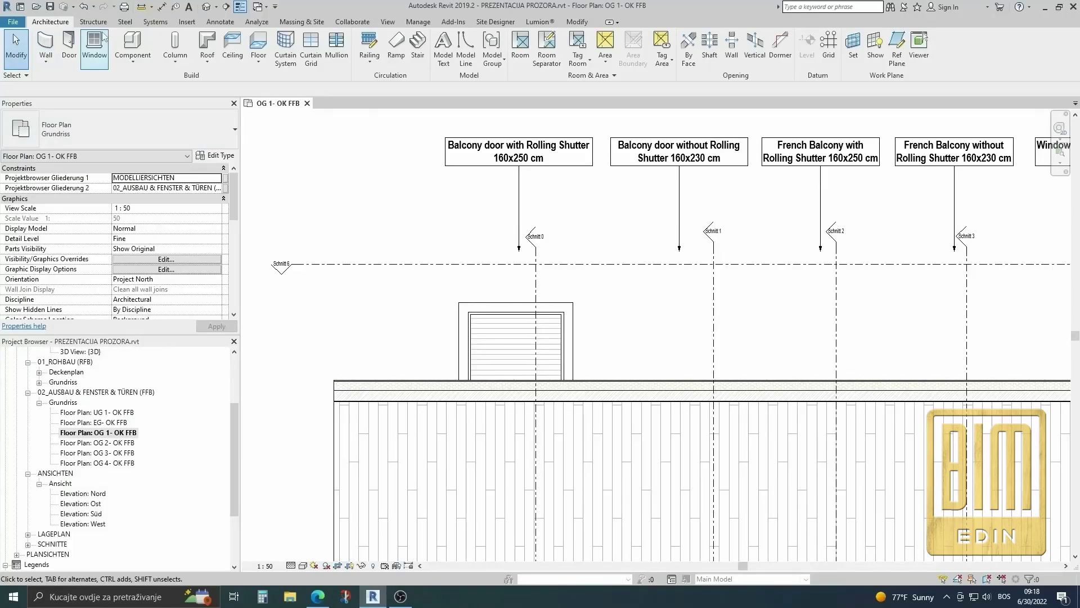
Step: Place a double casement window from New Windows in the wall behind the balcony
left_click(95, 45)
scroll(517, 381, "up", 2)
scroll(517, 382, "up", 2)
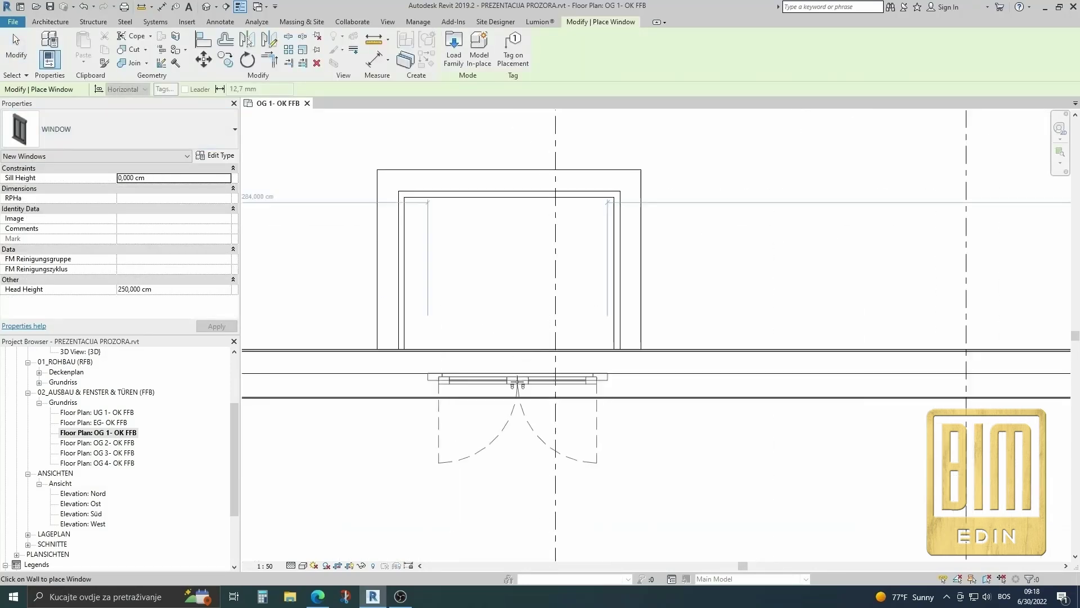
scroll(517, 381, "up", 1)
left_click(517, 381)
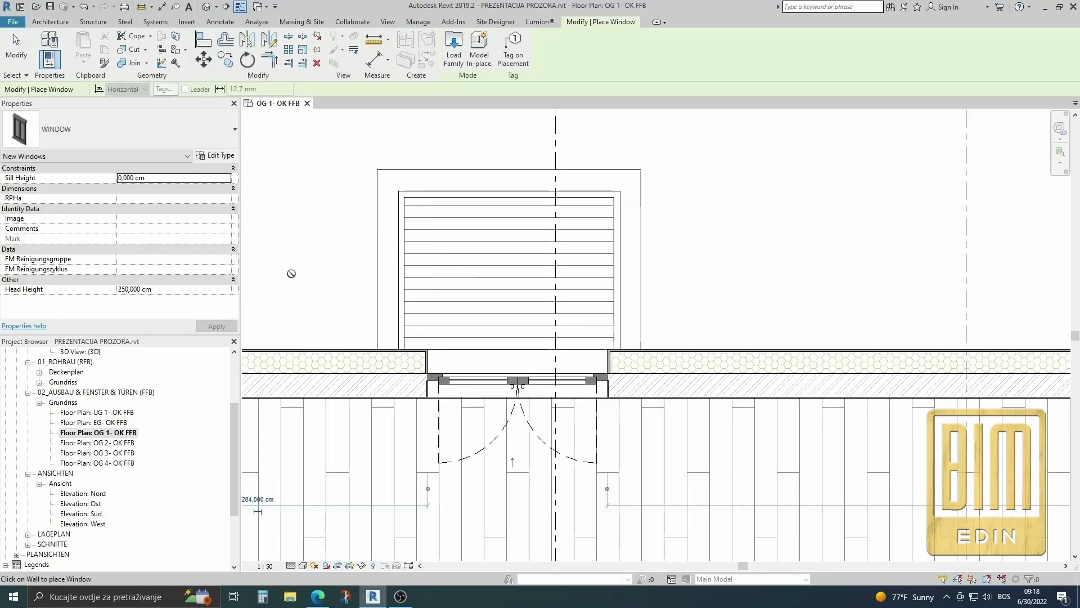
Step: Align the door's centre to the dashed vertical reference line
left_click(203, 39)
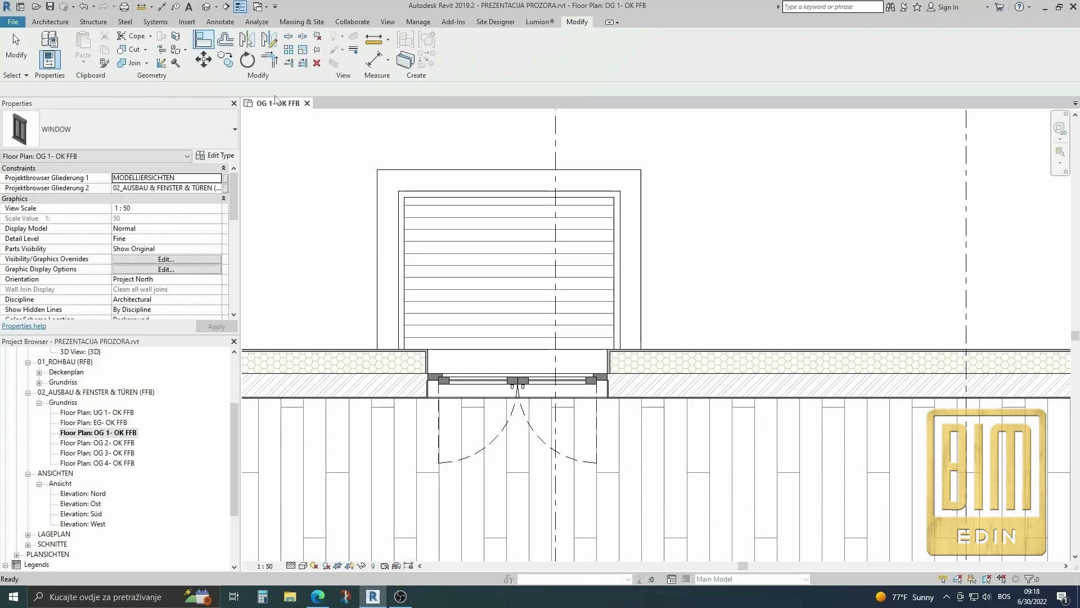
left_click(507, 277)
left_click(518, 360)
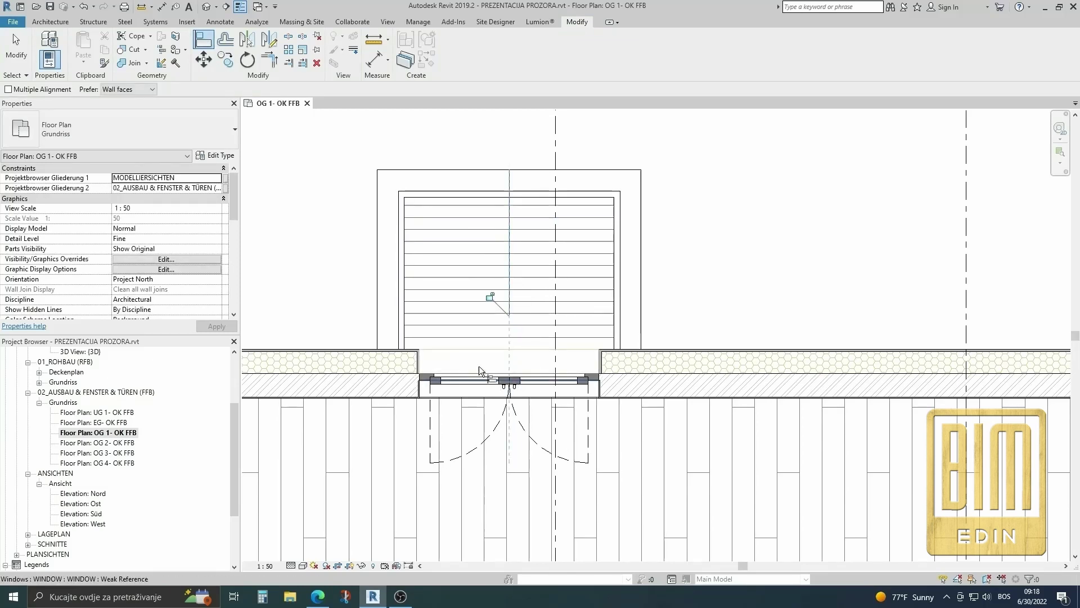
left_click(16, 51)
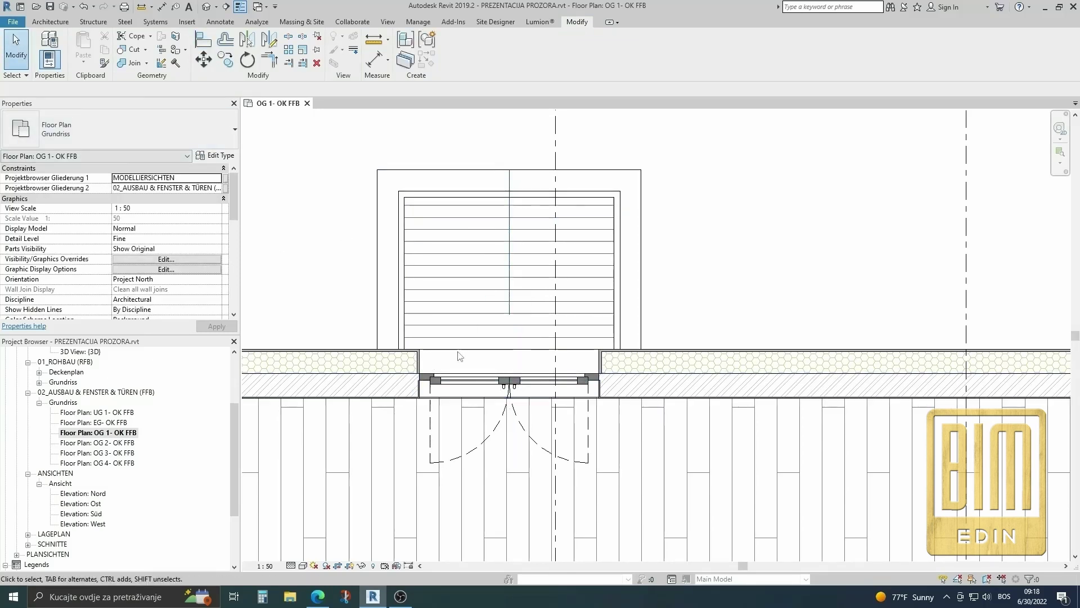
scroll(586, 289, "down", 2)
scroll(586, 290, "up", 2)
scroll(481, 318, "up", 2)
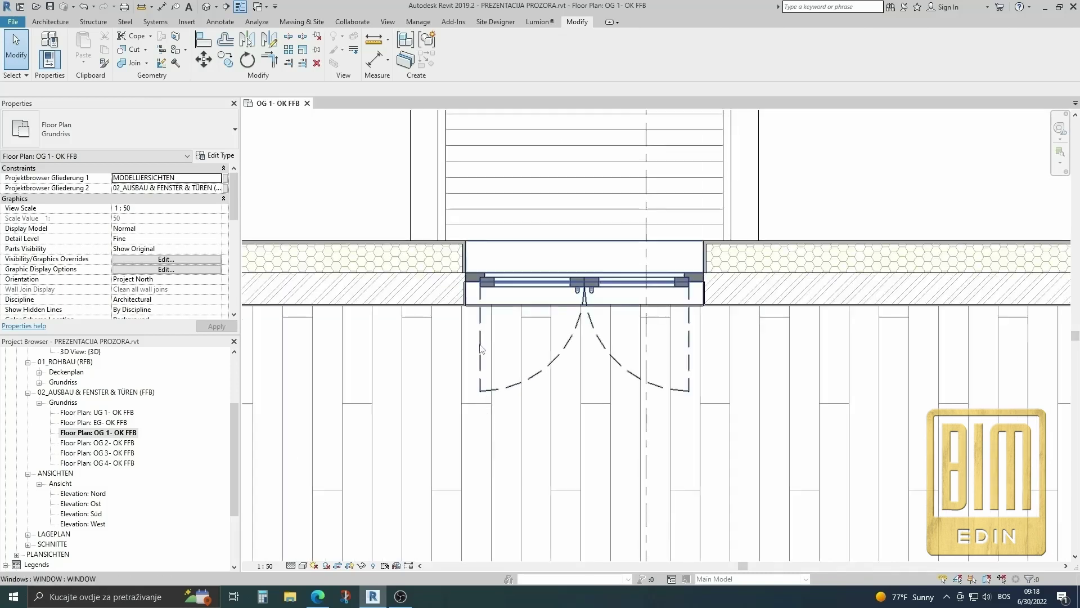
scroll(482, 318, "up", 2)
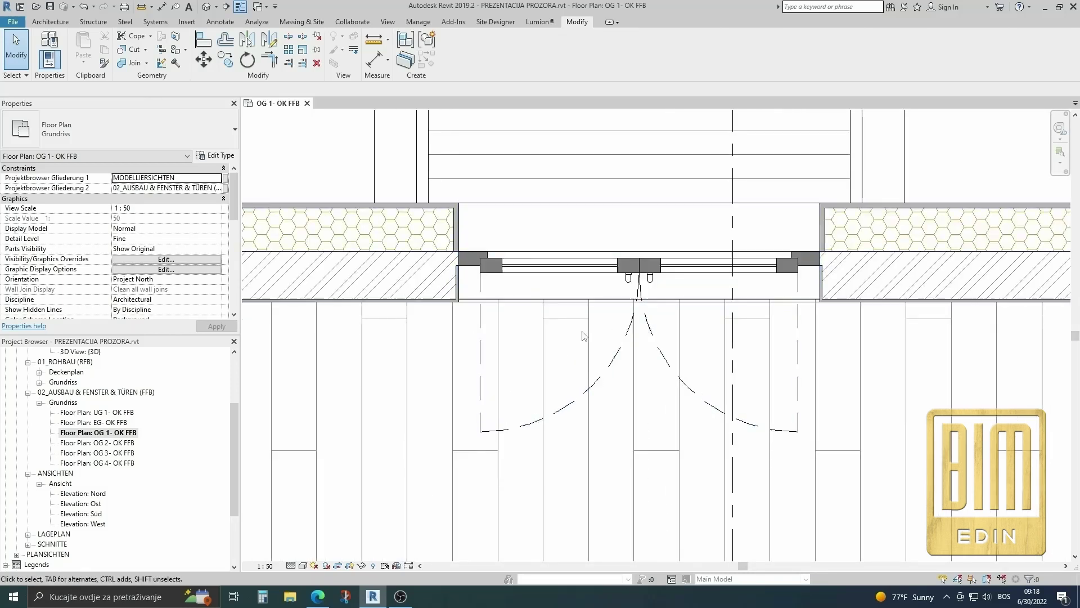
Step: Set DESNI, DONJI, GORNJI and LIJEVI PRELAZ FASADE to 5 cm and PRELAZ UNUTRAŠNJEG MALTERA to 1 cm
left_click(678, 267)
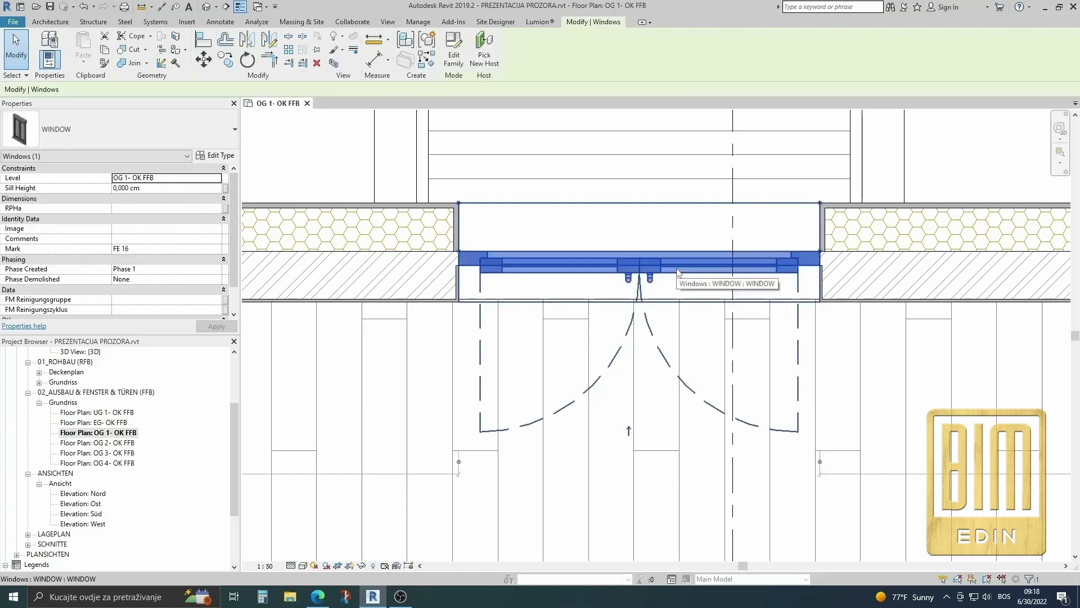
left_click(216, 155)
scroll(250, 329, "down", 5)
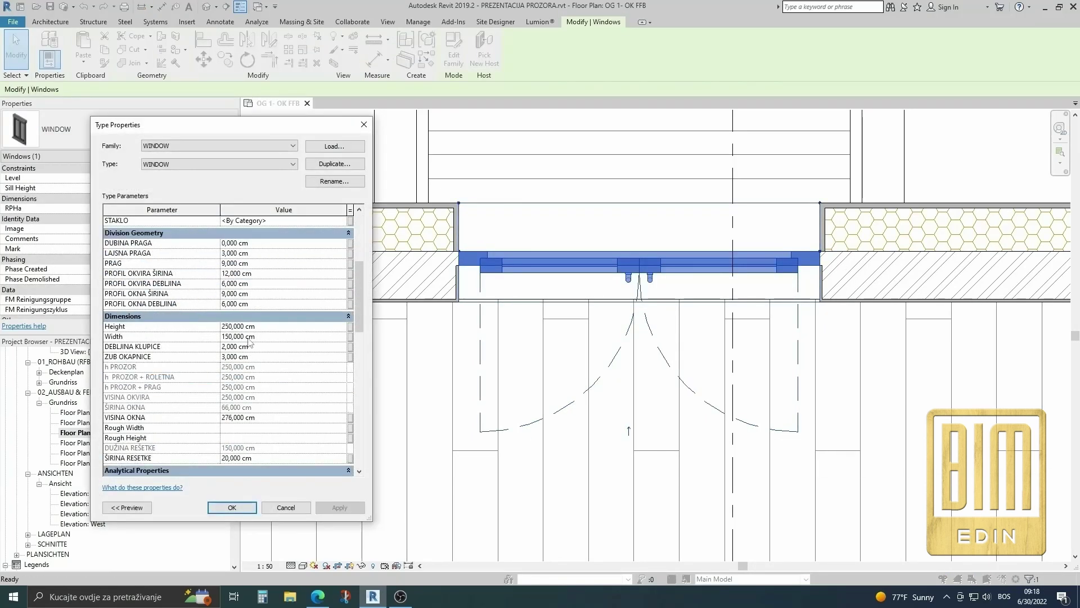
scroll(250, 338, "down", 5)
scroll(251, 355, "down", 2)
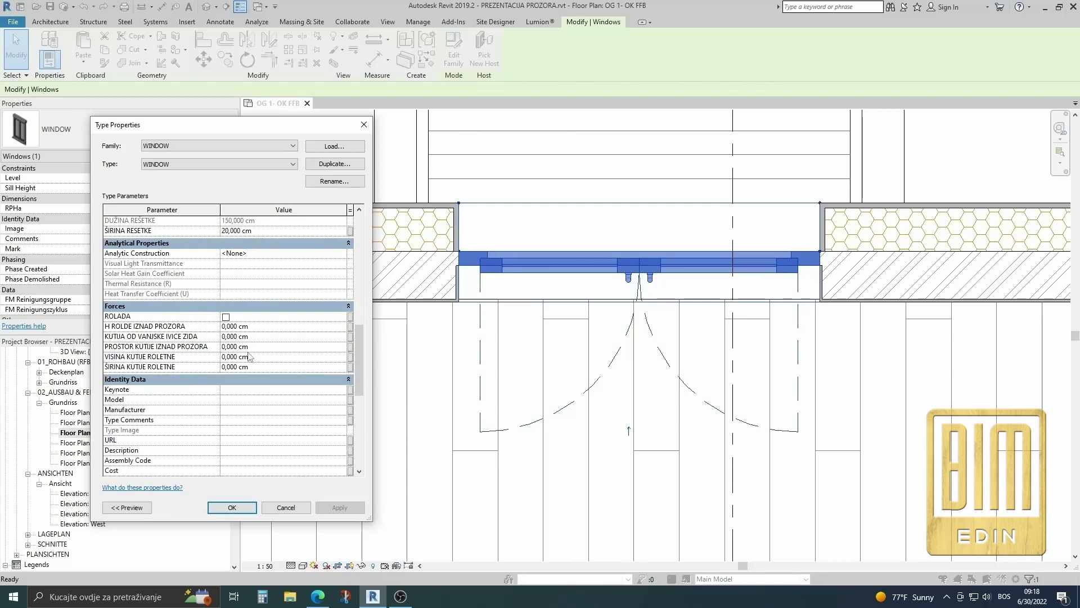
scroll(250, 355, "down", 7)
scroll(250, 356, "down", 2)
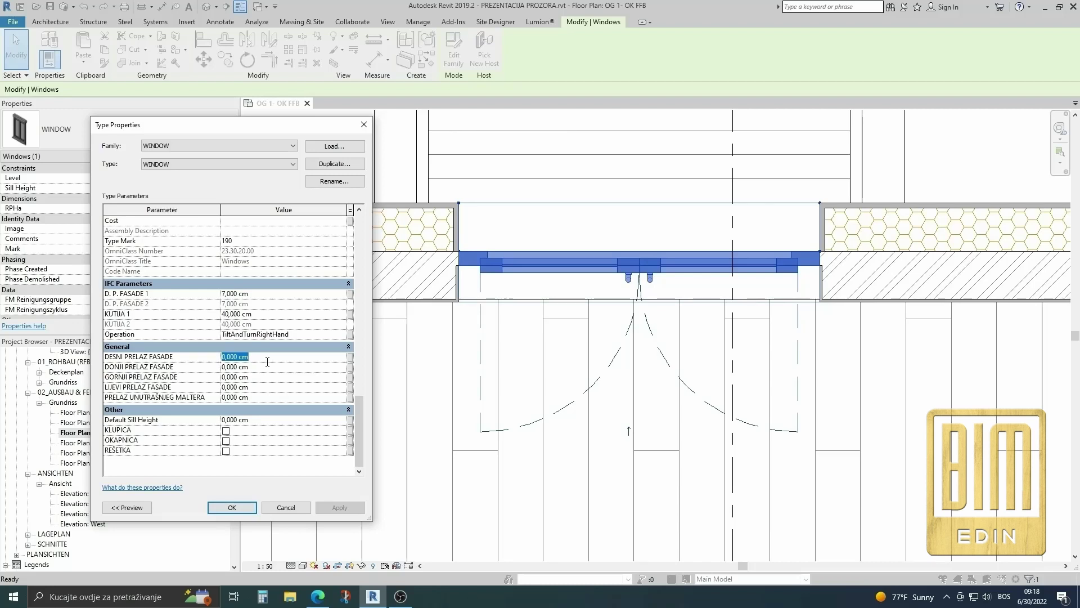
type("5")
key("Return")
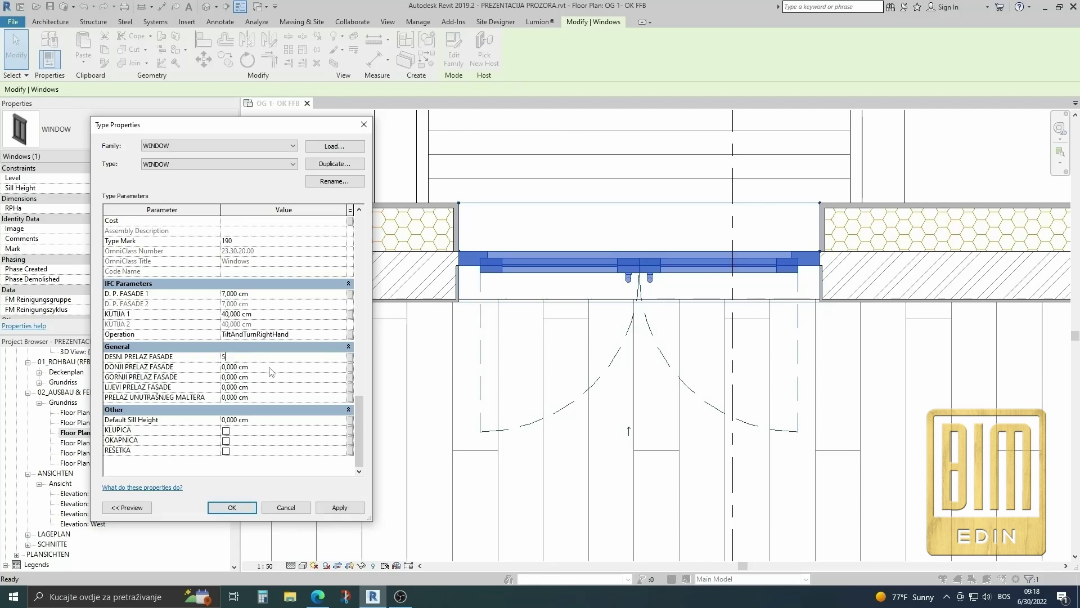
left_click(270, 367)
left_click(272, 399)
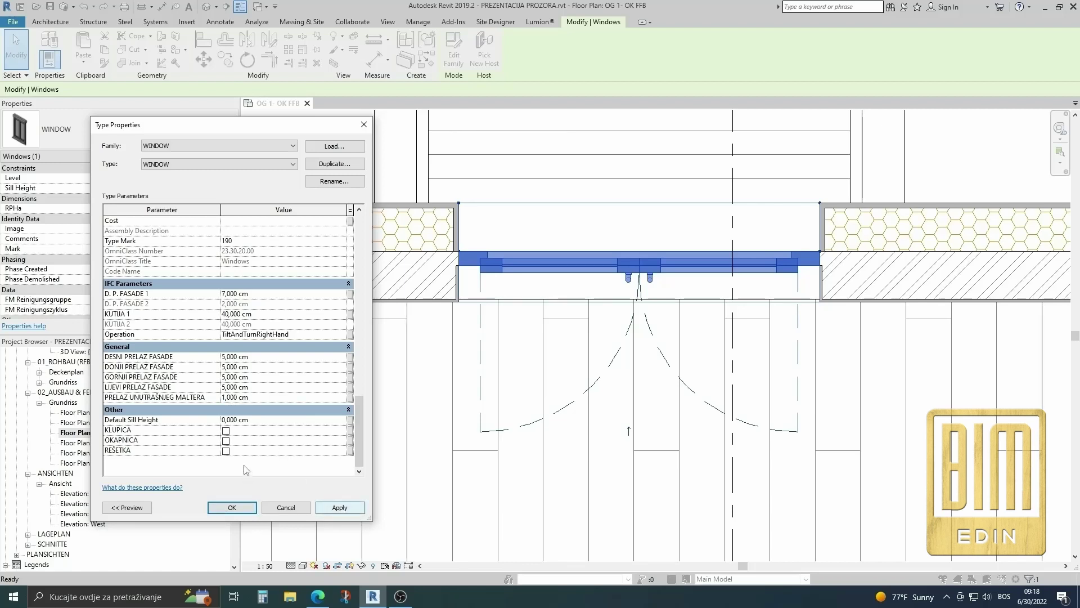
left_click(273, 364)
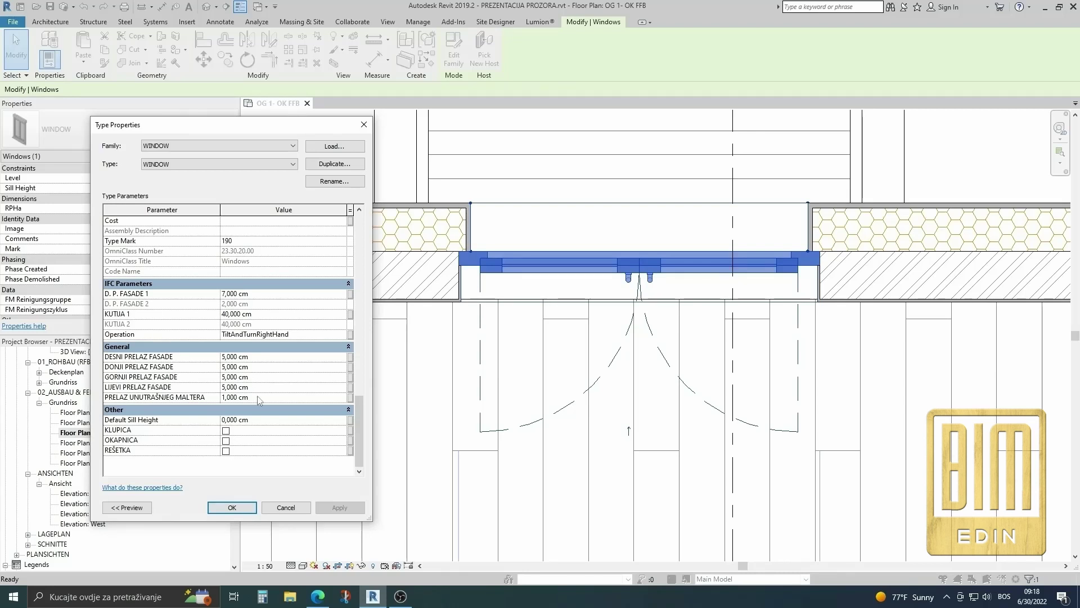
left_click(239, 506)
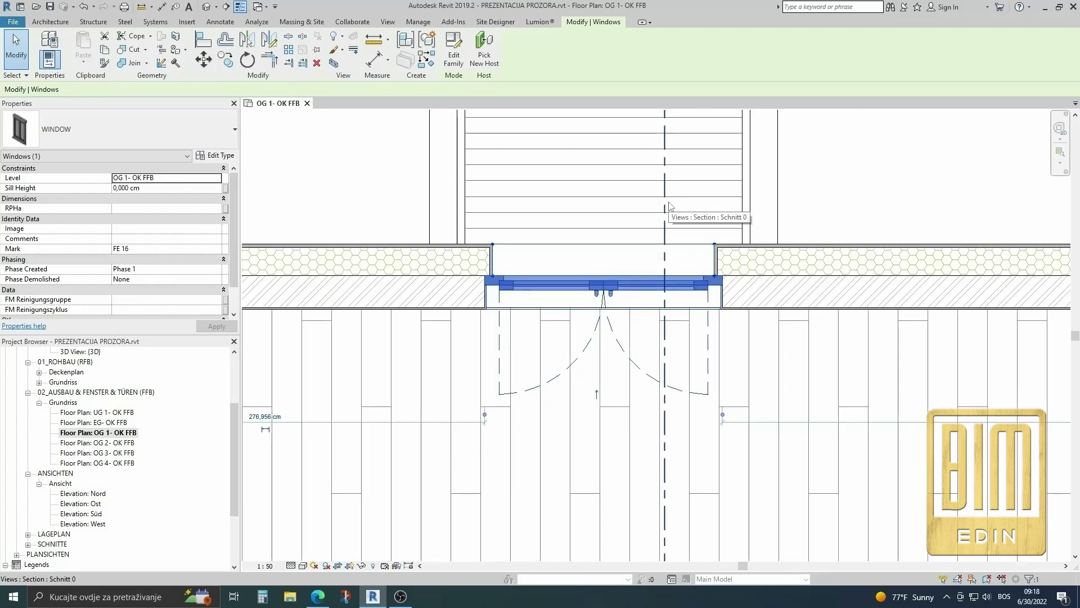
Step: Add the door opening's left and right edges to the parquet floor's boundary sketch
left_click(481, 340)
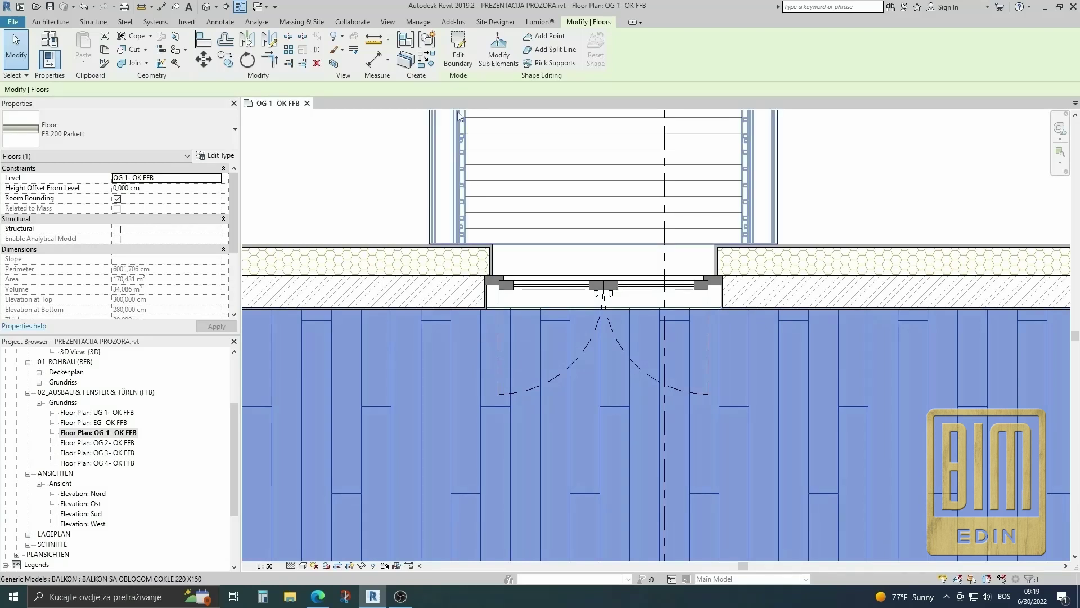
left_click(458, 48)
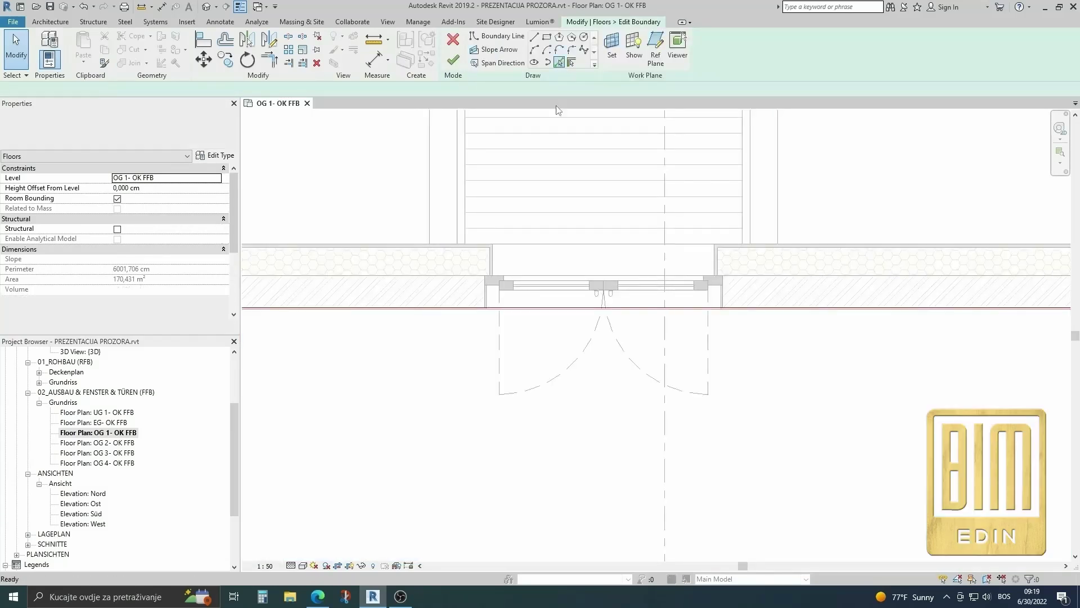
left_click(564, 64)
scroll(488, 296, "up", 1)
left_click(488, 297)
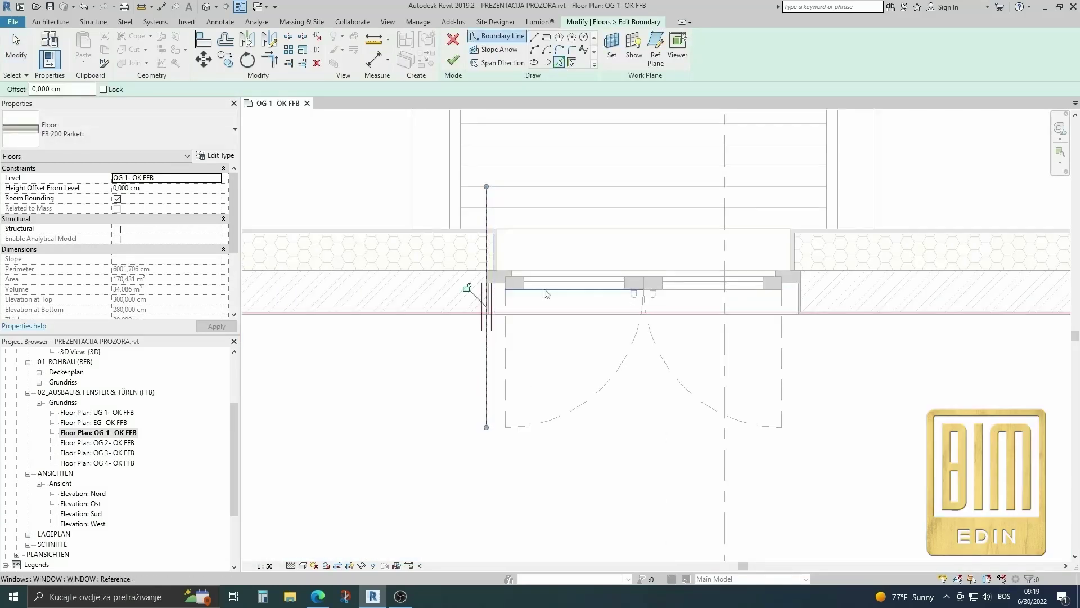
left_click(802, 301)
scroll(803, 301, "up", 2)
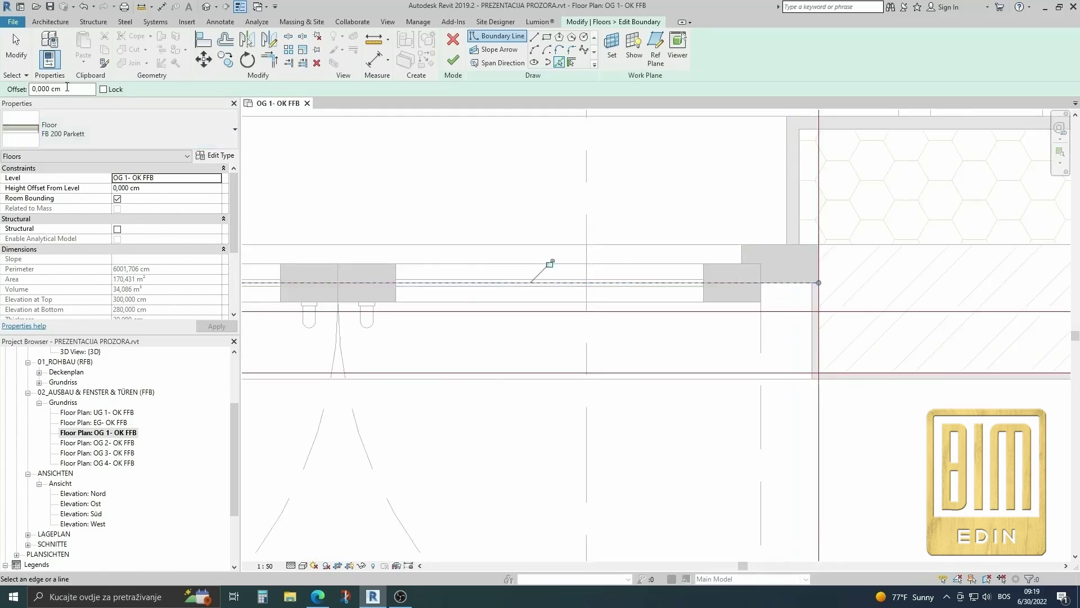
key("Escape")
left_click(787, 312)
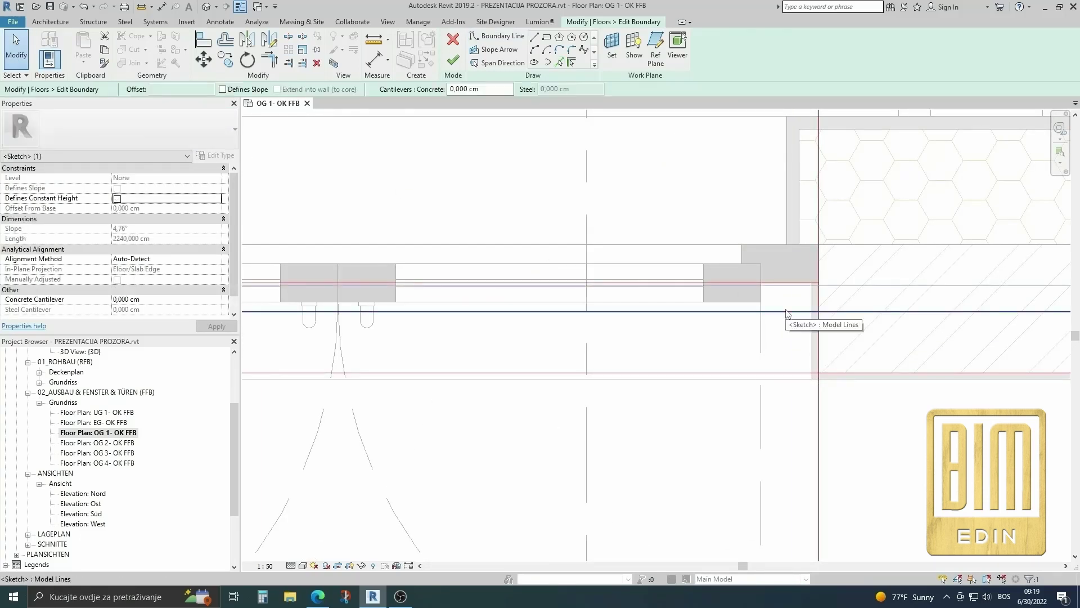
key("Escape")
scroll(785, 309, "down", 3)
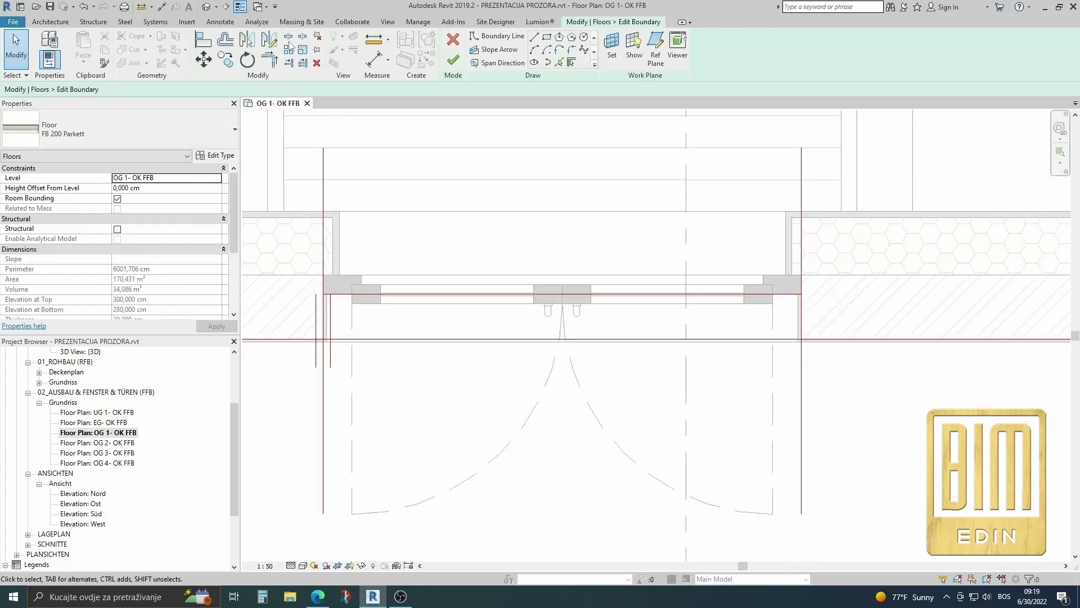
Step: Split and trim the floor boundary into corners around the opening, then finish the edit
left_click(288, 36)
left_click(569, 339)
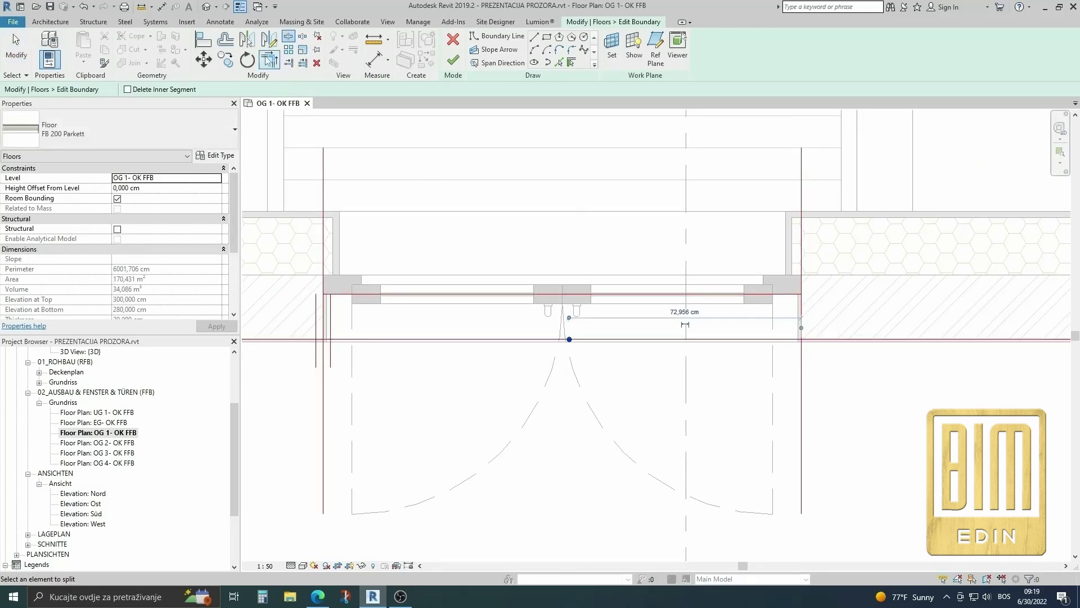
key("t")
key("r")
left_click(343, 295)
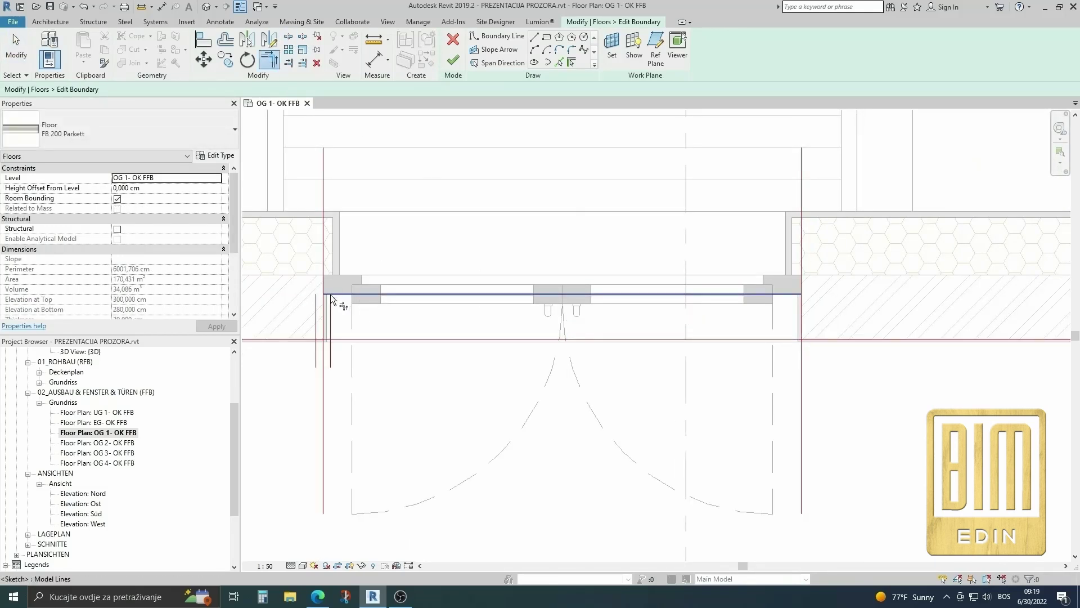
left_click(329, 341)
left_click(801, 307)
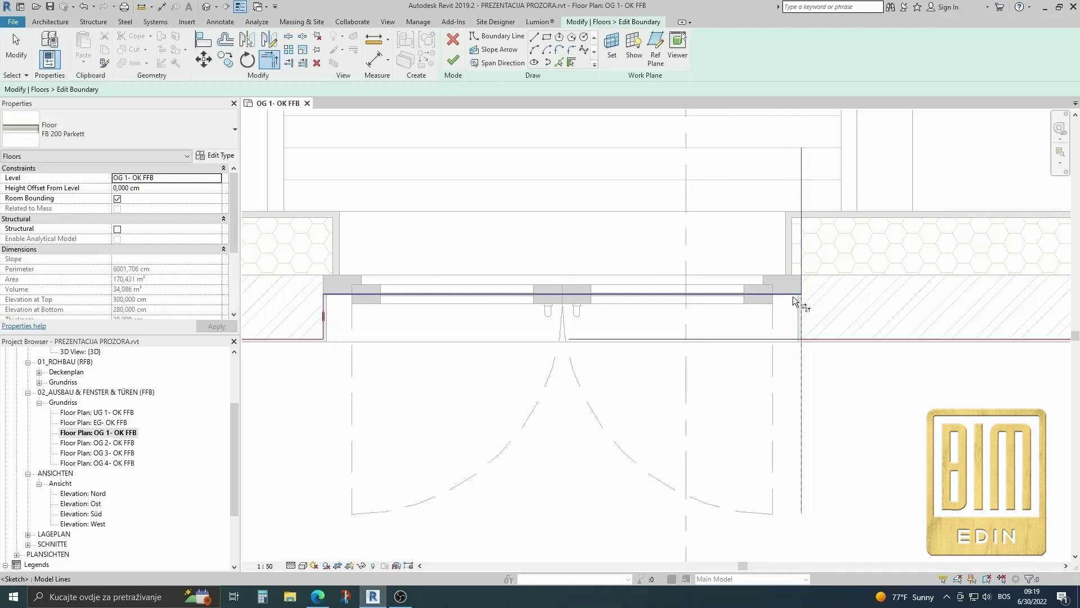
left_click(804, 318)
left_click(817, 339)
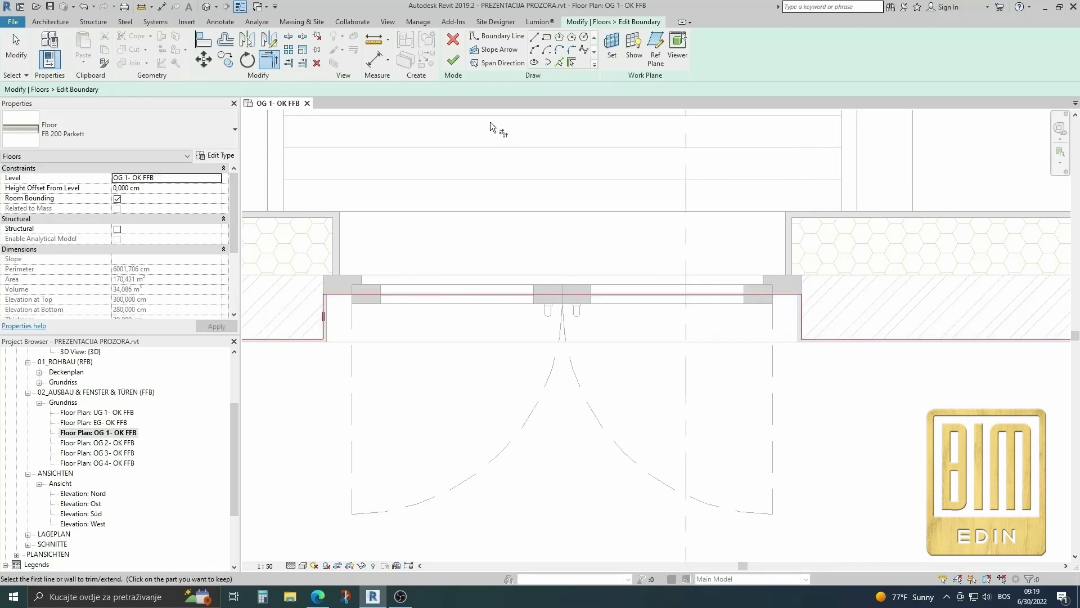
left_click(453, 58)
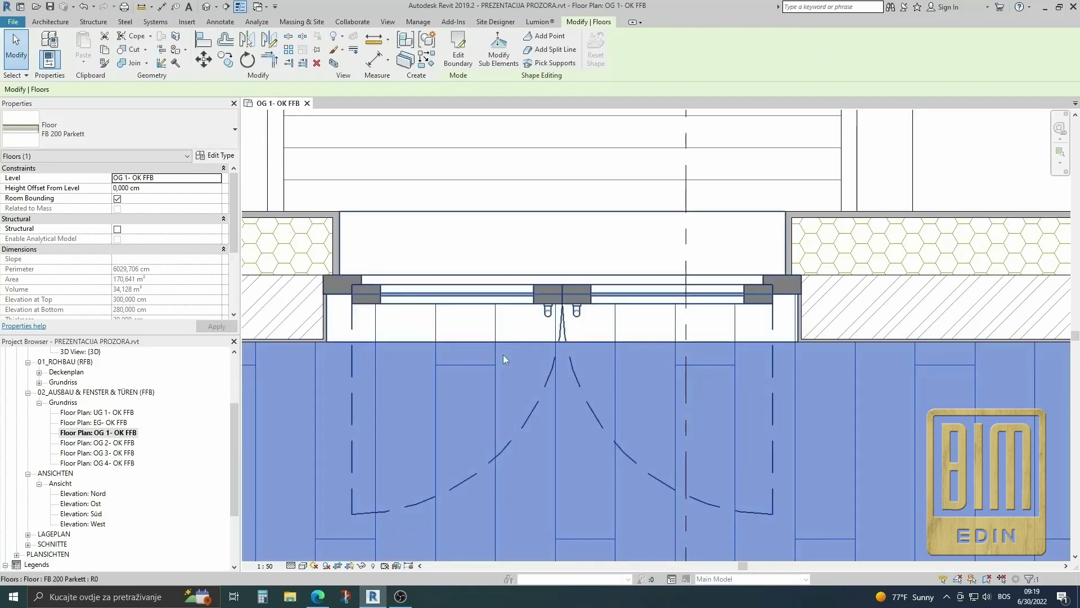
Step: Open section Schnitt 0 through the door and zoom around the door detail
right_click(687, 170)
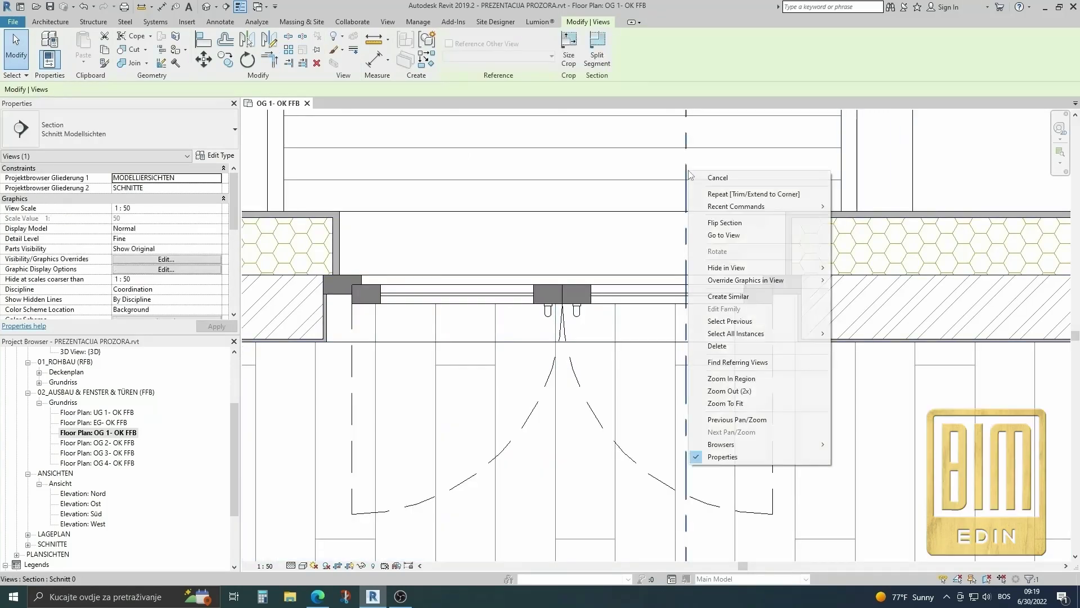
left_click(722, 237)
scroll(743, 292, "up", 3)
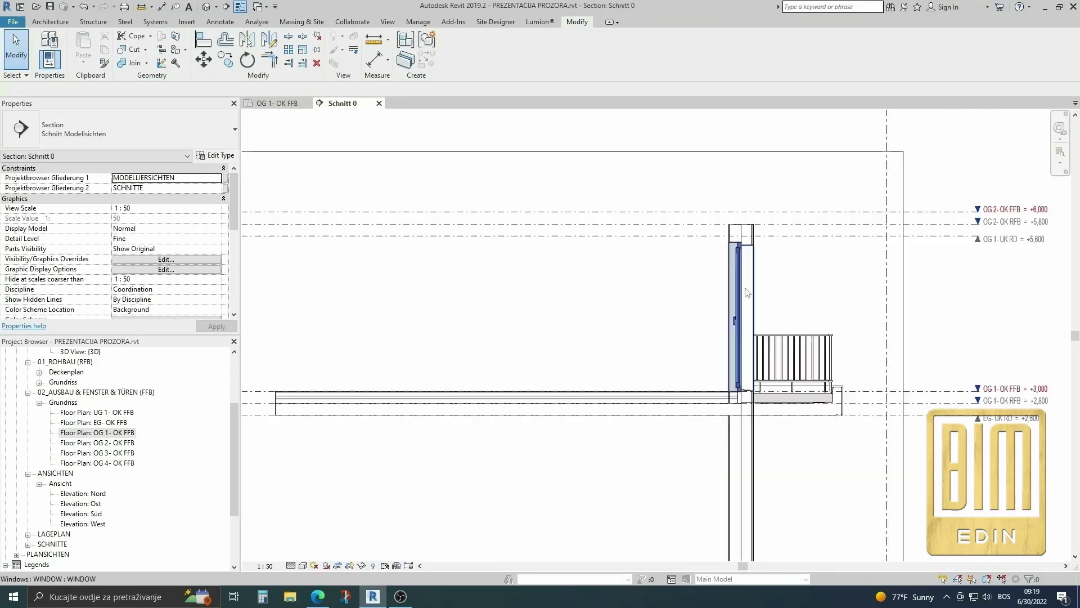
scroll(731, 388, "up", 3)
scroll(667, 358, "up", 2)
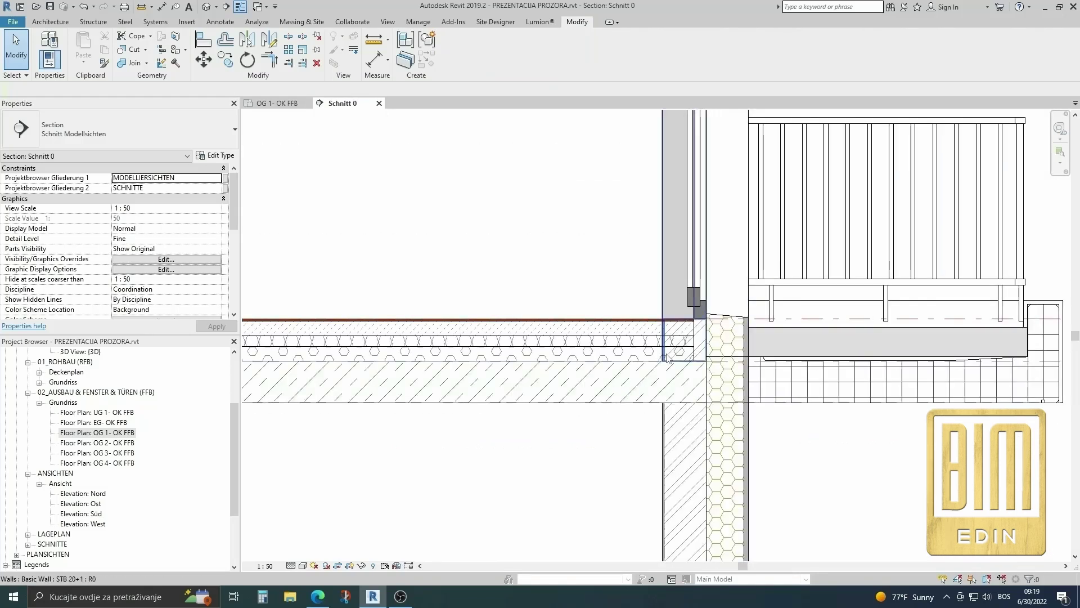
scroll(670, 355, "down", 1)
scroll(683, 337, "down", 1)
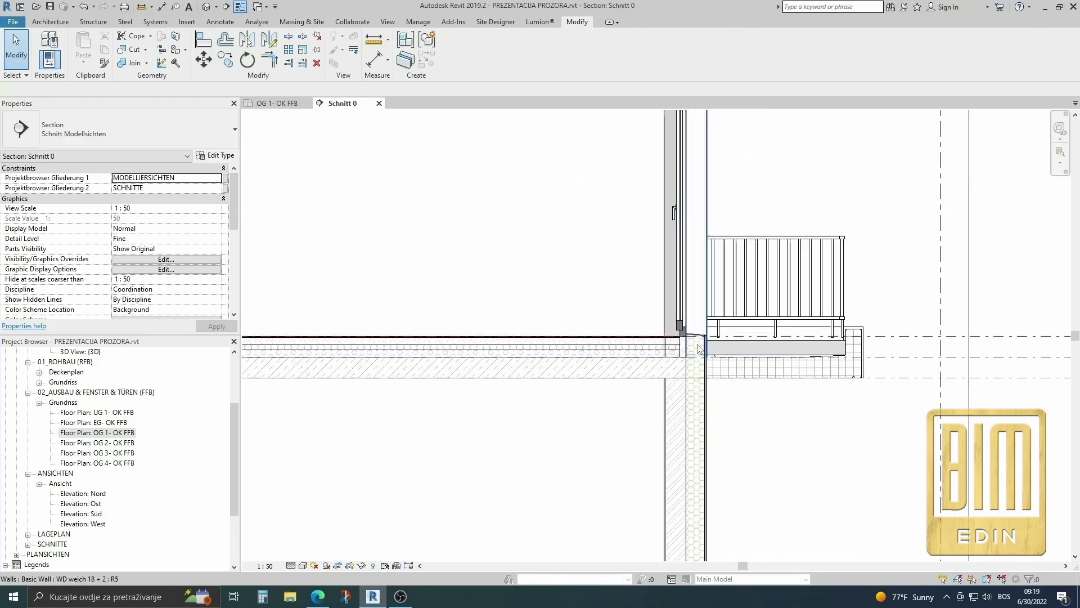
scroll(707, 338, "down", 1)
scroll(709, 338, "down", 1)
scroll(709, 338, "down", 2)
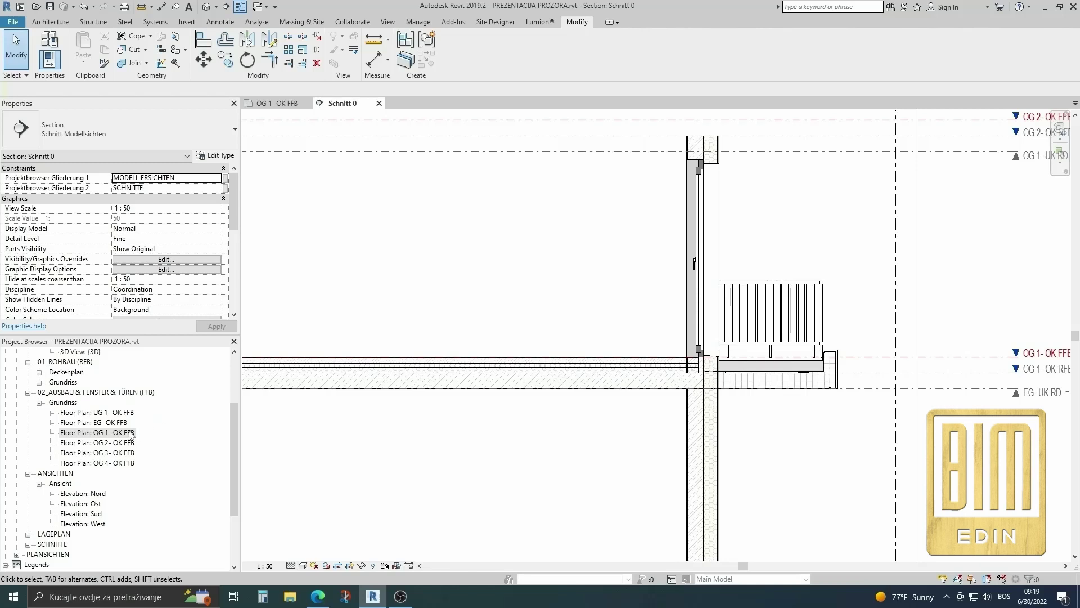
Step: Return to floor plan OG 1- OK FFB and locate the door type labels
double_click(109, 433)
scroll(605, 318, "down", 1)
scroll(605, 318, "down", 2)
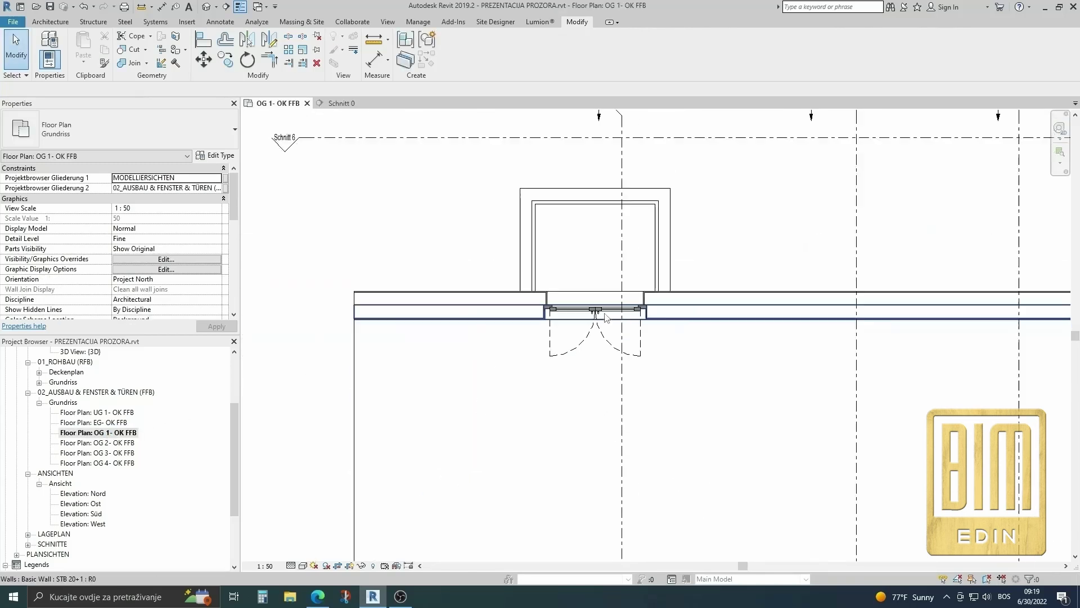
scroll(605, 318, "down", 1)
scroll(624, 156, "up", 2)
Step: Copy the text of the 'Balcony door with Rolling Shutter 160x250 cm' note
double_click(612, 159)
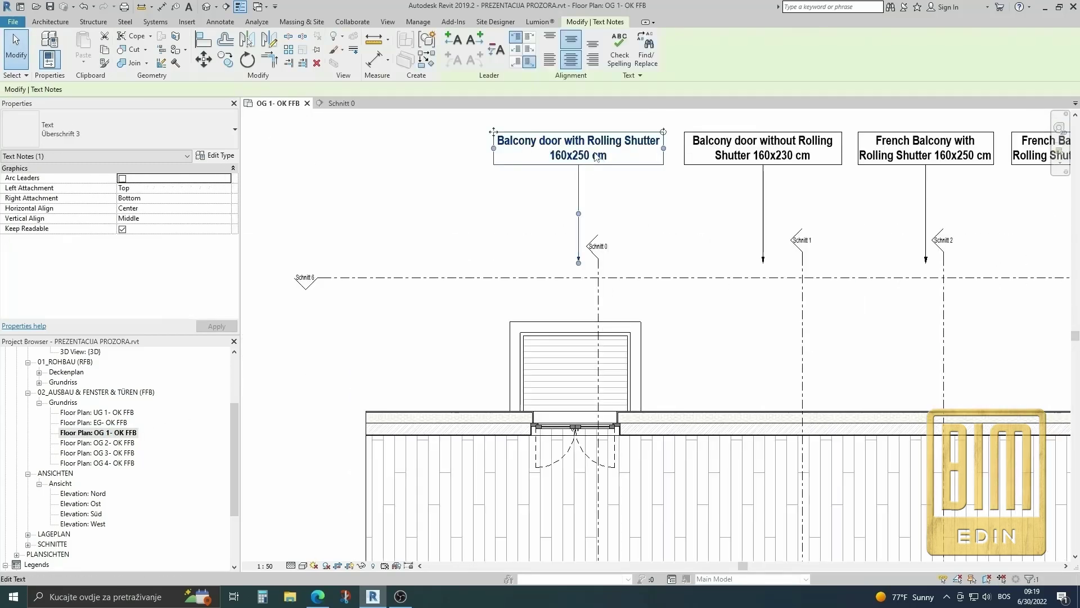
left_click_drag(613, 159, 495, 140)
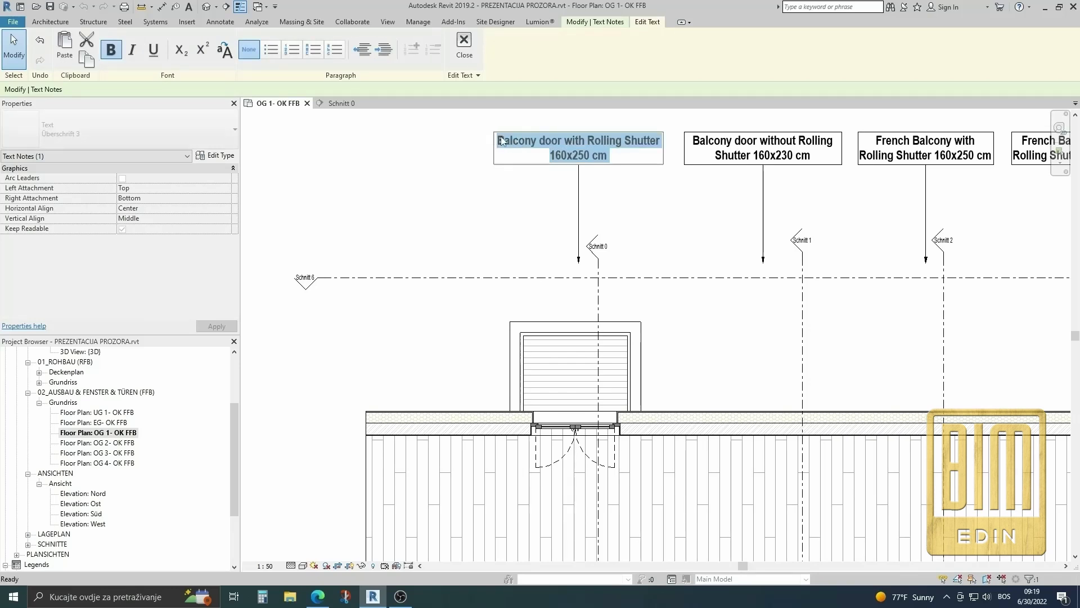
left_click(464, 45)
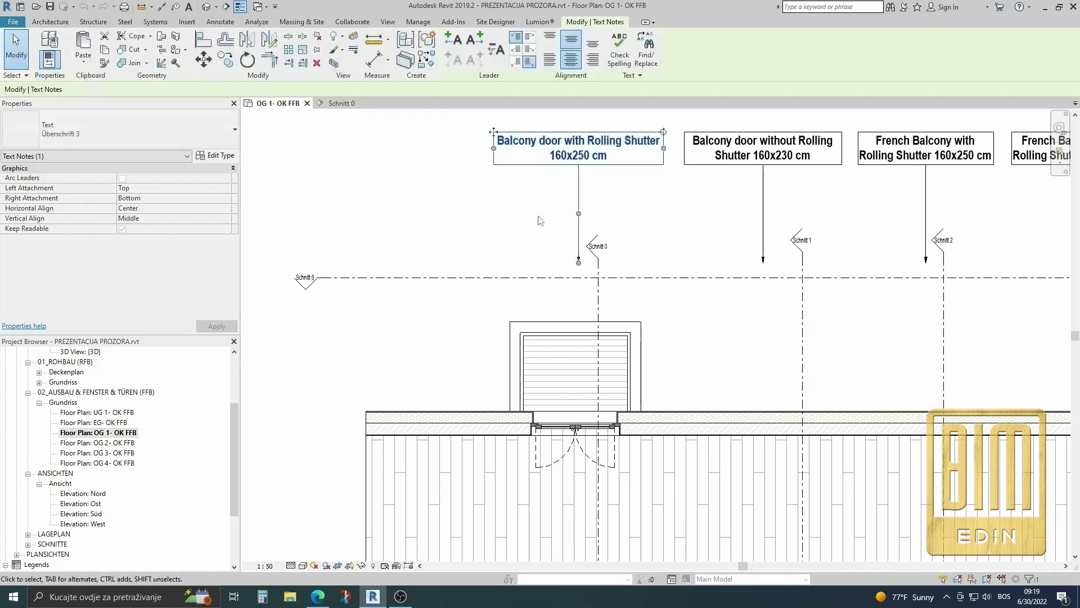
scroll(577, 450, "up", 3)
Step: Duplicate the door's type, naming it 'Balcony door with Rolling Shutter 160x250 cm'
left_click(544, 427)
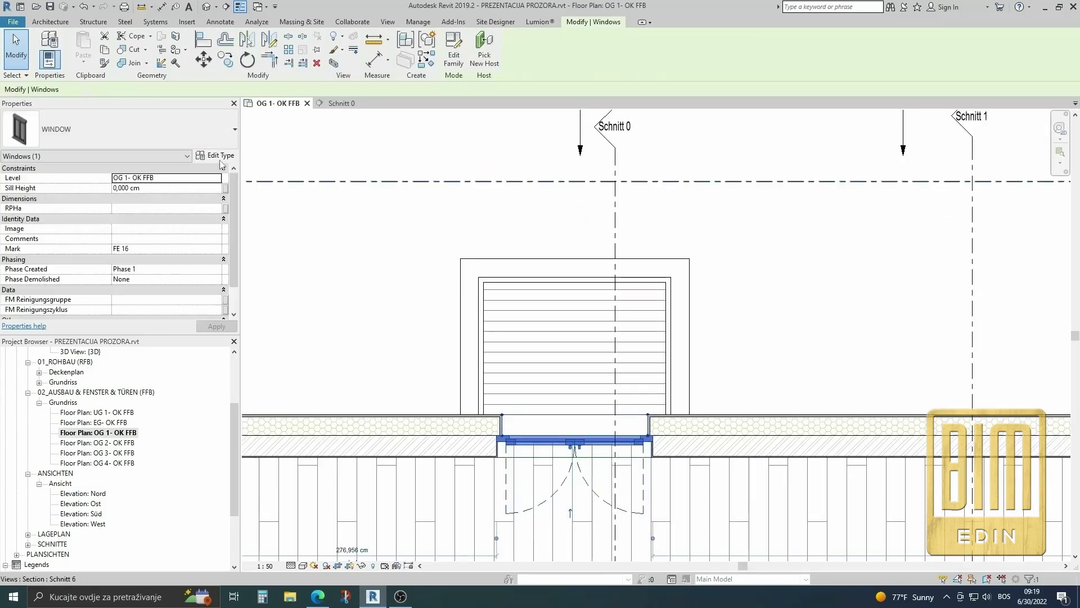
left_click(216, 155)
left_click(331, 163)
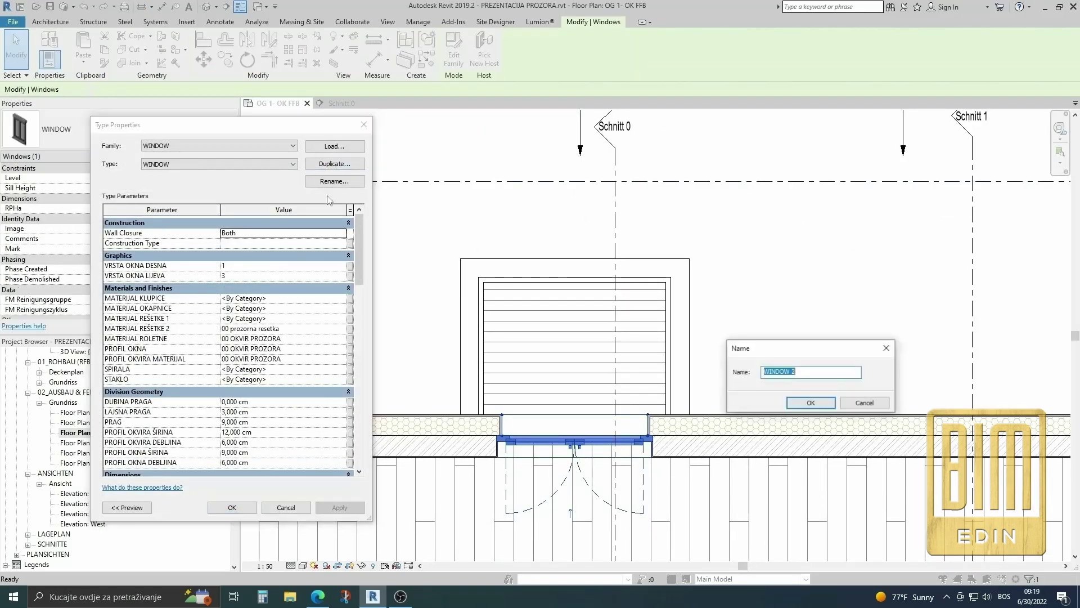
key("ctrl+v")
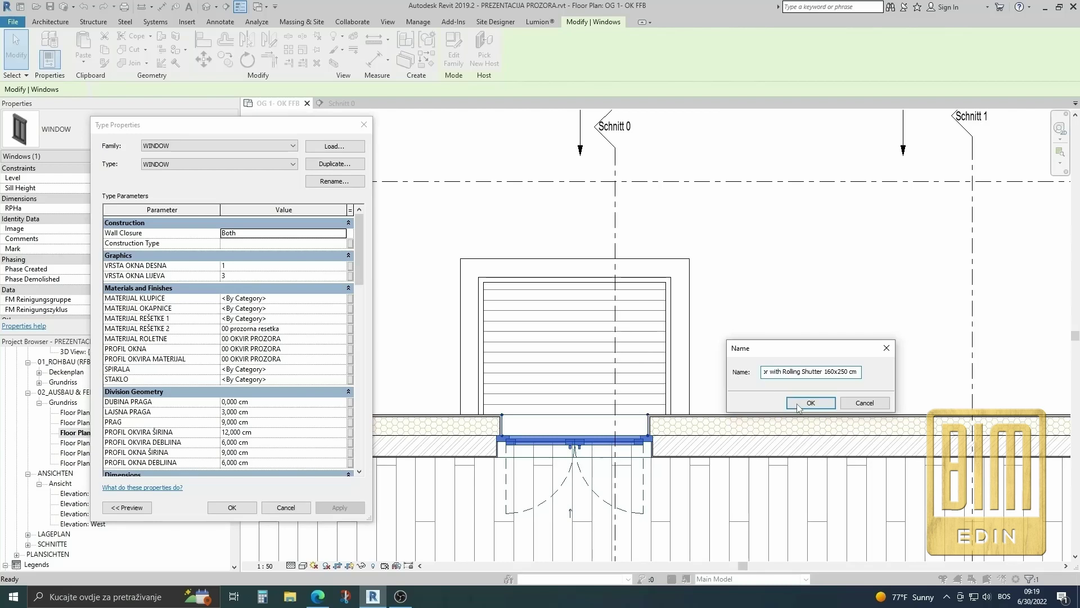
left_click(811, 403)
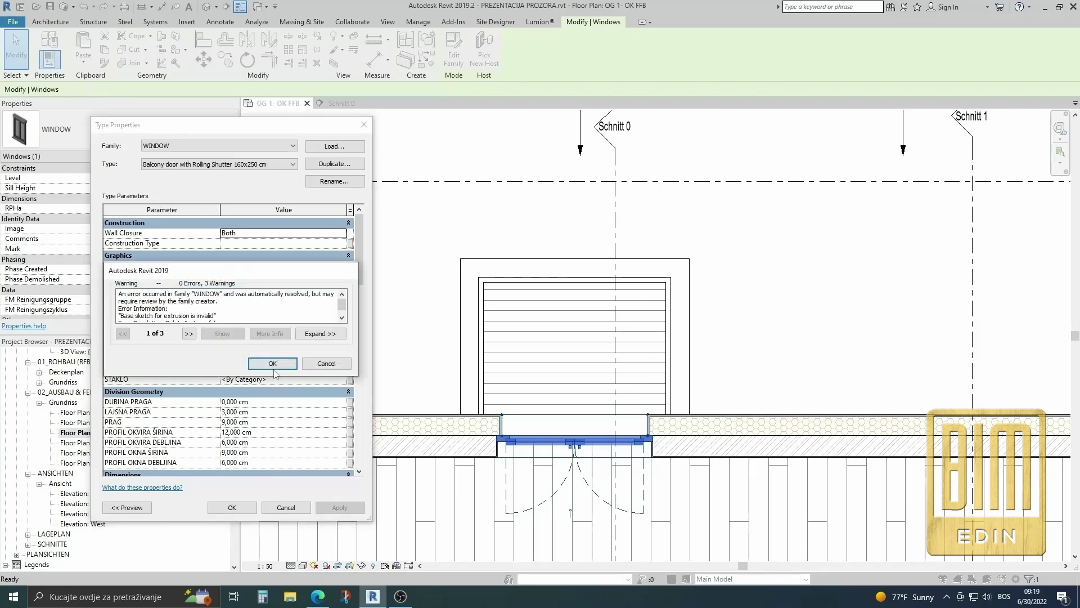
left_click(273, 364)
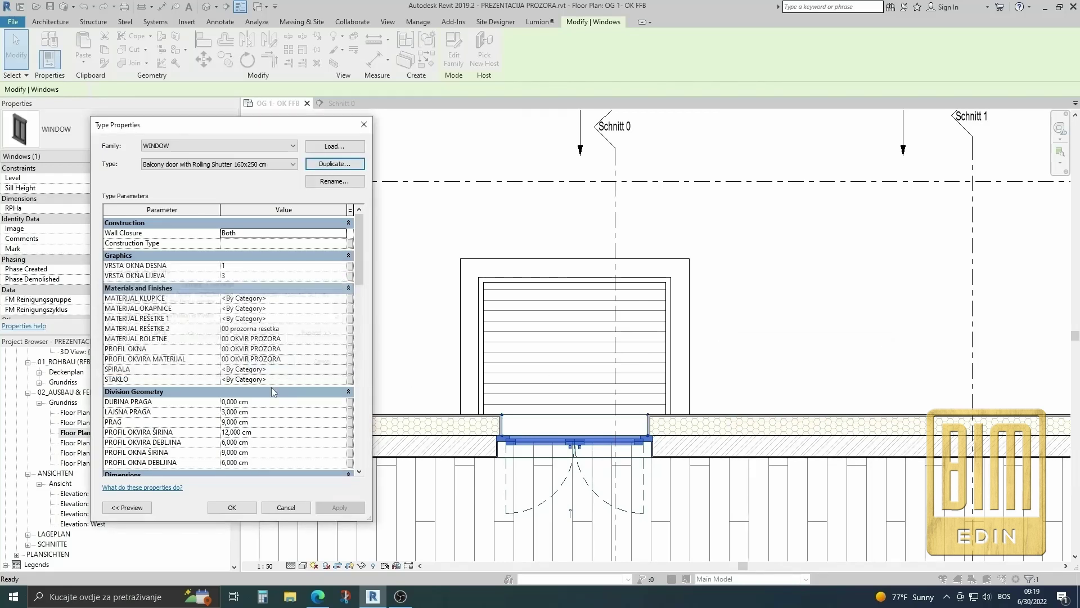
left_click(236, 508)
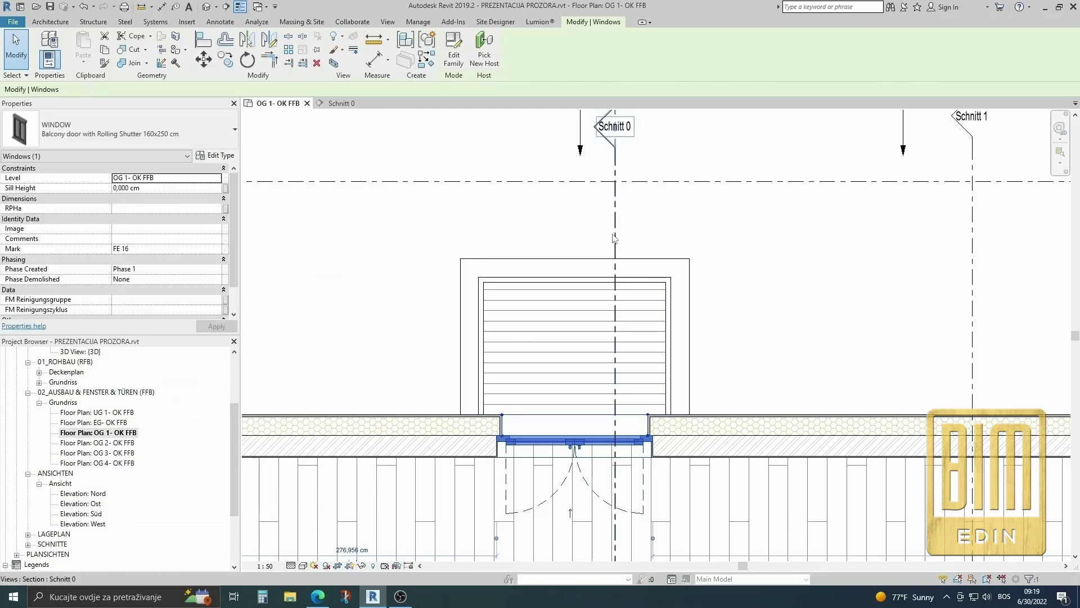
Step: In section Schnitt 0, set the new door type's Width to 160 cm
right_click(613, 239)
left_click(642, 299)
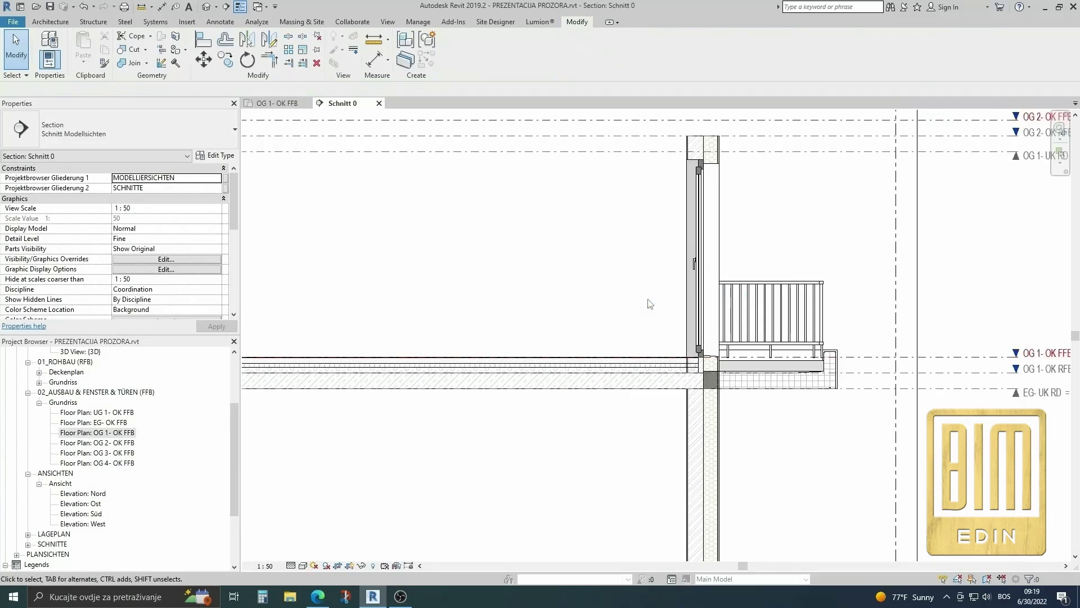
scroll(759, 233, "up", 2)
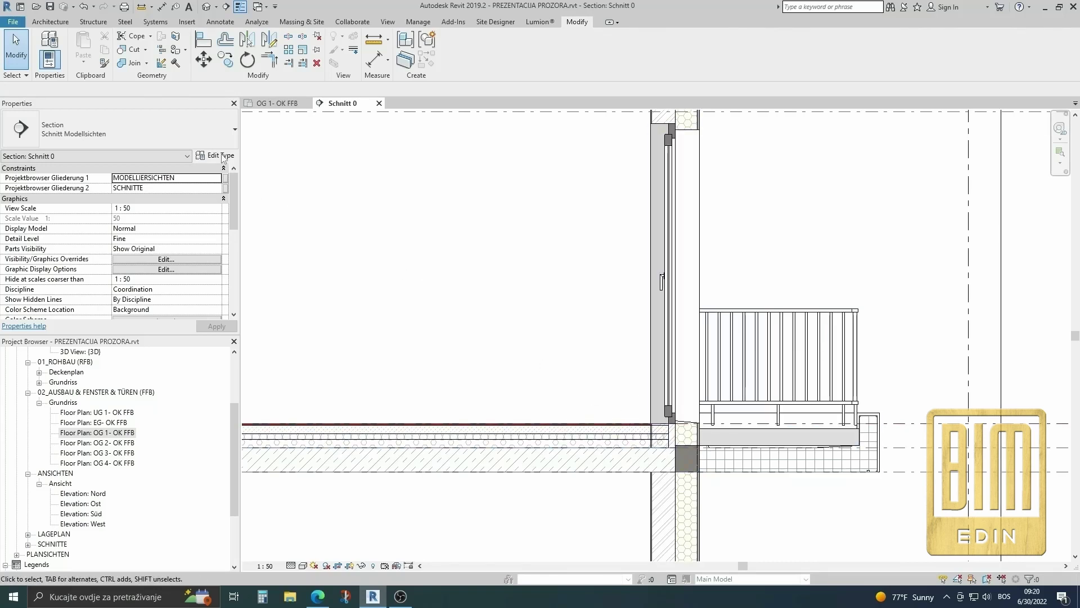
left_click(667, 203)
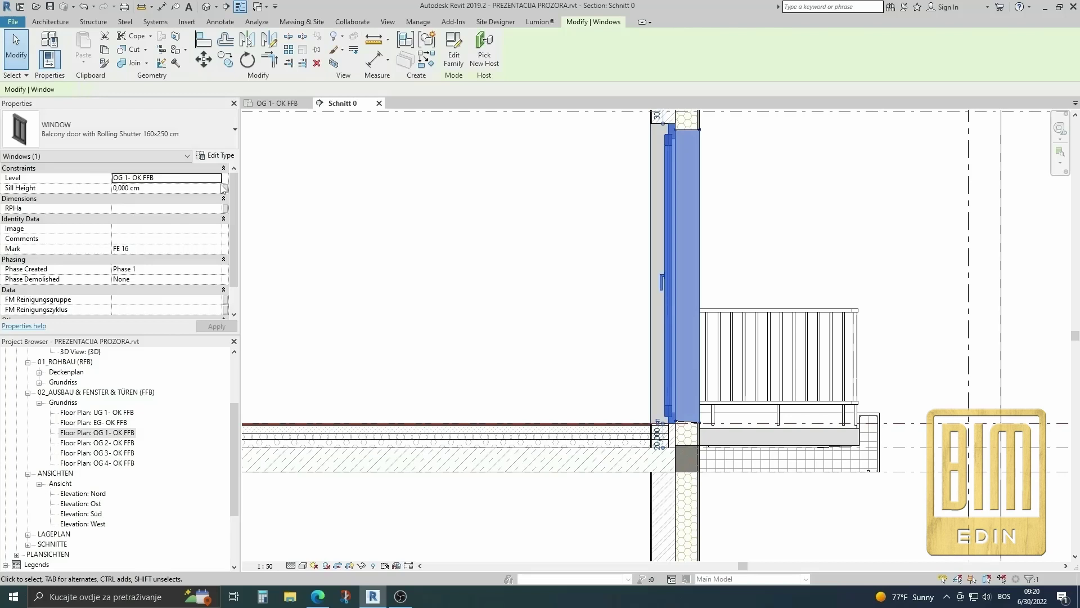
left_click(219, 155)
scroll(259, 404, "down", 2)
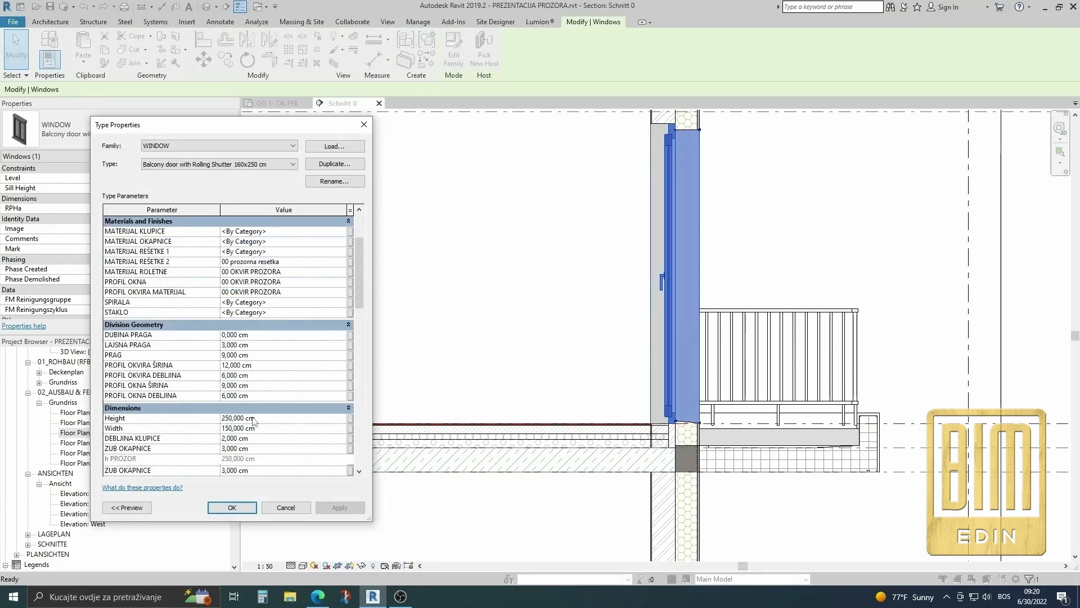
left_click(270, 428)
type("160")
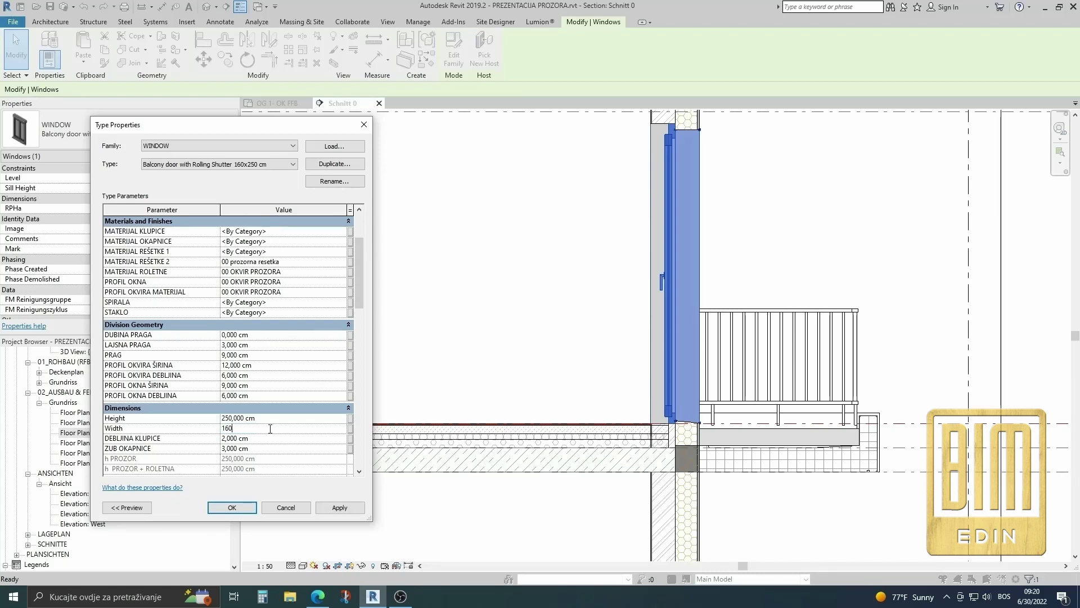
left_click(332, 509)
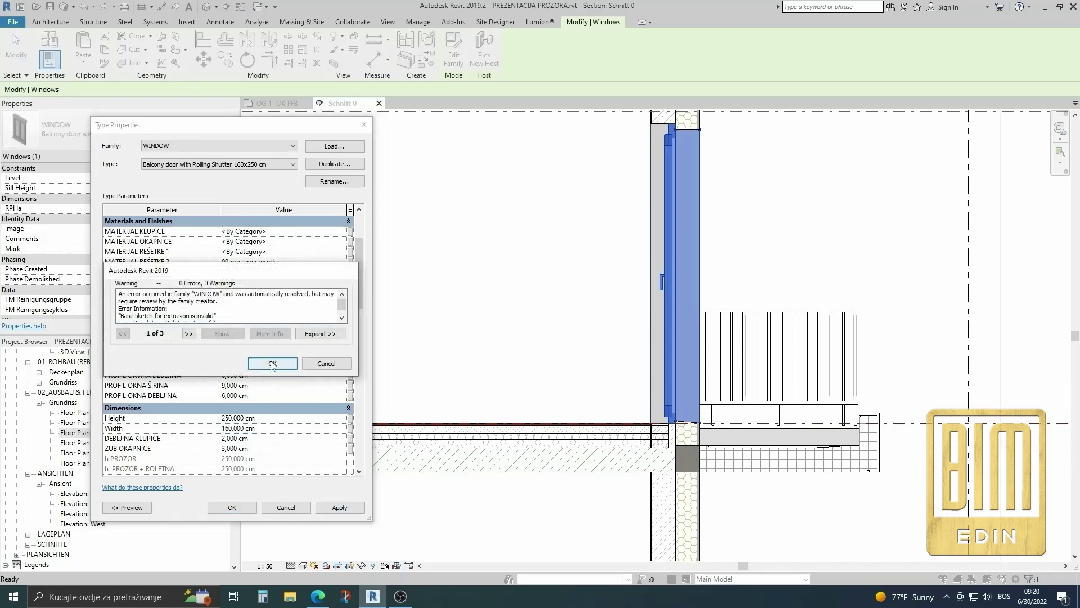
left_click(278, 366)
Step: Set the door type's DUBINA PRAGA to 20 cm and confirm the type changes
scroll(279, 424, "down", 3)
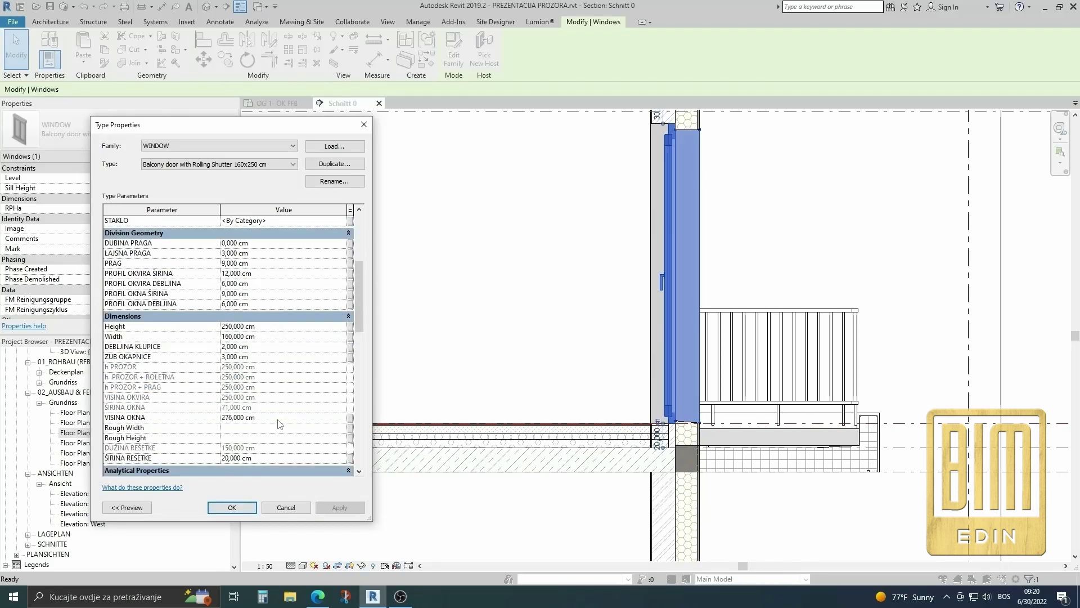
scroll(280, 423, "down", 3)
scroll(279, 424, "up", 1)
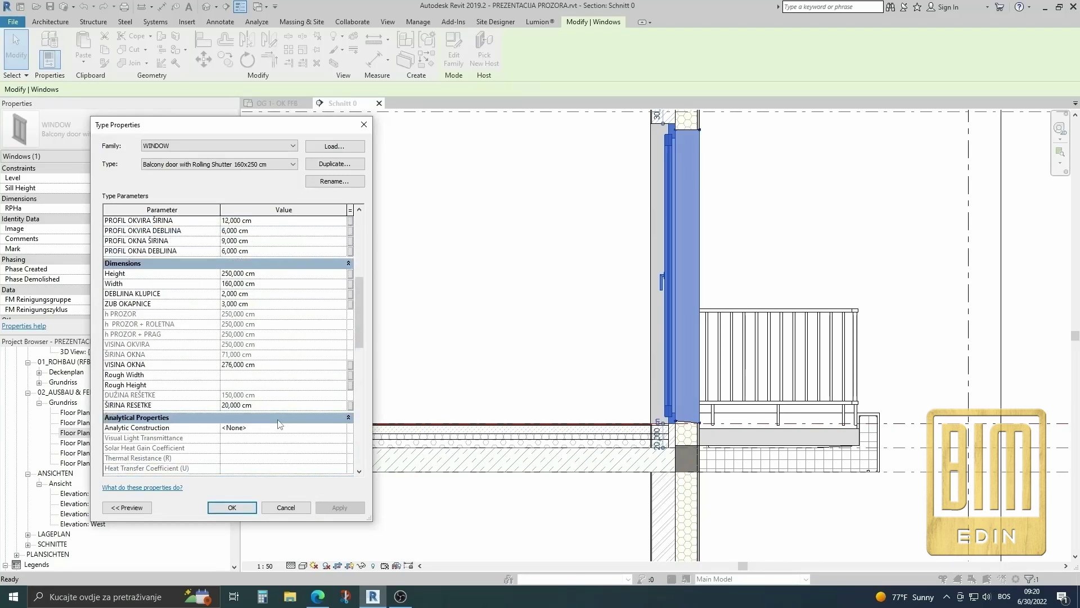
scroll(279, 423, "up", 2)
type("20")
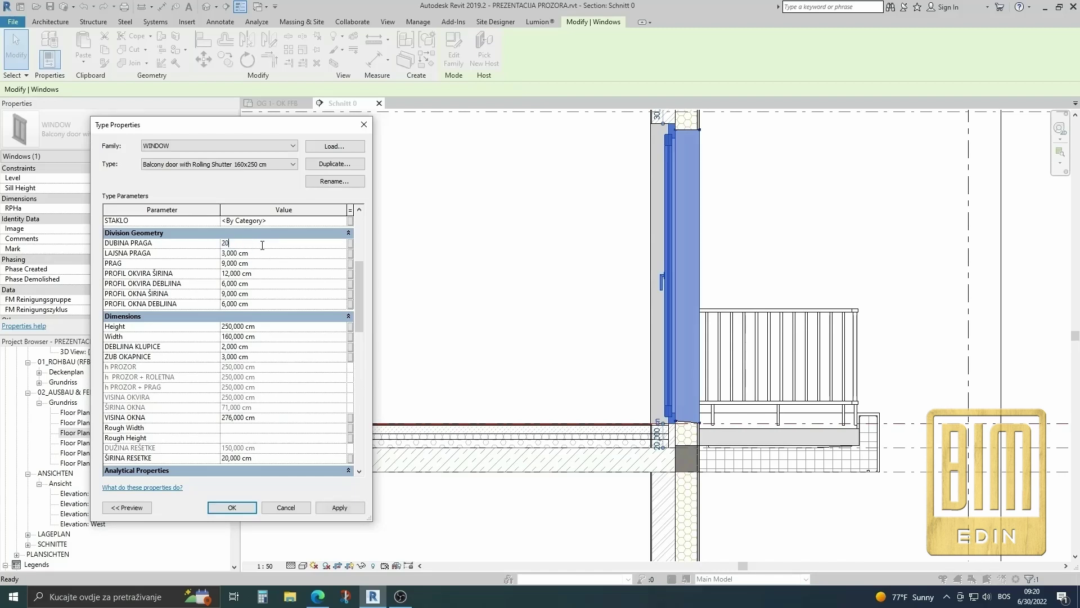
left_click(351, 510)
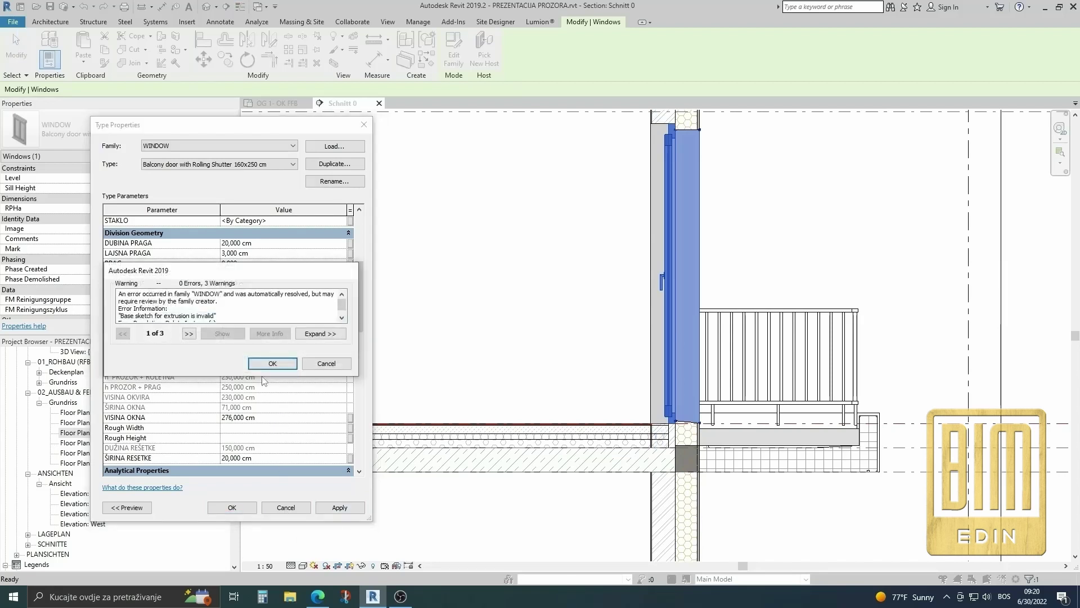
left_click(273, 364)
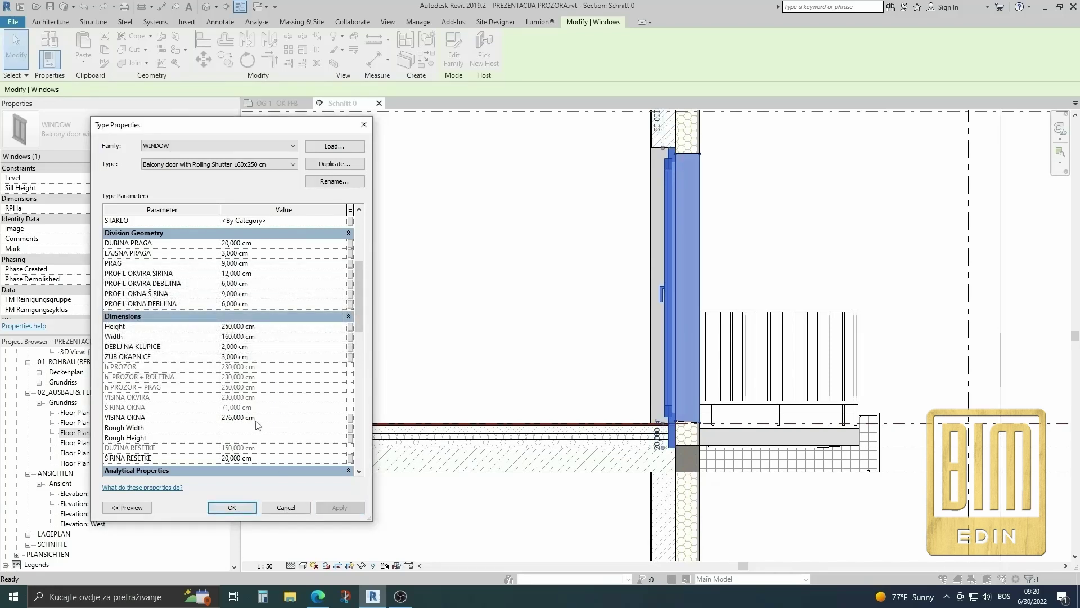
scroll(271, 397, "down", 3)
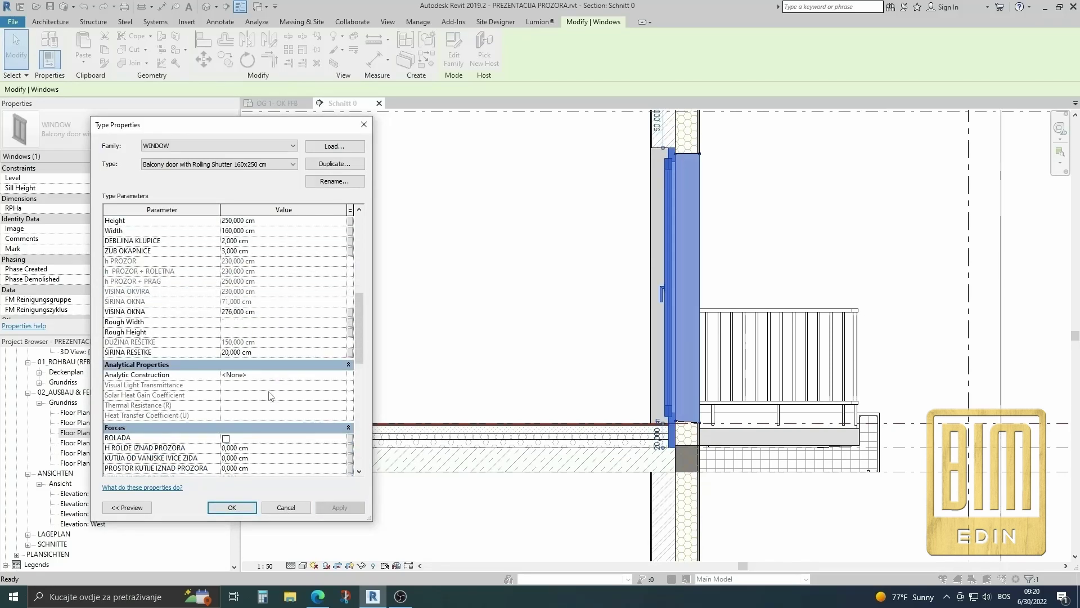
scroll(271, 396, "down", 5)
scroll(271, 397, "down", 5)
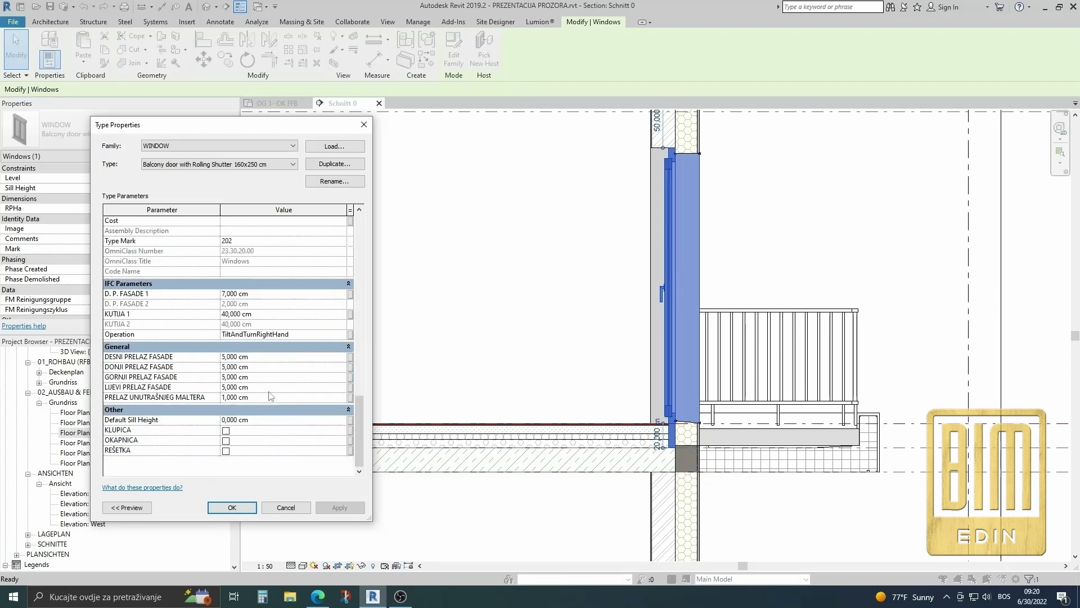
left_click(232, 507)
Step: Orbit the {3D} view to inspect the balcony side of the door
key("Escape")
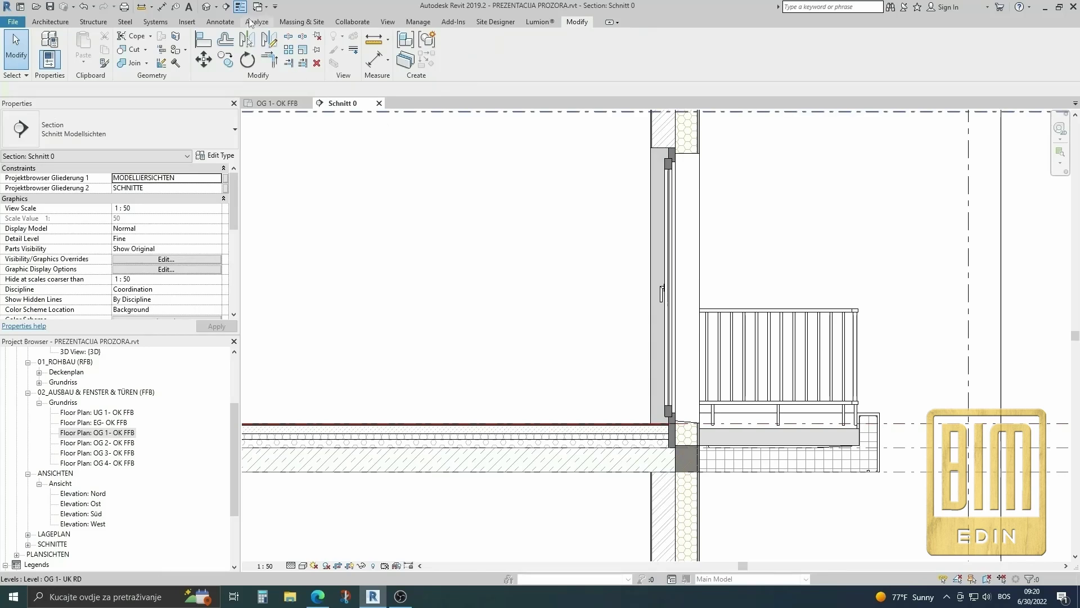
left_click(214, 8)
scroll(525, 222, "up", 3)
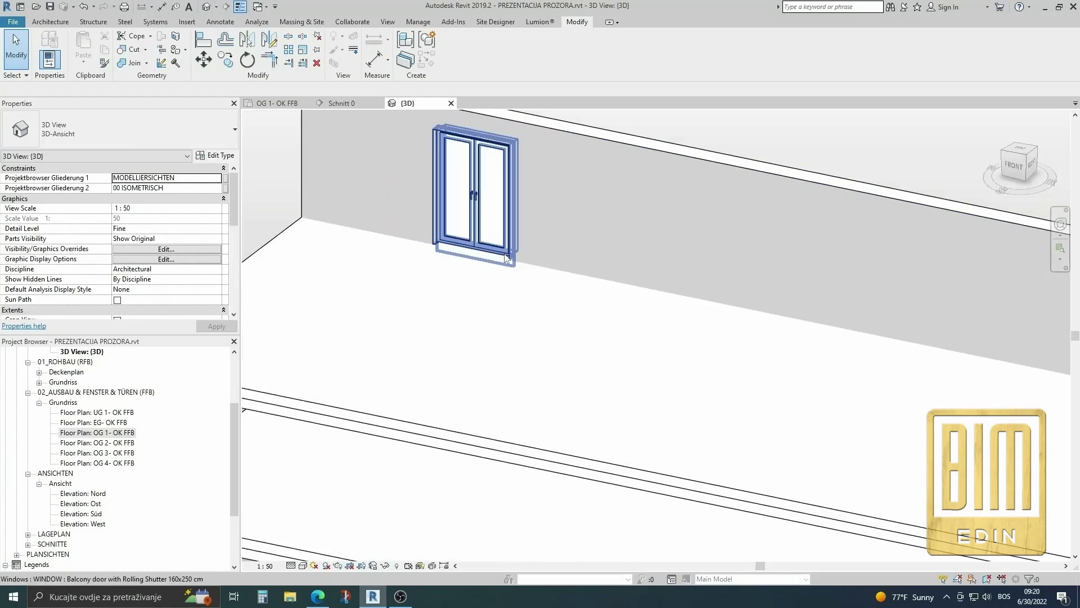
scroll(500, 406, "up", 3)
scroll(500, 407, "down", 5)
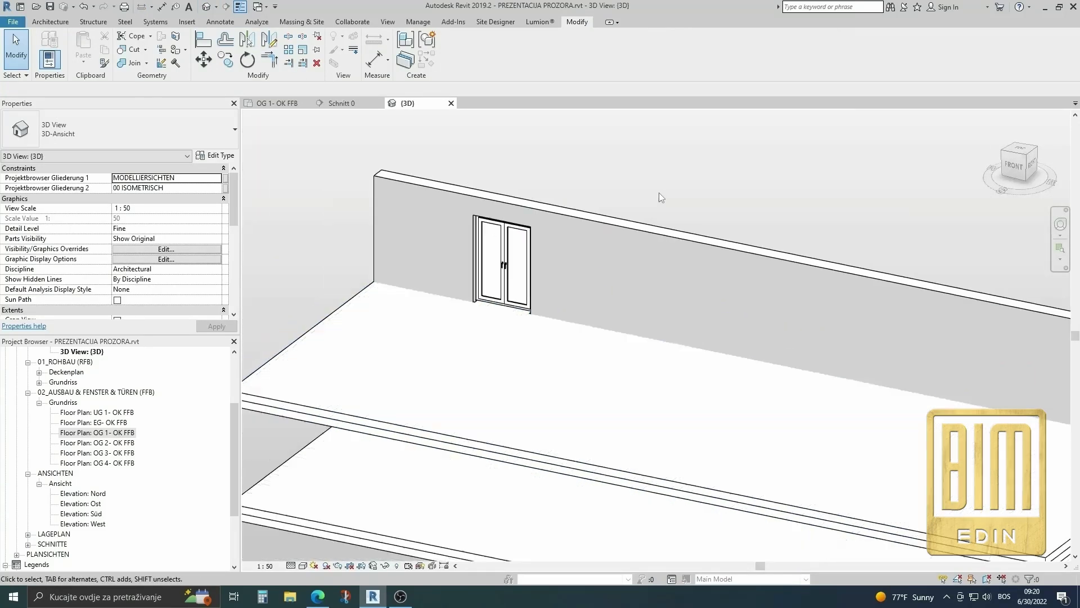
middle_click_drag(846, 225, 871, 318, "shift")
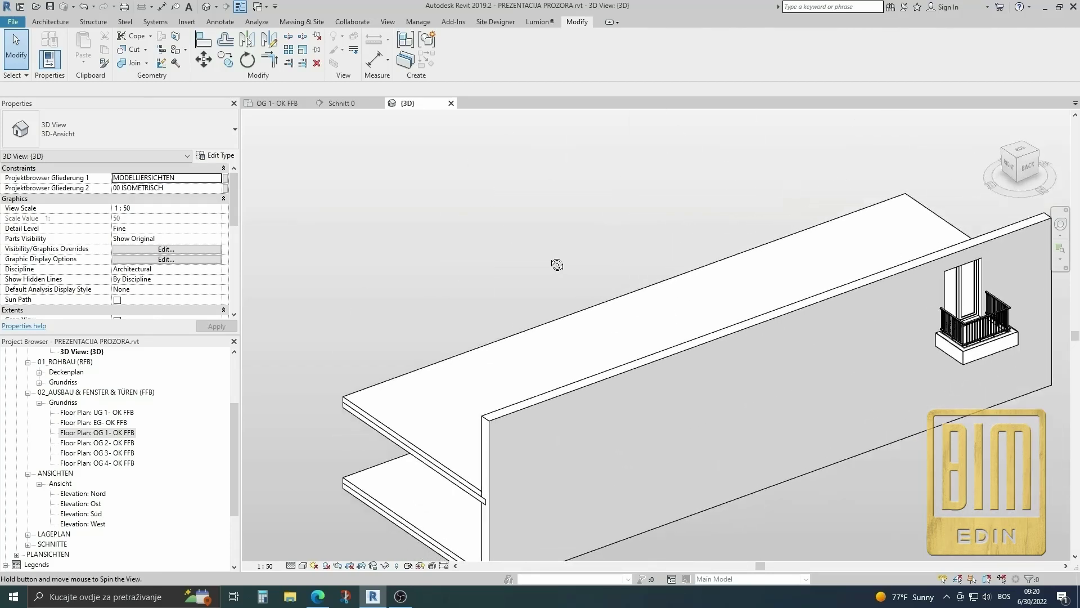
scroll(968, 326, "up", 2)
scroll(998, 284, "up", 2)
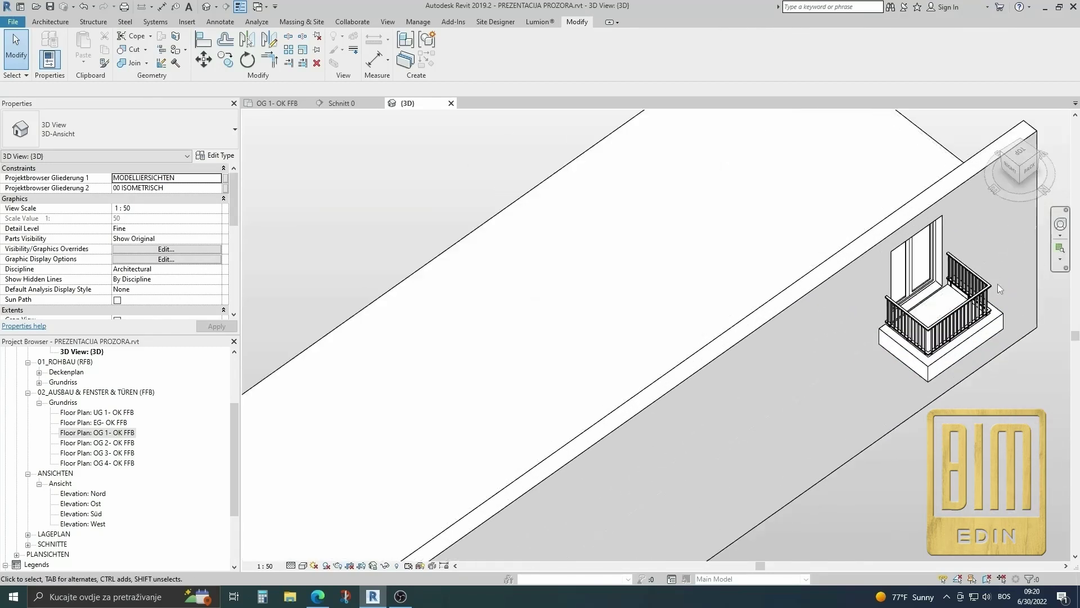
scroll(936, 314, "up", 2)
scroll(936, 314, "up", 1)
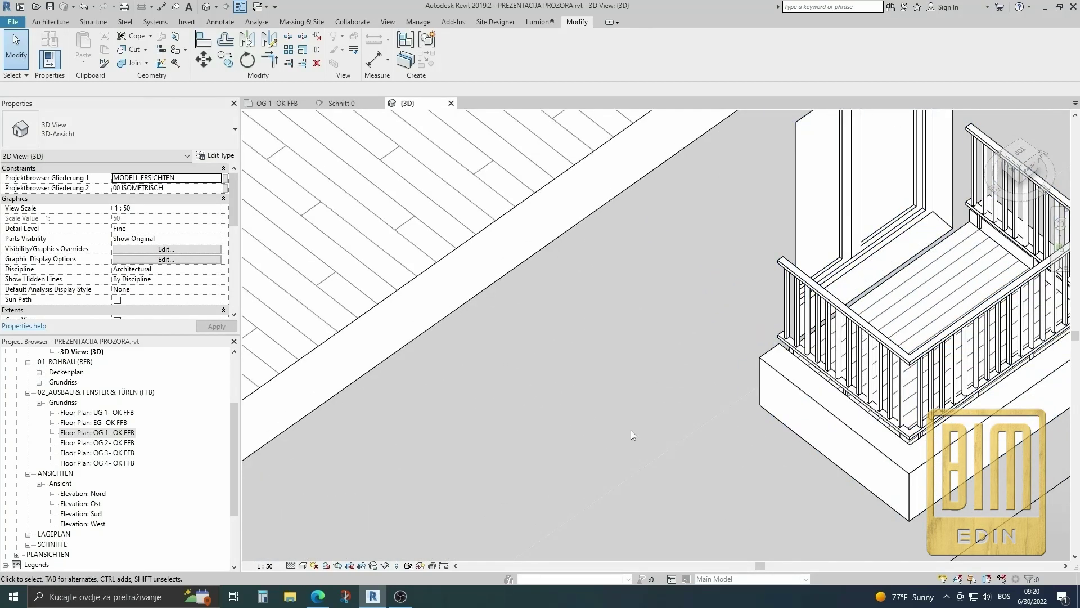
Step: Zoom into the door threshold in section Schnitt 0
left_click(349, 104)
scroll(684, 452, "up", 1)
scroll(684, 451, "up", 1)
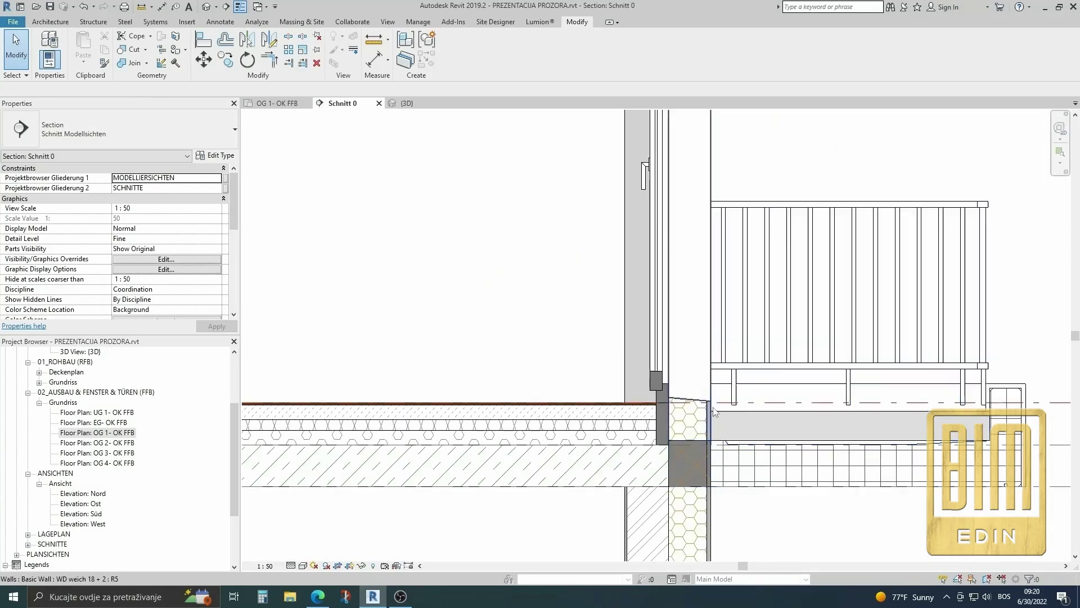
scroll(684, 451, "up", 1)
Step: Change the door type's DONJI PRELAZ FASADE from 5 cm to -2 cm and confirm
left_click(630, 416)
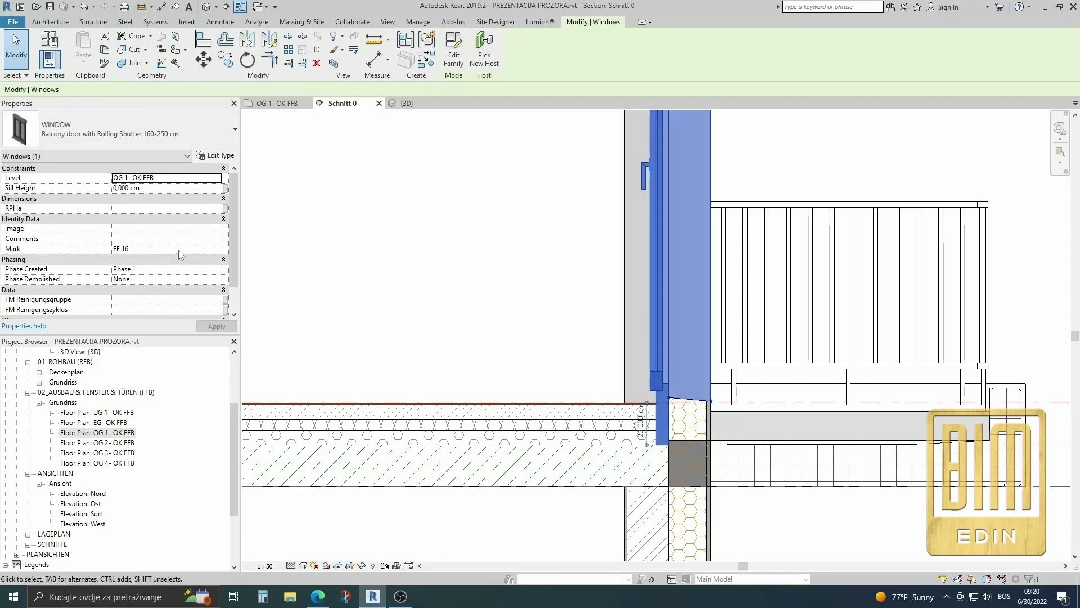
left_click(222, 156)
scroll(259, 370, "down", 5)
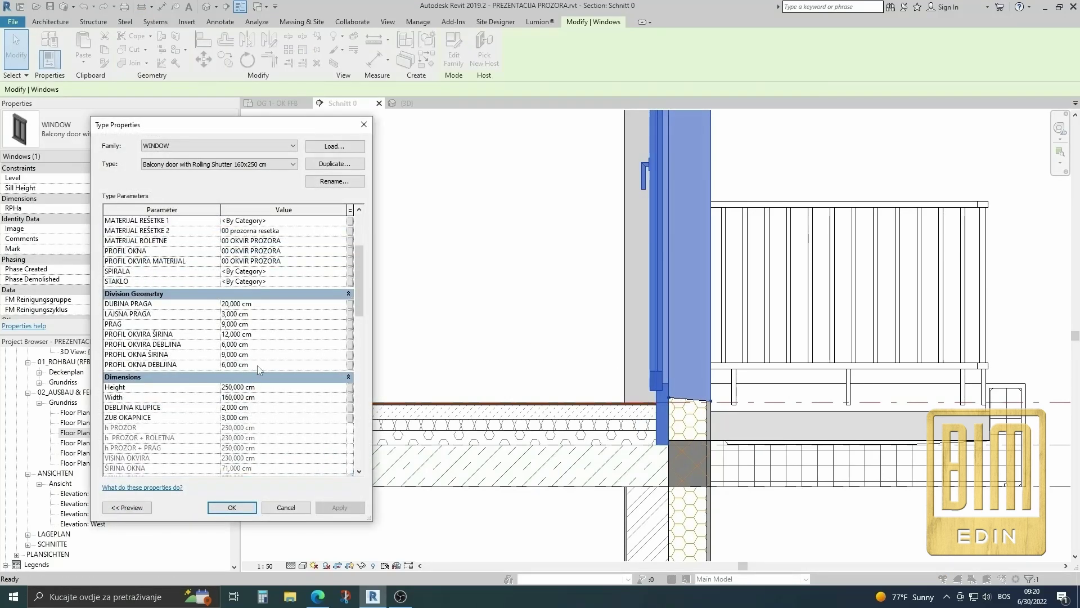
scroll(259, 368, "down", 3)
scroll(256, 389, "down", 3)
scroll(250, 411, "down", 3)
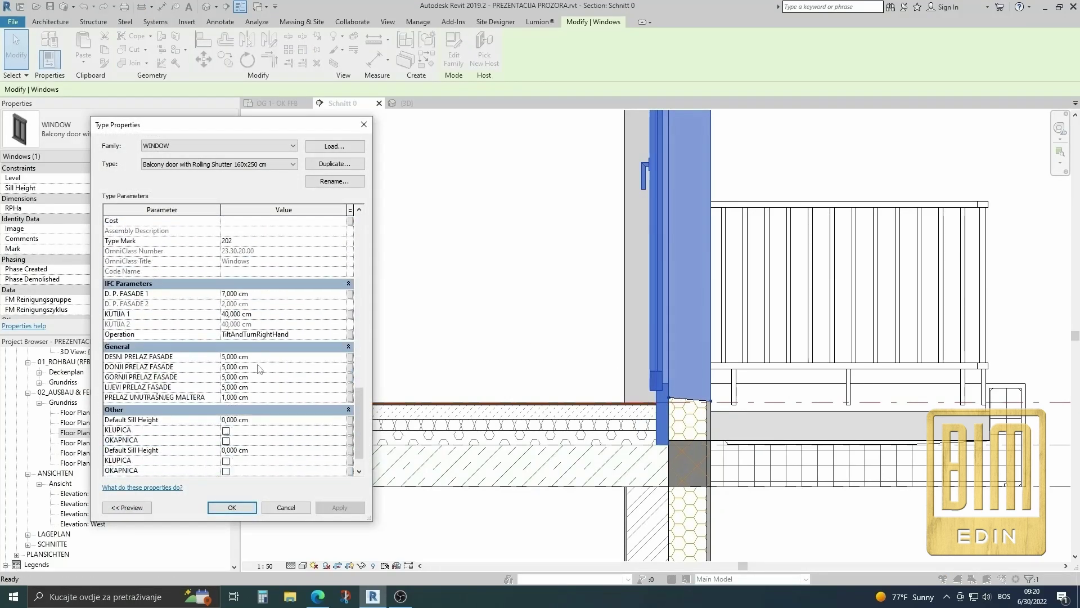
scroll(245, 435, "down", 1)
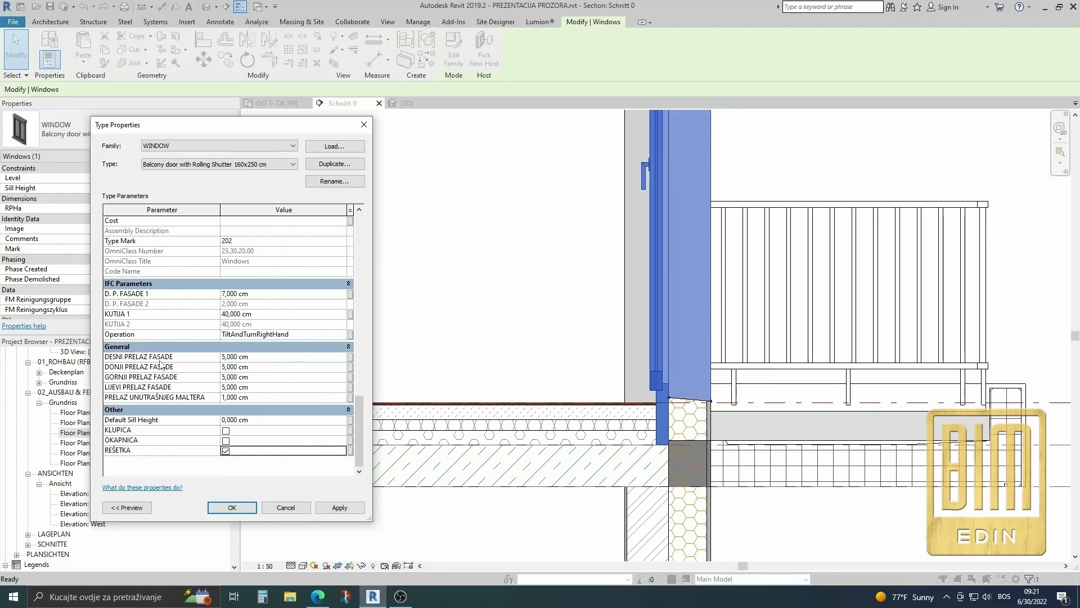
left_click(265, 366)
type("-2")
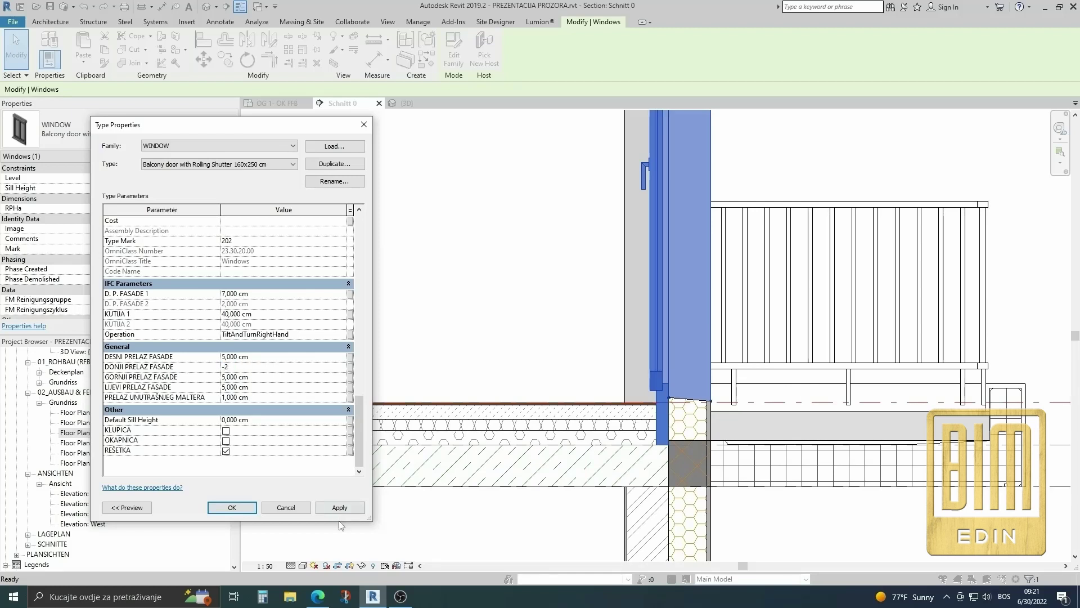
left_click(330, 508)
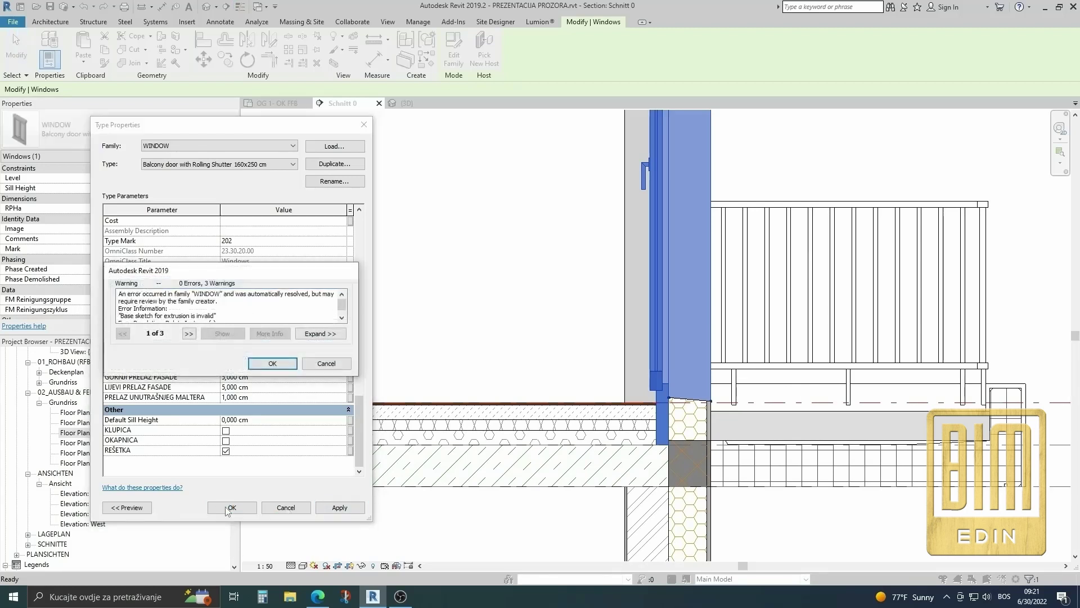
left_click(271, 364)
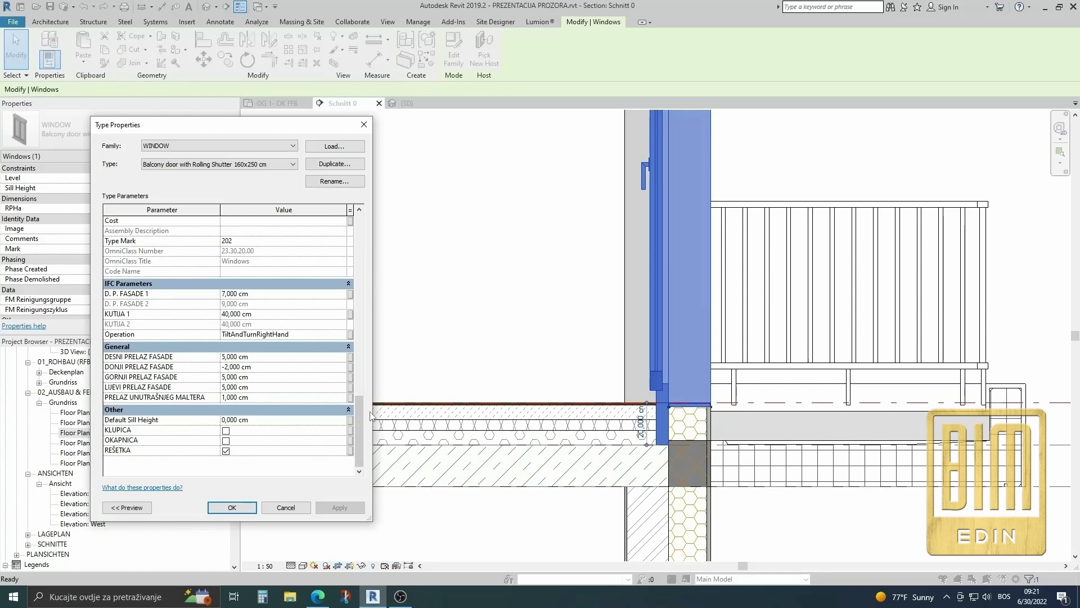
left_click(230, 507)
scroll(394, 365, "down", 2)
scroll(507, 281, "down", 2)
scroll(675, 265, "up", 3)
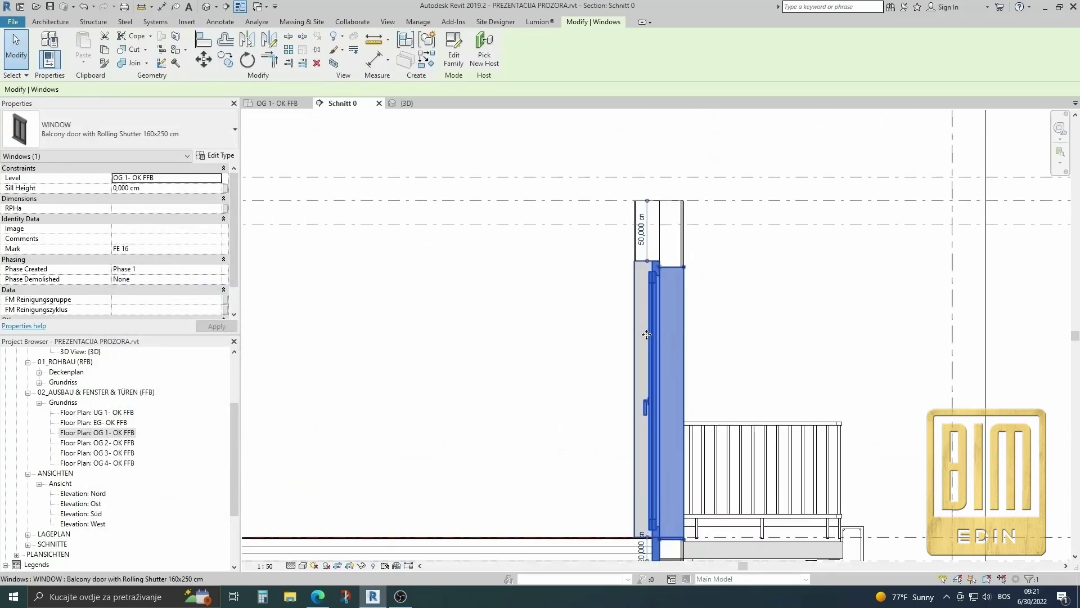
scroll(691, 263, "up", 2)
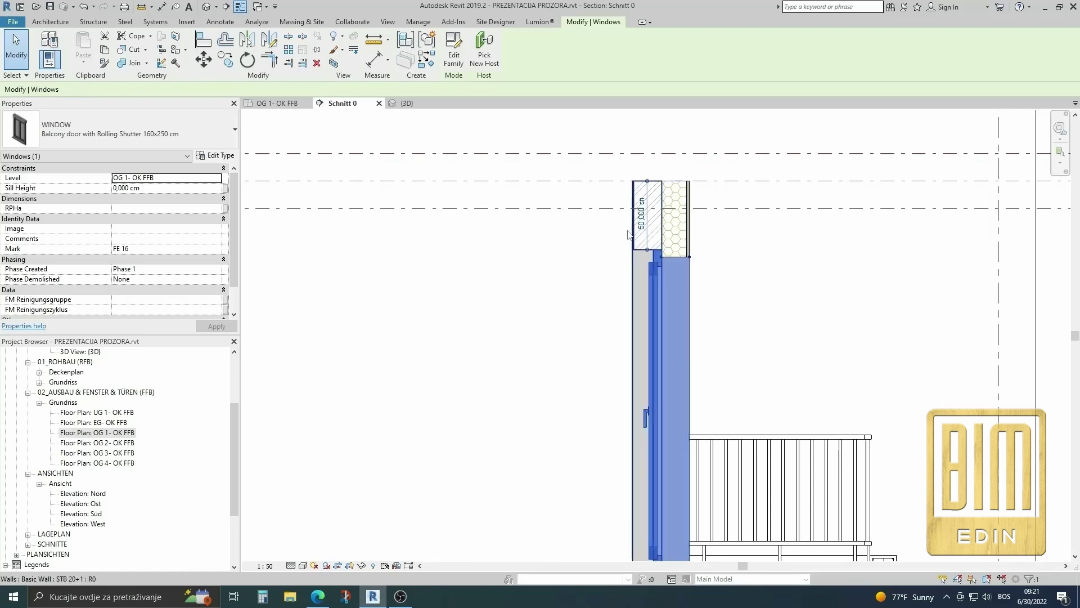
Step: Enable ROLADA and set H ROLDE IZNAD PROZORA and VISINA KUTIJE ROLETNE to 20 cm
left_click(227, 156)
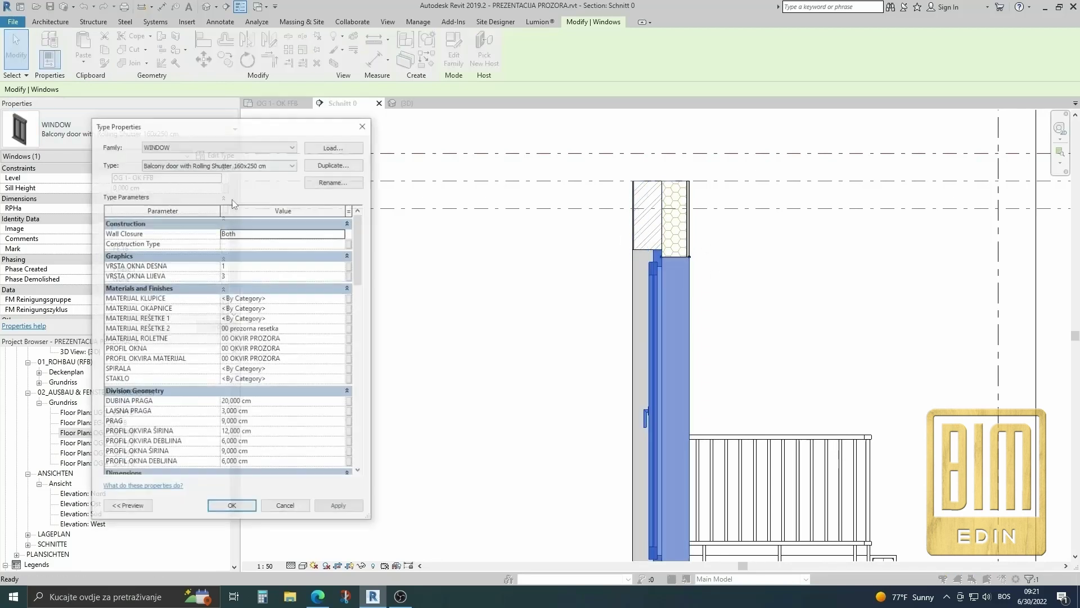
scroll(249, 324, "down", 5)
scroll(250, 323, "down", 5)
scroll(250, 323, "down", 5)
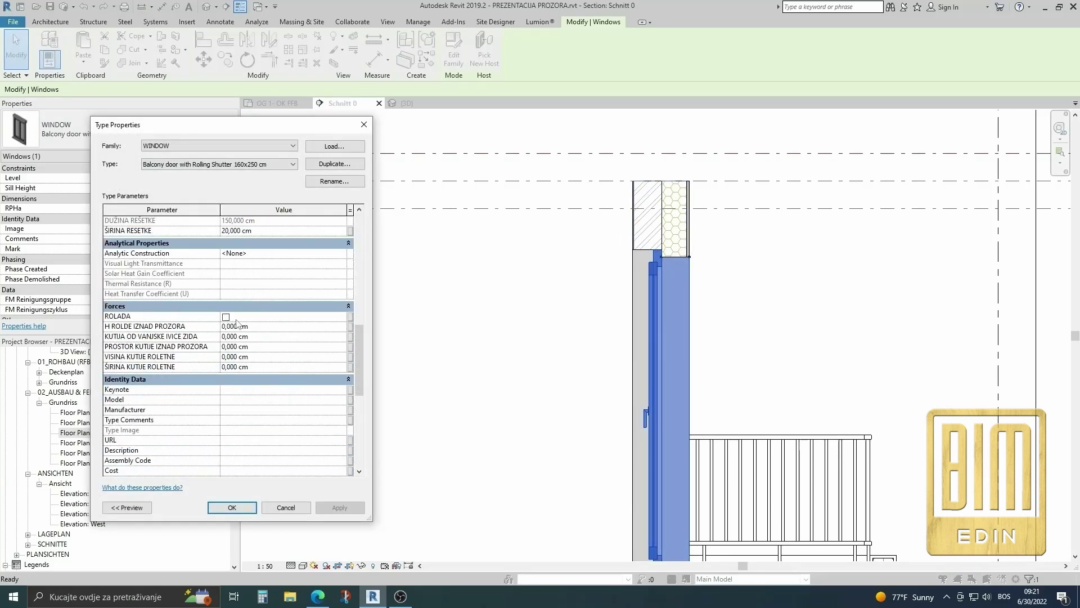
left_click(237, 319)
left_click(269, 327)
type("20")
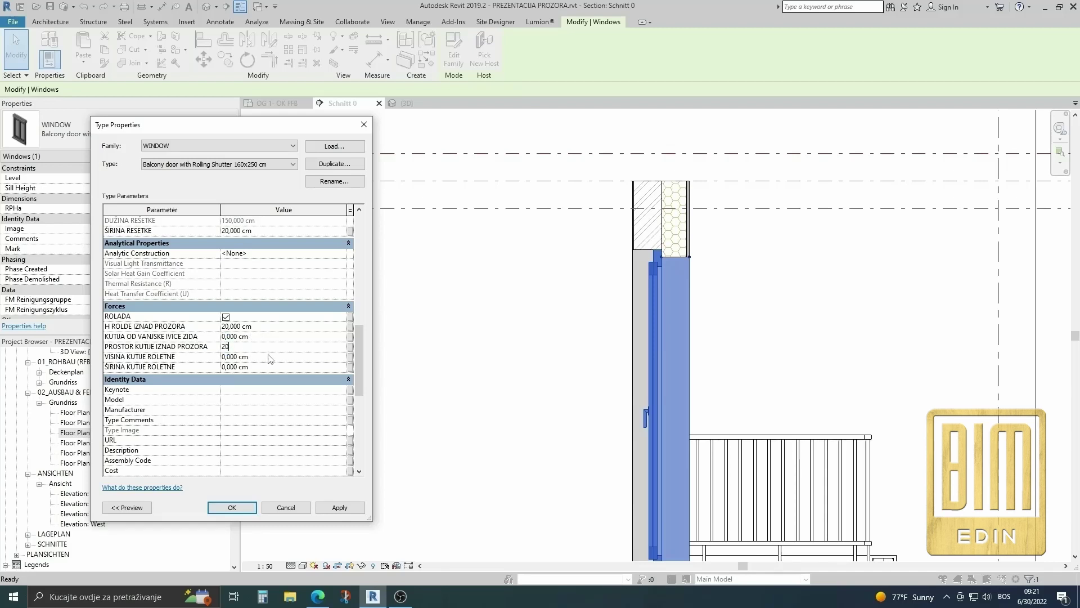
left_click(269, 356)
type("2")
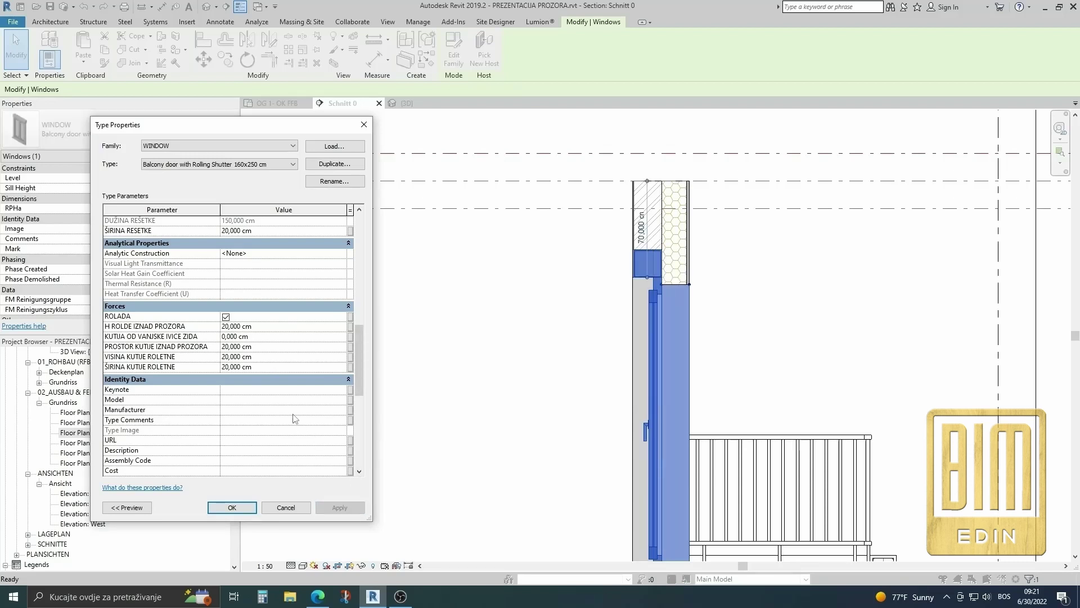
Step: Try KUTIJA OD VANJSKE IVICE ZIDA at 10 and 20 cm, then reset it to 0
left_click(282, 336)
type("10")
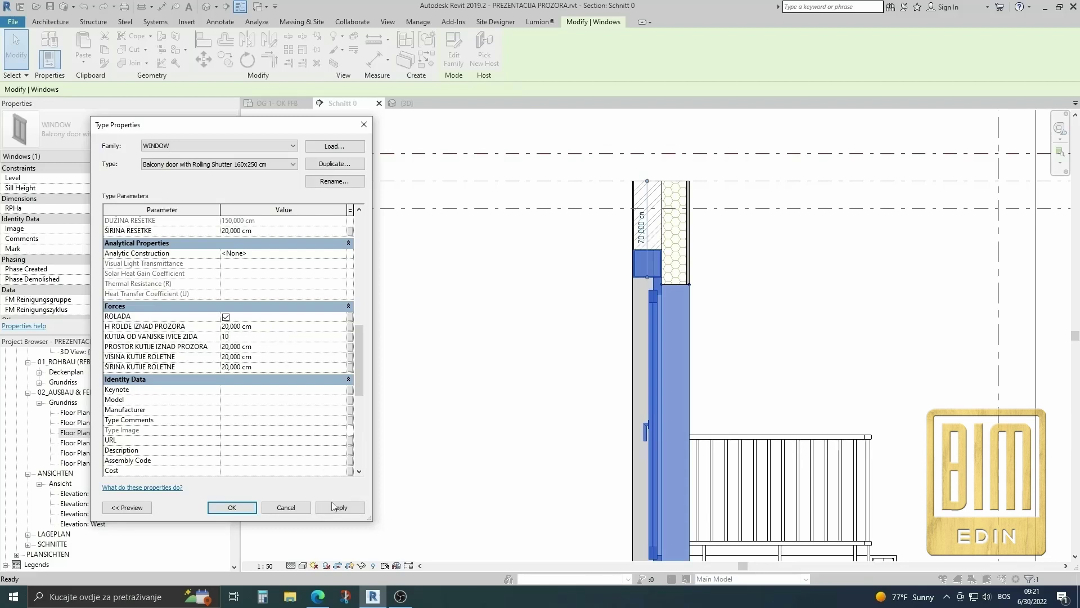
left_click(337, 507)
type("20")
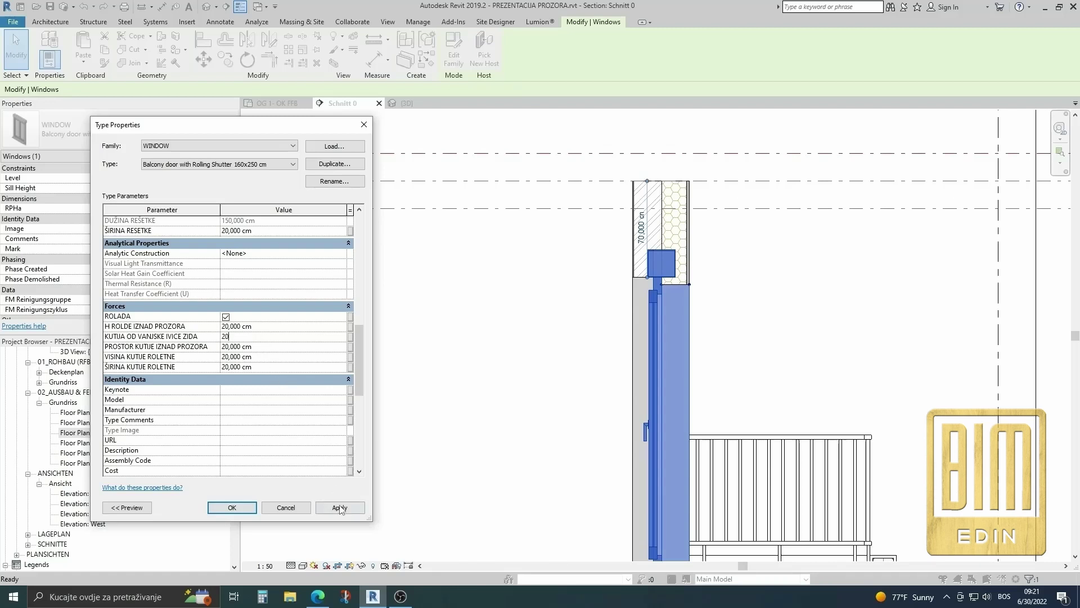
left_click(339, 509)
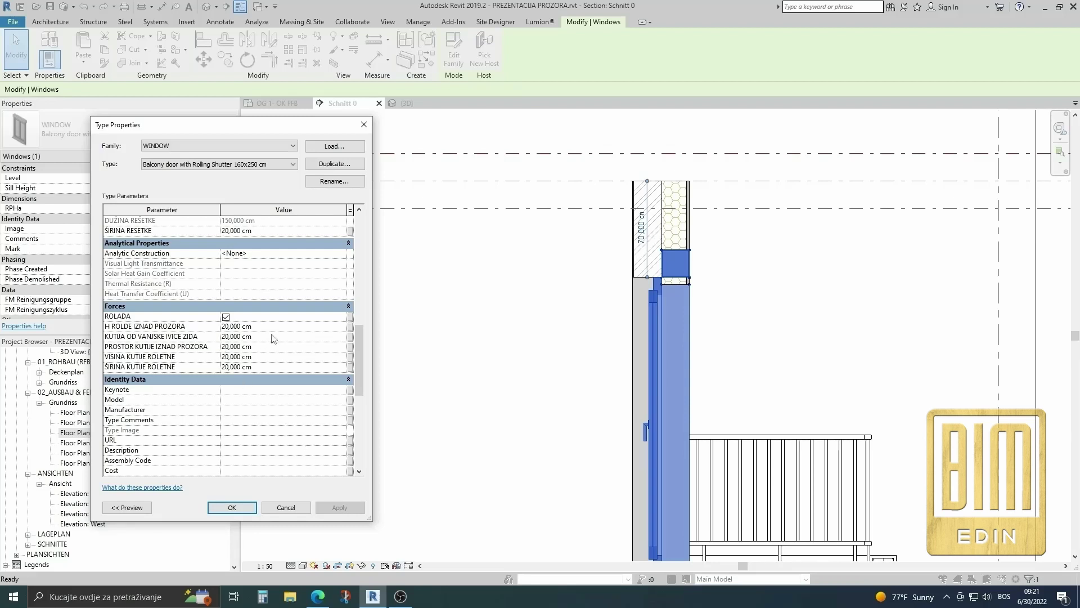
left_click(274, 338)
type("0")
left_click(339, 509)
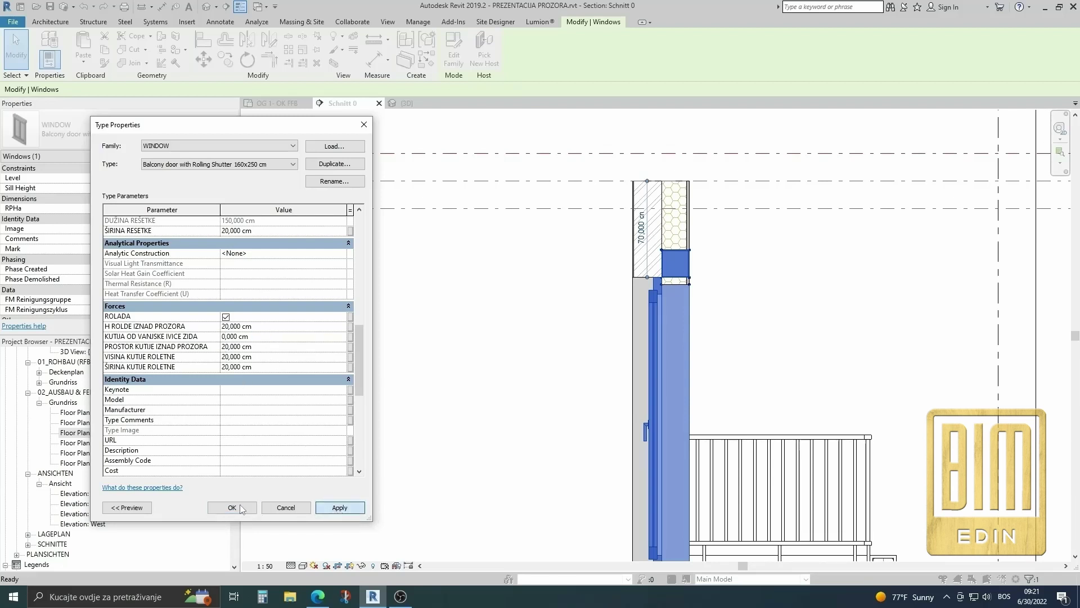
Step: Accept the rolling shutter type settings and deselect the balcony door
left_click(242, 509)
scroll(650, 379, "down", 2)
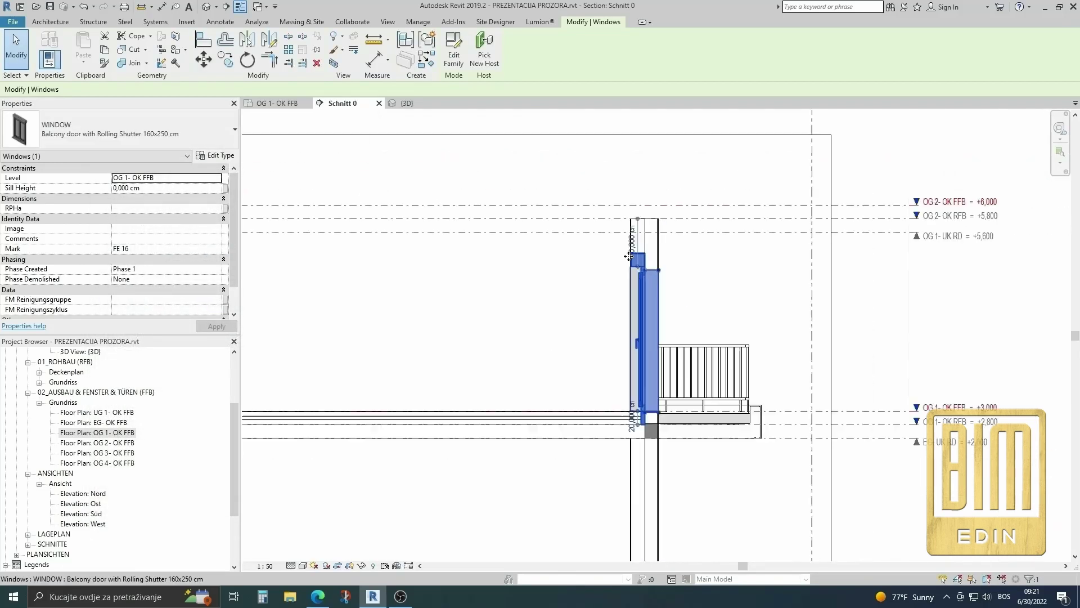
scroll(650, 380, "up", 3)
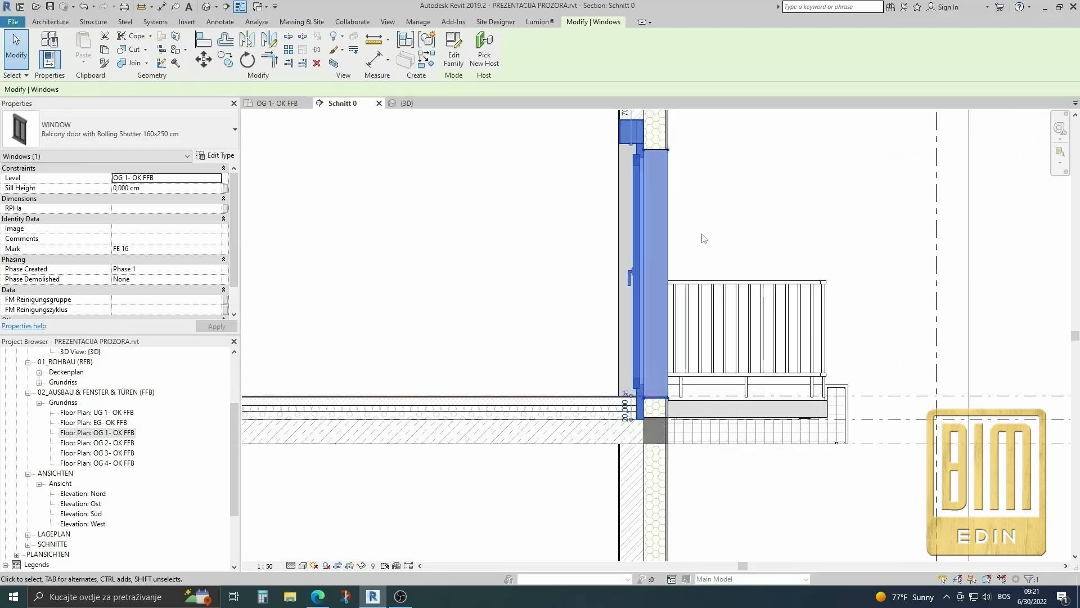
left_click(712, 219)
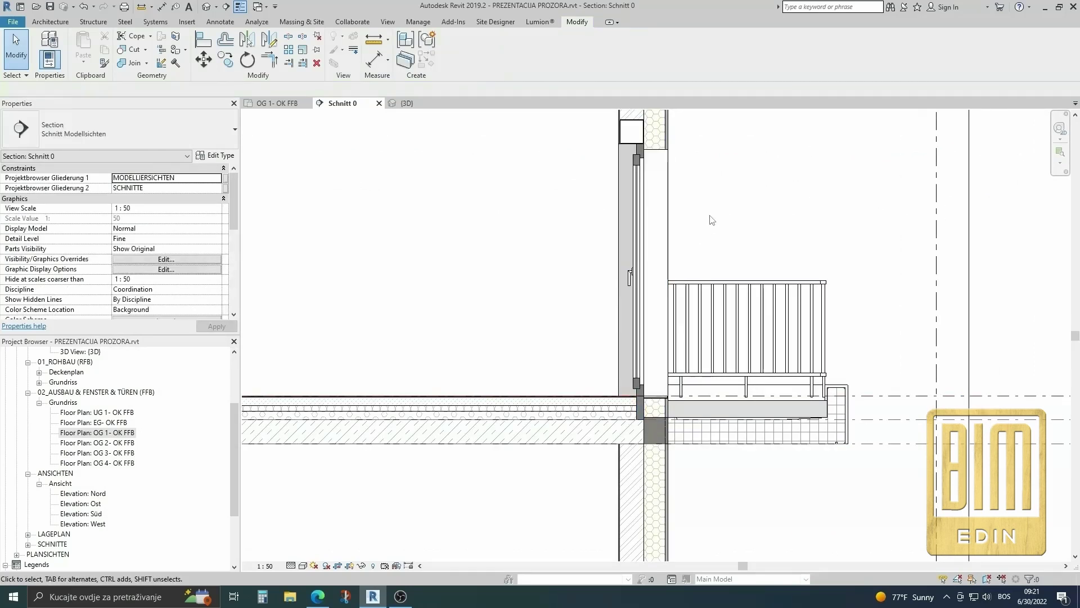
Step: Inspect the balcony door and its threshold close up in the {3D} view
left_click(207, 6)
scroll(606, 291, "down", 5)
scroll(731, 315, "up", 3)
scroll(788, 338, "up", 2)
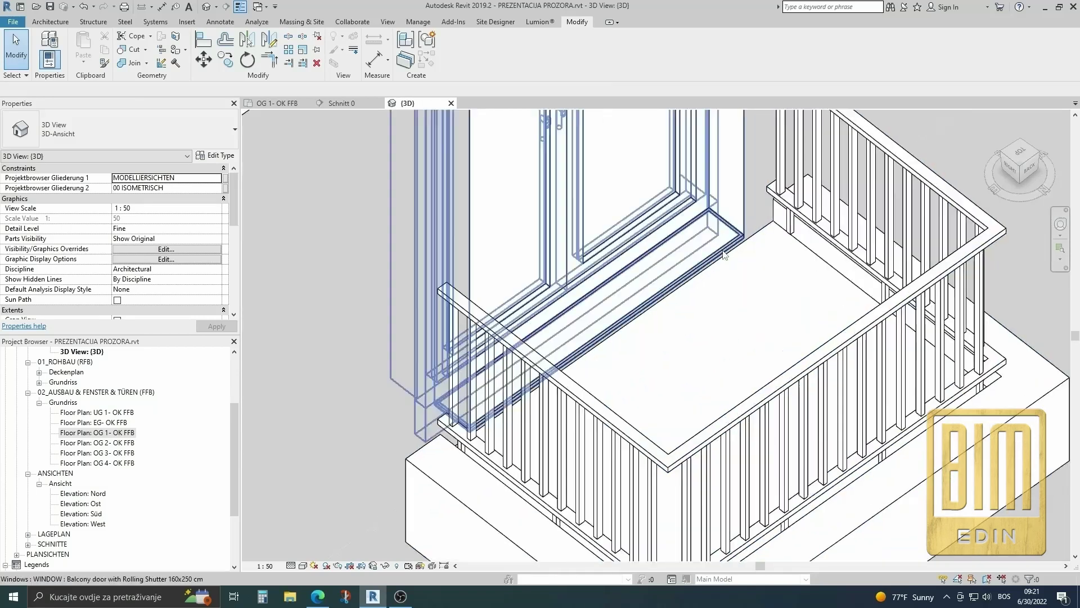
scroll(799, 340, "up", 1)
scroll(743, 349, "down", 2)
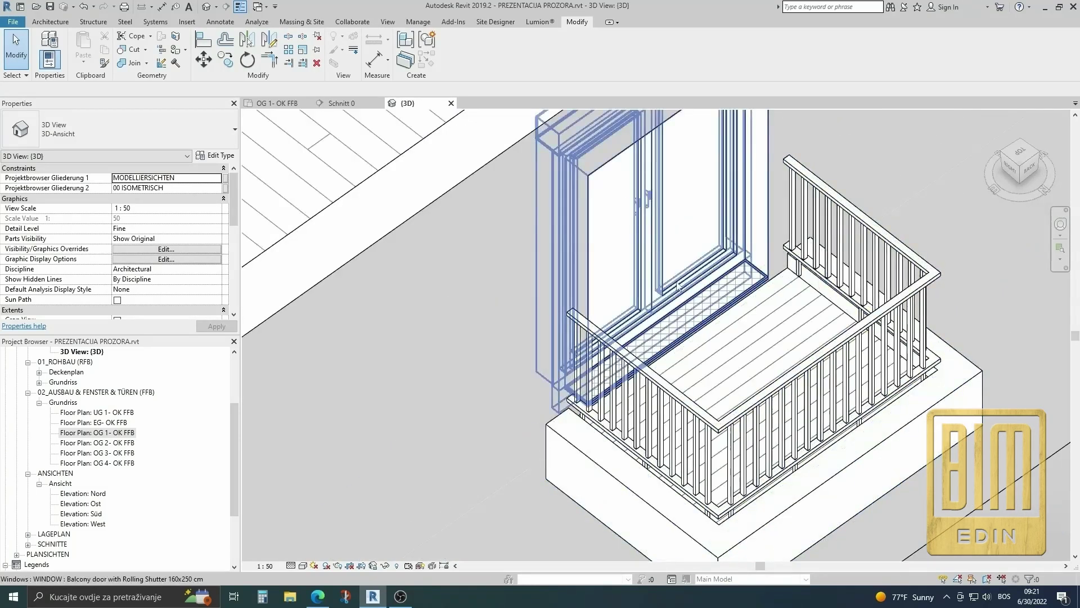
left_click(650, 274)
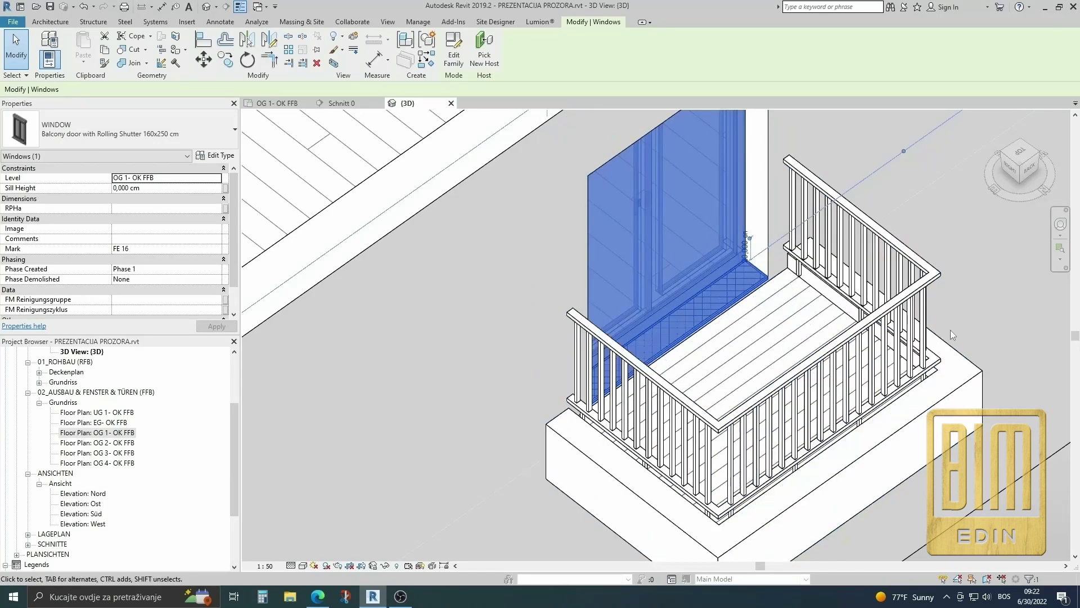
key("Escape")
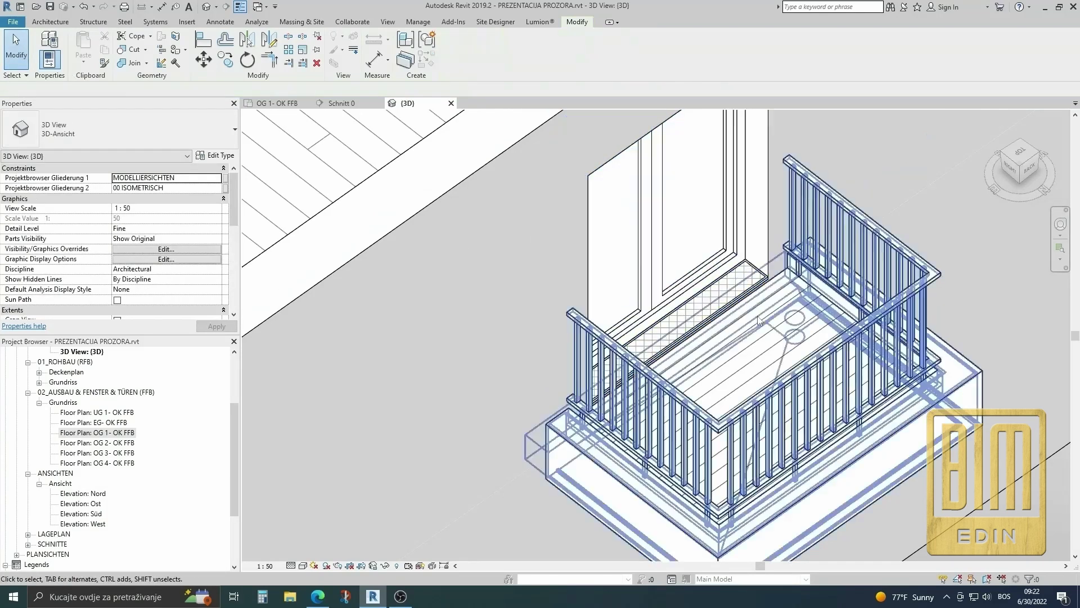
scroll(758, 321, "up", 2)
scroll(758, 321, "up", 2)
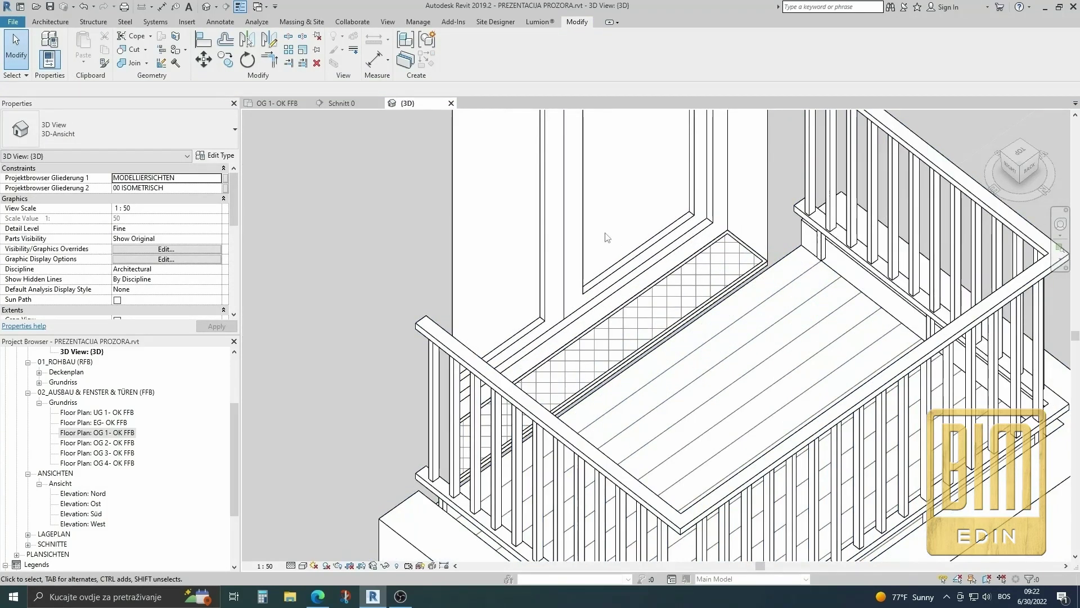
Step: Open plan OG 1- OK FFB and select the FB 200 Parkett floor at the balcony door
double_click(99, 433)
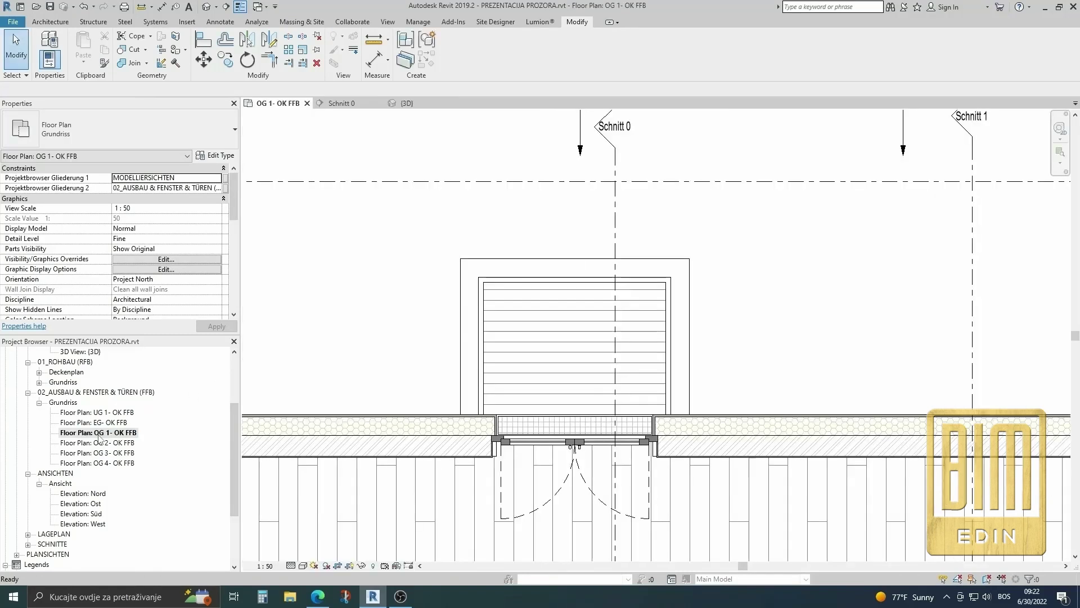
scroll(534, 523, "up", 3)
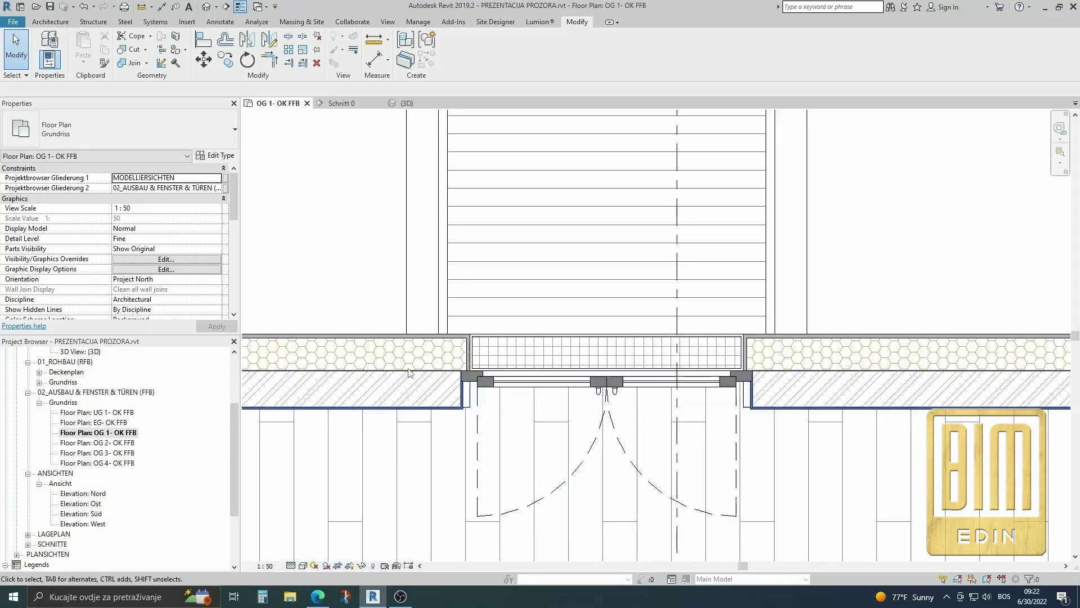
scroll(471, 398, "up", 2)
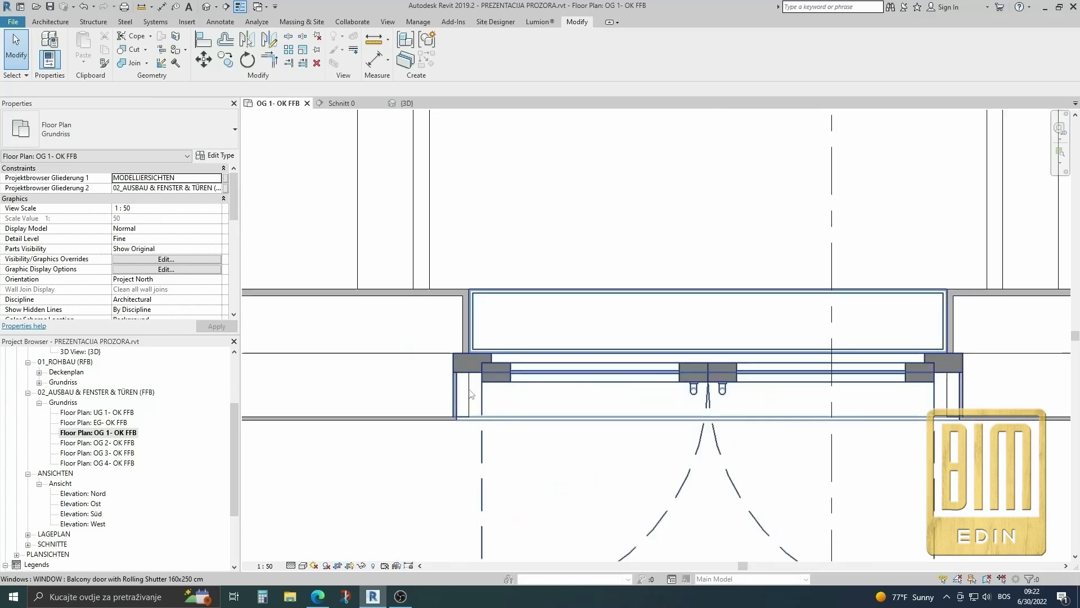
scroll(468, 395, "up", 2)
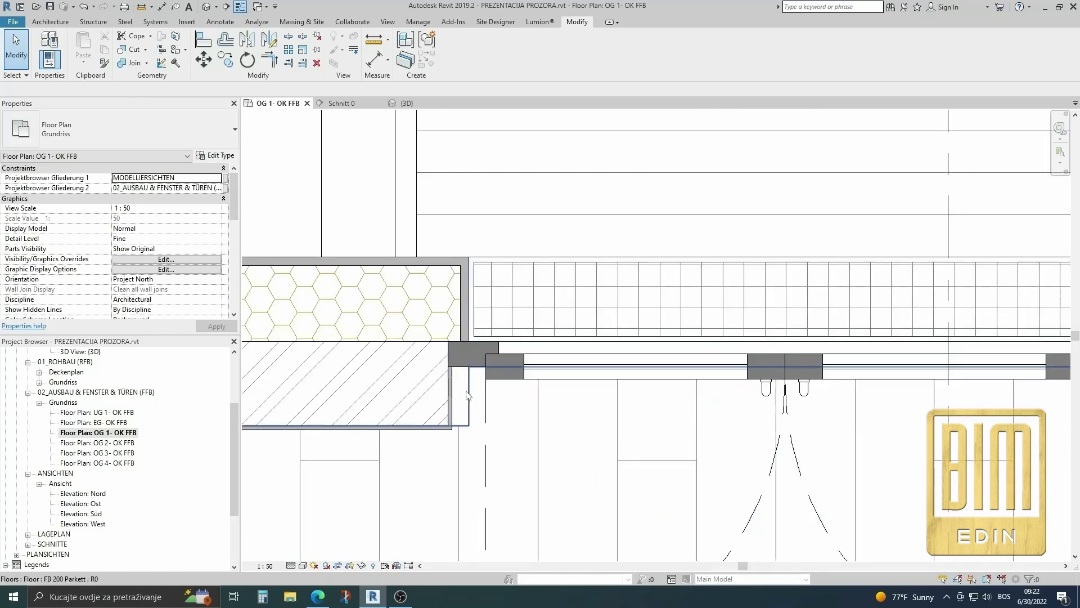
left_click(466, 397)
scroll(470, 399, "down", 3)
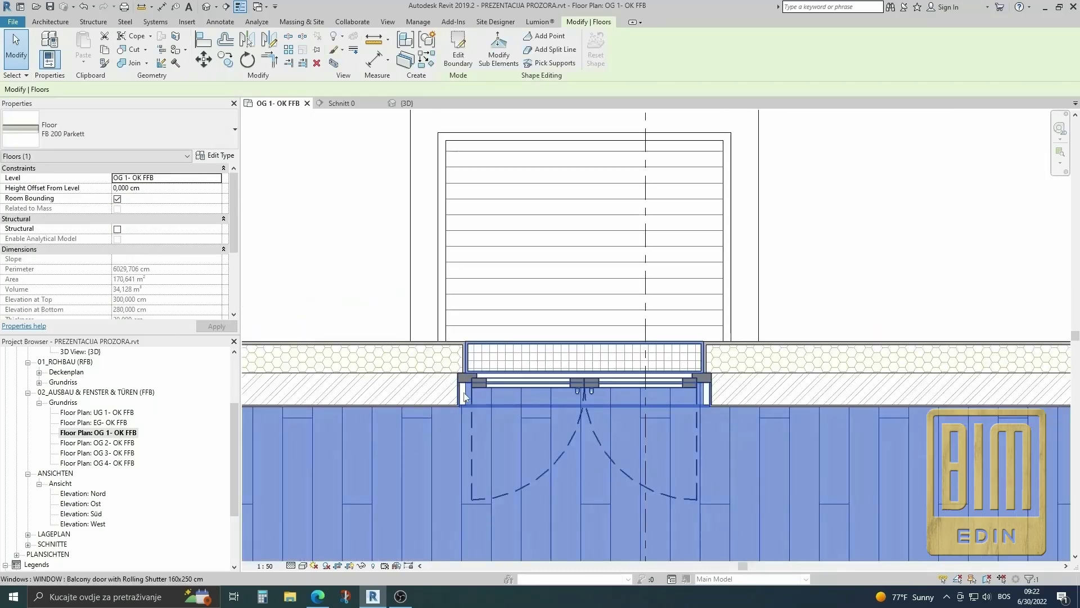
Step: Align the floor's boundary sketch to the balcony door jamb and finish the edit
left_click(458, 55)
left_click(211, 45)
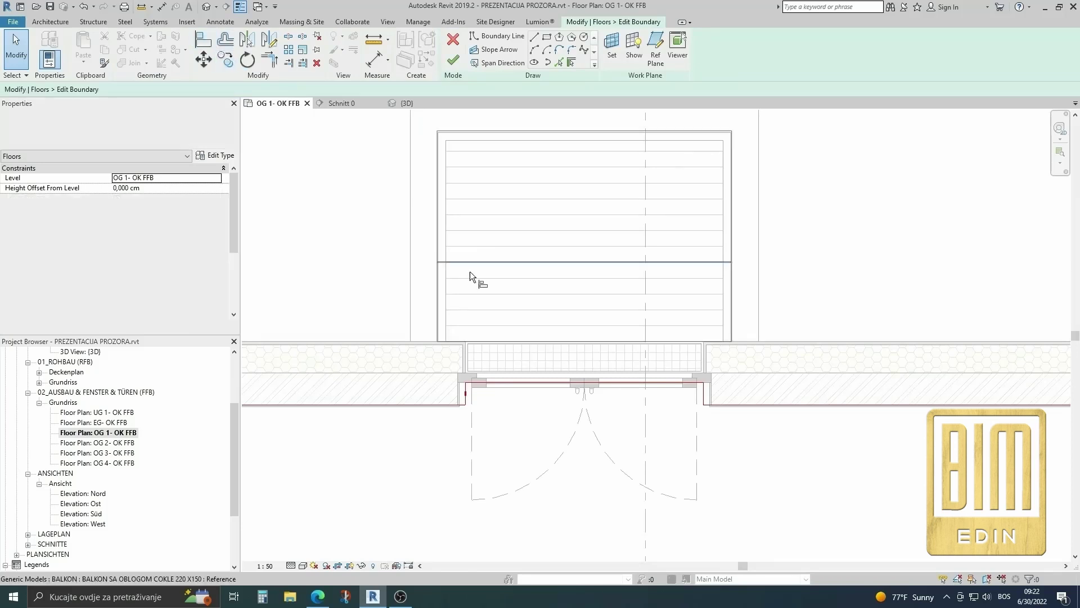
scroll(447, 393, "up", 2)
scroll(469, 367, "up", 2)
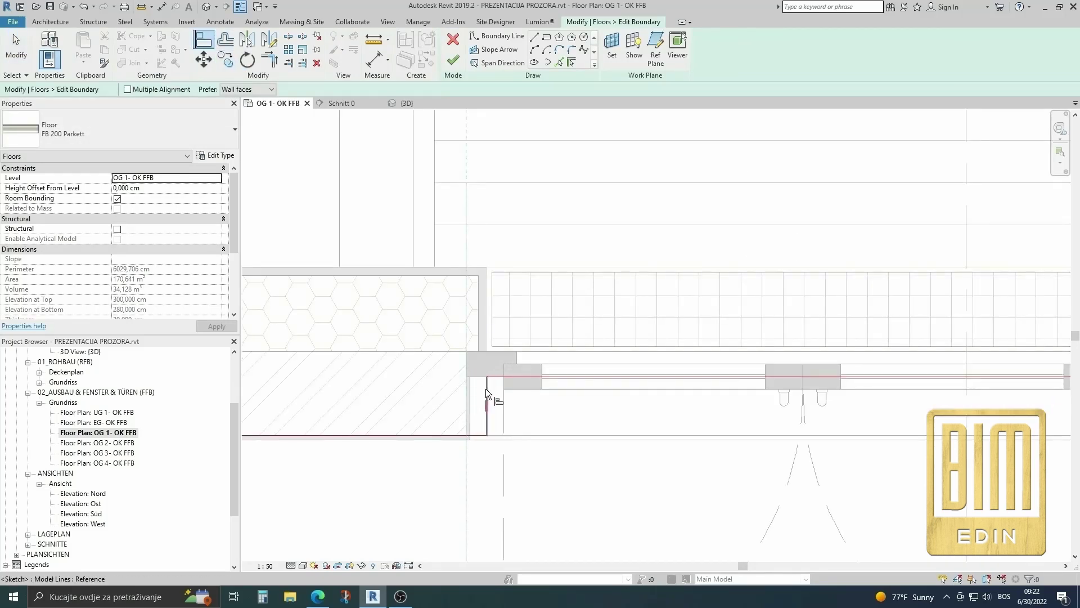
scroll(437, 371, "down", 3)
scroll(728, 368, "up", 3)
left_click(728, 368)
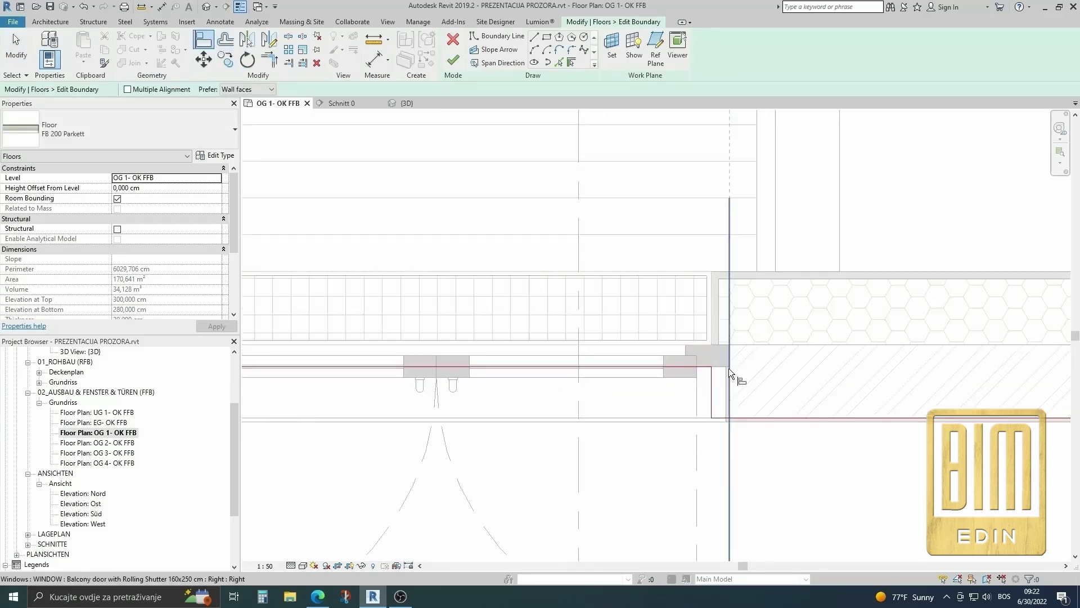
scroll(714, 380, "down", 3)
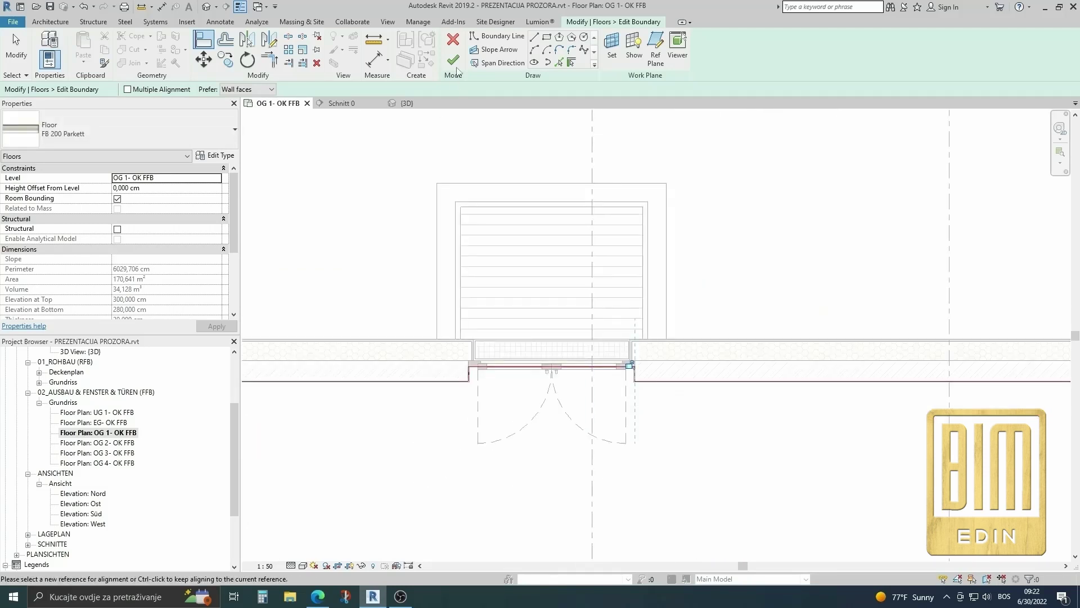
left_click(453, 59)
Step: Go to section view Schnitt 0 from its section line
key("Escape")
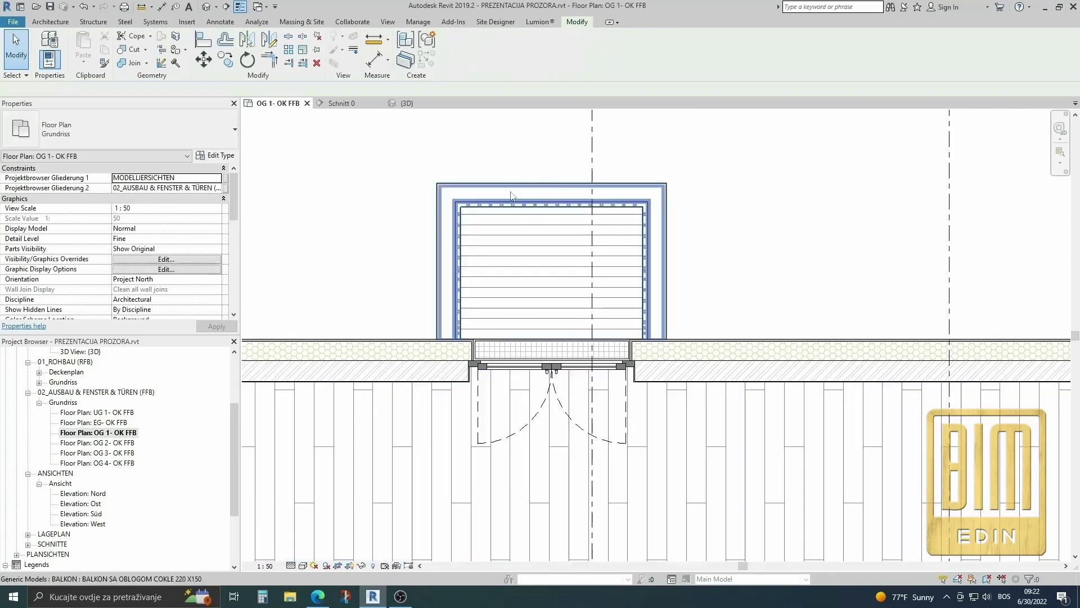
left_click(592, 161)
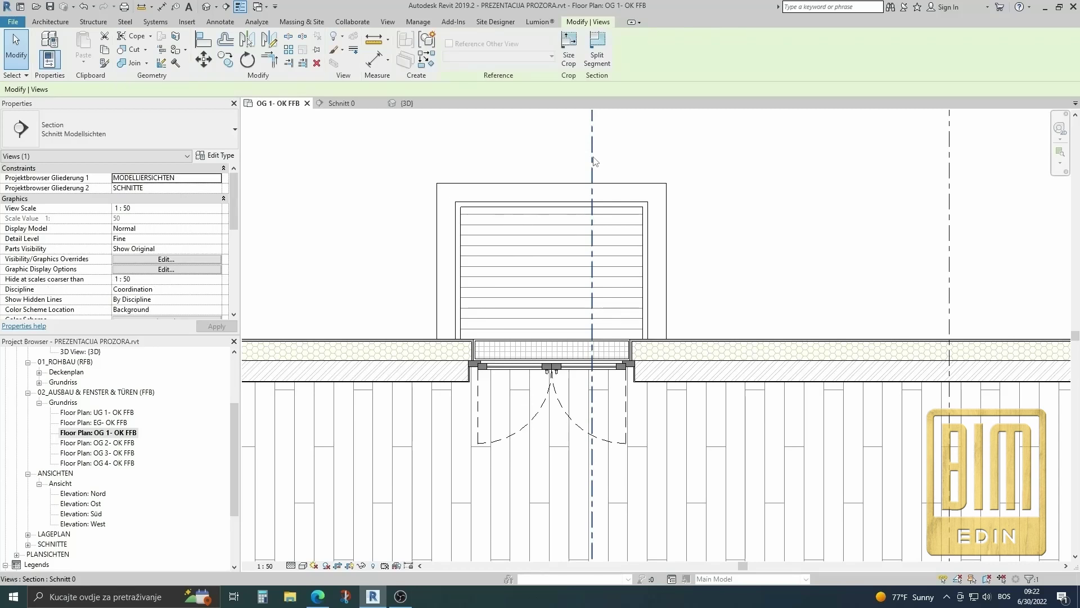
right_click(593, 161)
left_click(646, 221)
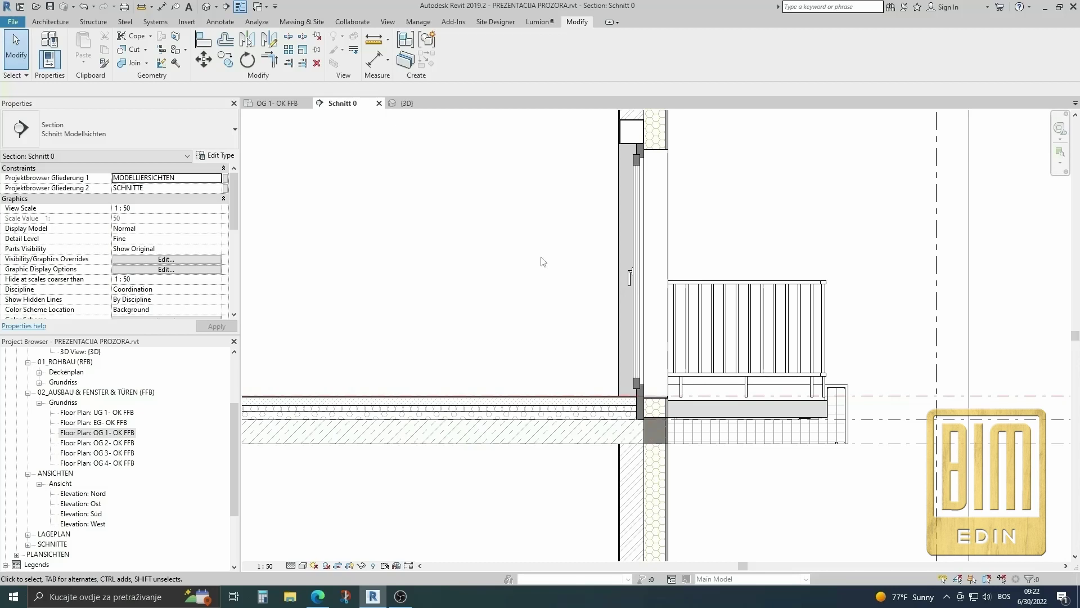
Step: Check the parquet reaching the balcony door, then open the WINDOWS legend
scroll(544, 262, "down", 1)
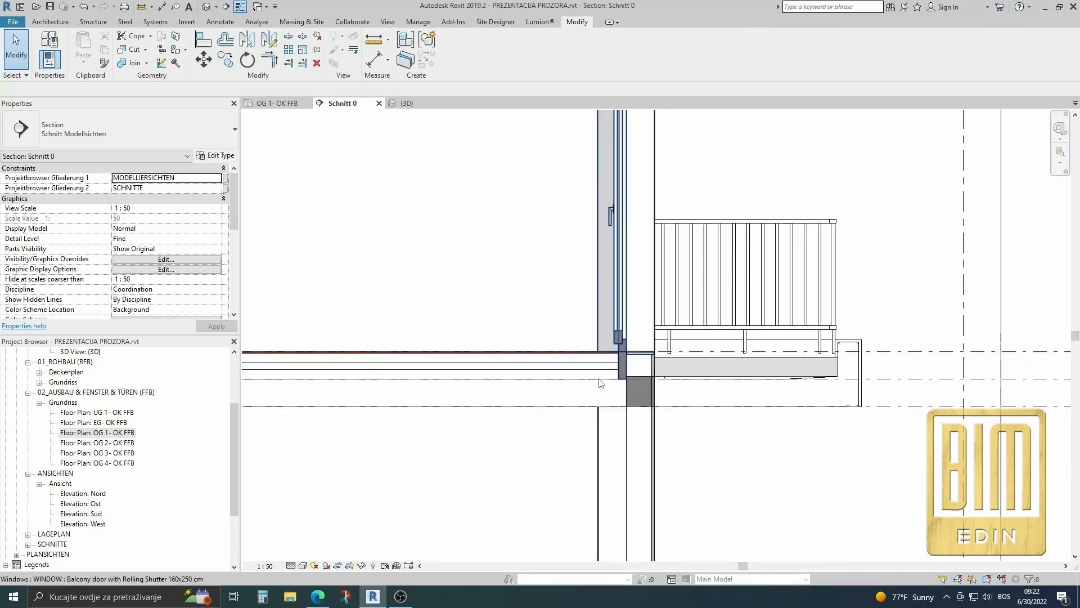
scroll(585, 372, "up", 2)
scroll(580, 380, "down", 1)
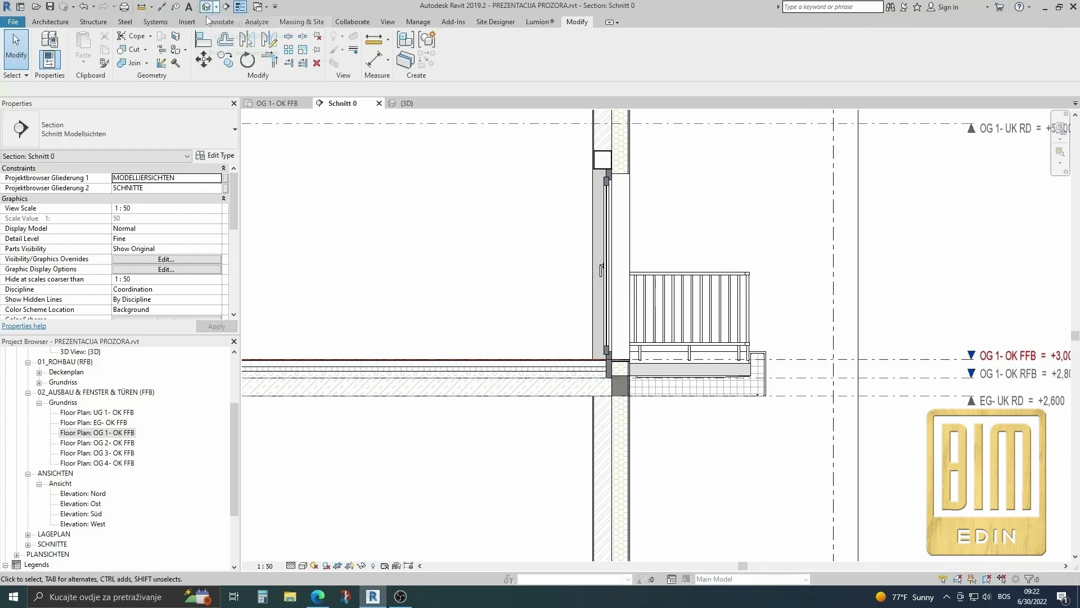
scroll(128, 455, "down", 3)
scroll(128, 454, "down", 1)
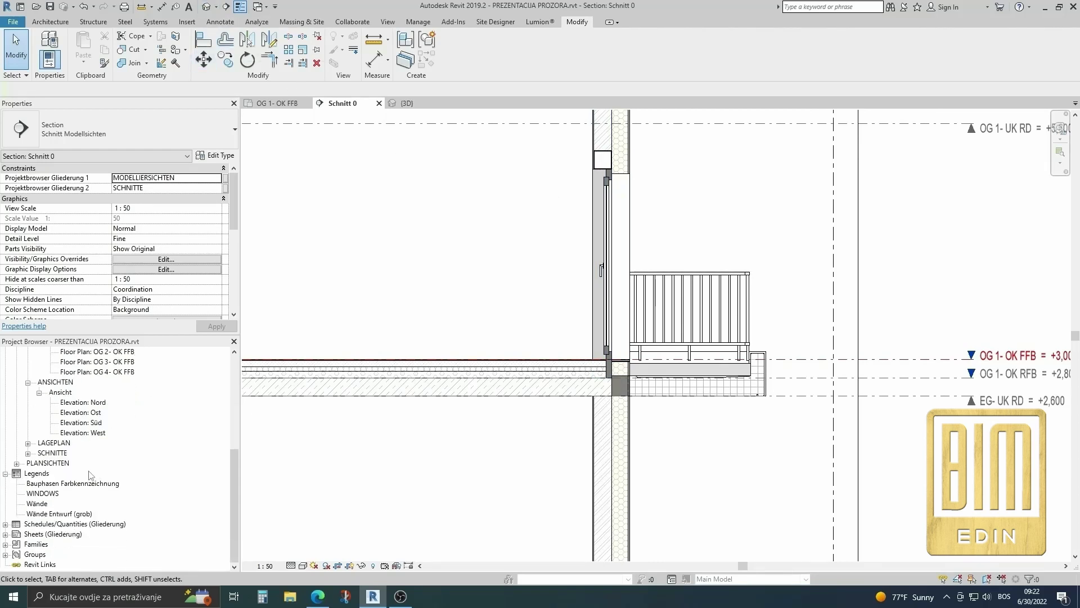
double_click(33, 494)
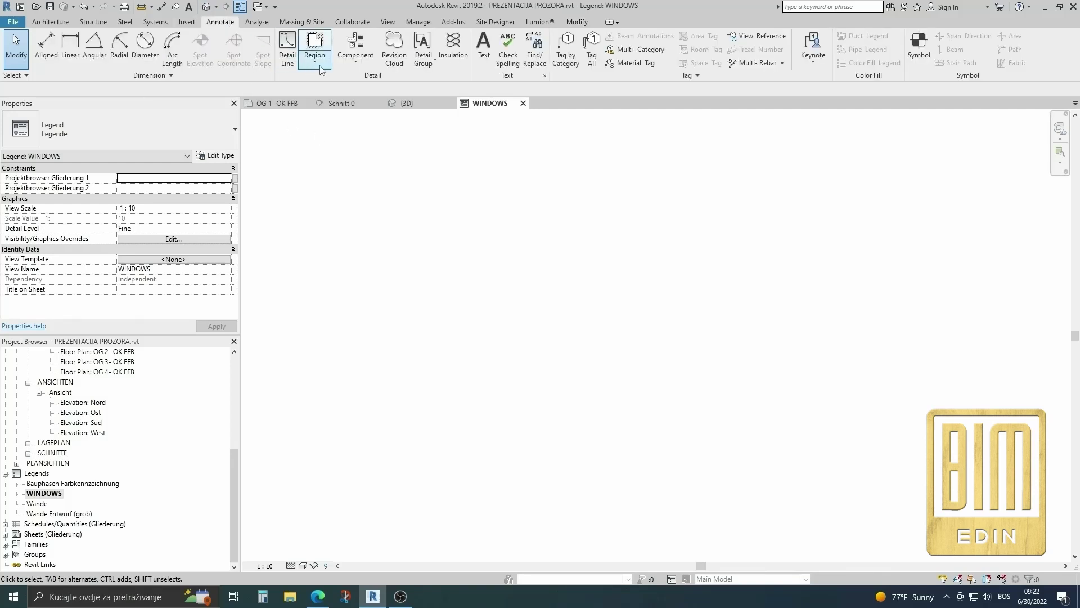
Step: Place a legend component in the WINDOWS legend
left_click(316, 65)
left_click(367, 62)
left_click(383, 126)
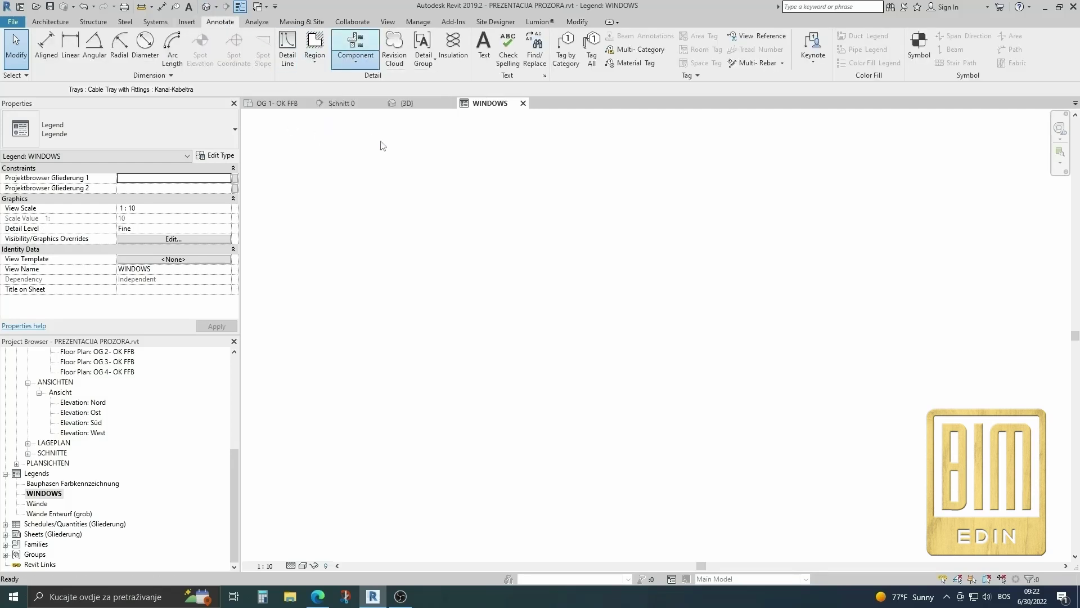
left_click(500, 291)
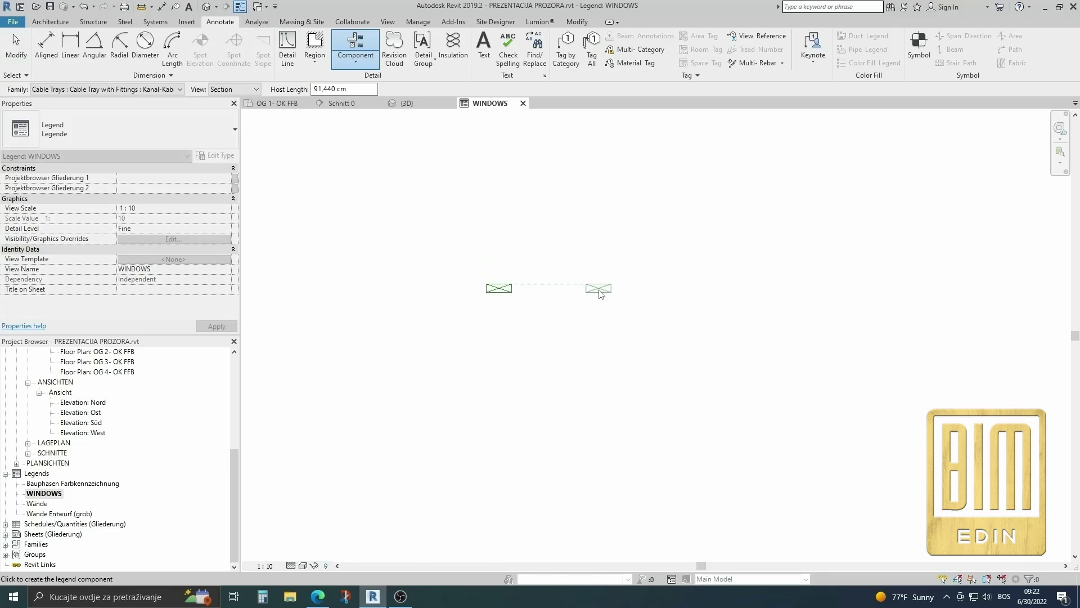
left_click(30, 63)
Step: Set the legend component to the Balcony door with Rolling Shutter plan symbol
left_click(499, 288)
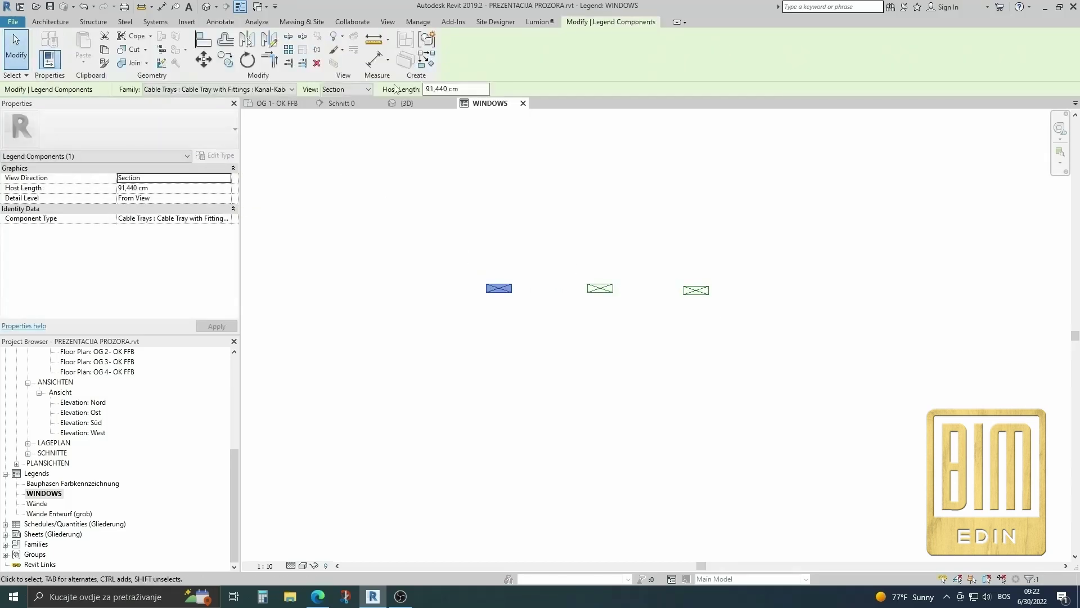
left_click(292, 88)
scroll(269, 304, "down", 3)
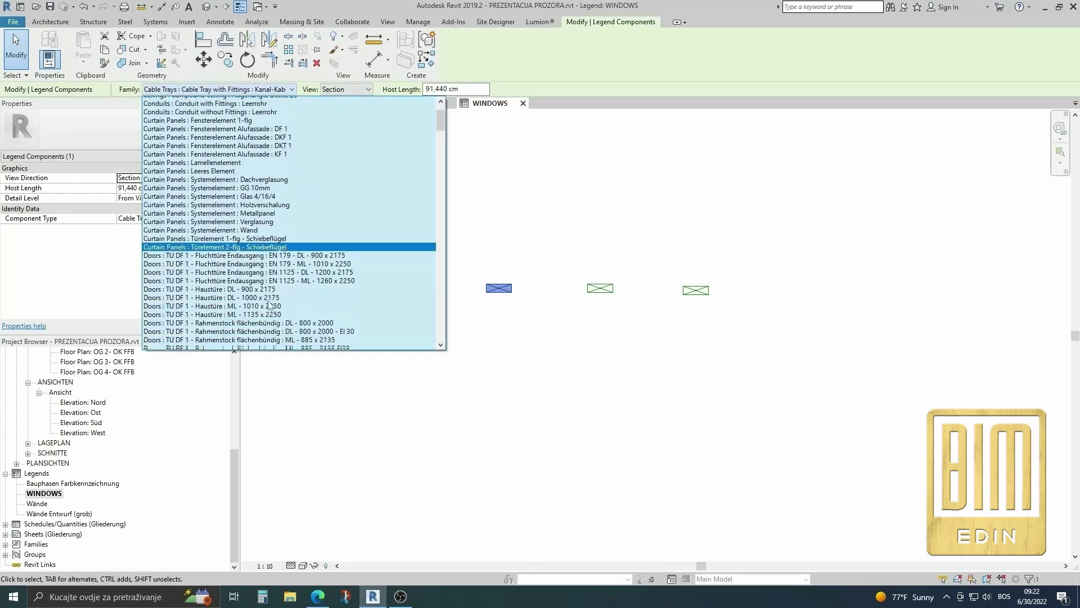
scroll(269, 305, "down", 10)
scroll(304, 253, "down", 15)
scroll(304, 309, "down", 5)
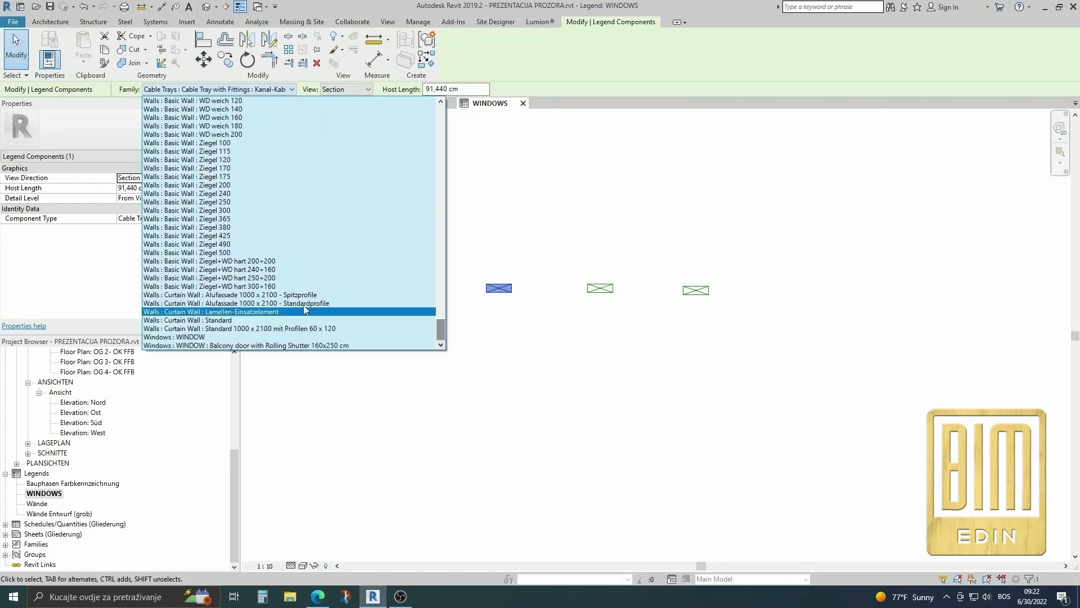
scroll(270, 307, "up", 3)
scroll(236, 299, "down", 3)
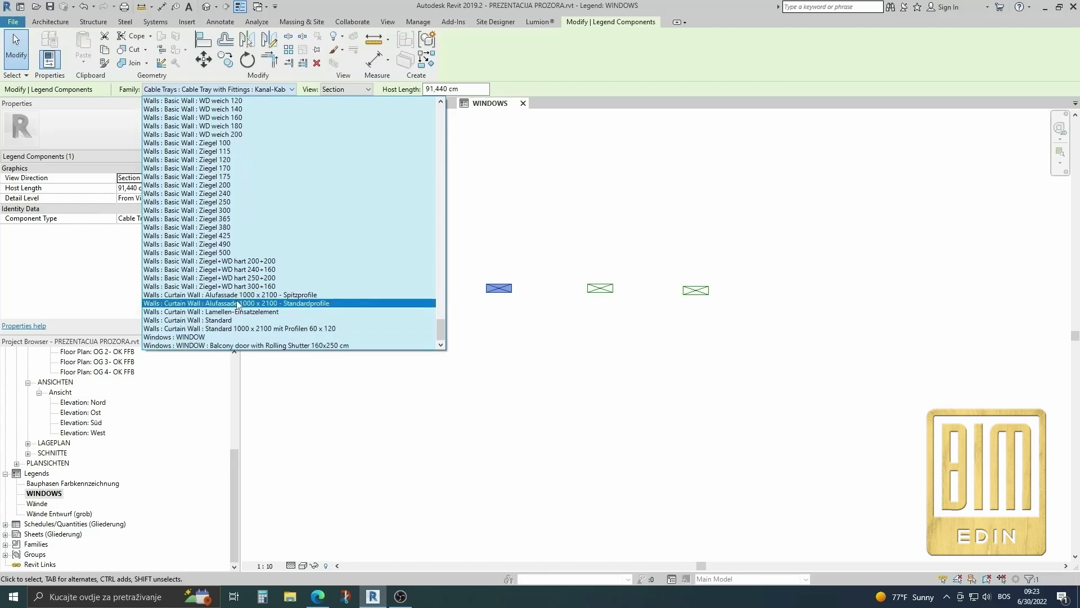
left_click(237, 345)
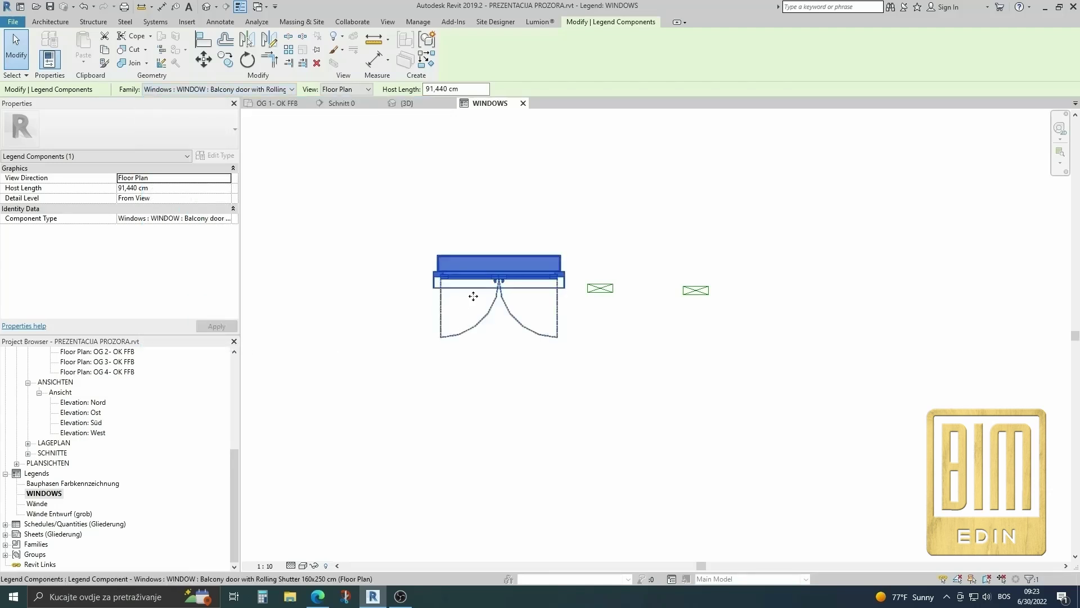
scroll(473, 296, "down", 3)
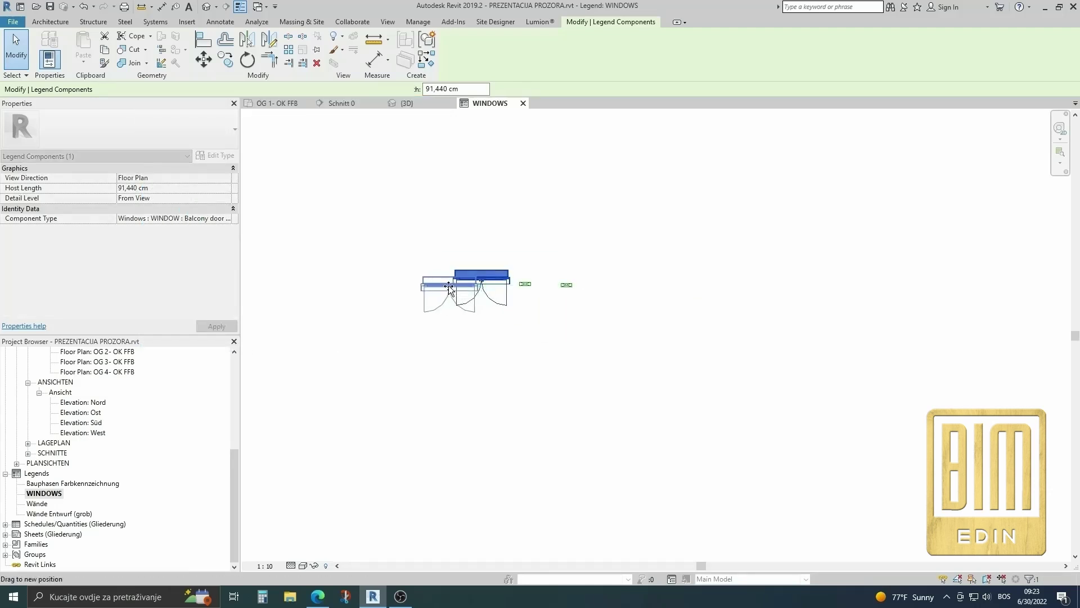
left_click(448, 285)
Step: Match the other two legend symbols to the balcony door type
left_click(104, 63)
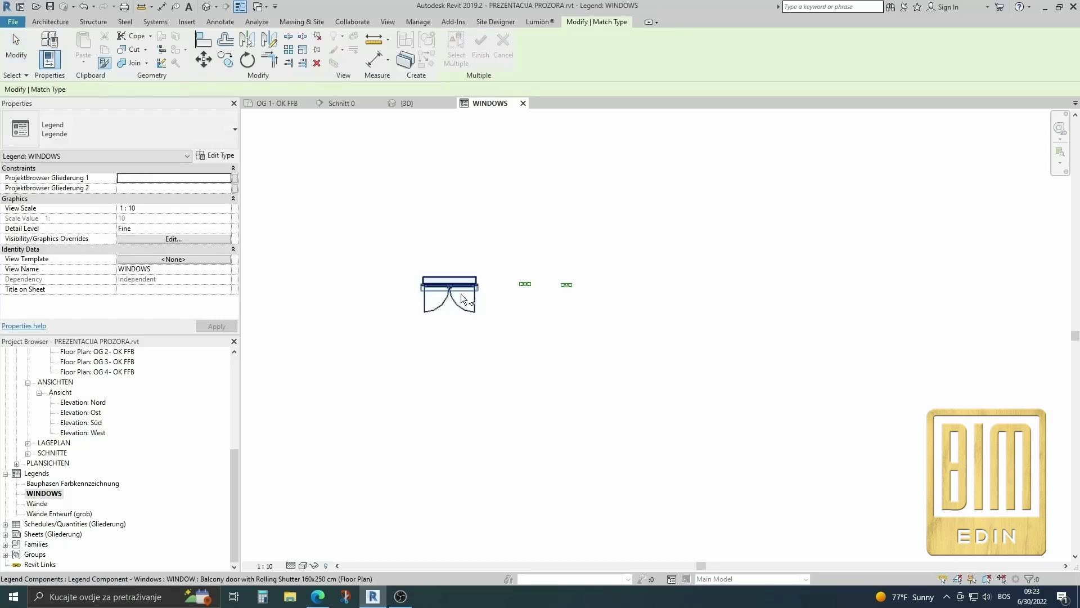
left_click(524, 284)
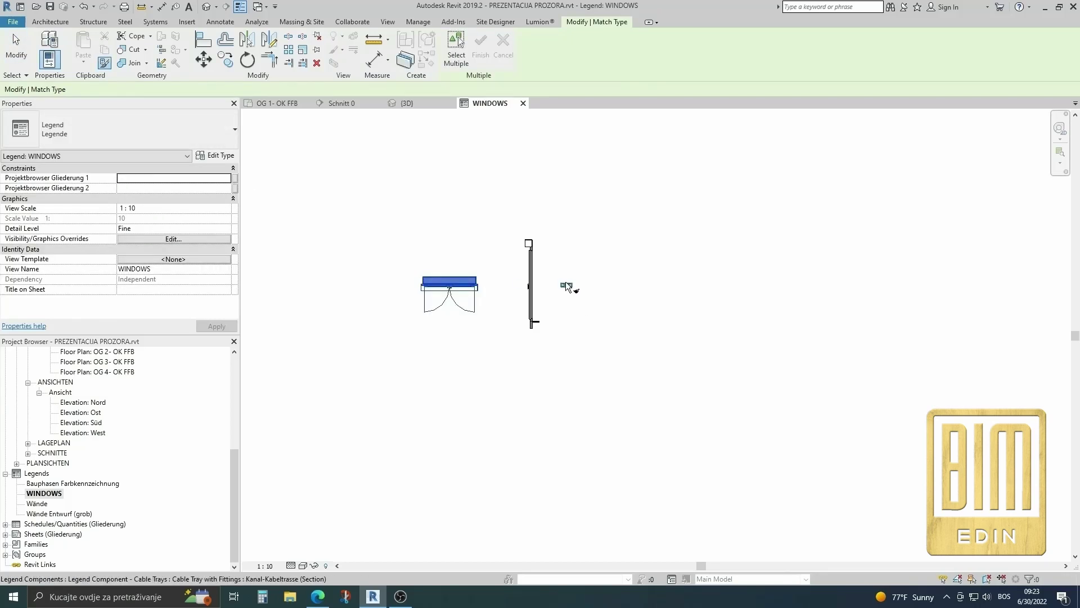
left_click(566, 285)
key("Escape")
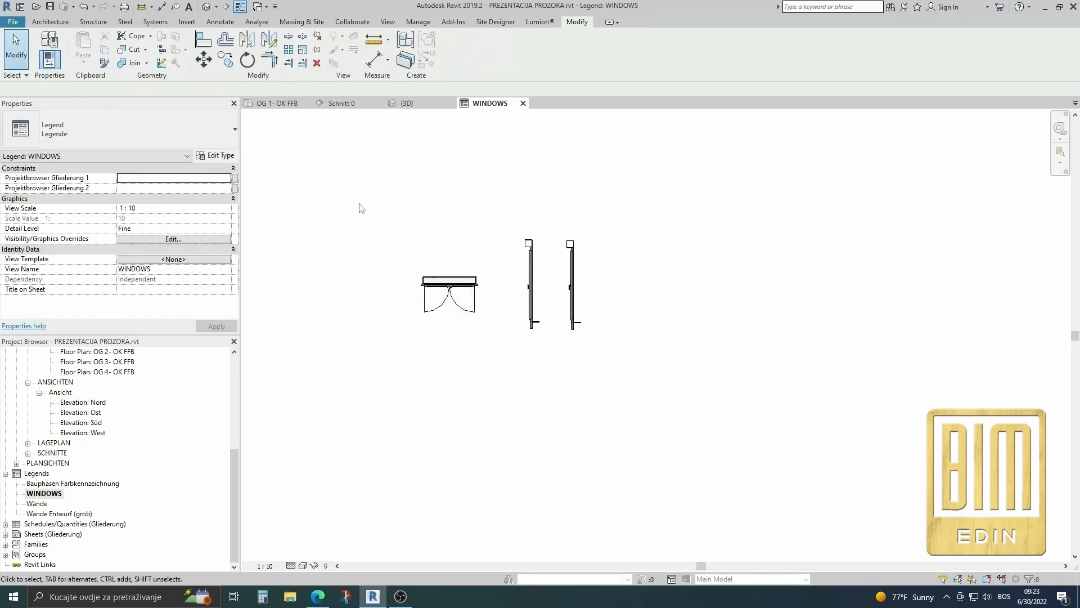
Step: Show the symbols as Front and Back elevations, arranged side by side above the plan symbol
left_click(534, 255)
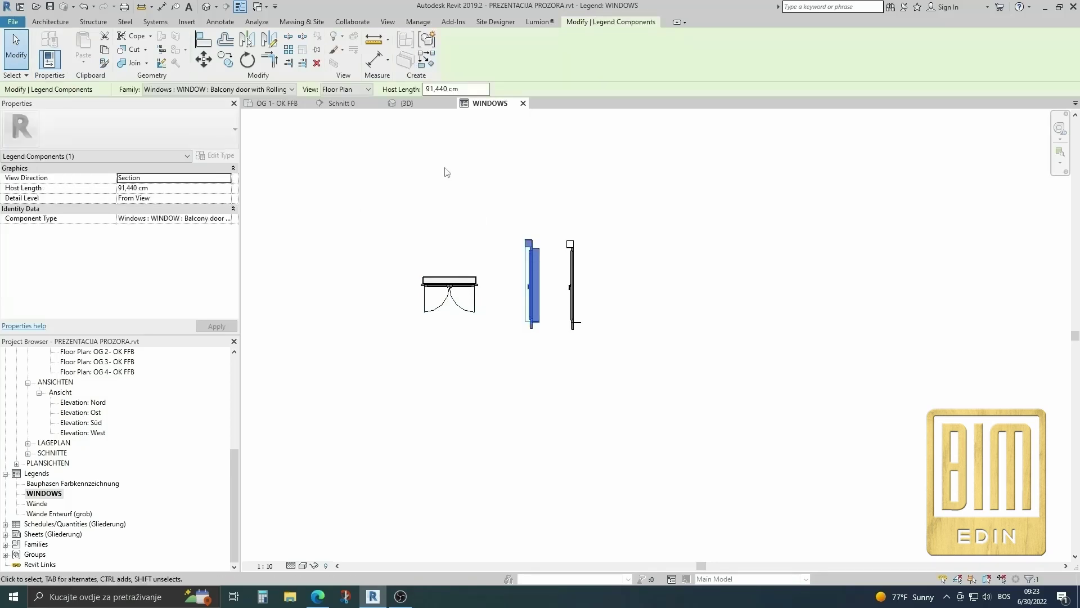
left_click(335, 91)
left_click(346, 109)
left_click(568, 258)
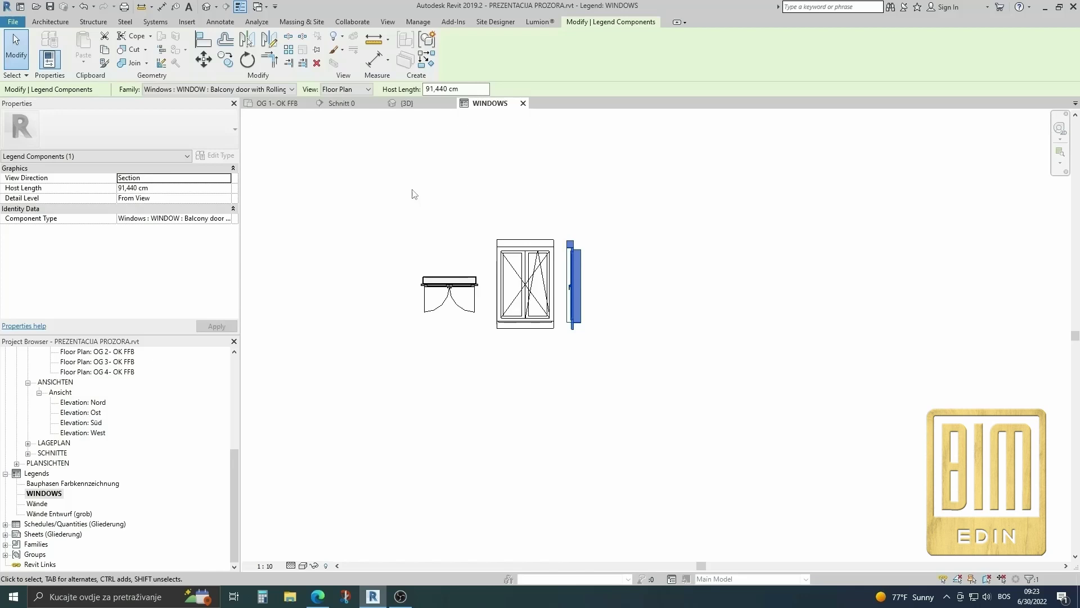
left_click(346, 89)
left_click(344, 121)
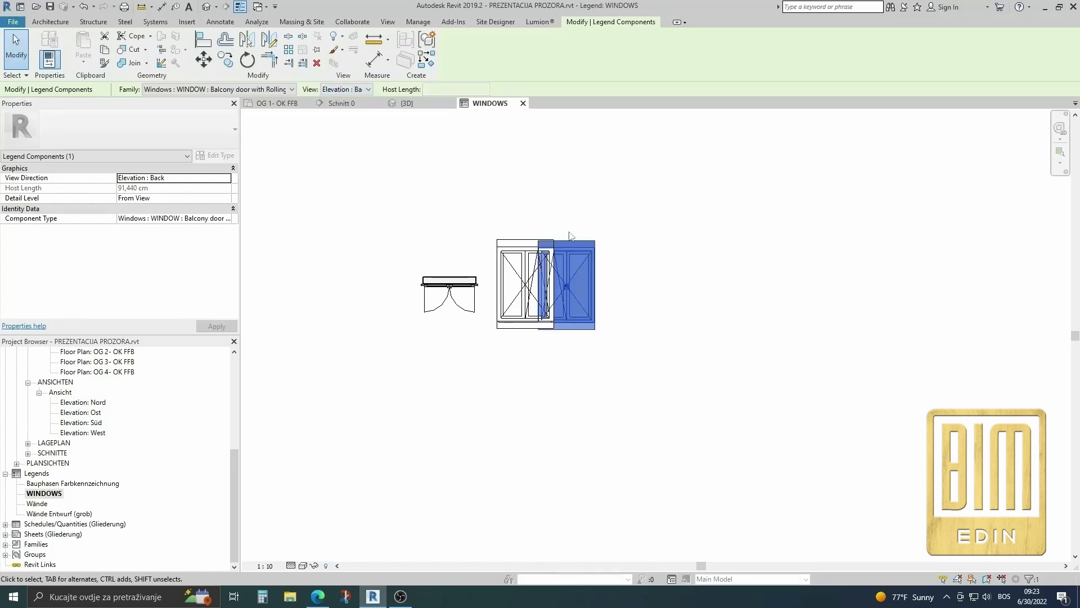
left_click_drag(569, 235, 461, 210)
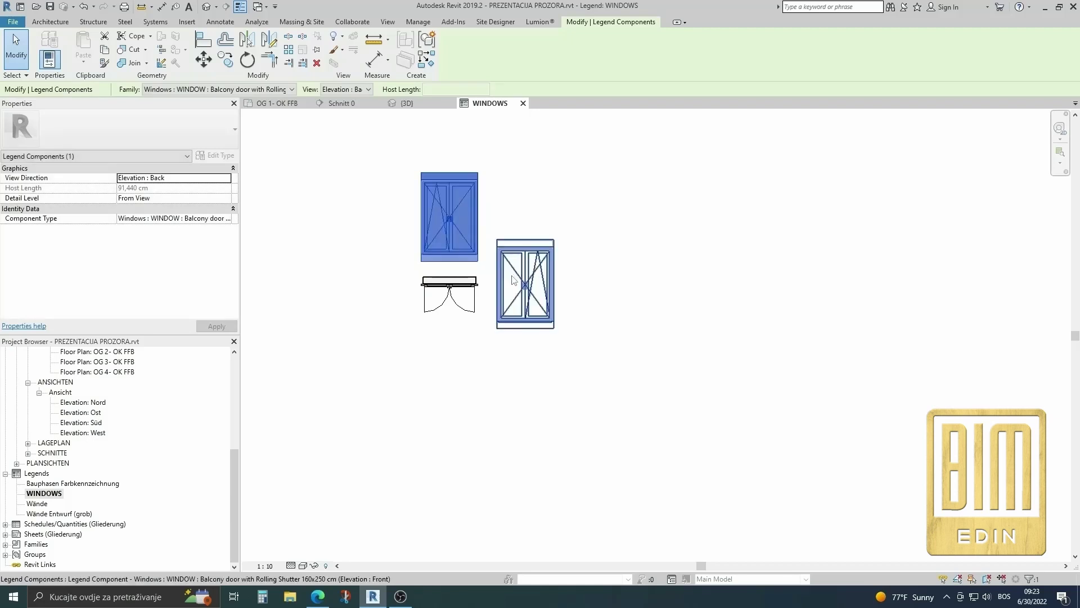
mouse_move(513, 280)
left_mouse_down()
mouse_move(619, 253)
mouse_move(635, 261)
left_mouse_up()
left_click(635, 261)
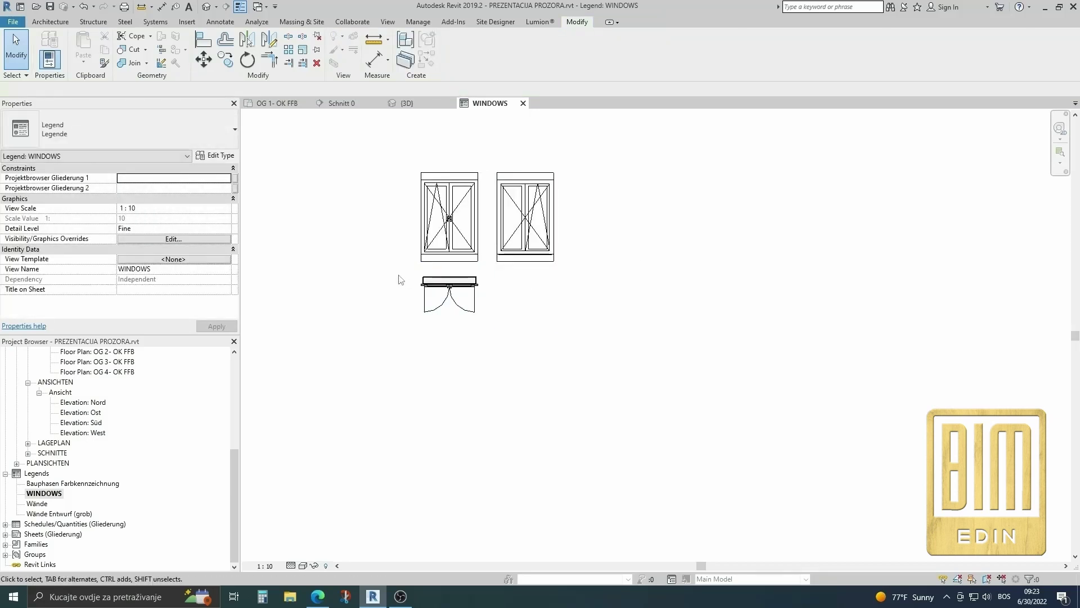
Step: Add a balcony door Section legend component via Match Type and move it beside the elevations
left_click(220, 22)
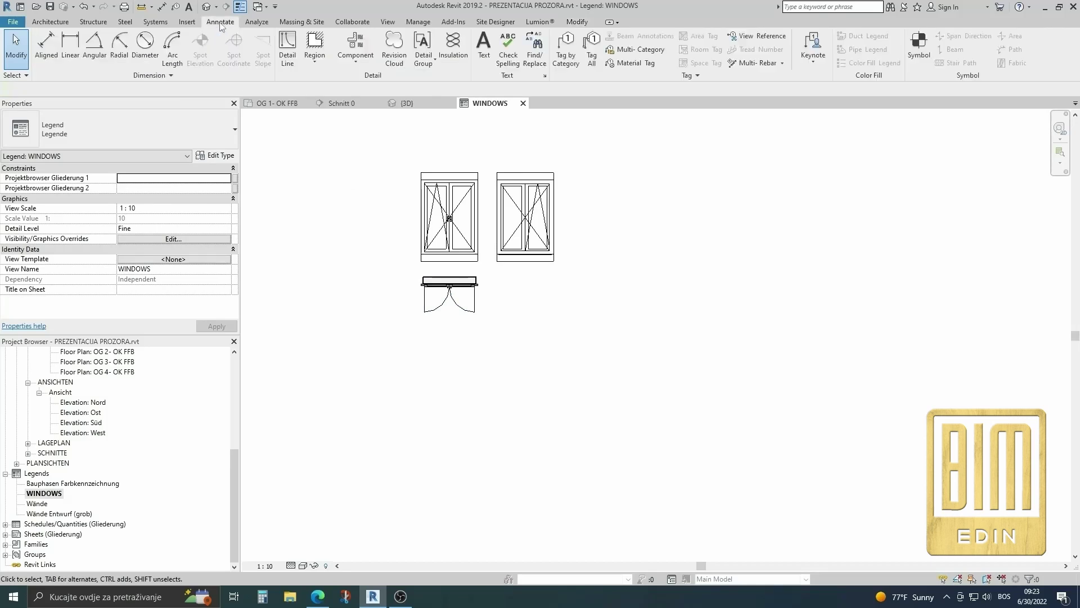
left_click(355, 42)
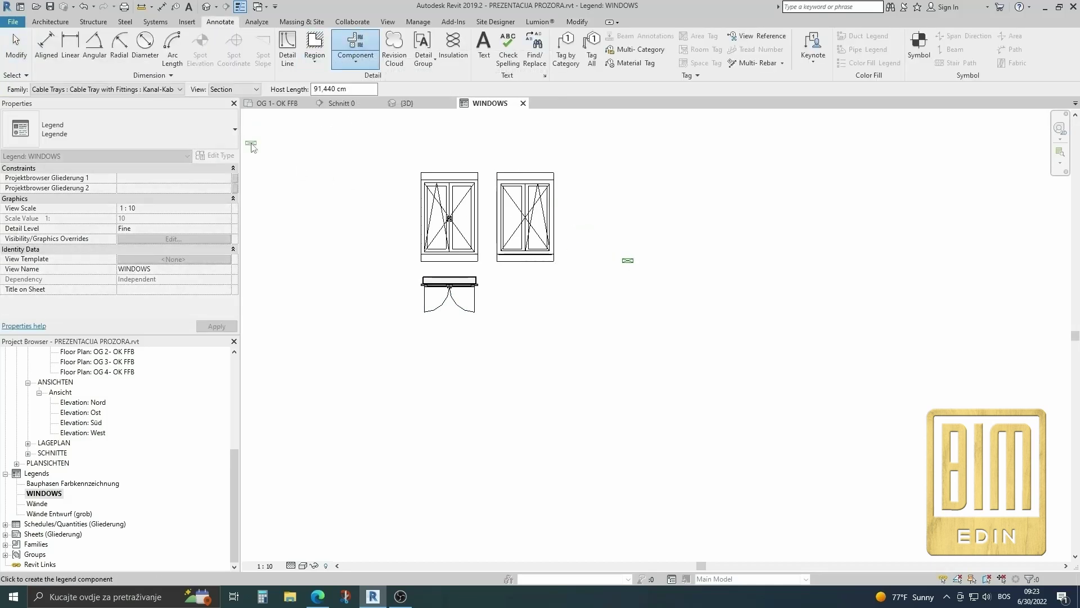
left_click(12, 34)
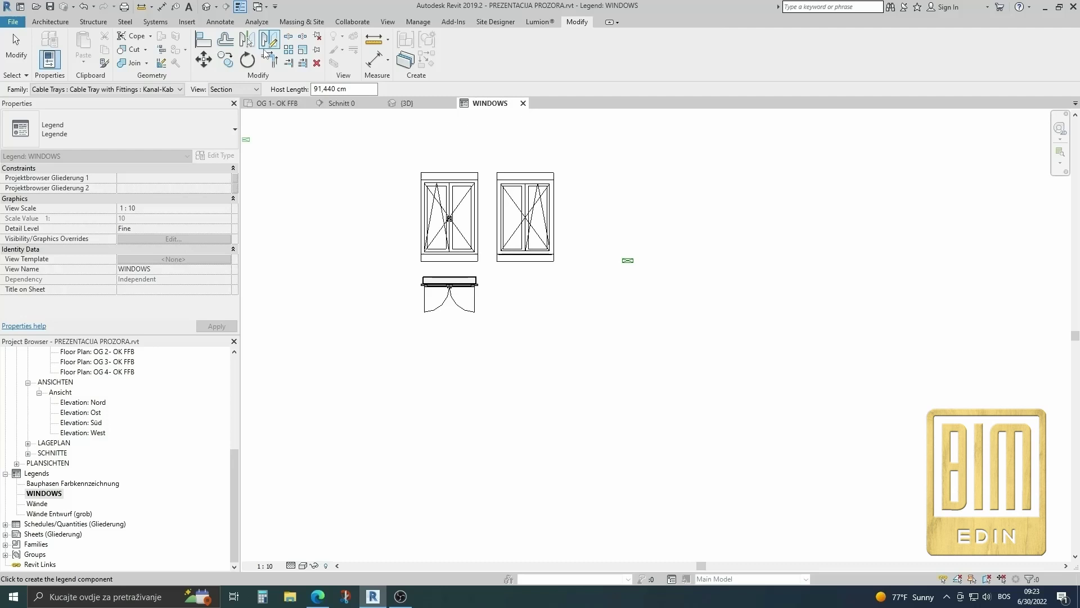
left_click(104, 63)
left_click(449, 281)
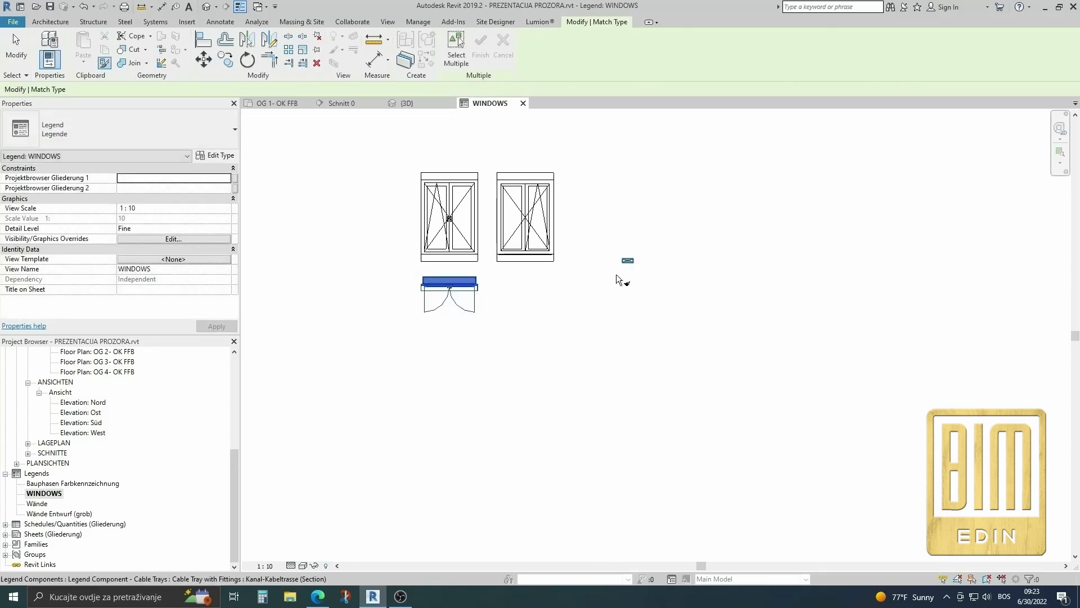
left_click(628, 260)
left_click(17, 48)
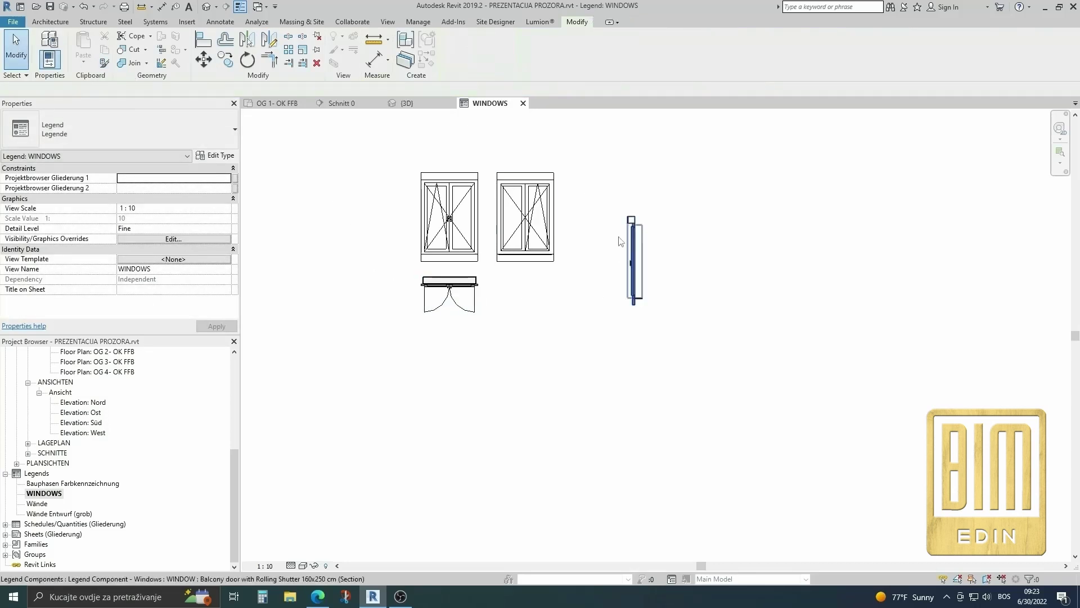
left_click(635, 259)
mouse_move(632, 253)
left_mouse_down()
mouse_move(613, 219)
mouse_move(585, 207)
left_mouse_up()
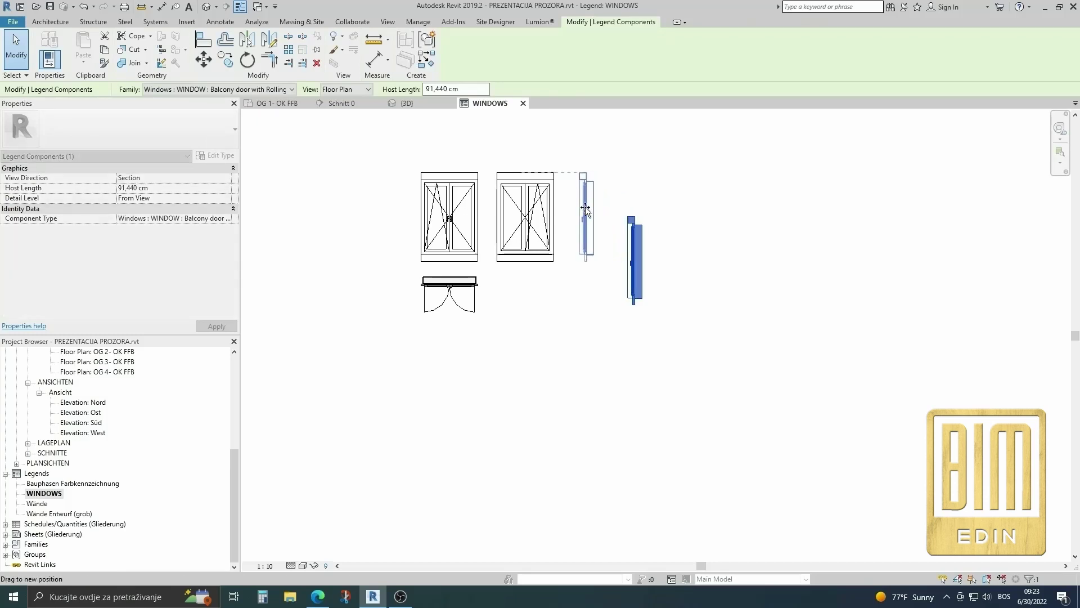
left_click(502, 357)
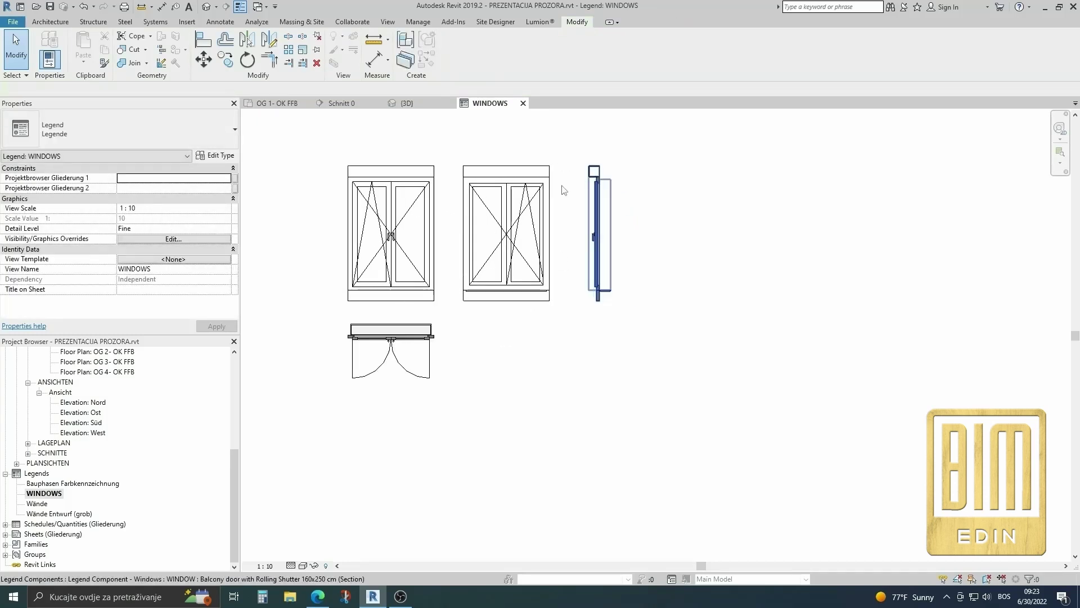
Step: Reopen floor plan OG 1- OK FFB
scroll(565, 337, "up", 2)
scroll(568, 343, "down", 2)
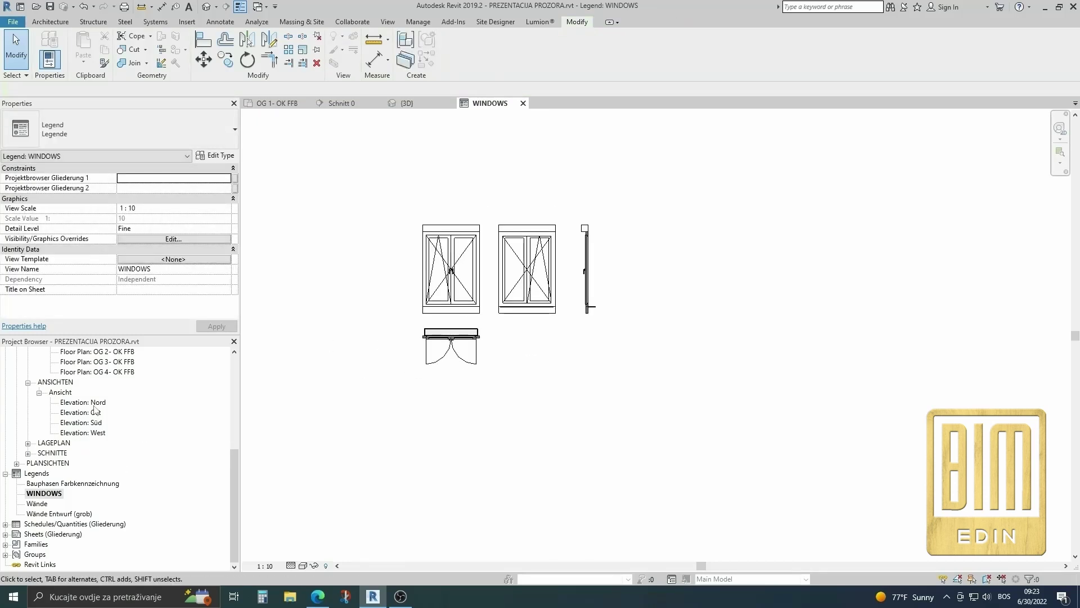
scroll(107, 412, "up", 2)
double_click(98, 382)
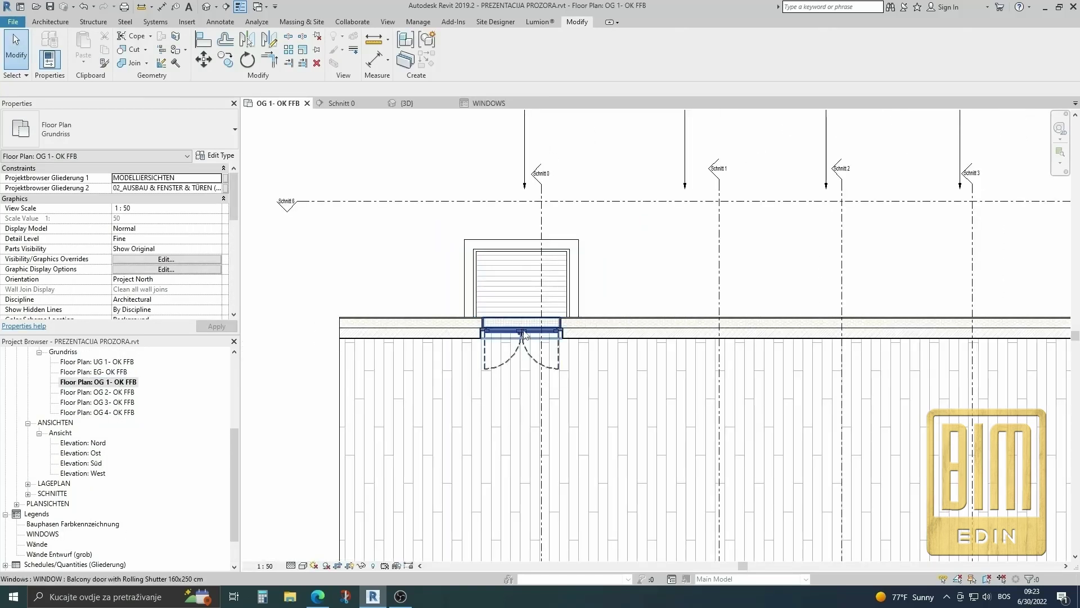
Step: Copy the balcony door and balcony 320 cm to the right using Move with Multiple
scroll(524, 334, "up", 3)
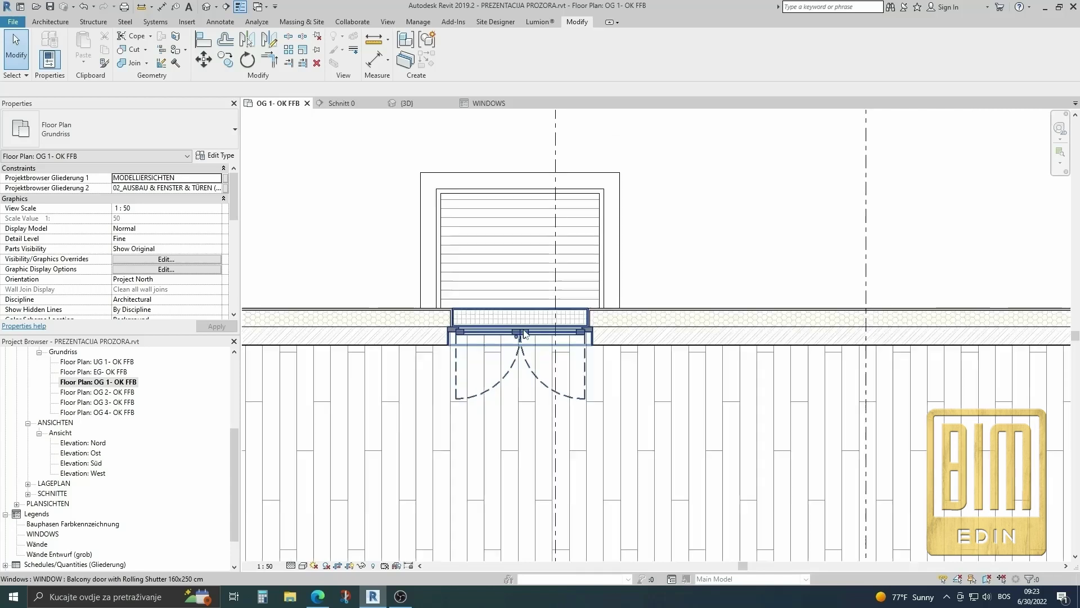
left_click(523, 335)
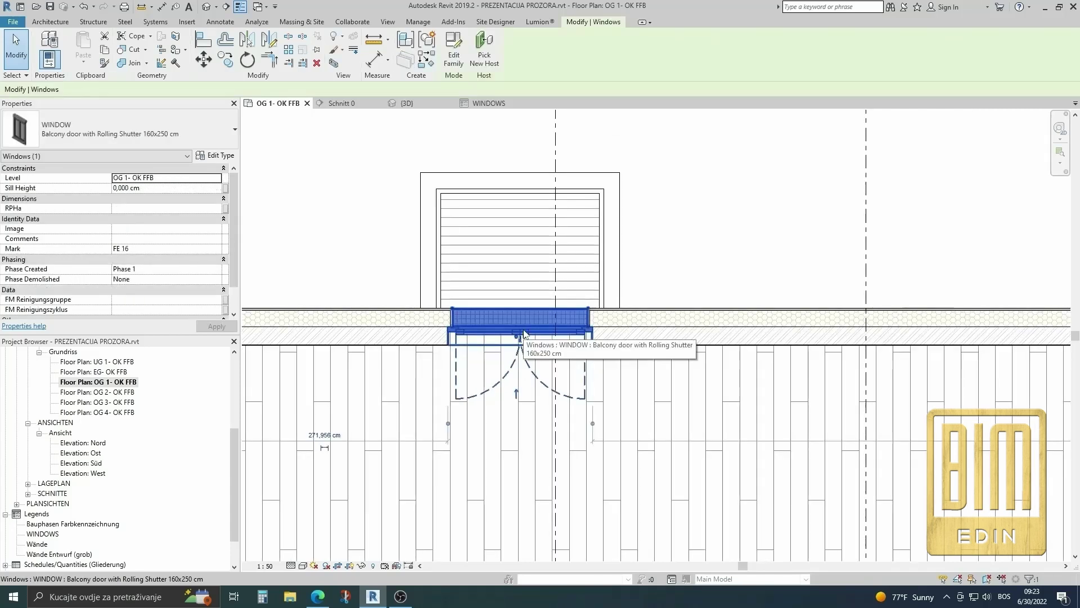
left_click(455, 196, "ctrl")
scroll(463, 239, "down", 2)
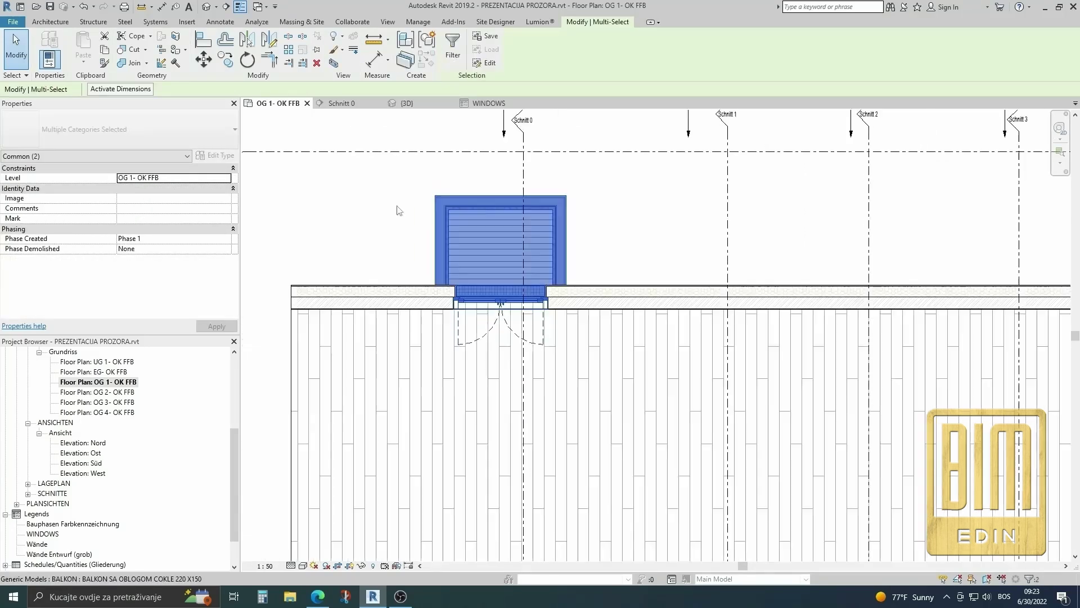
left_click(235, 62)
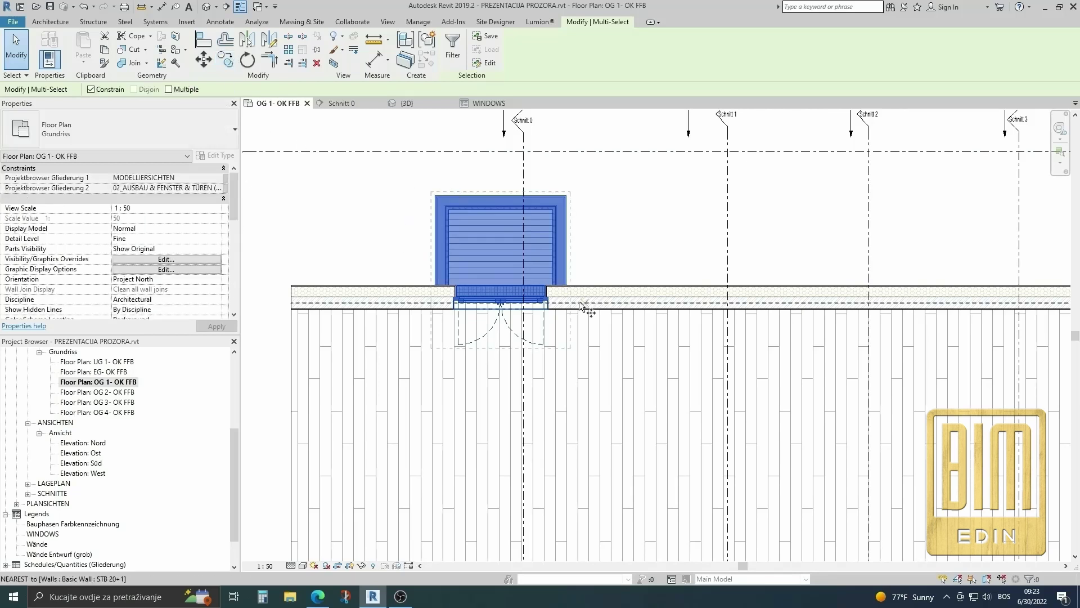
left_click(504, 251)
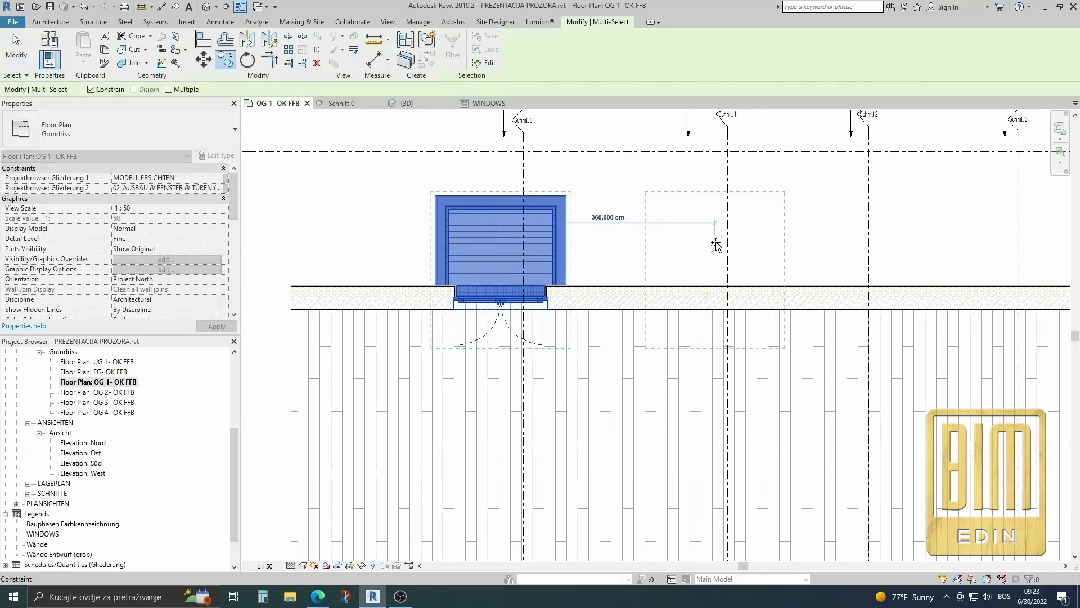
scroll(688, 248, "down", 1)
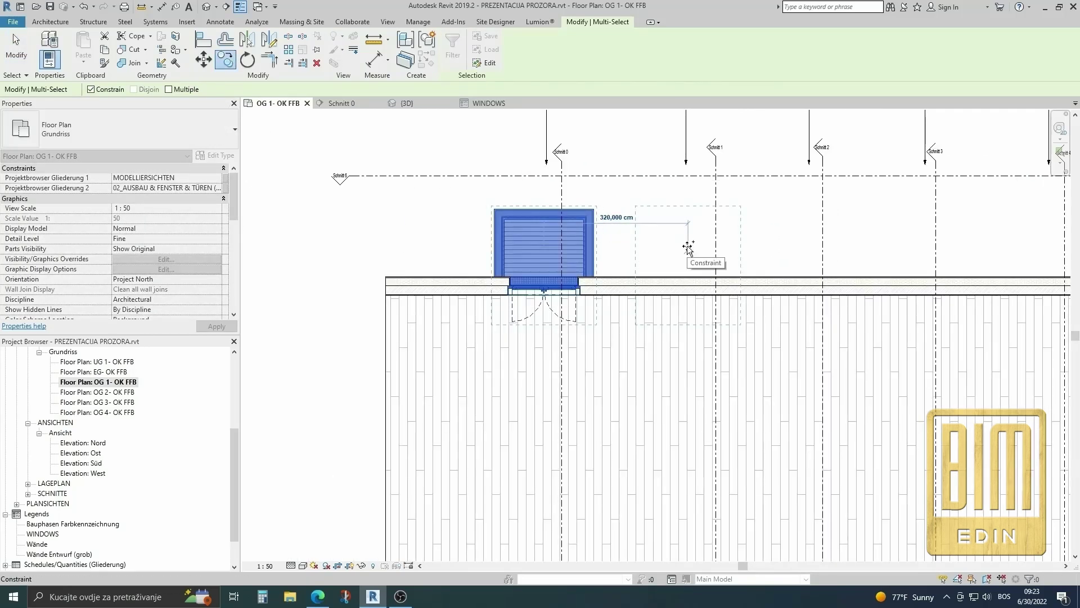
left_click(688, 246)
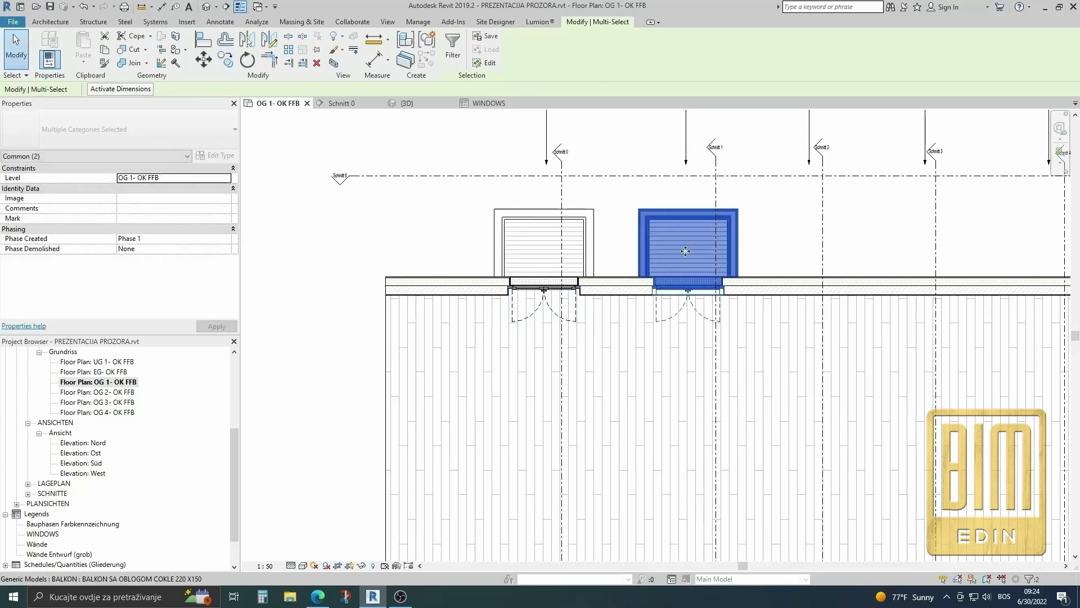
scroll(686, 251, "down", 3)
scroll(736, 240, "up", 2)
scroll(736, 240, "up", 2)
left_click(736, 239)
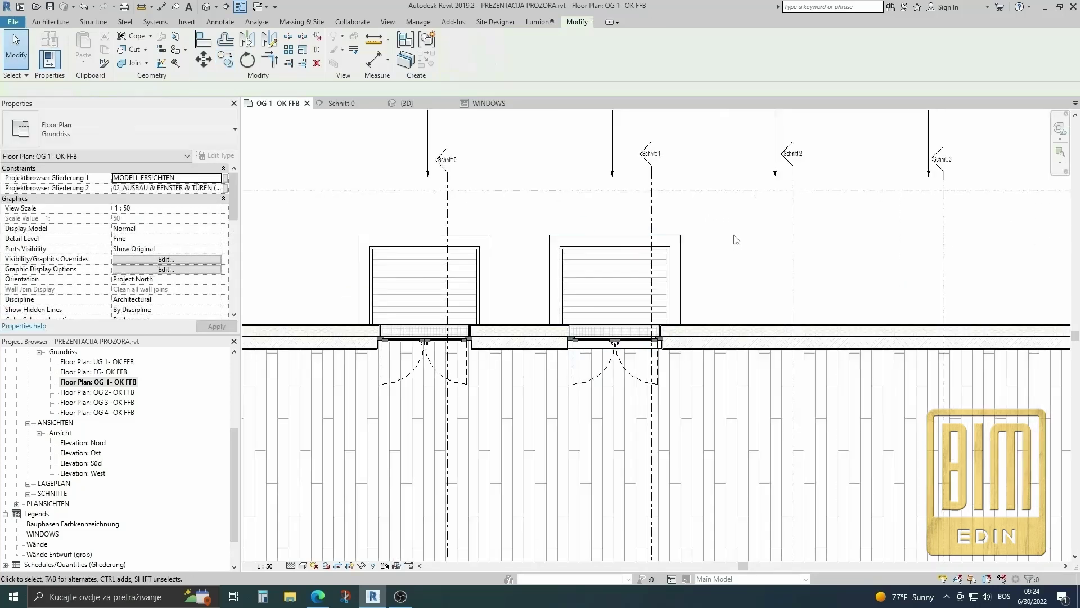
scroll(619, 360, "down", 2)
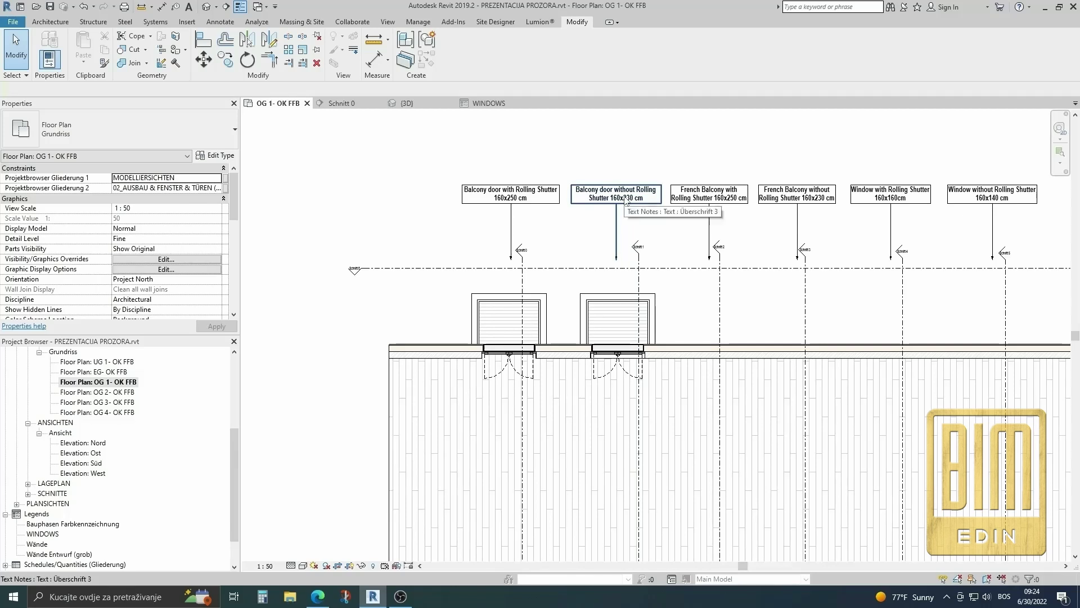
Step: Edit the next door's text note and select all of its label text
left_click(626, 199)
scroll(624, 195, "up", 2)
double_click(625, 197)
left_click_drag(663, 201, 523, 197)
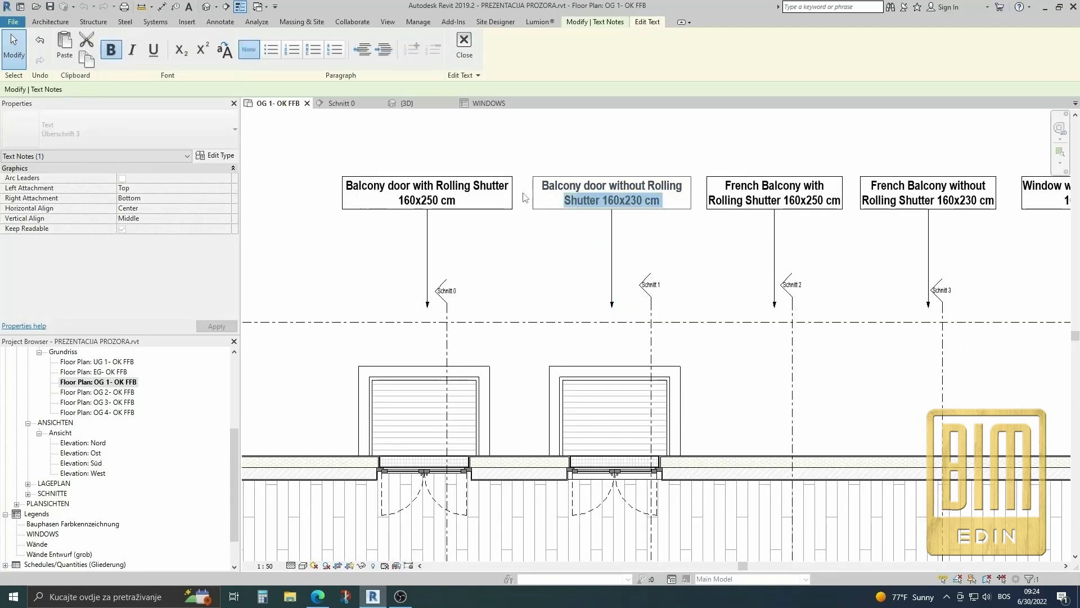
key("ctrl+a")
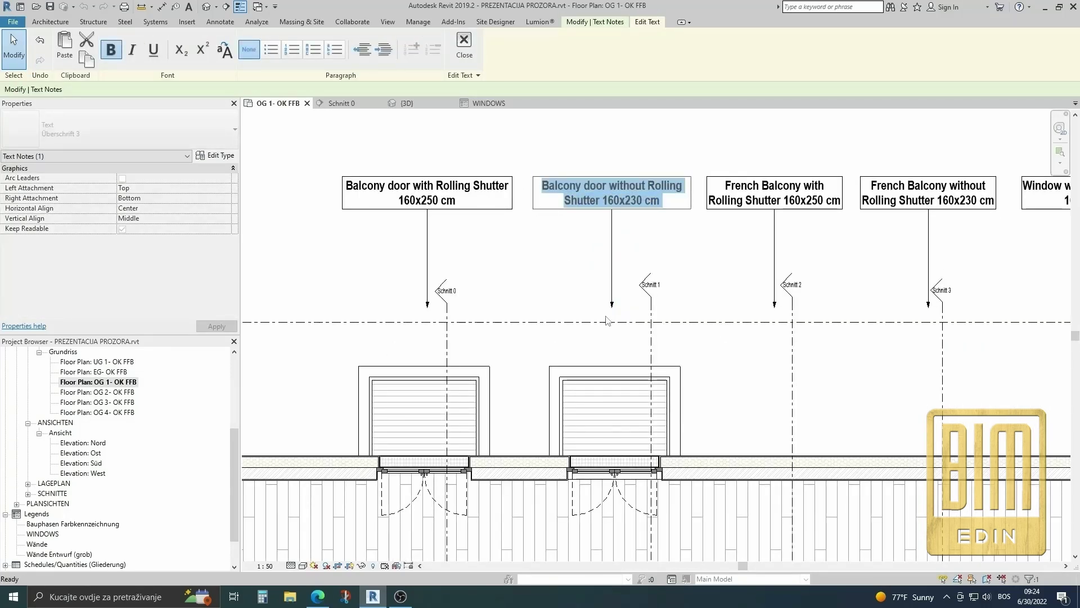
Step: Duplicate the copied door's type as 'Balcony door without Rolling Shutter 160x230 cm'
left_click(615, 470)
scroll(614, 470, "up", 3)
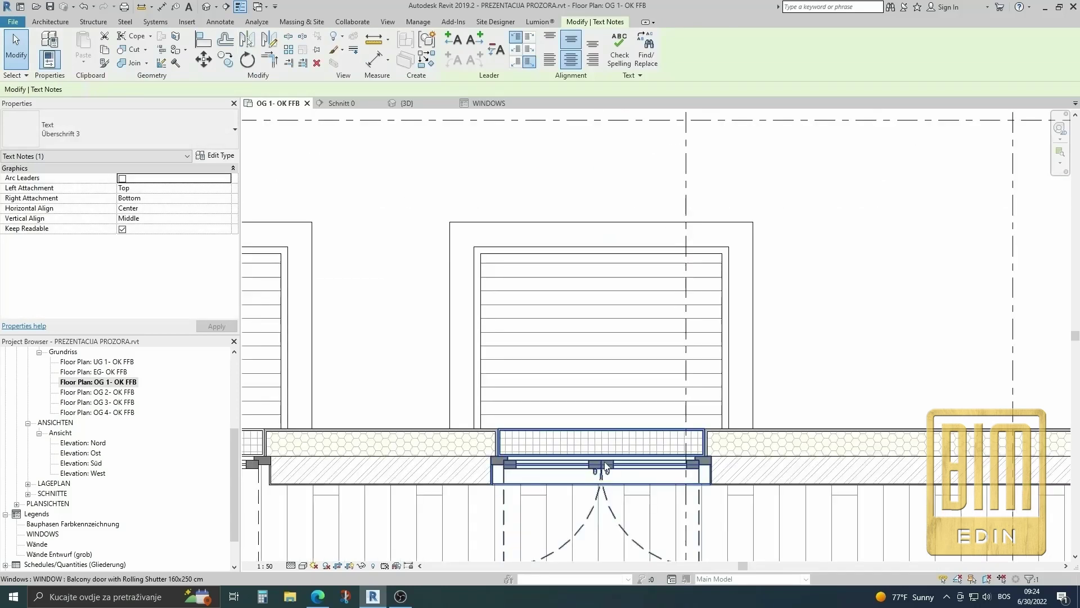
left_click(607, 466)
scroll(607, 466, "down", 3)
scroll(596, 360, "up", 3)
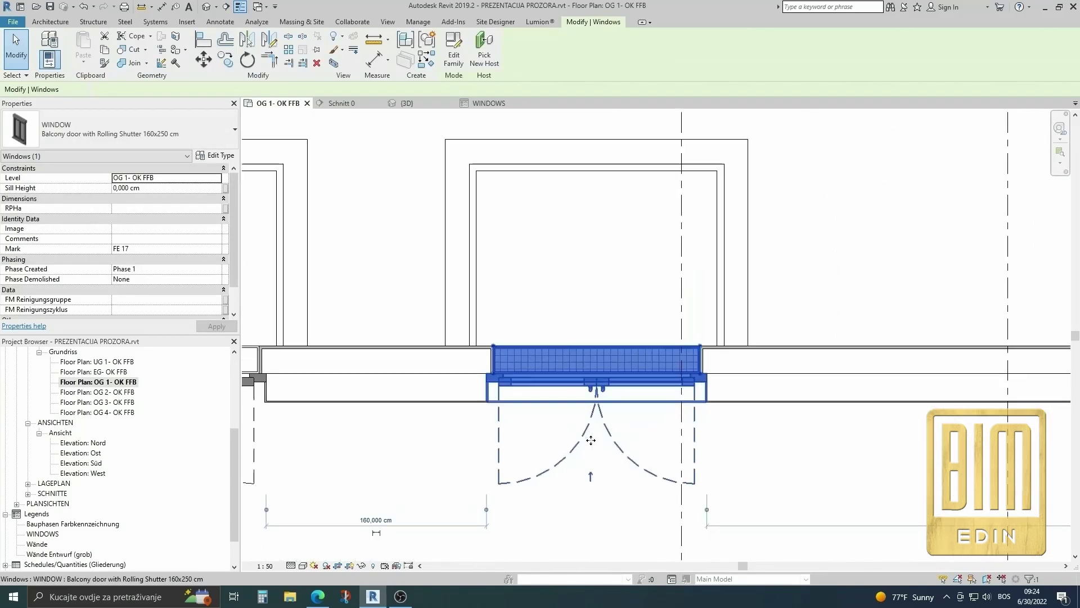
left_click(216, 156)
left_click(334, 164)
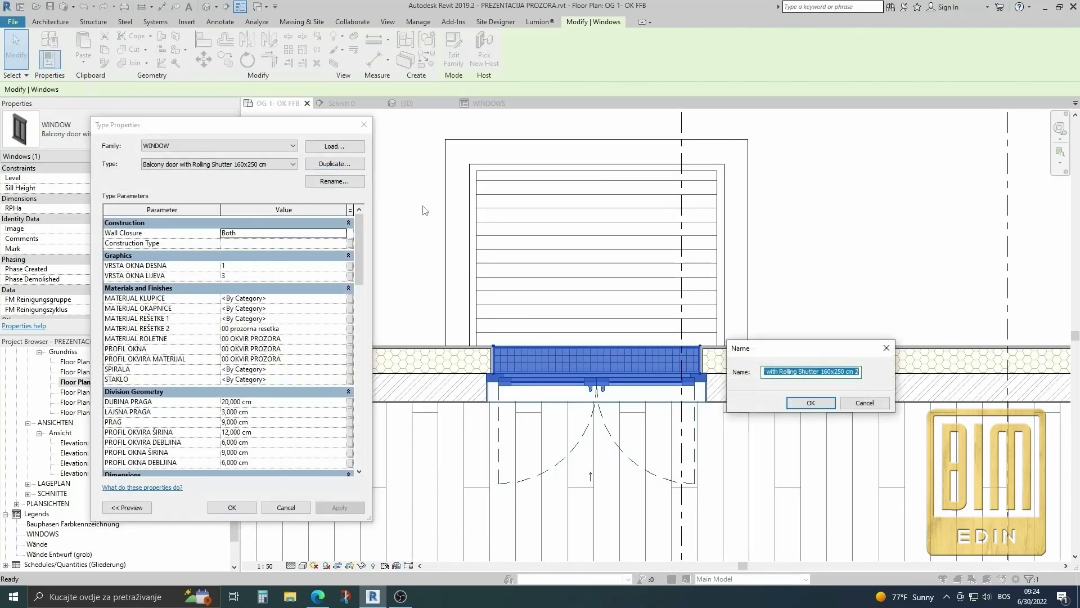
type("Balcony door without Rolling Shutter 160x230 cm")
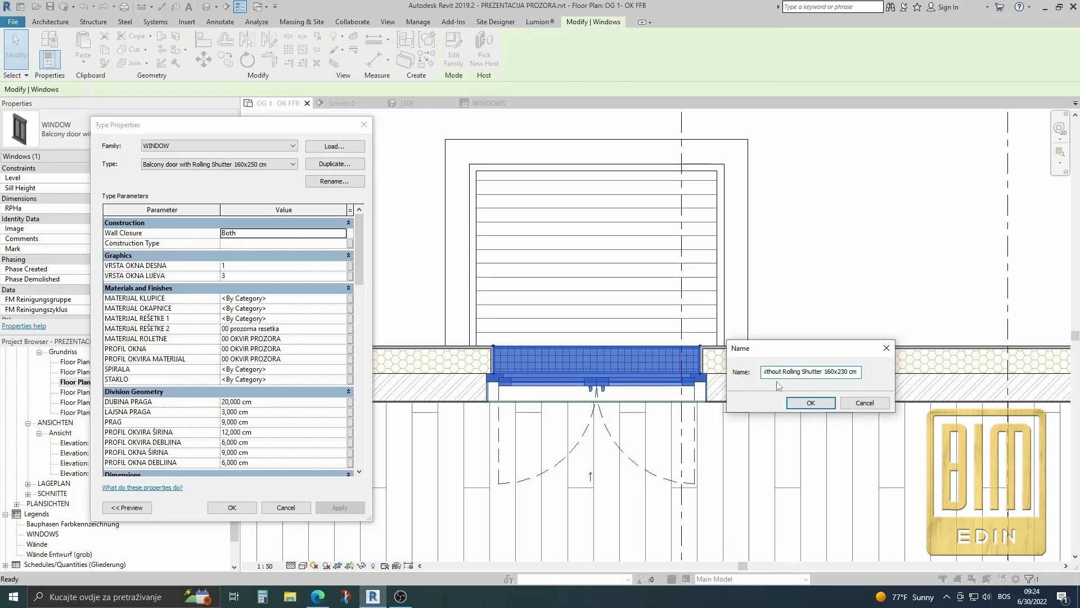
left_click(811, 403)
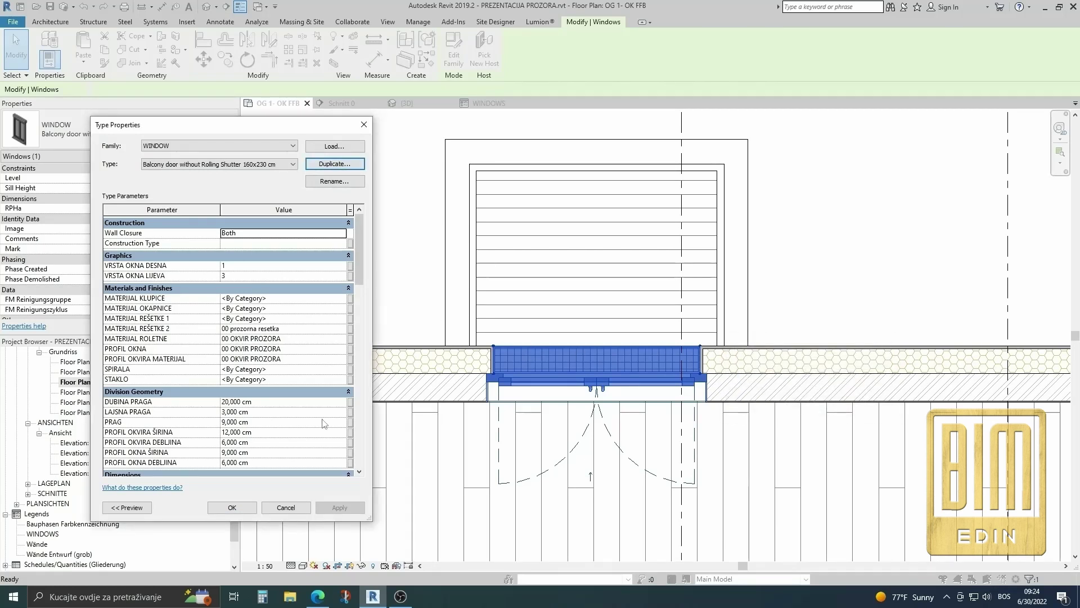
Step: Set the new door type's Height to 230 cm and confirm
scroll(315, 422, "down", 1)
scroll(278, 417, "down", 3)
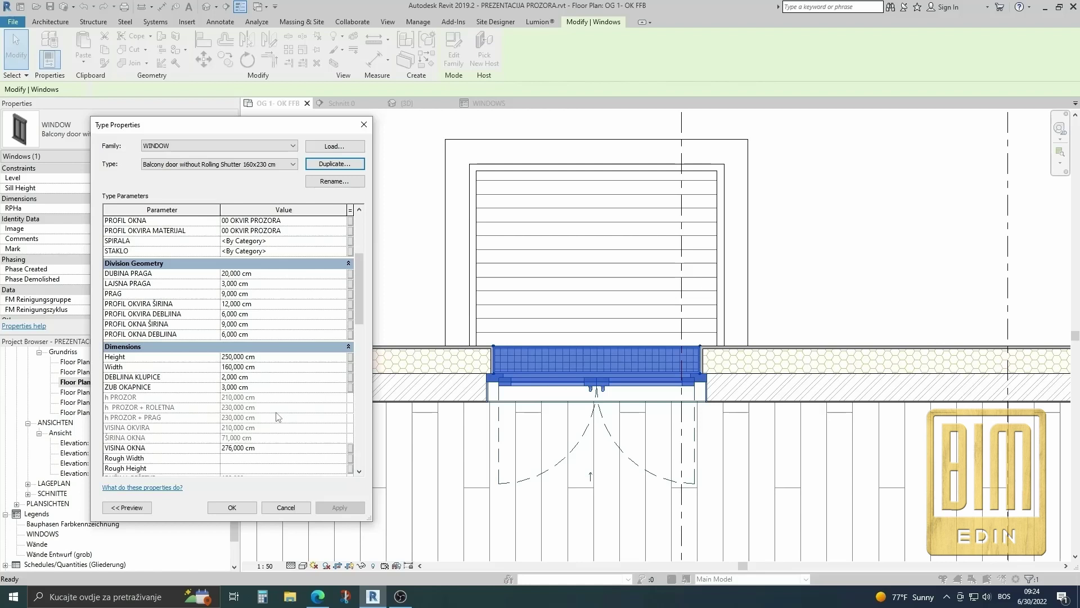
left_click(275, 357)
type("230")
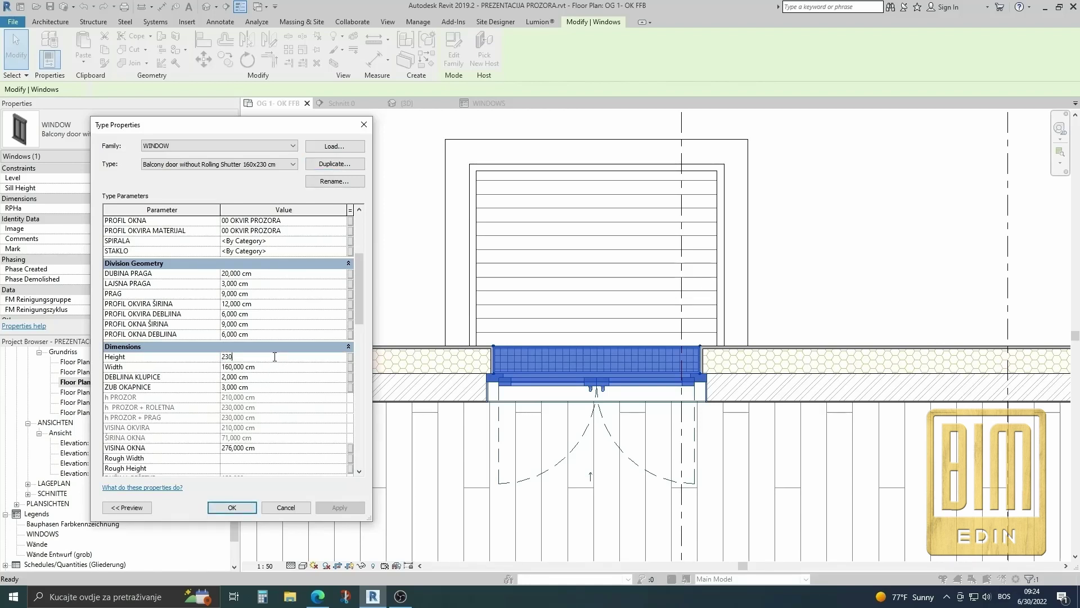
left_click(231, 507)
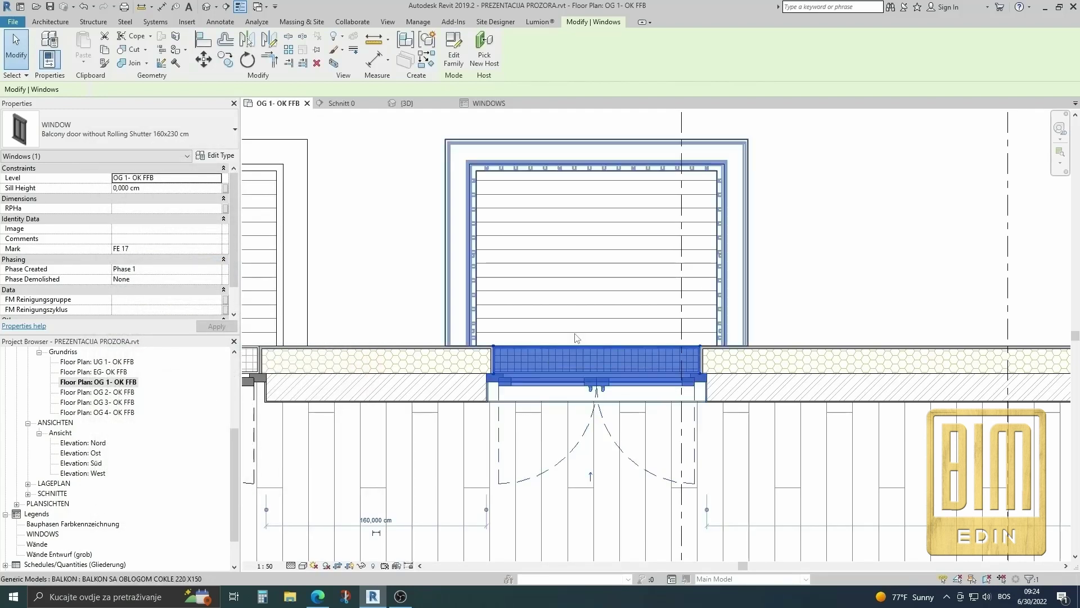
Step: Go to section Schnitt 1 and inspect the copied 160x230 cm door beside its balcony
scroll(549, 362, "down", 2)
scroll(557, 315, "down", 2)
scroll(584, 216, "down", 2)
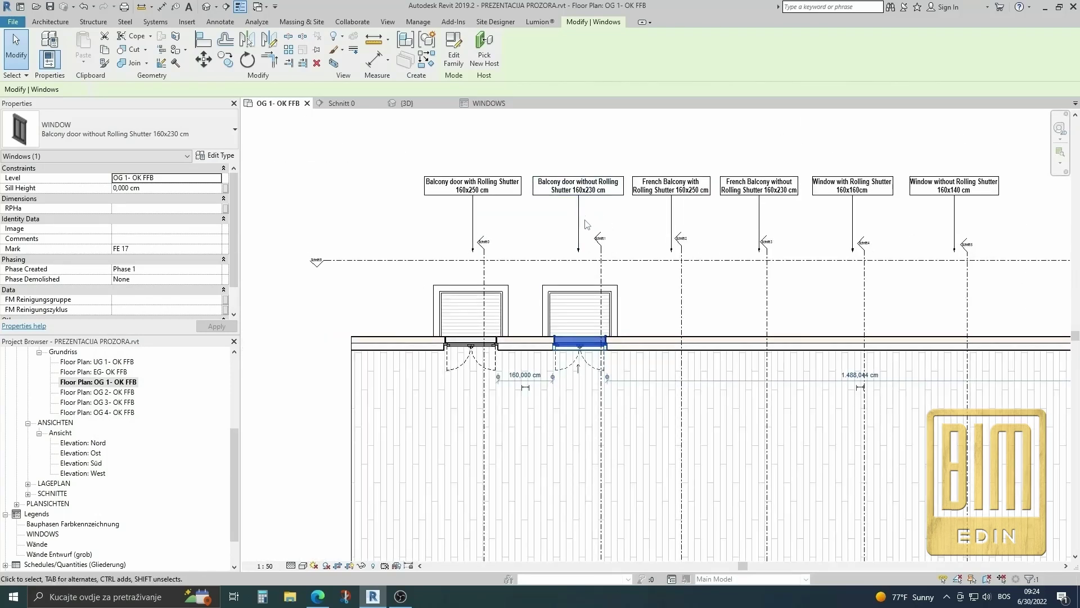
scroll(595, 261, "up", 2)
scroll(596, 261, "up", 2)
right_click(606, 283)
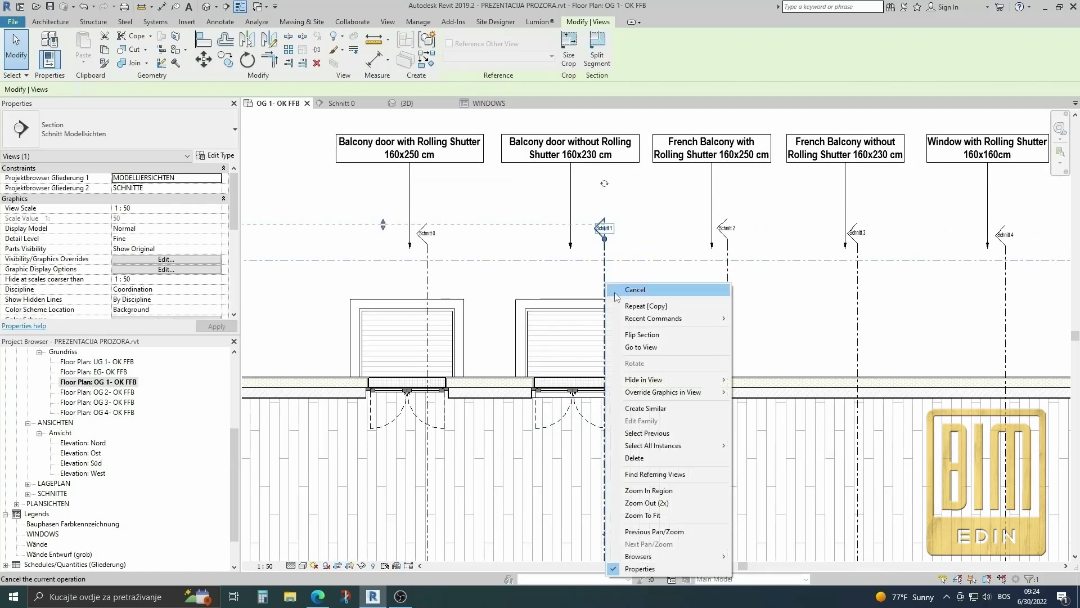
left_click(647, 345)
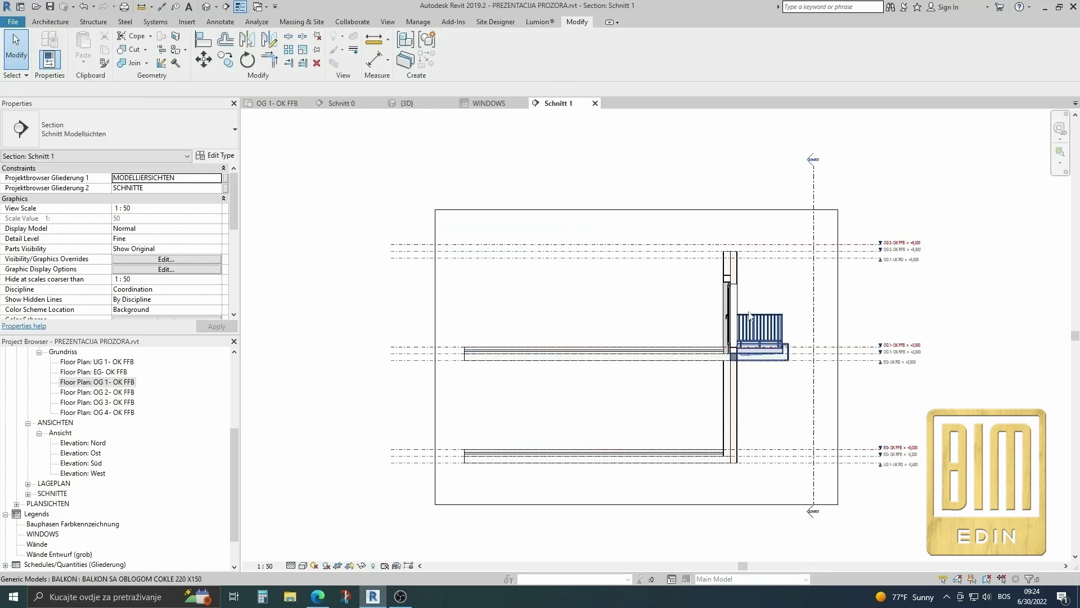
scroll(749, 315, "up", 4)
scroll(749, 298, "up", 2)
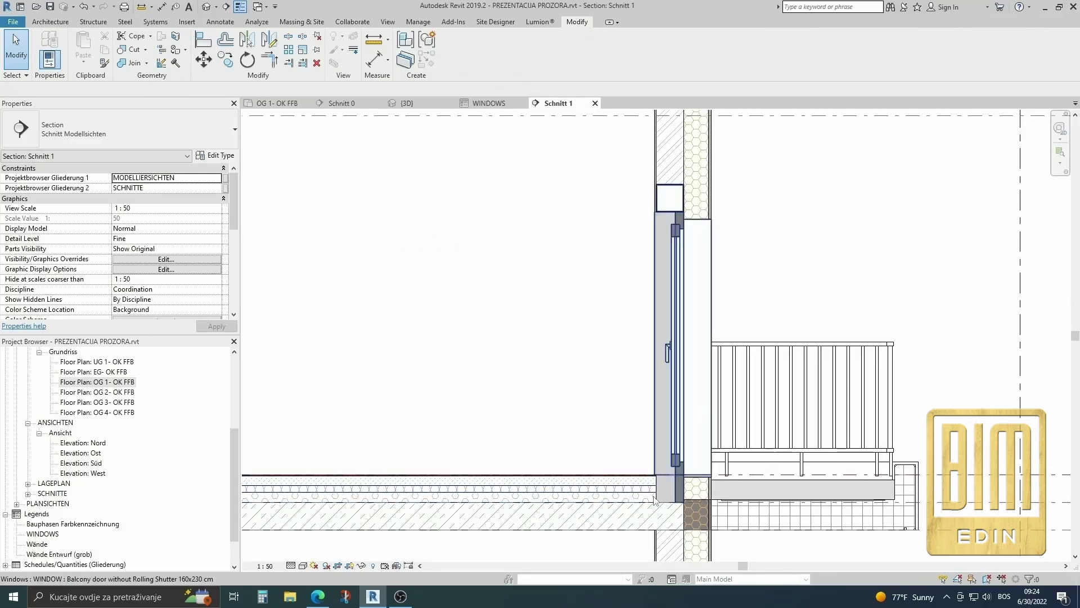
Step: Return to floor plan OG 1- OK FFB and select the floor slab
double_click(101, 387)
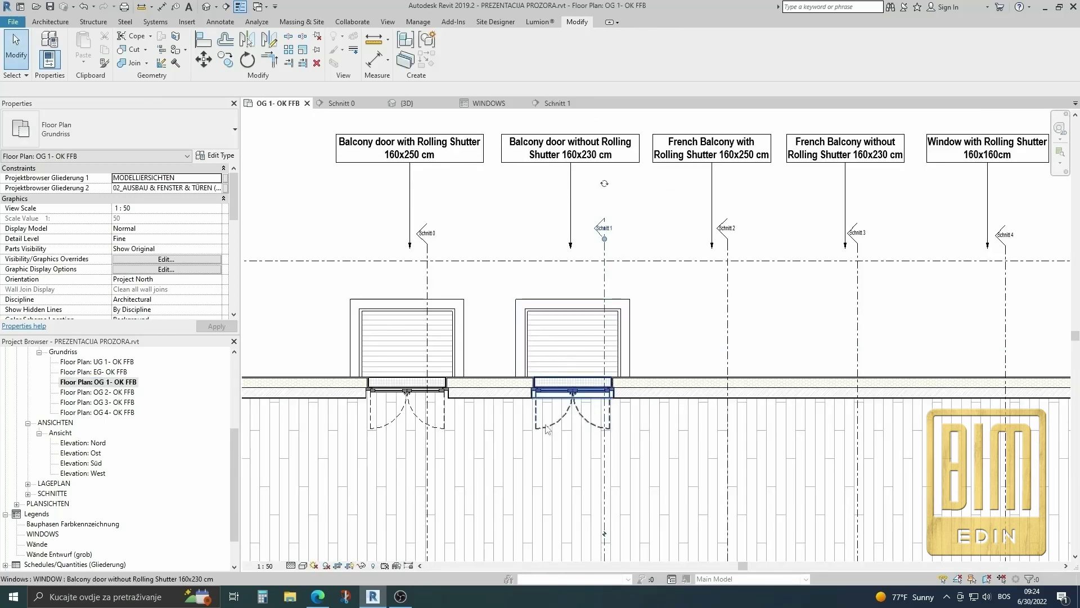
scroll(534, 382, "up", 5)
scroll(540, 383, "down", 2)
scroll(589, 381, "down", 2)
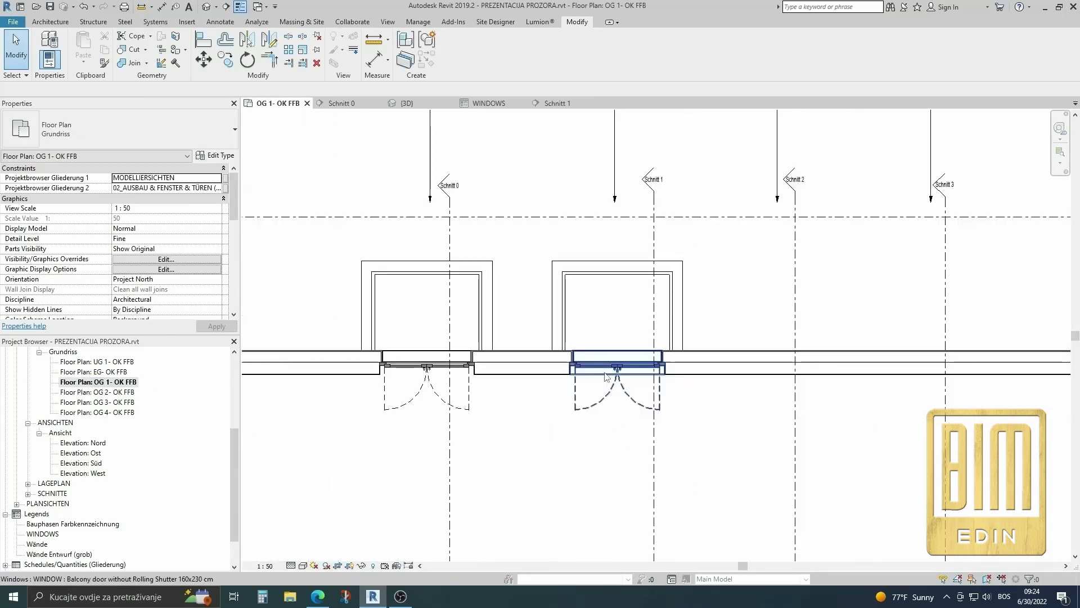
scroll(619, 378, "down", 3)
scroll(626, 378, "down", 1)
left_click(625, 388)
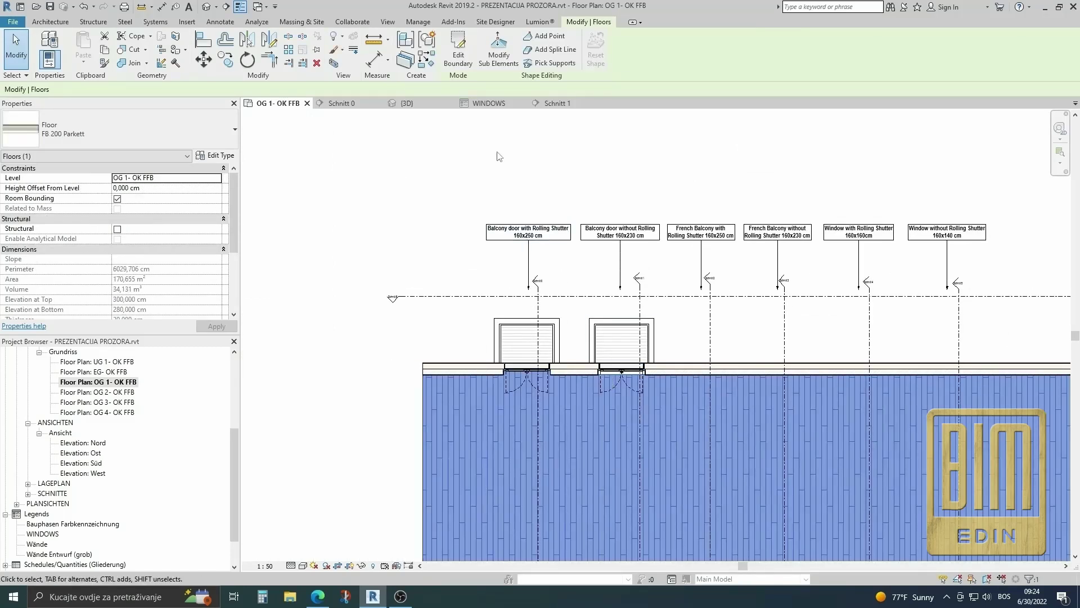
Step: Pick the left jamb, inner door edge and right jamb as new floor boundary lines
left_click(461, 58)
scroll(622, 360, "up", 3)
scroll(622, 360, "up", 2)
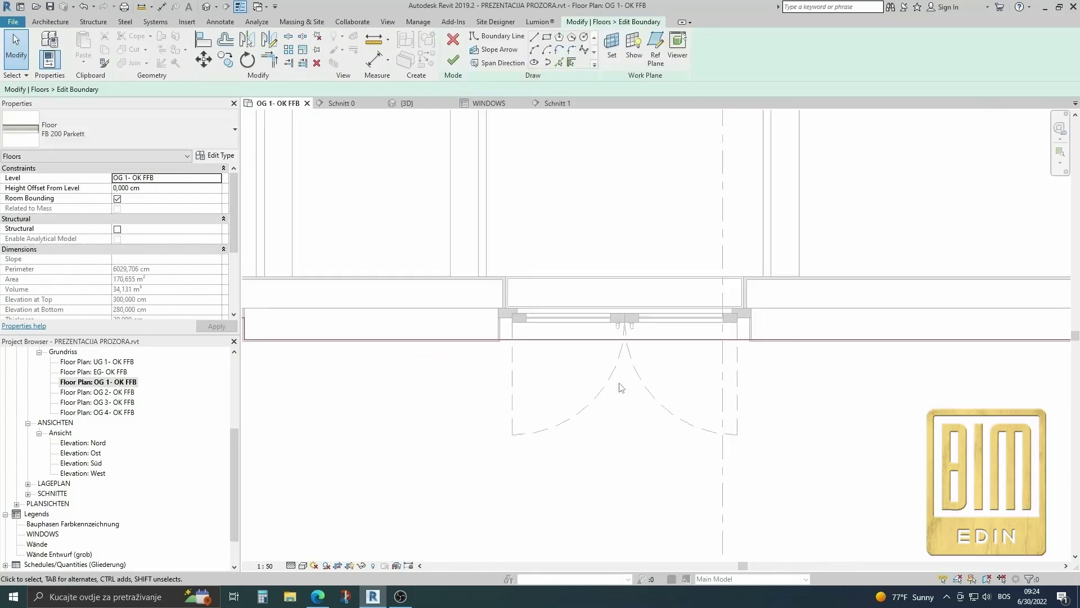
left_click(561, 62)
scroll(497, 338, "up", 2)
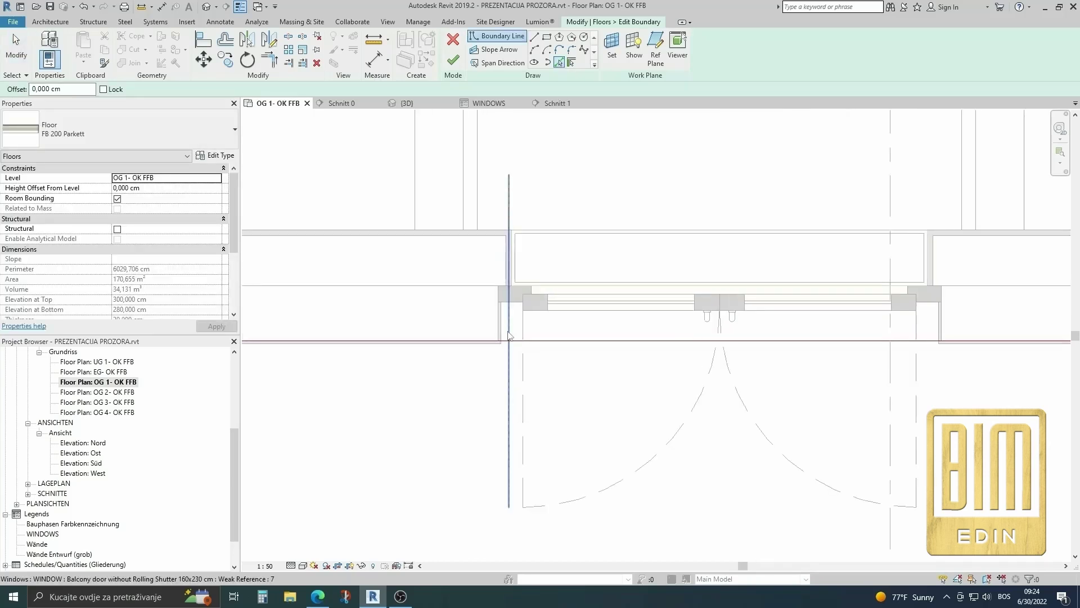
left_click(508, 303)
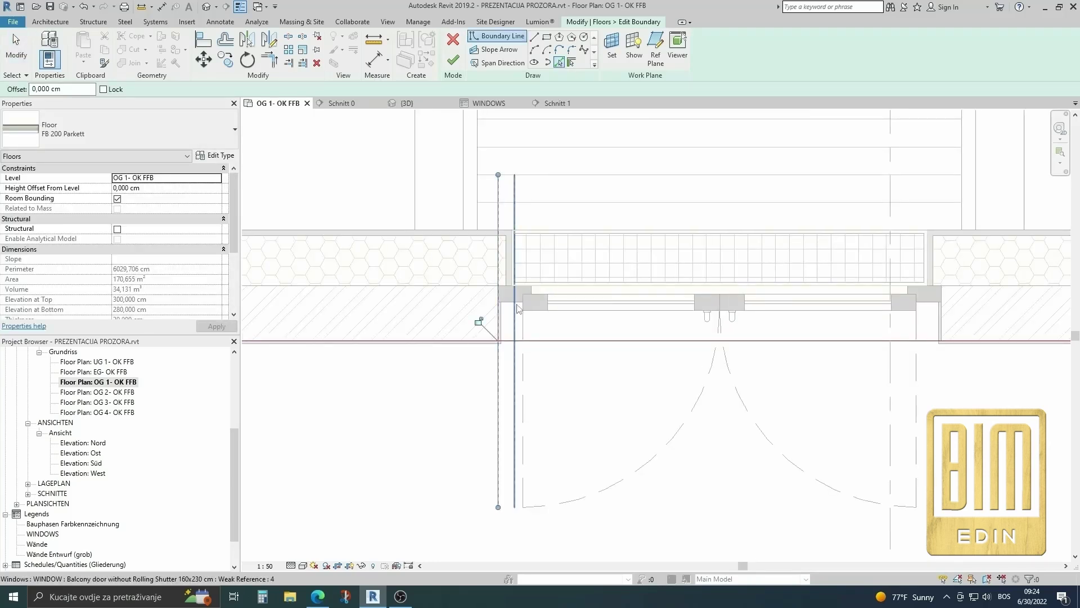
left_click(619, 294)
scroll(451, 283, "up", 2)
scroll(821, 323, "down", 3)
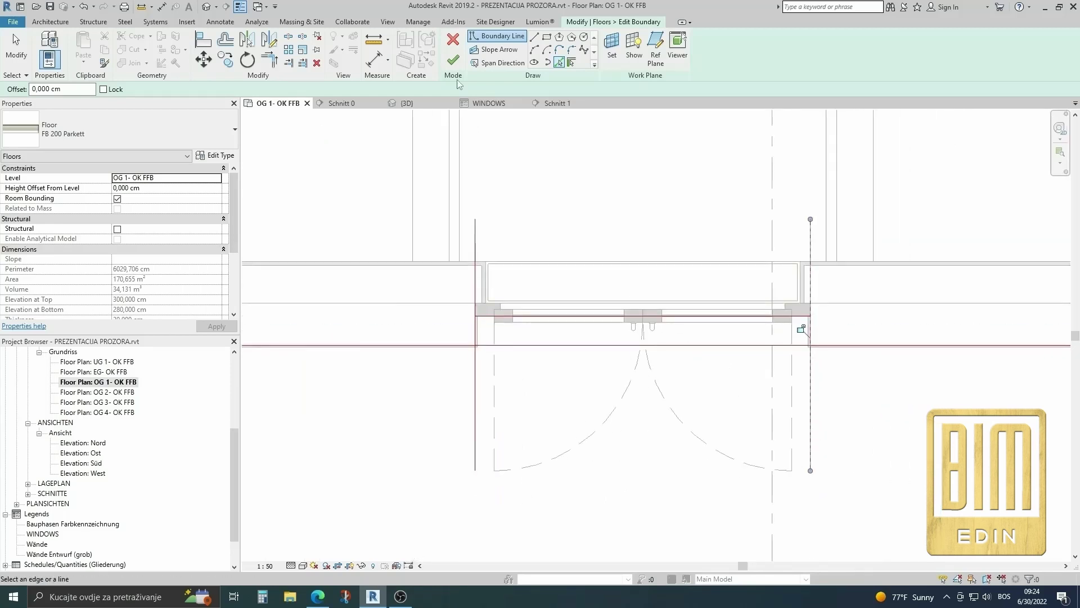
left_click(801, 328)
Step: Split the wall-side edge, trim the jamb lines into corners and finish the floor sketch
left_click(289, 35)
left_click(572, 346)
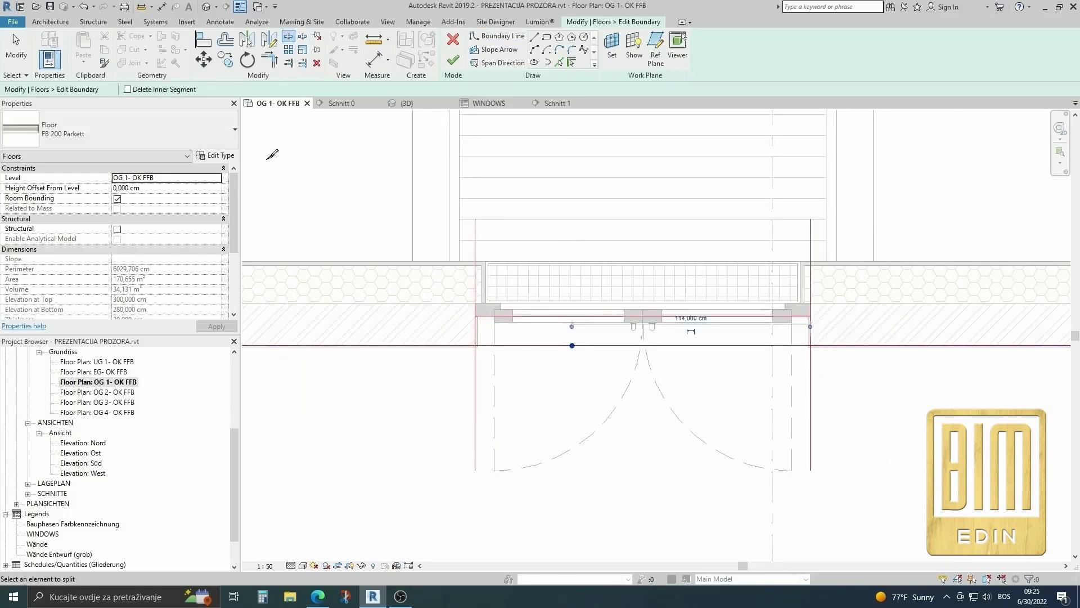
left_click(269, 58)
left_click(472, 327)
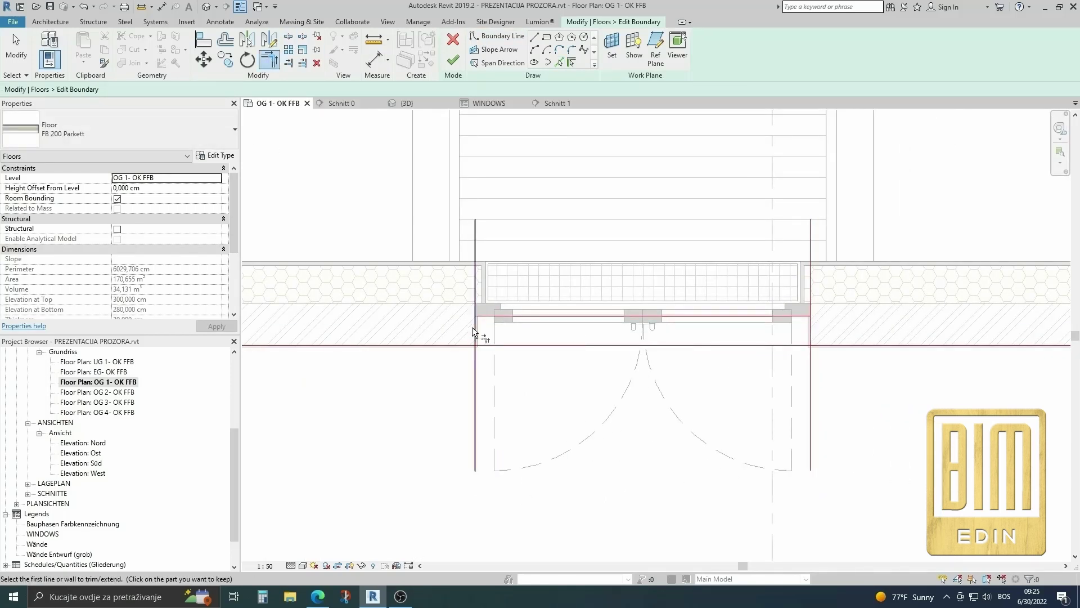
left_click(465, 344)
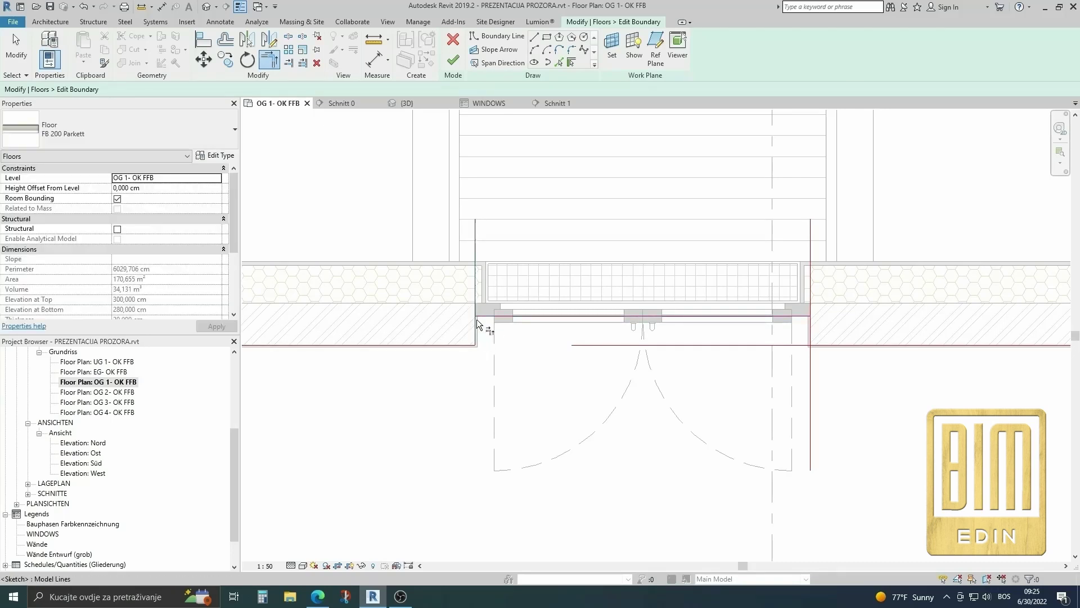
left_click(691, 316)
left_click(810, 322)
left_click(817, 346)
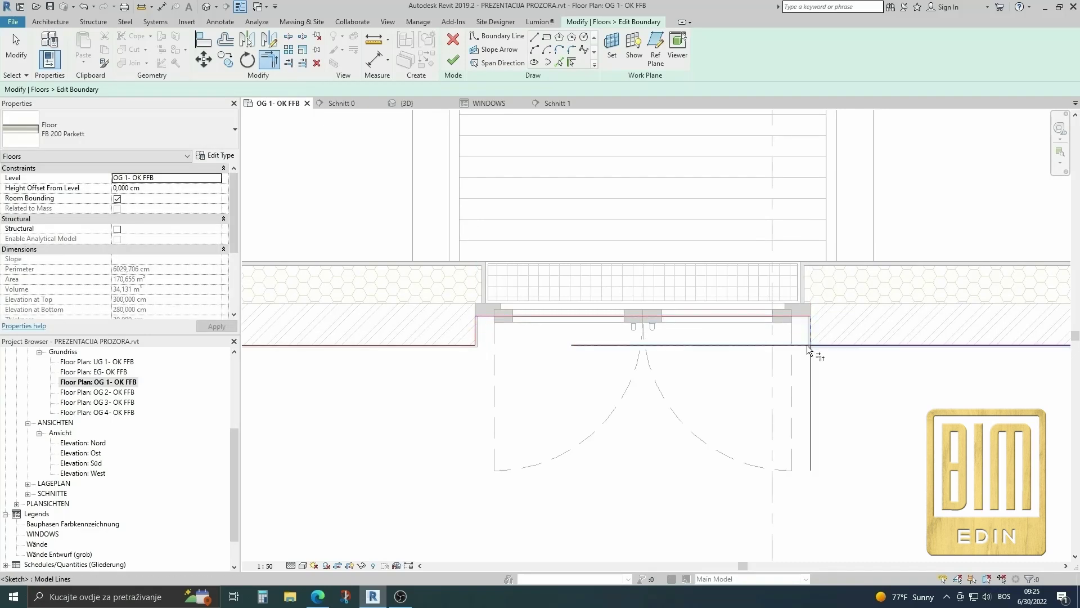
left_click(454, 58)
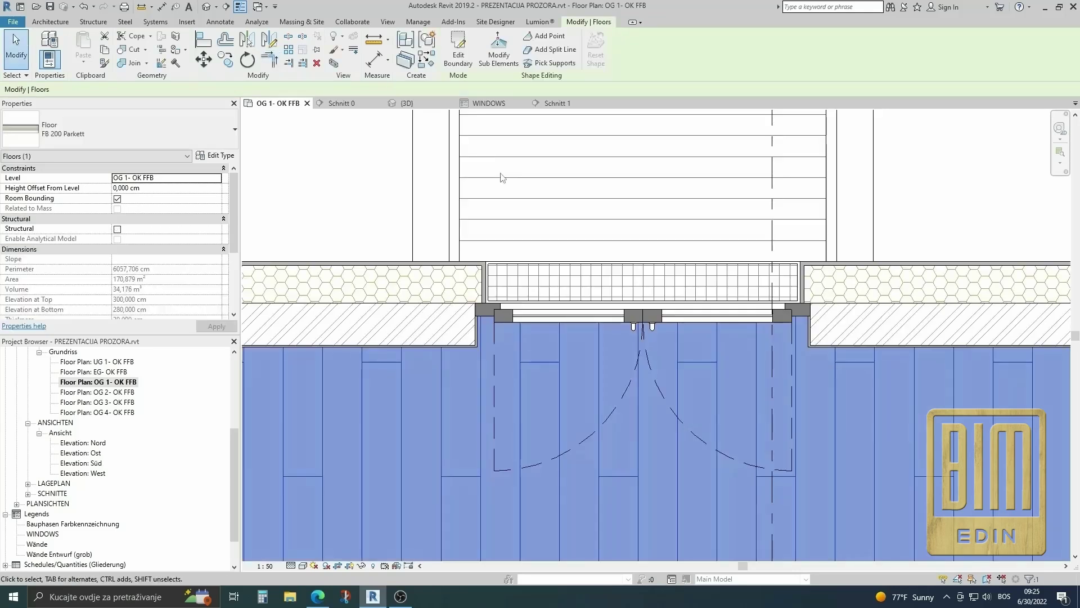
scroll(499, 176, "down", 2)
Step: Go to the Schnitt 1 section view and select the balcony door
right_click(657, 181)
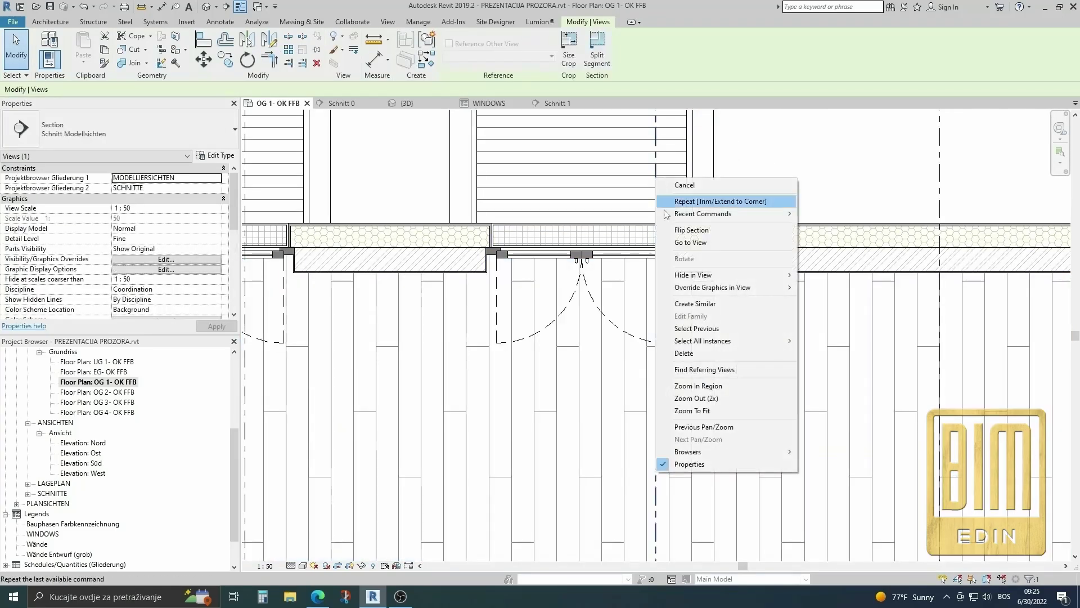
left_click(672, 241)
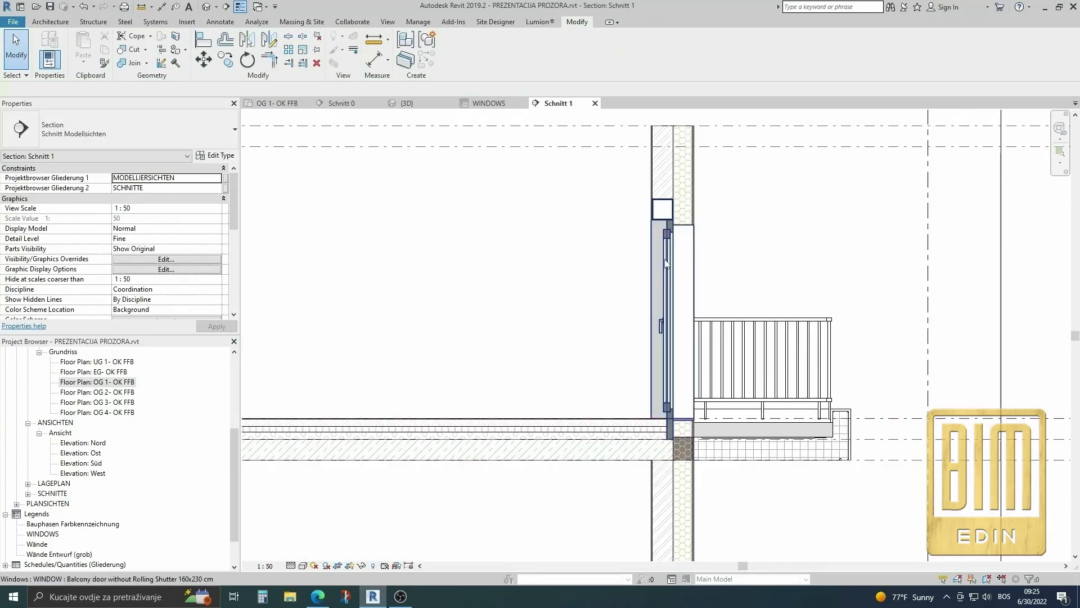
left_click(665, 252)
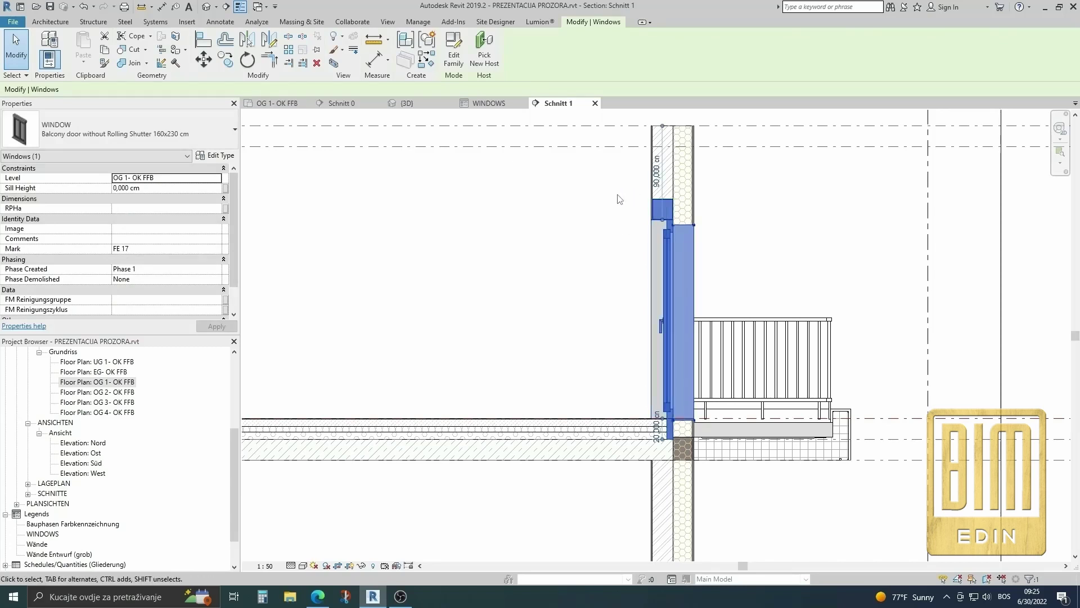
key("Escape")
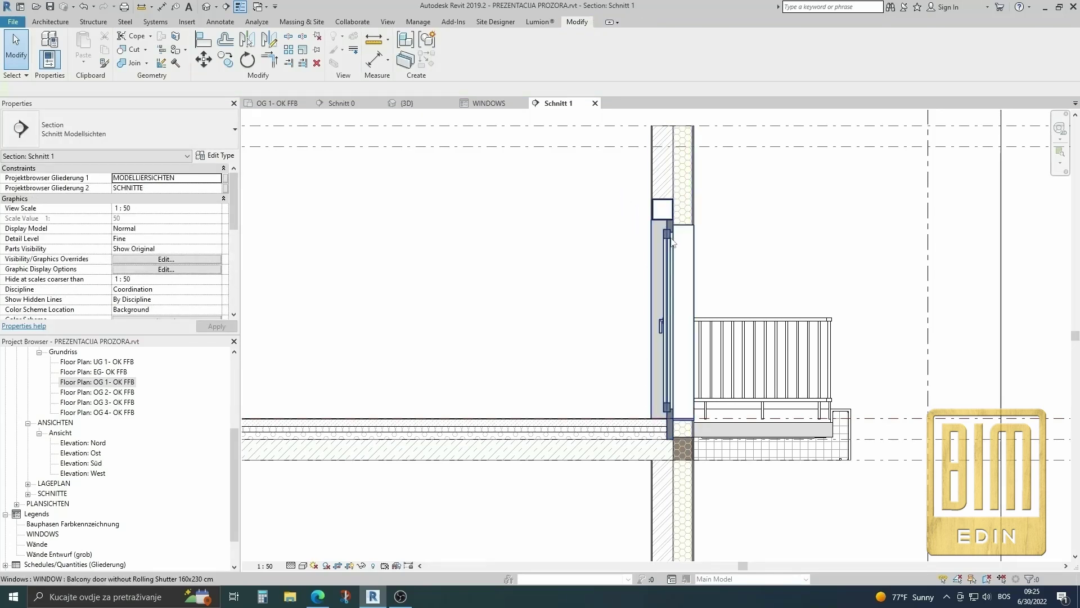
left_click(673, 242)
Step: In the door's type properties, turn off ROLADA and set the shutter box dimensions to 0
left_click(216, 156)
scroll(290, 354, "down", 3)
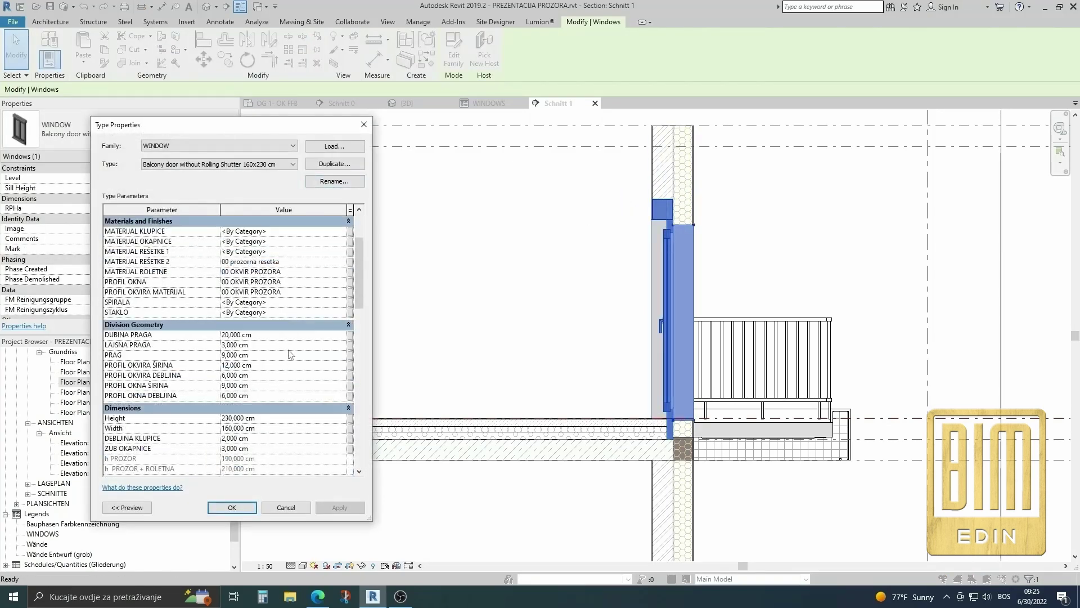
scroll(290, 354, "down", 3)
scroll(290, 354, "down", 1)
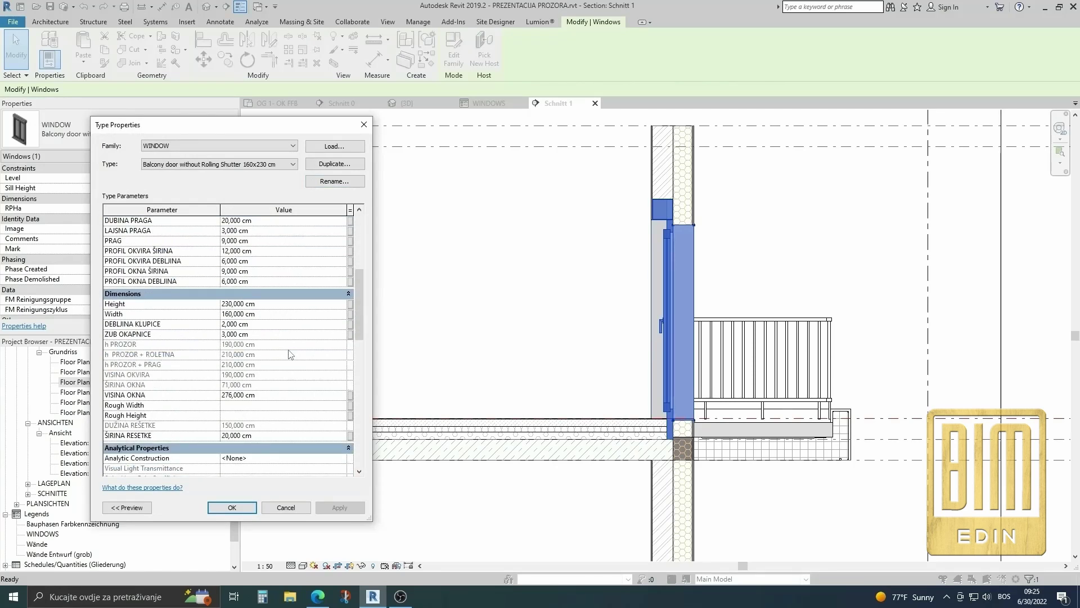
scroll(290, 353, "down", 2)
scroll(290, 354, "down", 3)
scroll(276, 344, "down", 2)
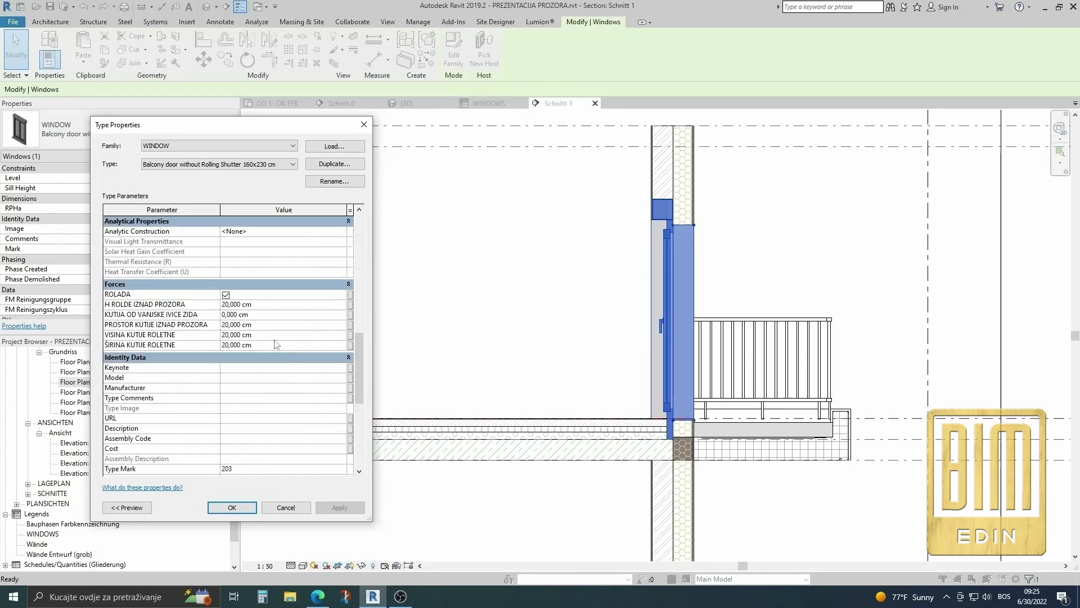
left_click(226, 295)
left_click(270, 305)
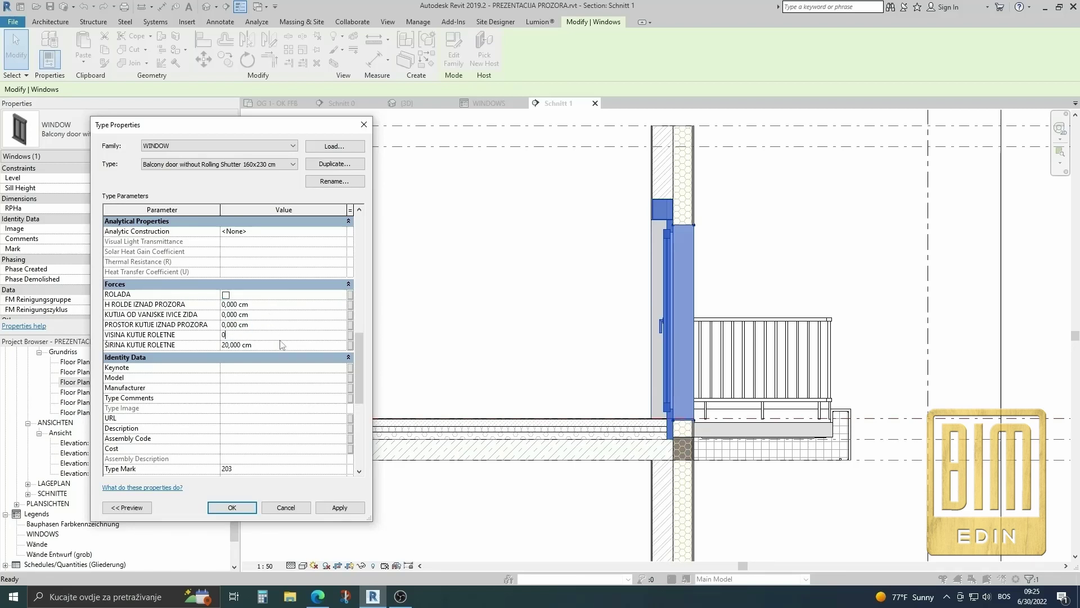
type("0")
left_click(343, 509)
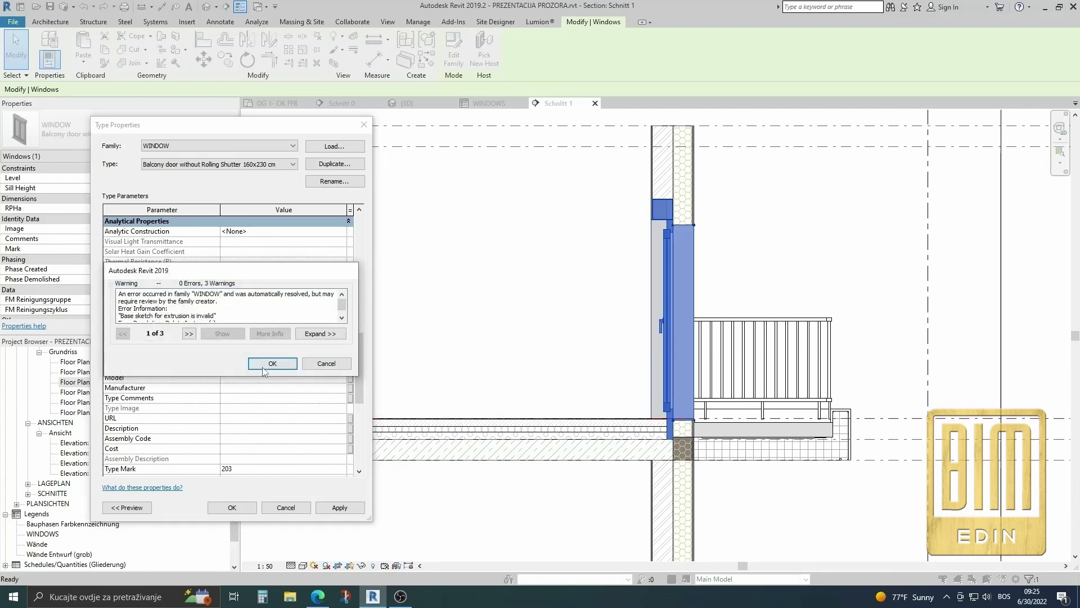
left_click(262, 365)
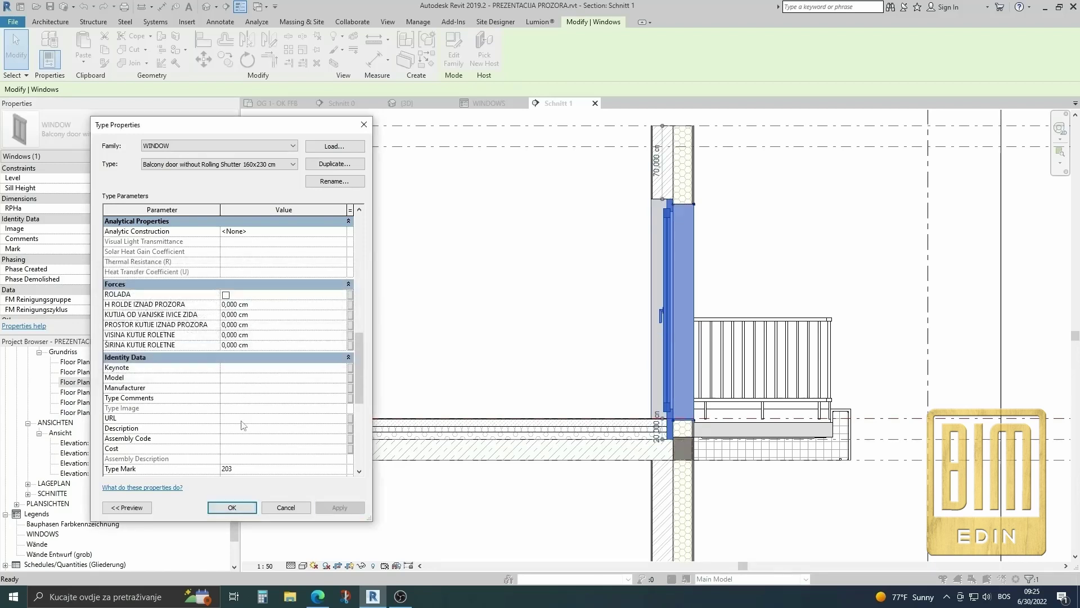
left_click(244, 508)
left_click(697, 254)
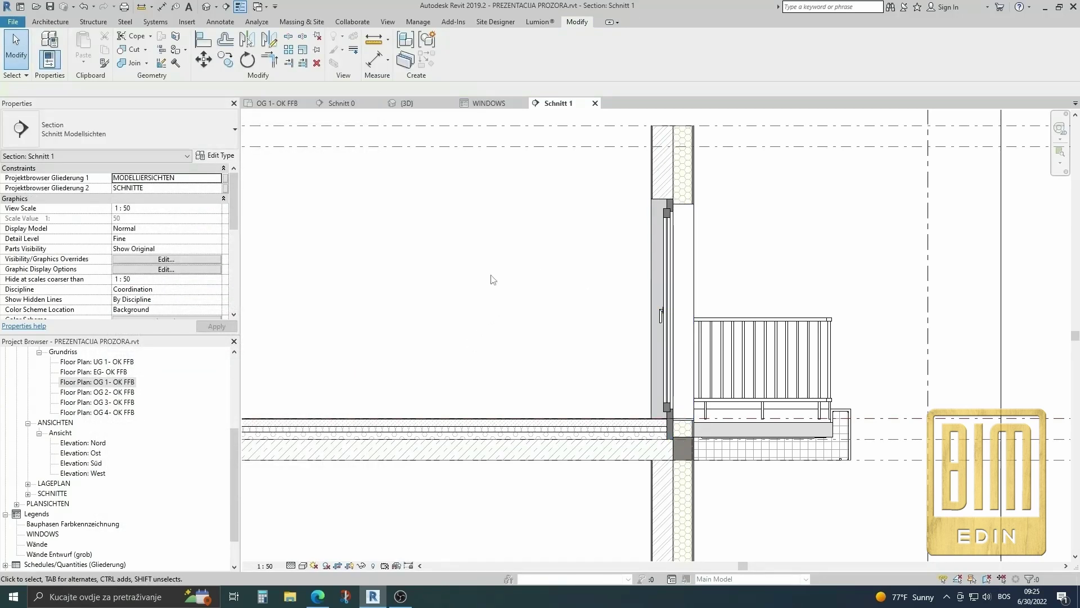
Step: Open the Default 3D View of the building
left_click(208, 11)
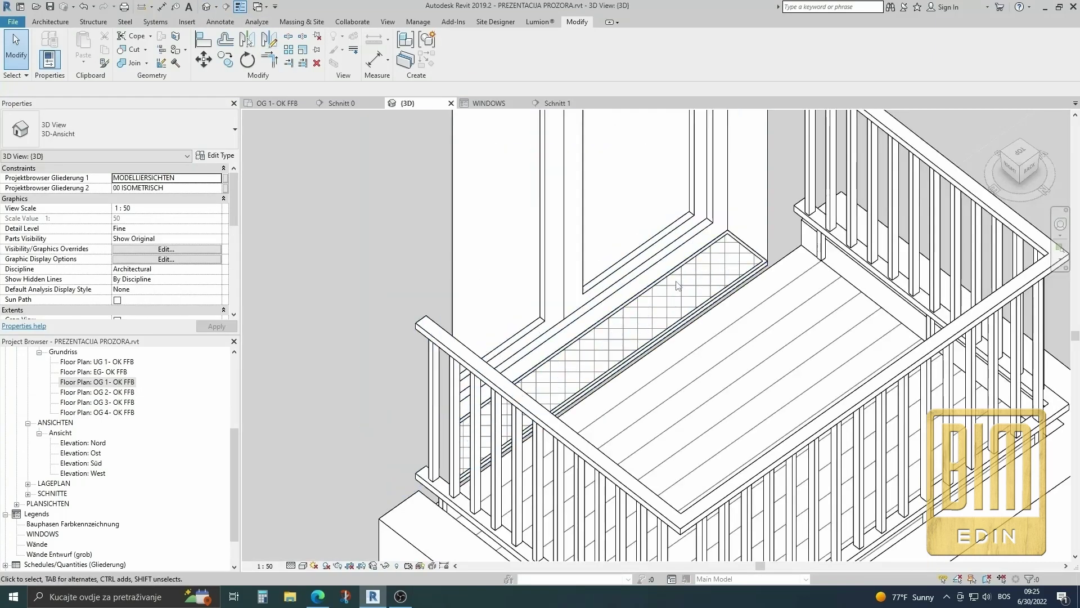
scroll(647, 389, "down", 5)
scroll(647, 389, "up", 3)
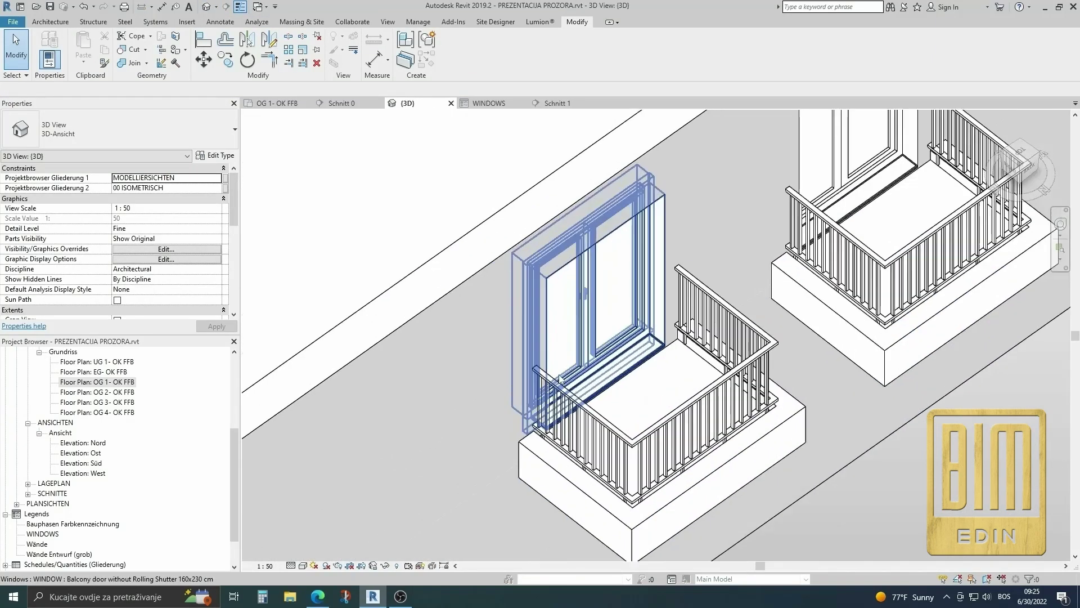
scroll(650, 298, "up", 3)
scroll(650, 298, "down", 5)
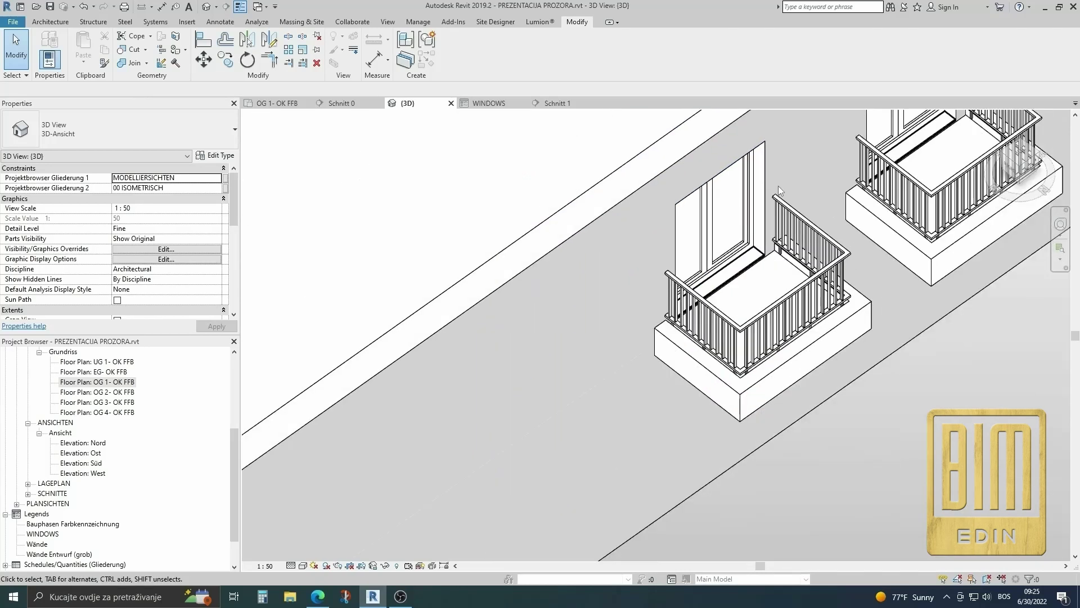
Step: Orbit and zoom around both balconies to inspect the doors, windows, wall and floor
middle_click_drag(827, 411, 843, 261, "shift")
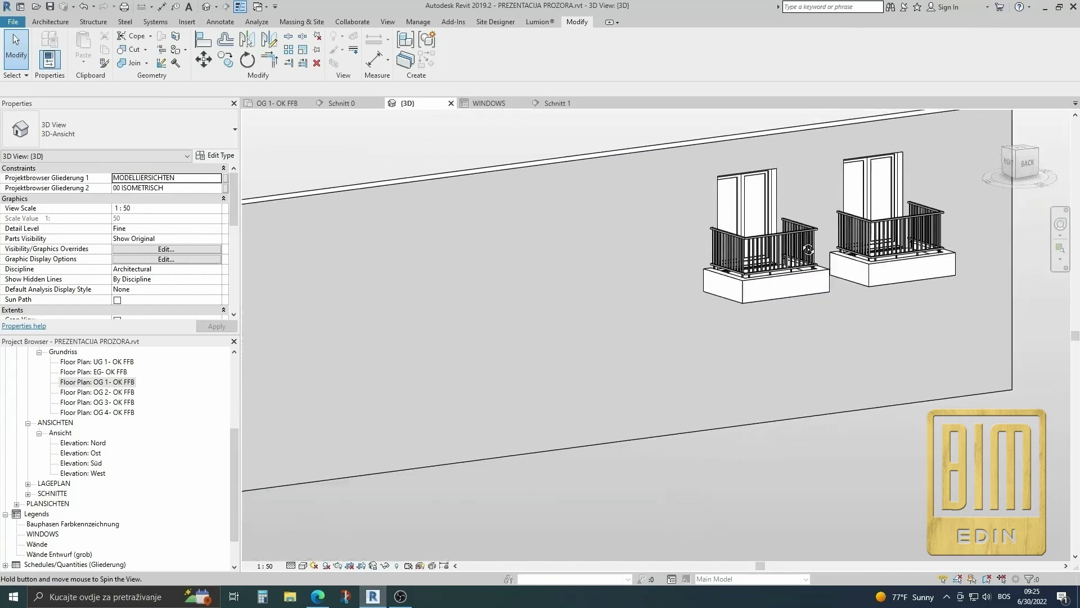
scroll(732, 236, "up", 2)
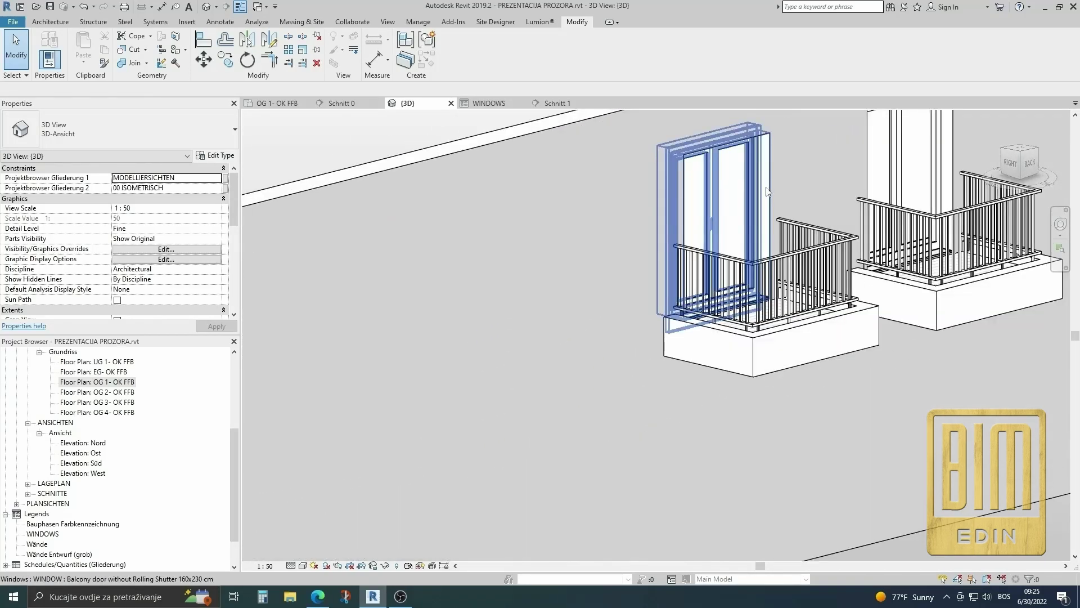
scroll(724, 302, "up", 2)
middle_click_drag(724, 302, 791, 313, "shift")
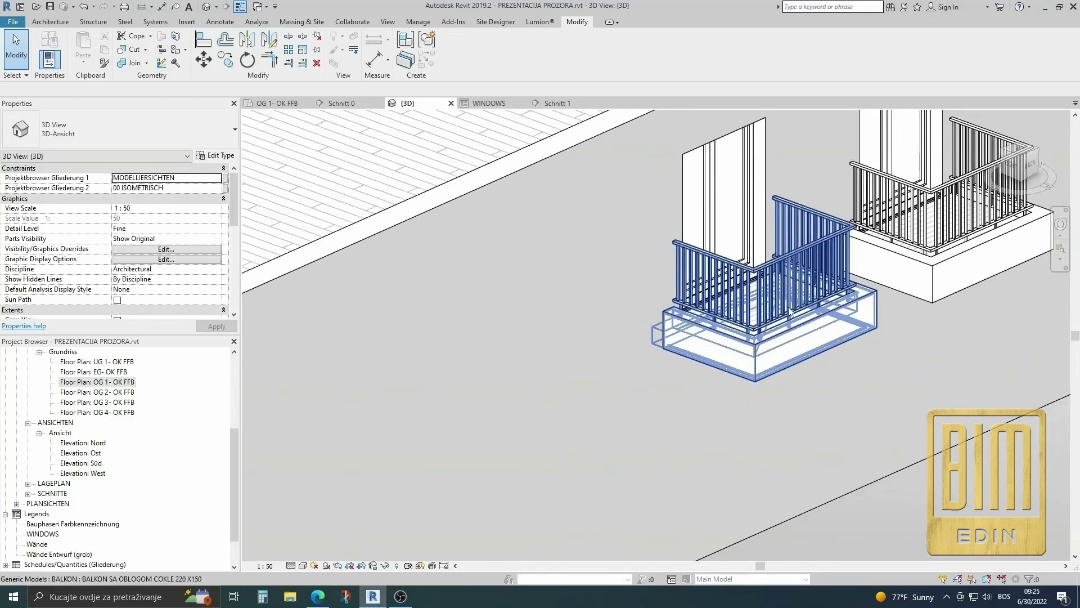
scroll(791, 312, "down", 5)
mouse_move(535, 433)
middle_mouse_down("shift")
mouse_move(865, 403)
mouse_move(833, 394)
middle_mouse_up("shift")
scroll(343, 295, "up", 3)
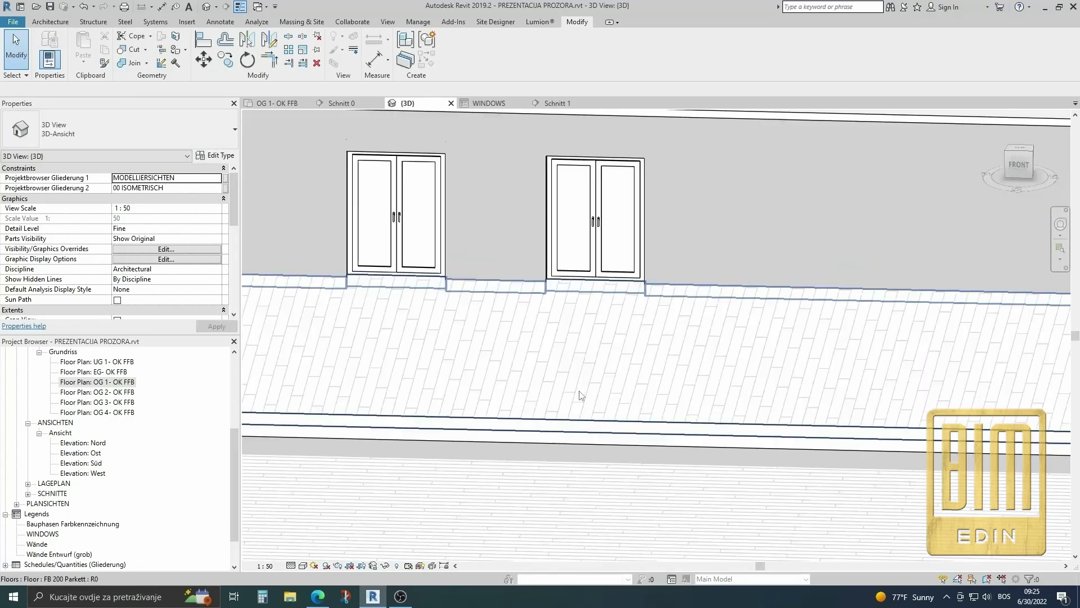
mouse_move(581, 466)
middle_mouse_down("shift")
mouse_move(572, 490)
mouse_move(536, 479)
middle_mouse_up("shift")
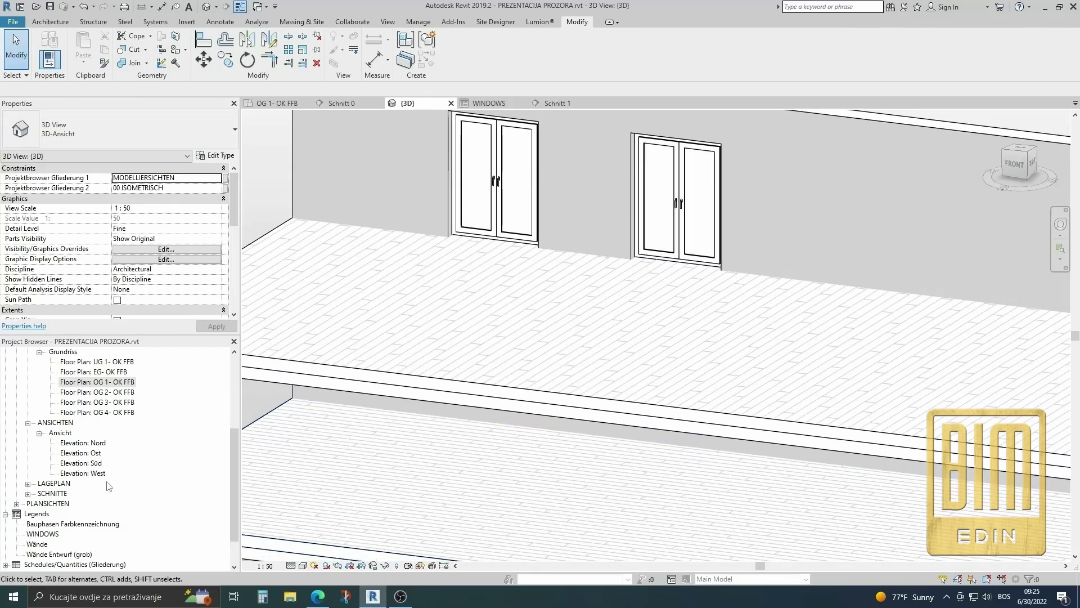
scroll(103, 487, "down", 2)
Step: Copy all four WINDOWS legend components to the right of the originals
double_click(43, 494)
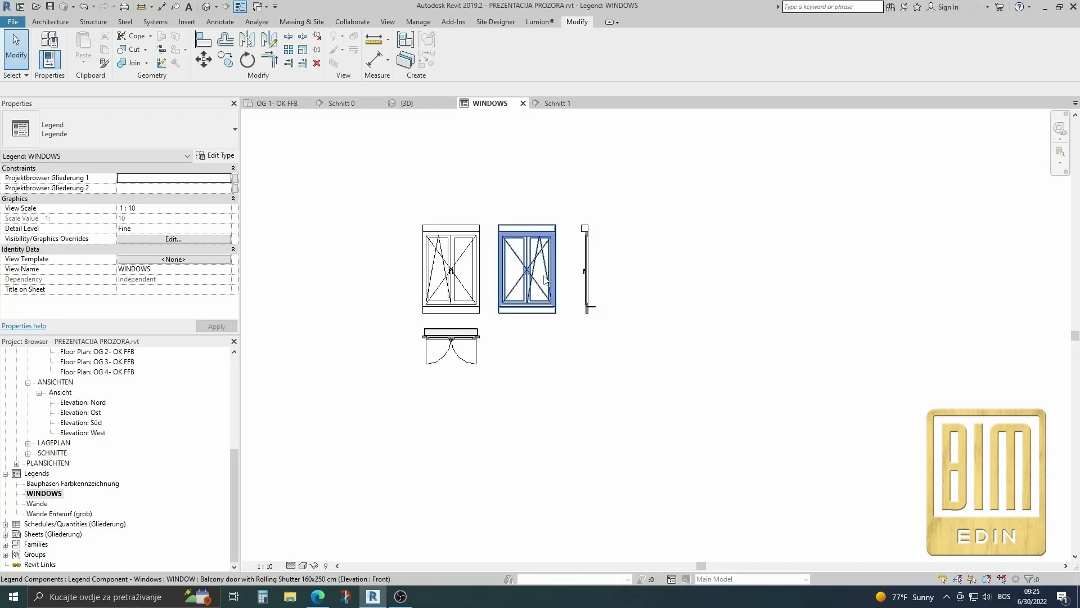
left_click_drag(417, 222, 658, 367)
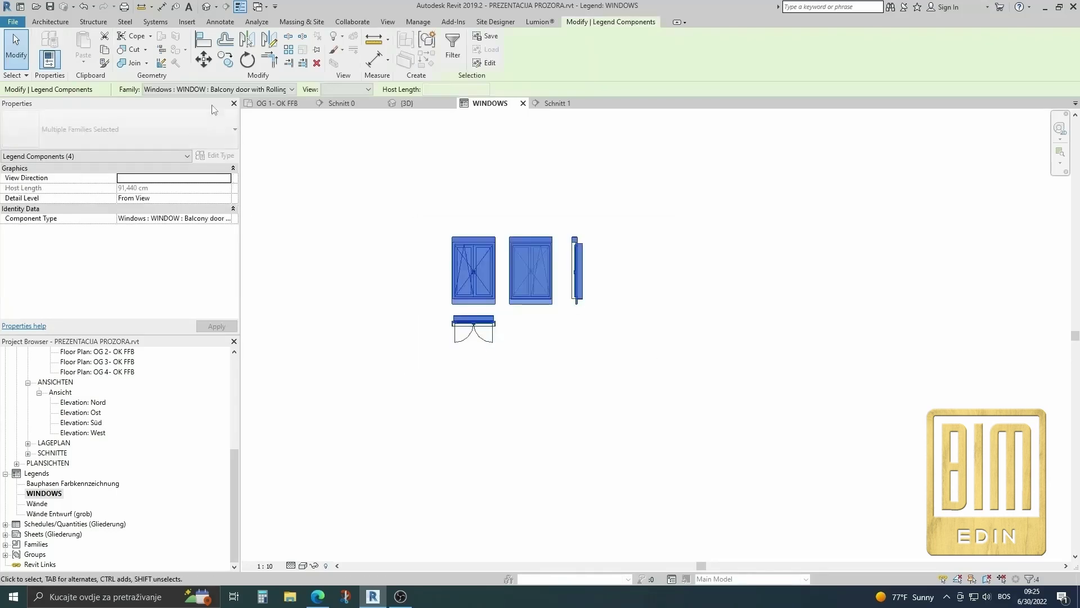
left_click(225, 59)
left_click(475, 238)
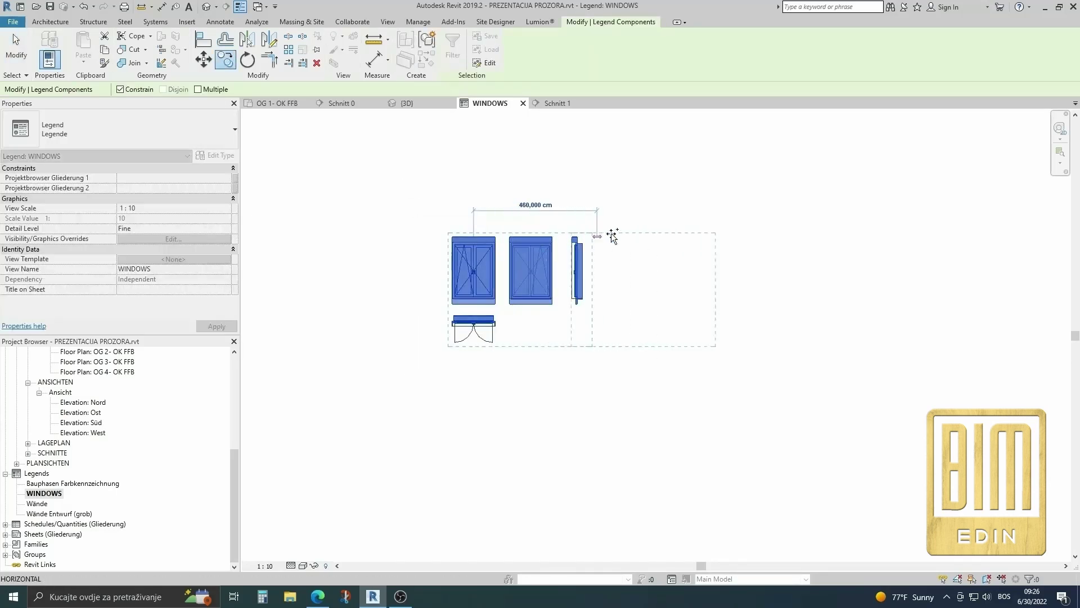
left_click(639, 236)
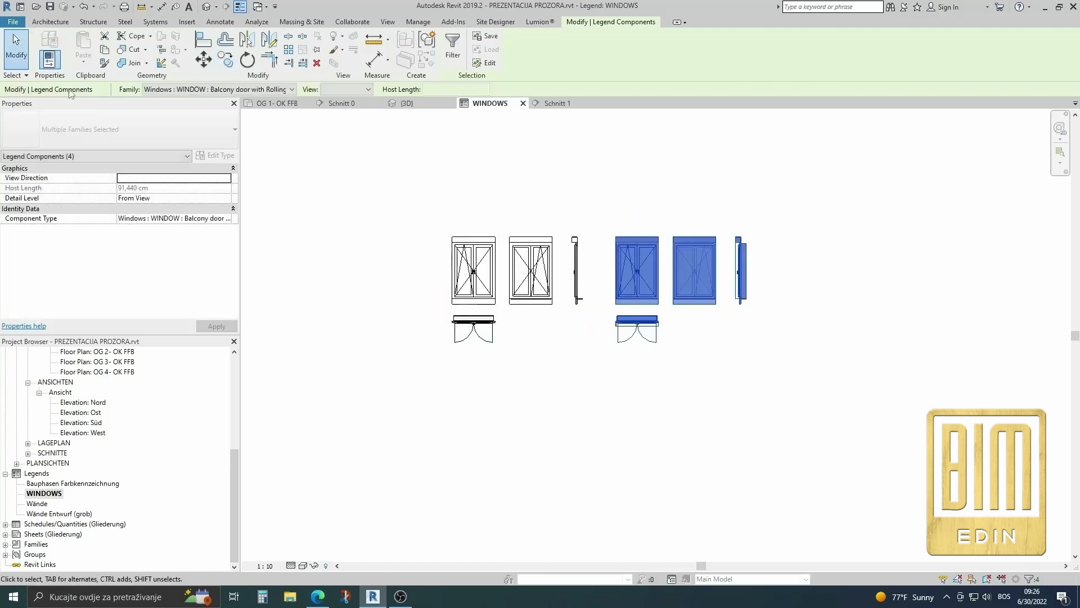
left_click(15, 43)
Step: Set the copied plan and elevation components to Balcony door without Rolling Shutter 160x230 cm
left_click(565, 311)
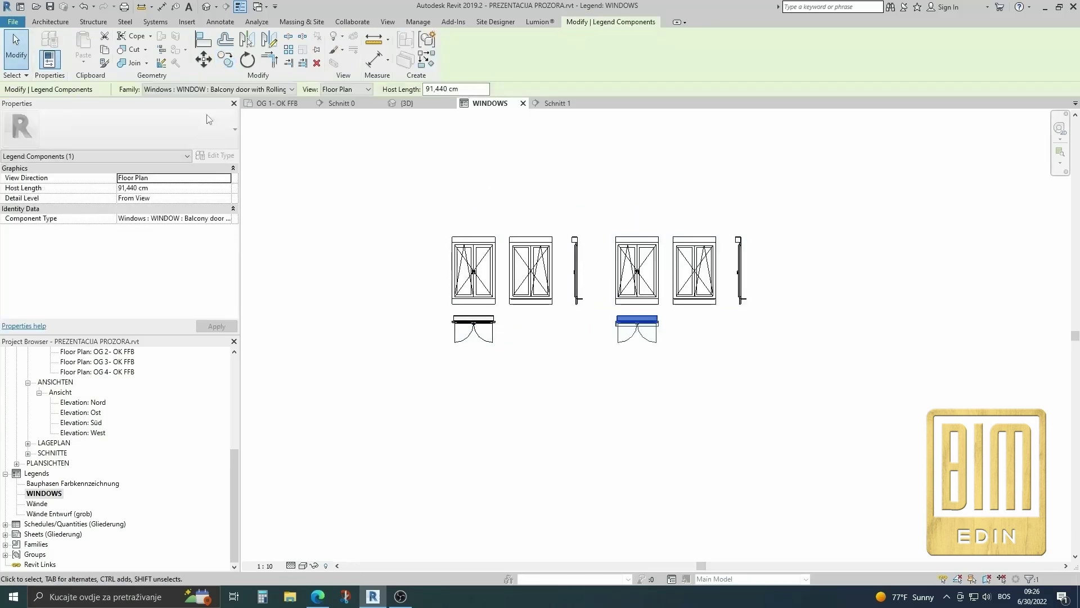
left_click(291, 89)
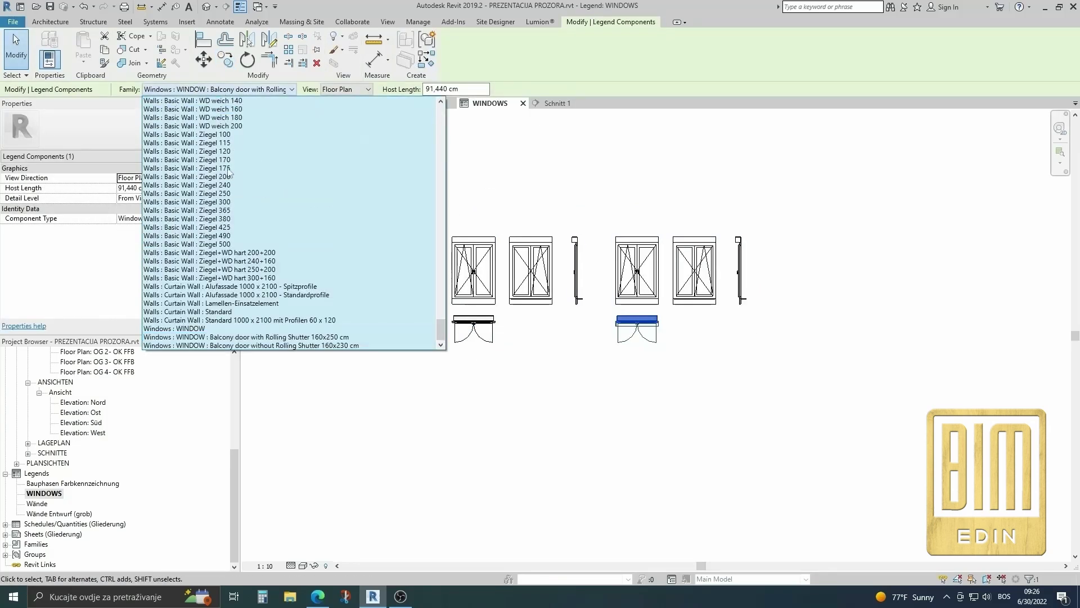
left_click(248, 345)
left_click(105, 63)
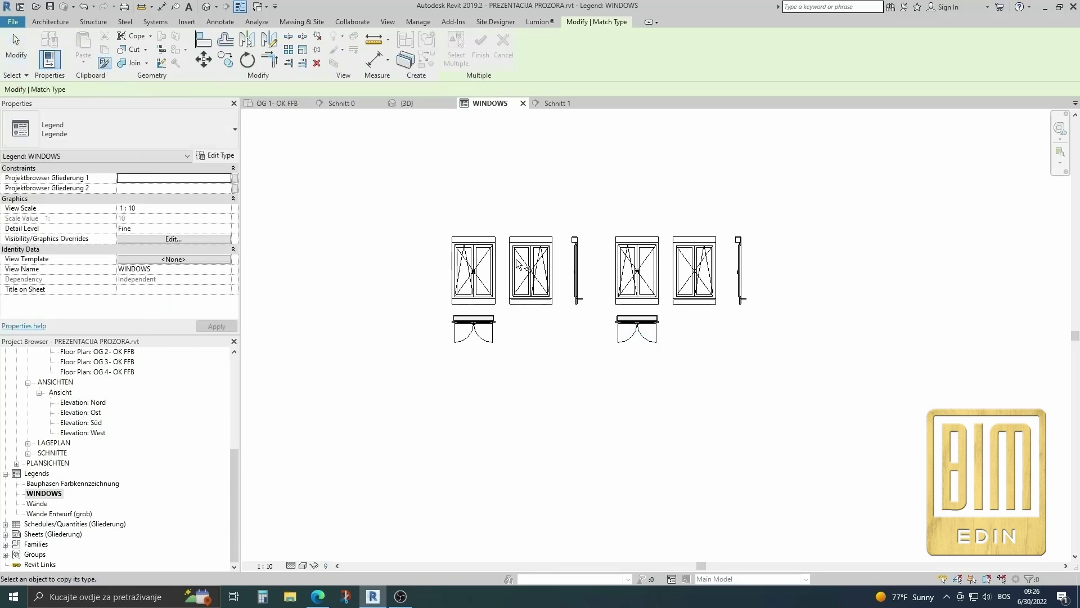
left_click(692, 295)
left_click(3, 48)
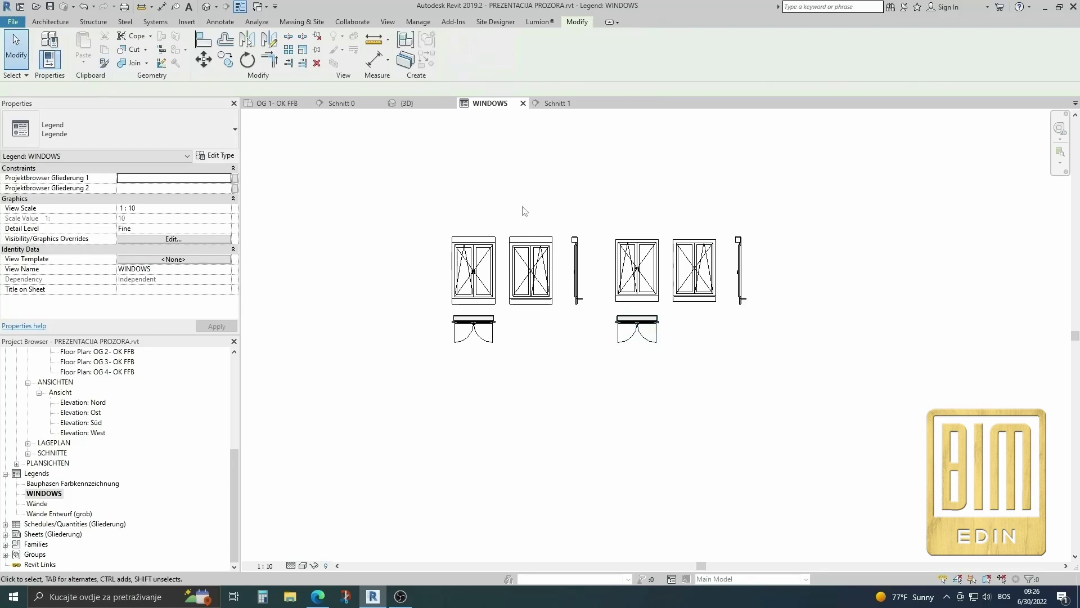
Step: Replace the copied section with a new legend component matched to the shutterless door type
left_click(735, 259)
key("Delete")
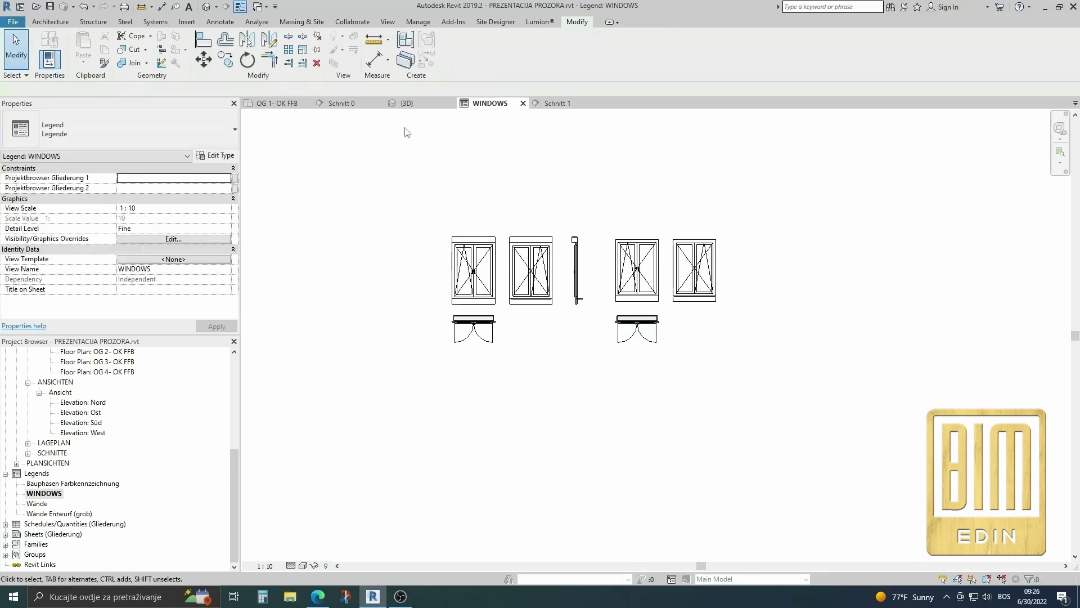
left_click(217, 21)
left_click(355, 62)
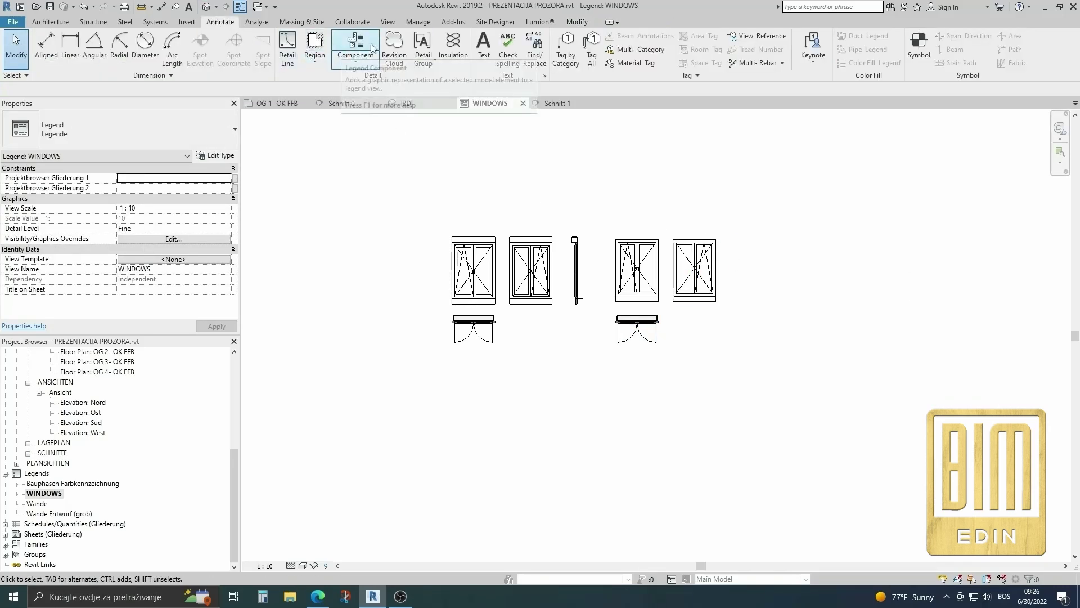
left_click(382, 105)
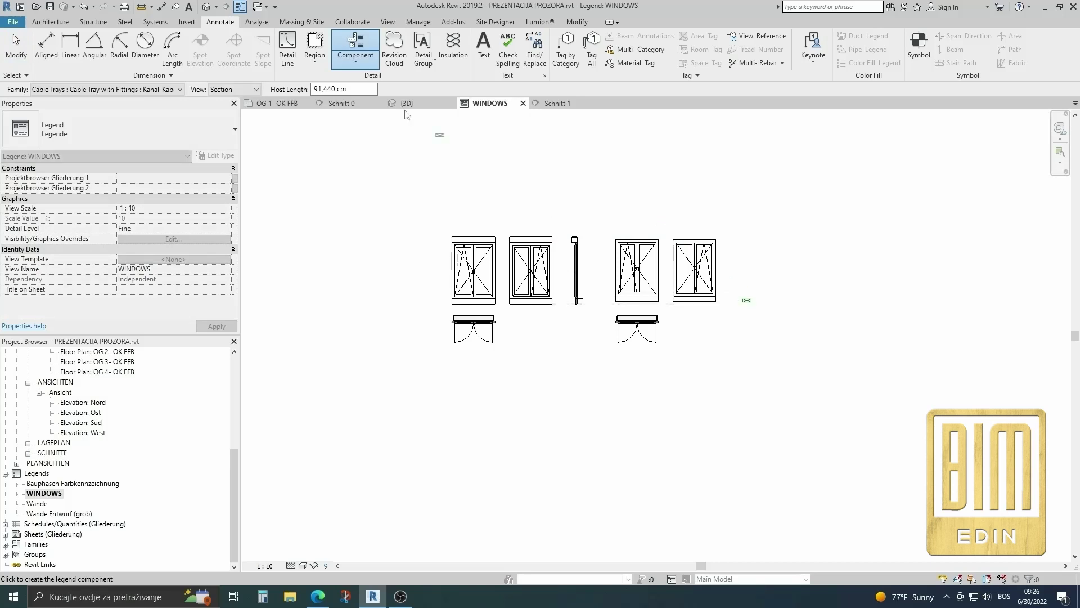
left_click(579, 21)
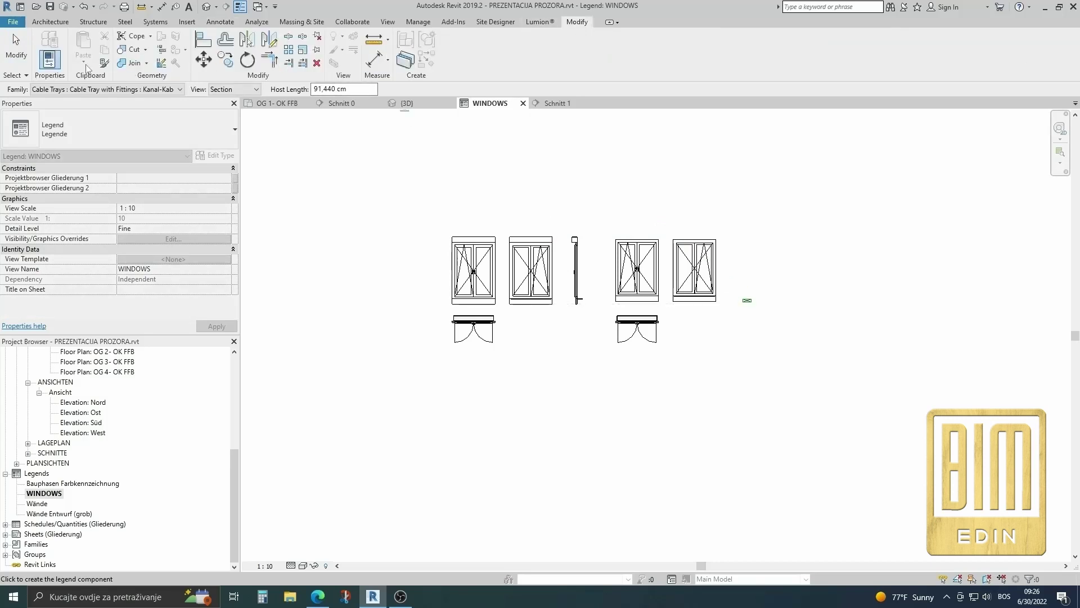
left_click(105, 63)
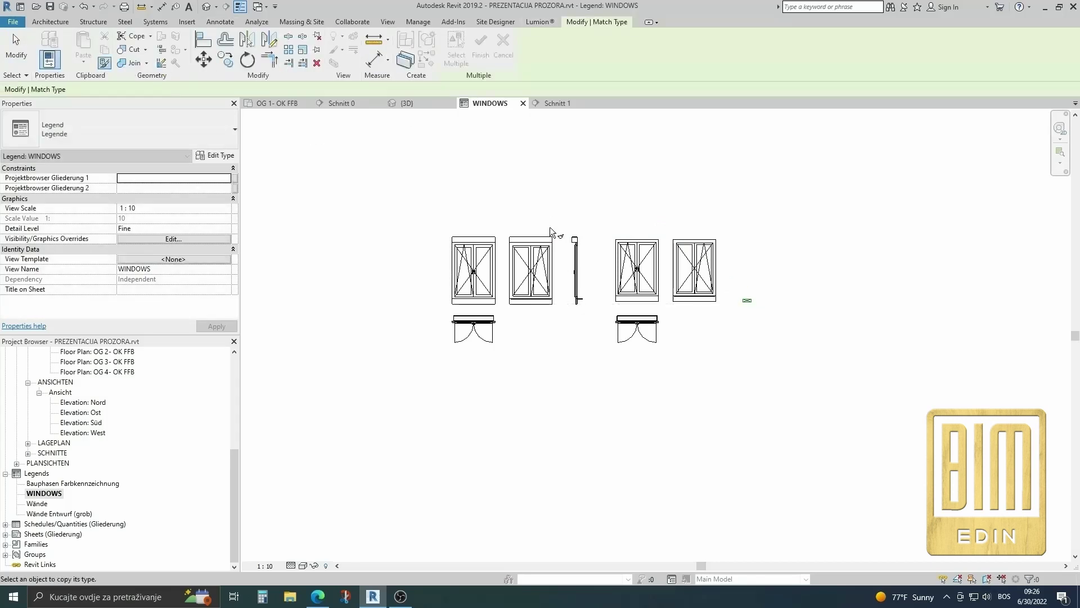
left_click(637, 321)
left_click(762, 300)
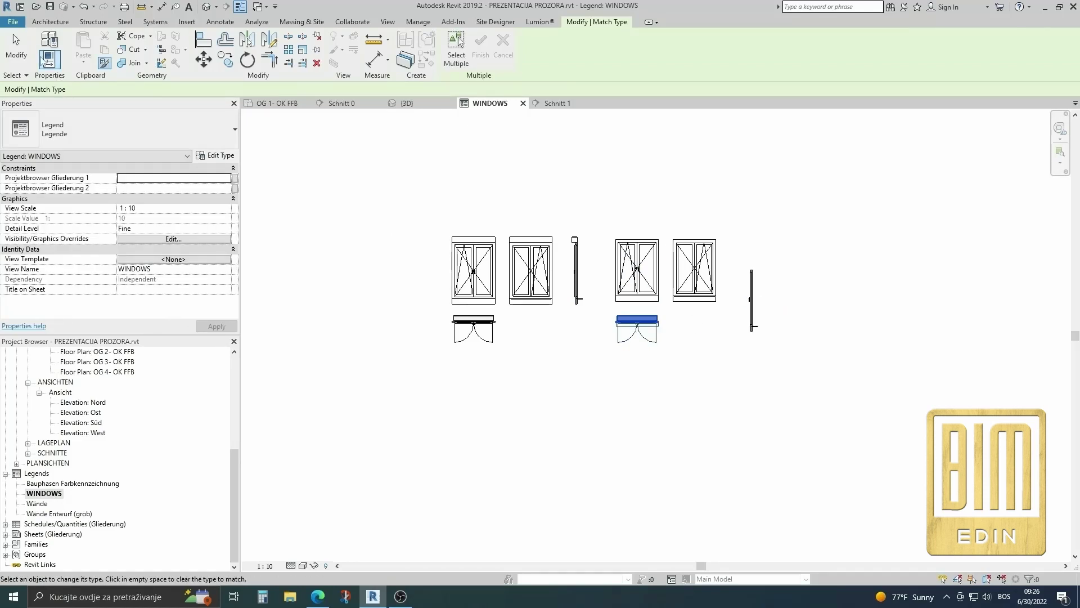
key("Escape")
Step: Move the new door section in line beside the copied door elevations
left_click(752, 290)
scroll(753, 290, "up", 3)
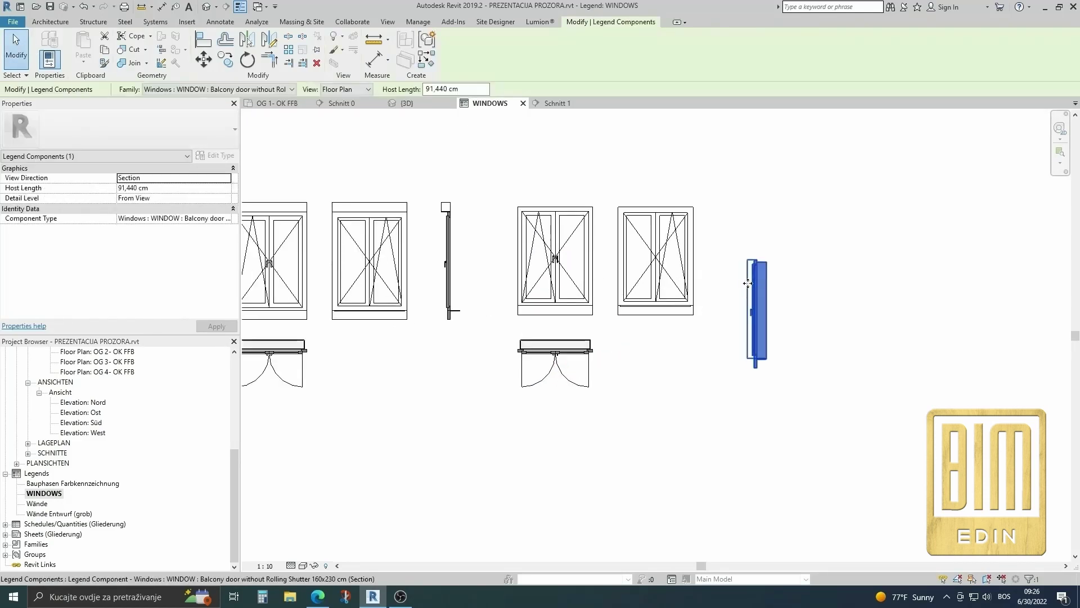
left_click_drag(754, 288, 727, 234)
left_click(695, 396)
scroll(694, 368, "down", 3)
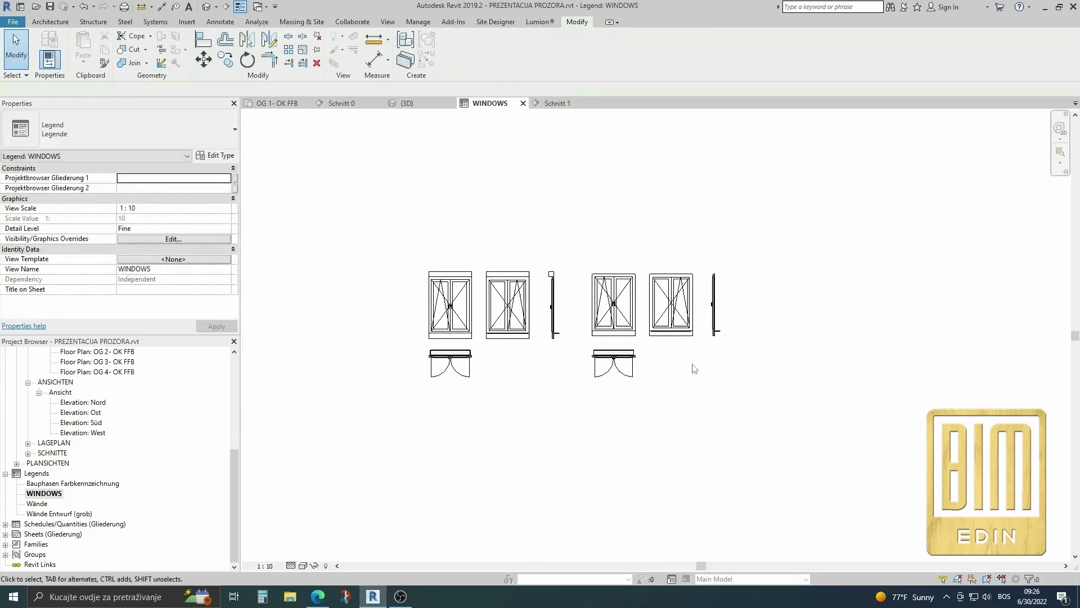
scroll(695, 369, "down", 1)
scroll(650, 253, "down", 1)
scroll(588, 383, "up", 3)
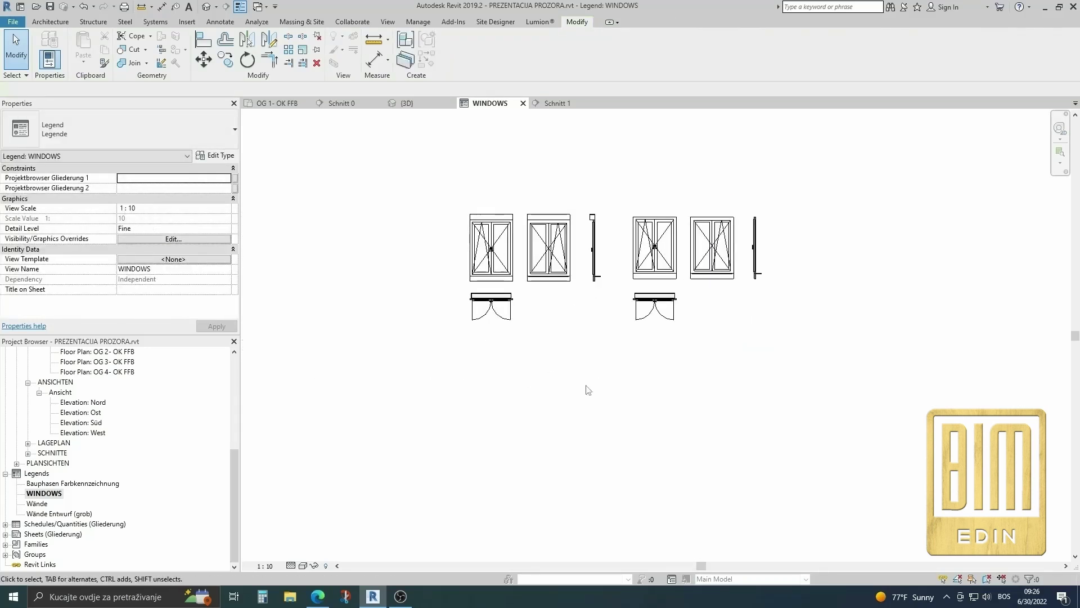
Step: On the OG 1- OK FFB plan, select the right balcony door and balcony, then cancel the copy
left_click(279, 105)
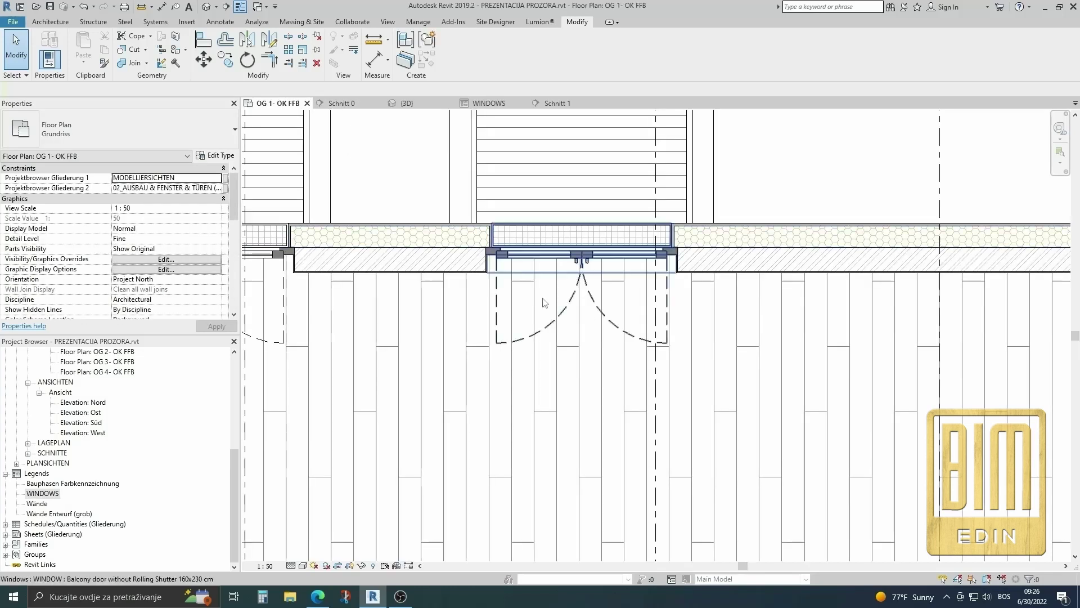
scroll(674, 232, "down", 1)
left_click(557, 289)
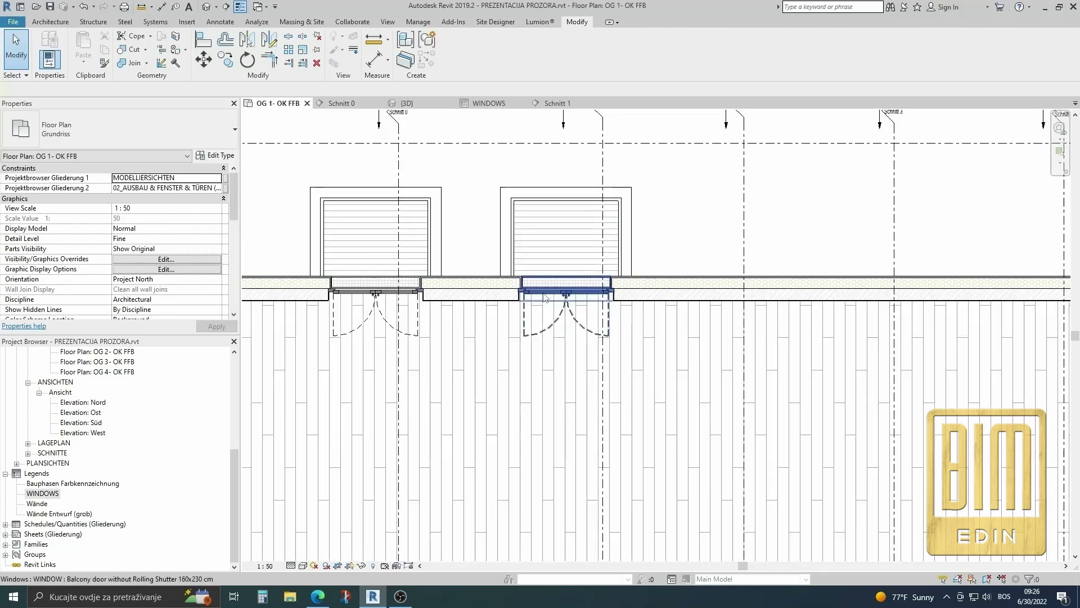
scroll(561, 302, "up", 1)
scroll(561, 302, "up", 1)
scroll(561, 302, "down", 1)
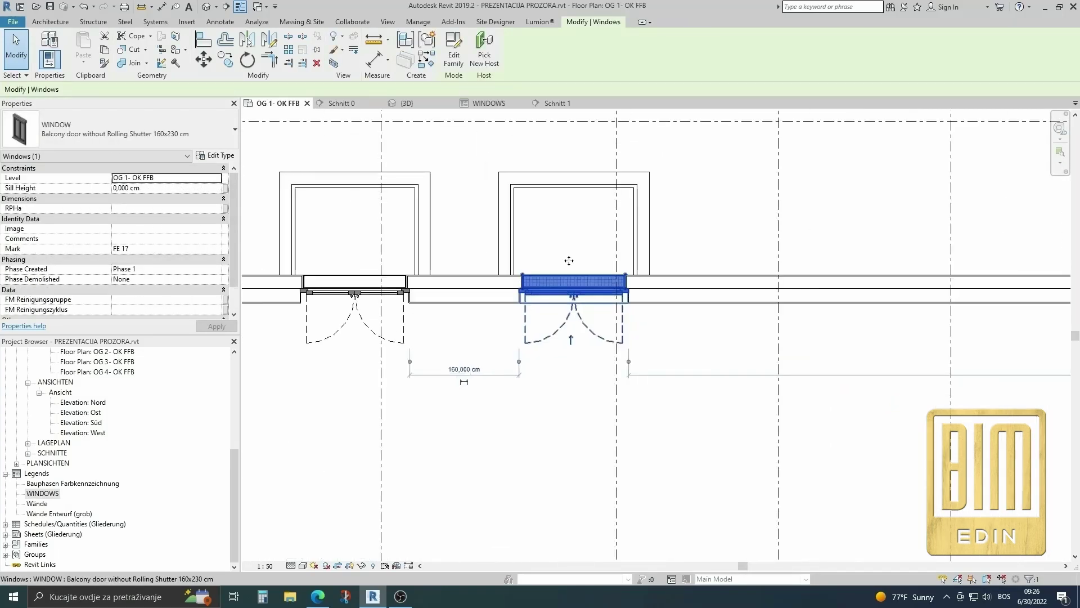
left_click(571, 202, "ctrl")
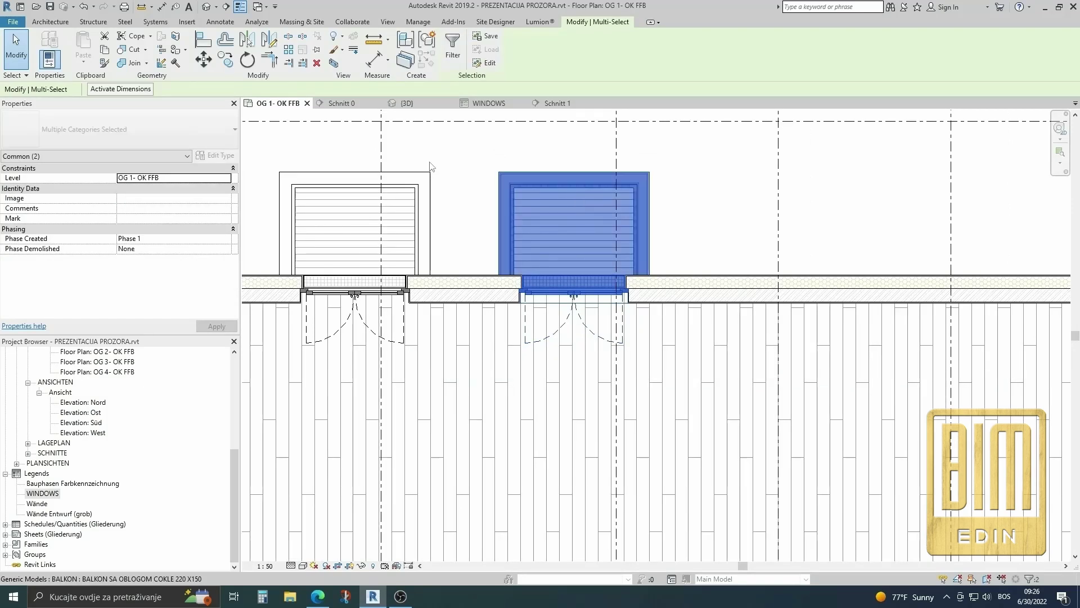
key("c")
key("o")
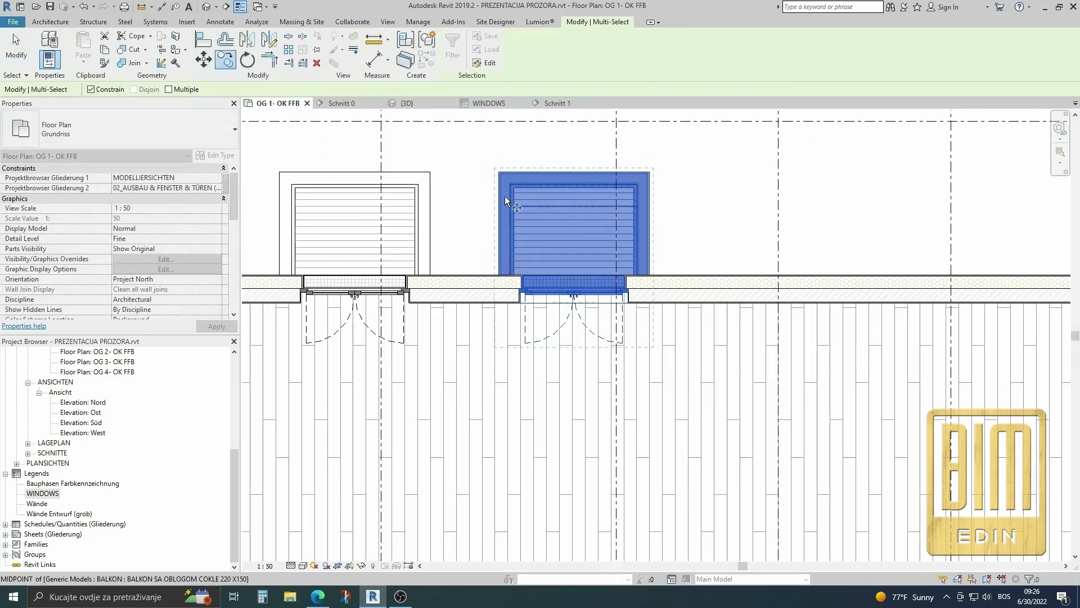
left_click(17, 45)
Step: Copy the balcony door without rolling shutter 270 cm to the right
scroll(504, 328, "down", 2)
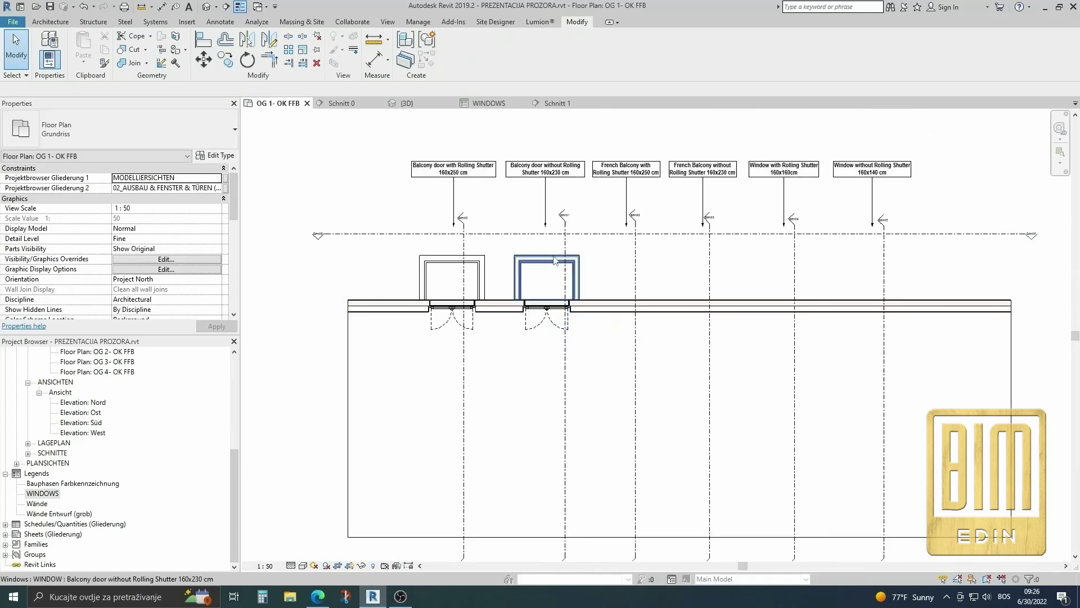
scroll(505, 328, "up", 1)
left_click(505, 378)
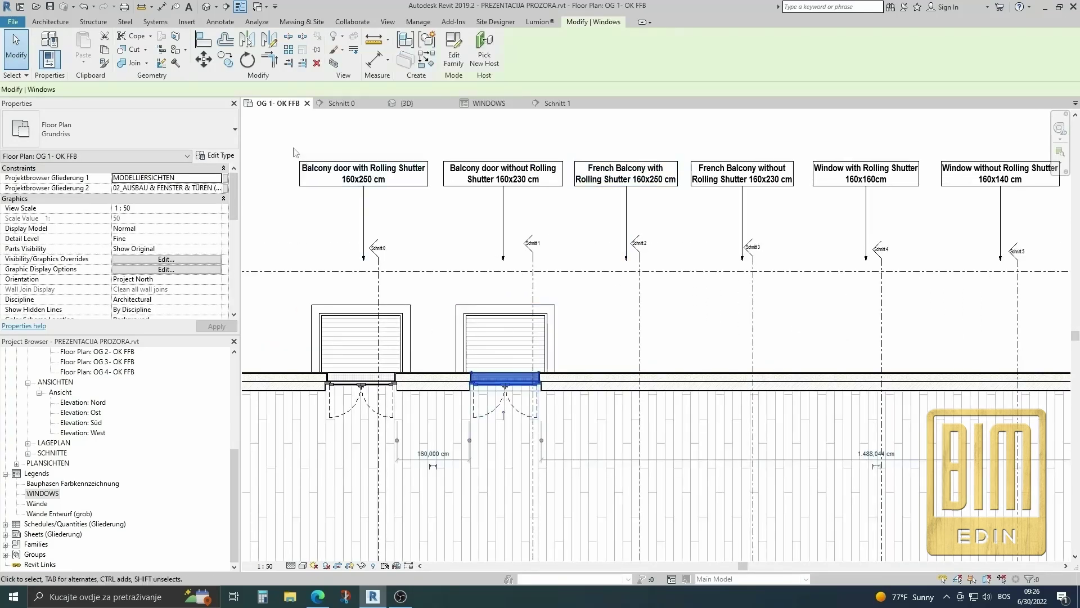
left_click_drag(504, 378, 512, 344)
key("c")
key("o")
left_click(505, 356)
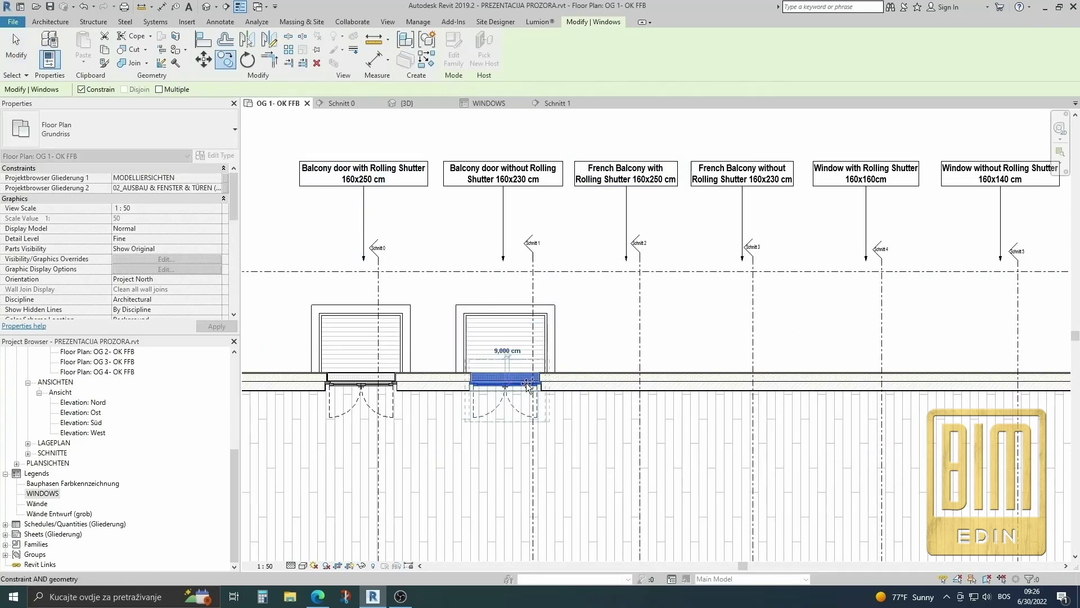
left_click(626, 383)
Step: Check the railing in front of the door and select the newly copied door
scroll(622, 387, "up", 2)
scroll(610, 394, "up", 2)
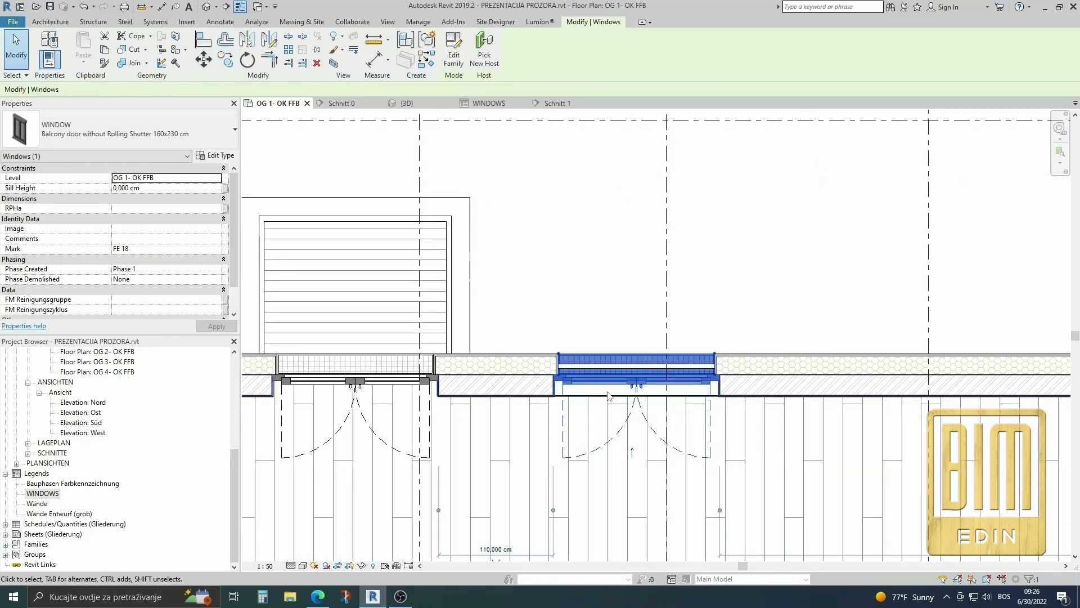
scroll(602, 391, "up", 2)
scroll(580, 377, "up", 2)
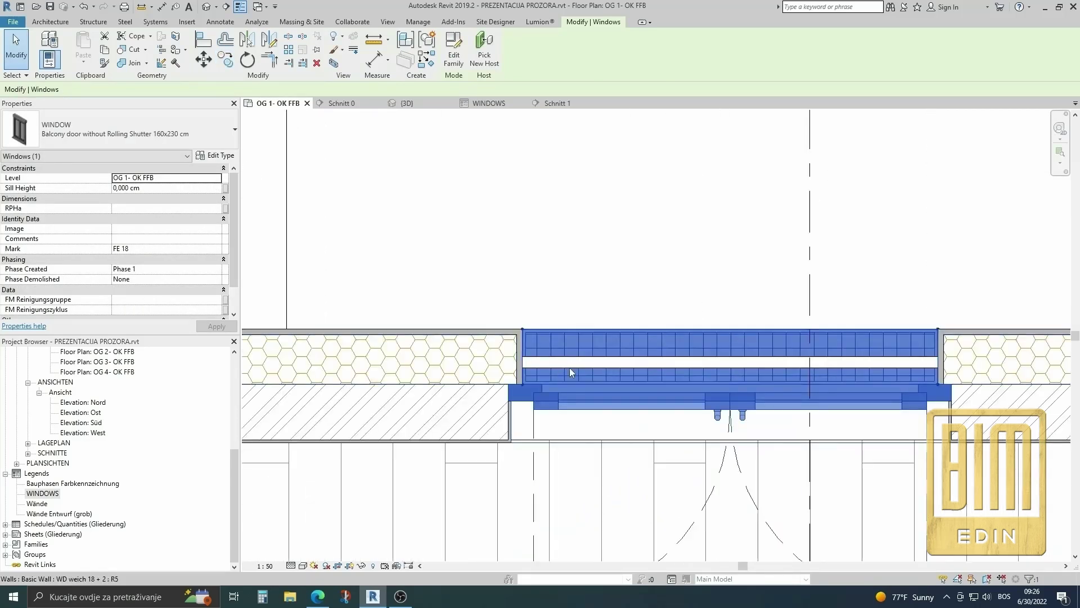
left_click(570, 369)
key("Escape")
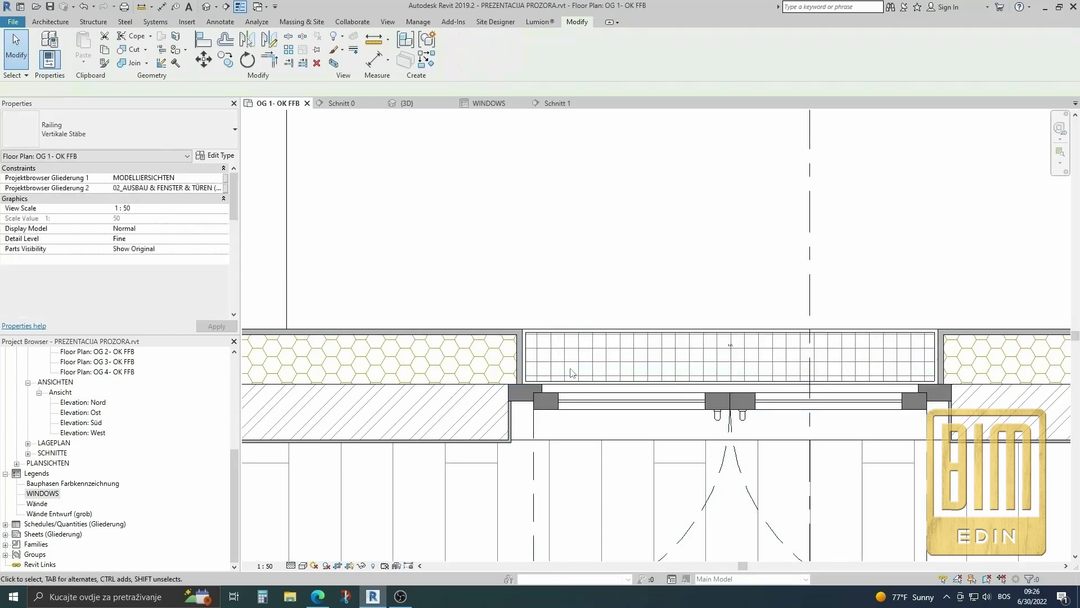
scroll(647, 382, "down", 2)
scroll(676, 385, "down", 2)
scroll(677, 387, "down", 2)
scroll(678, 387, "up", 2)
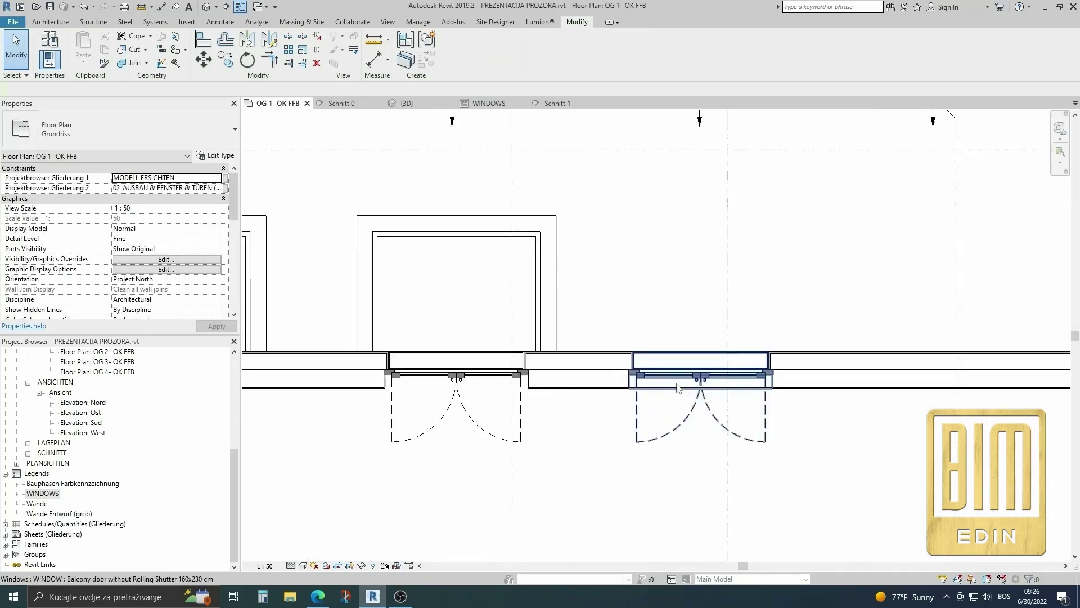
left_click(685, 373)
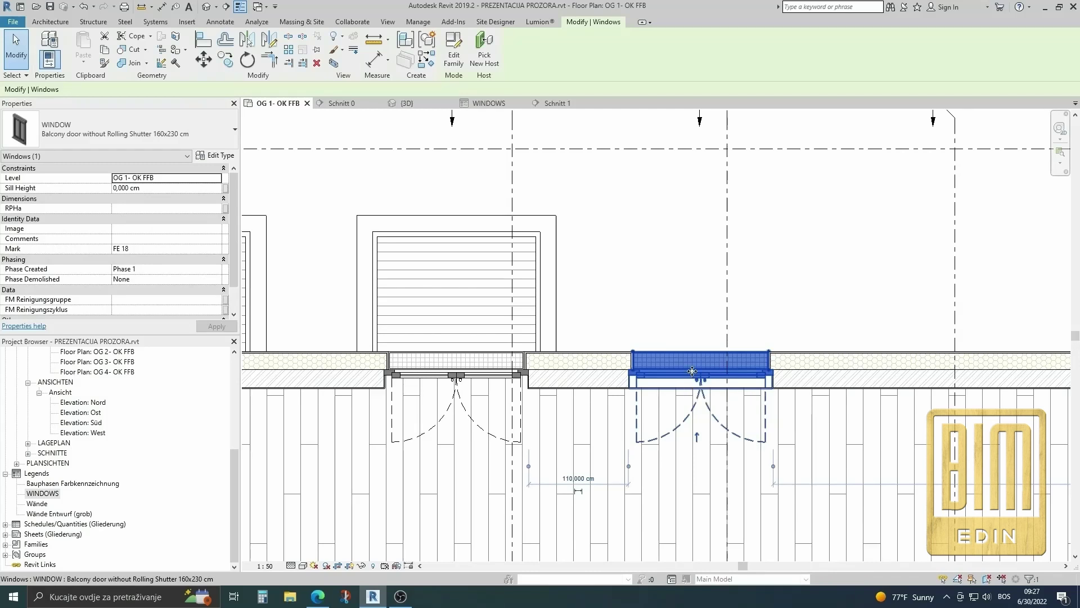
scroll(549, 369, "down", 2)
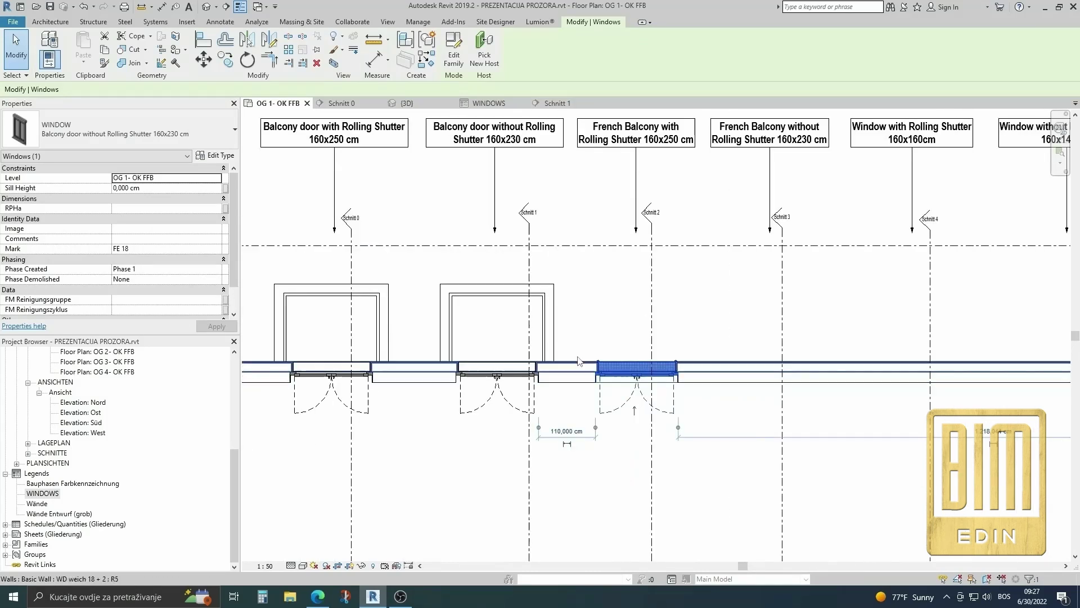
Step: Edit the French Balcony with Rolling Shutter label's text
left_click(651, 140)
left_click(651, 141)
left_click_drag(694, 140, 578, 135)
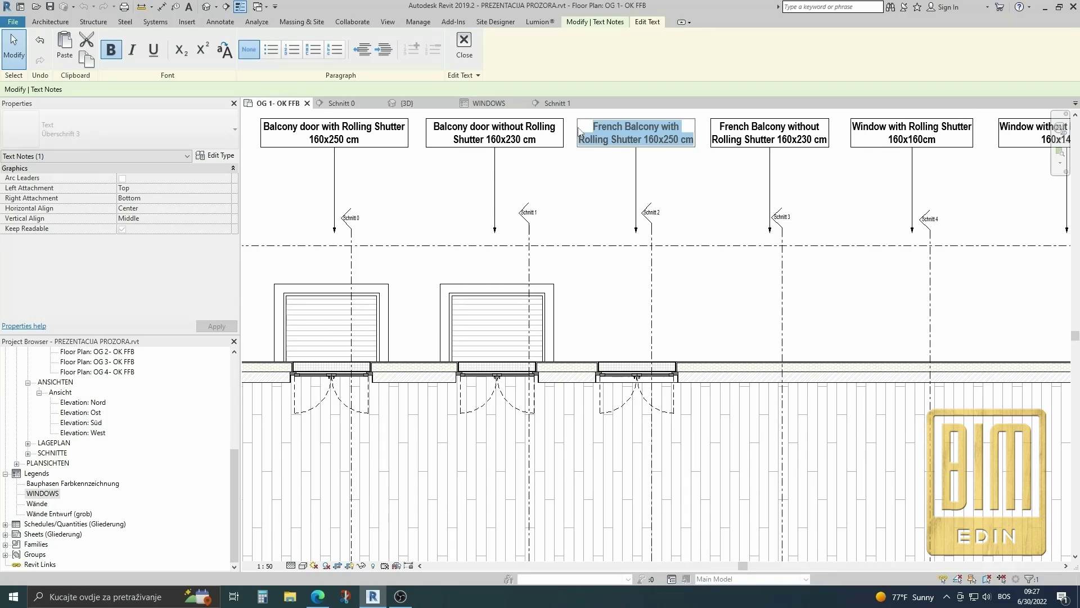
left_click(578, 196)
Step: Duplicate the door's type as French Balcony with Rolling Shutter 160x250 cm with Height 250
left_click(603, 378)
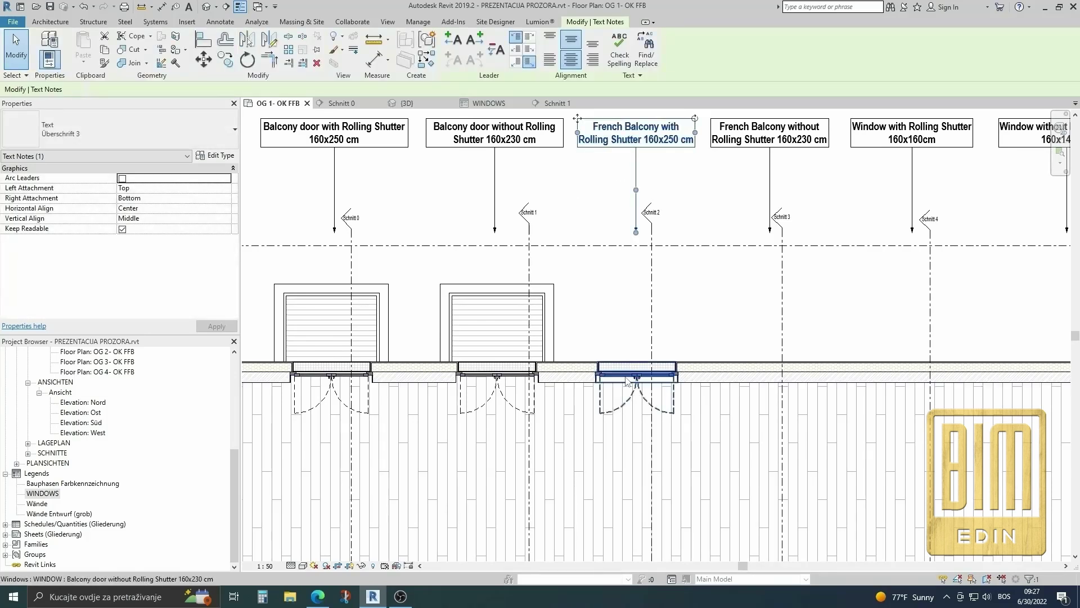
left_click(215, 155)
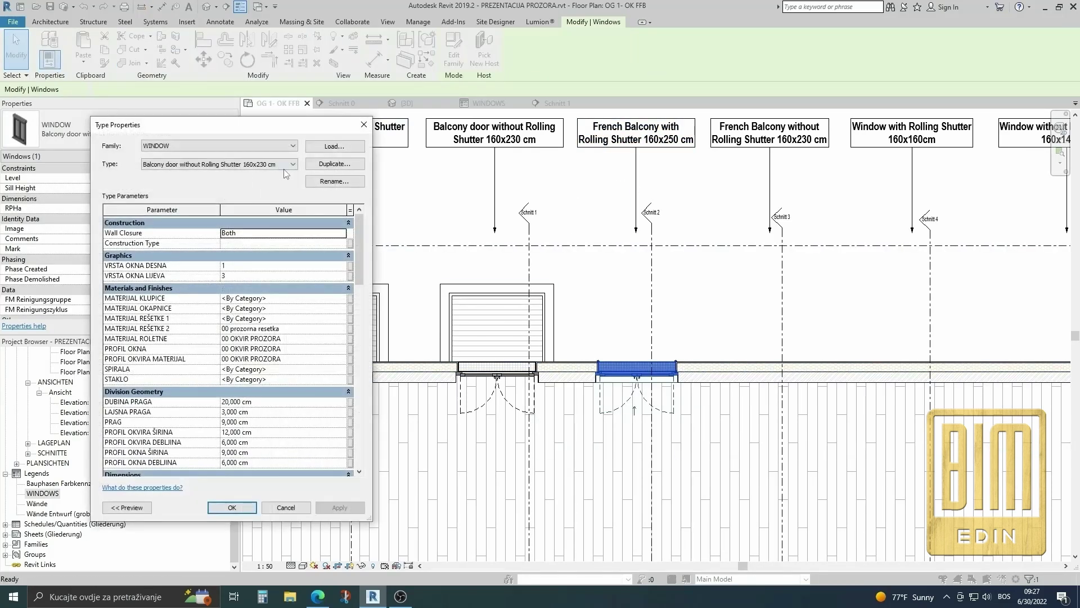
left_click(337, 166)
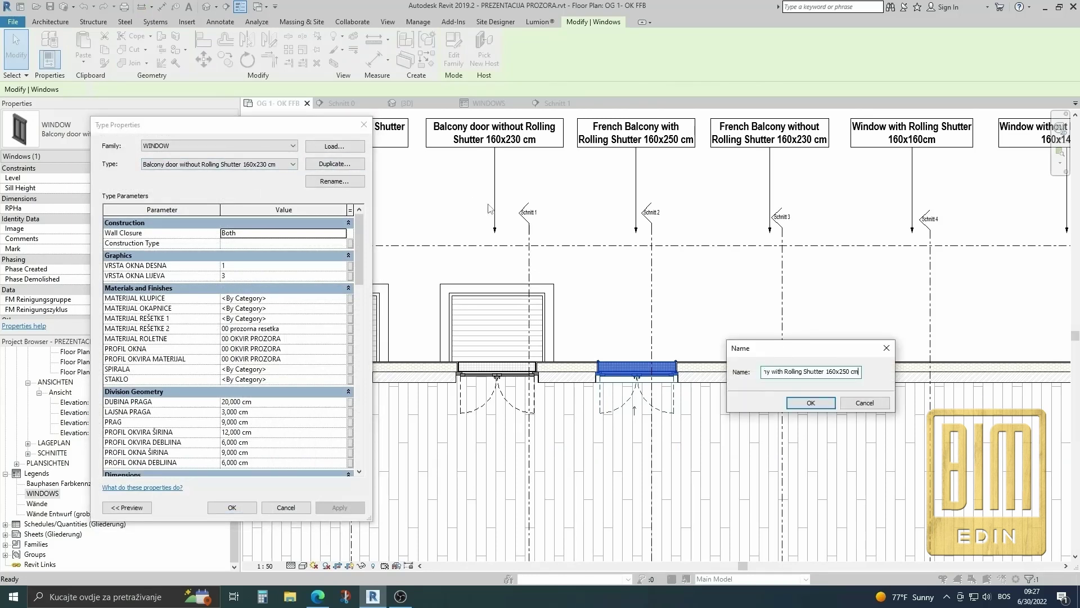
left_click(810, 403)
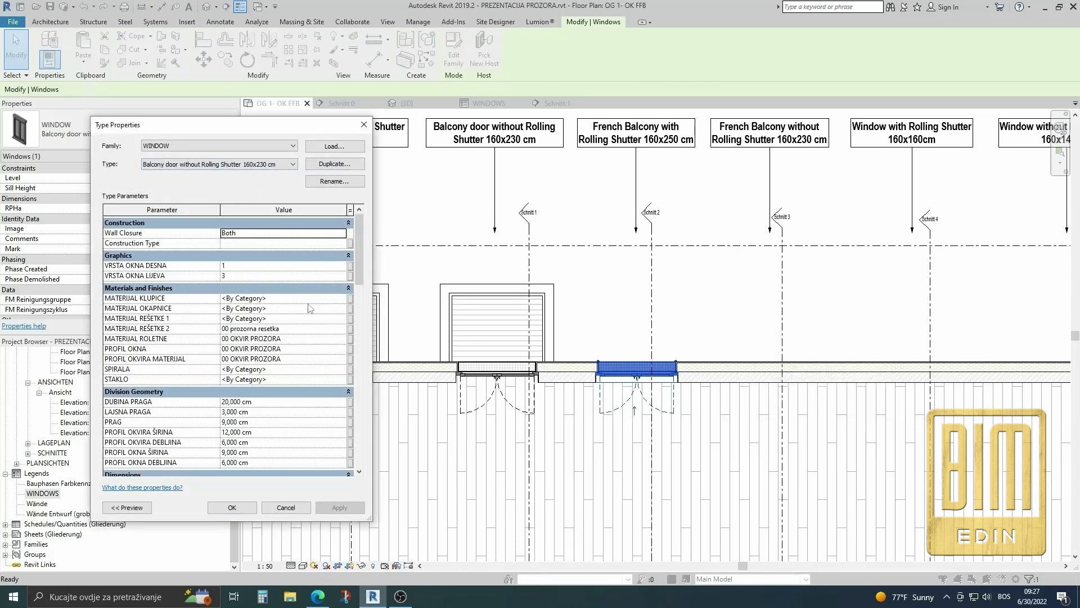
scroll(272, 424, "down", 5)
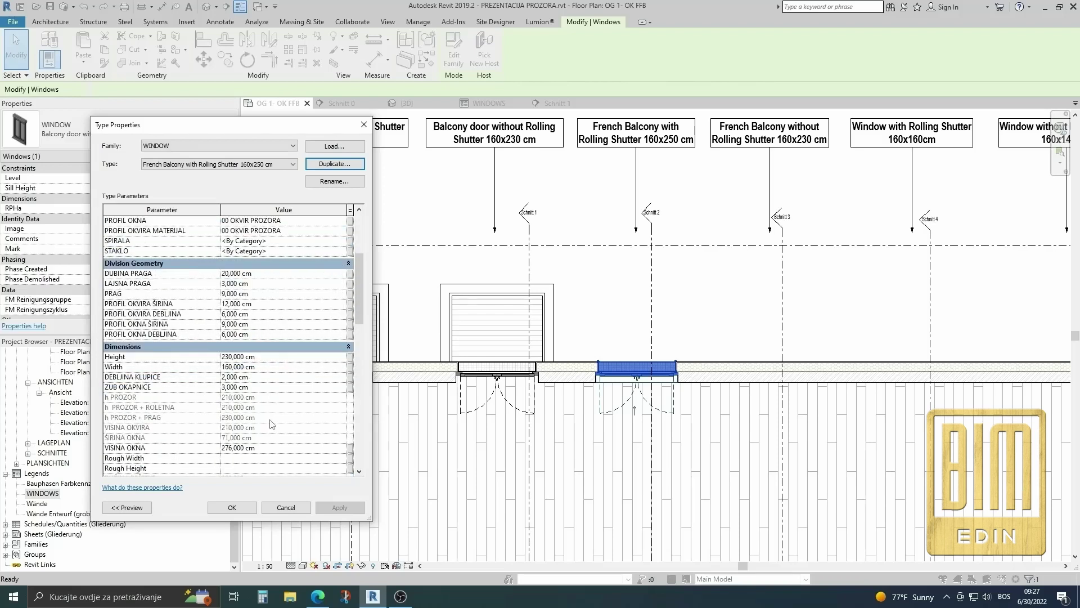
left_click(270, 357)
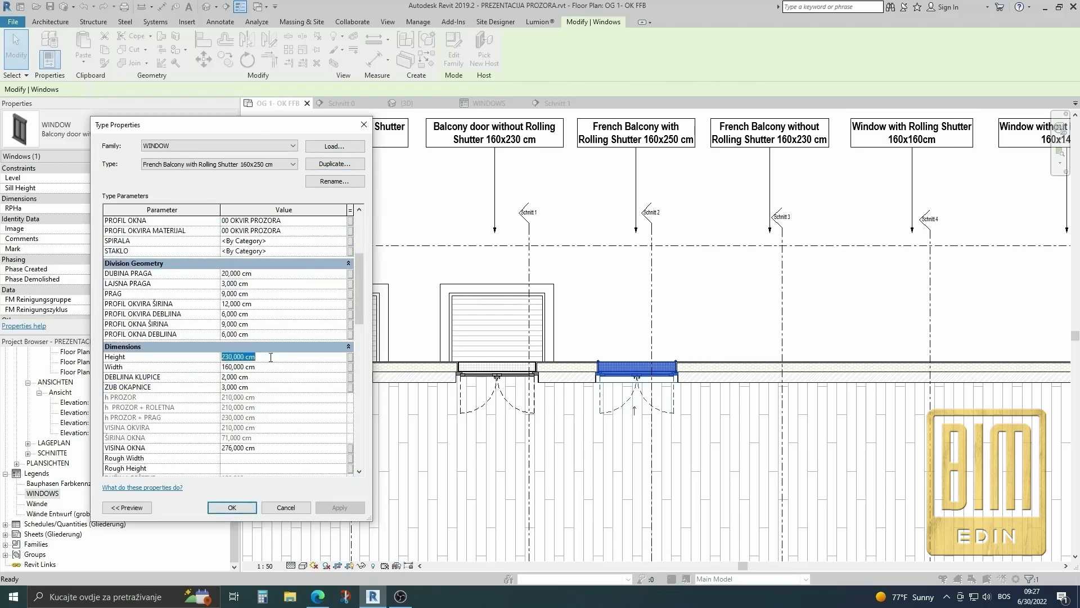
type("250")
scroll(295, 419, "down", 3)
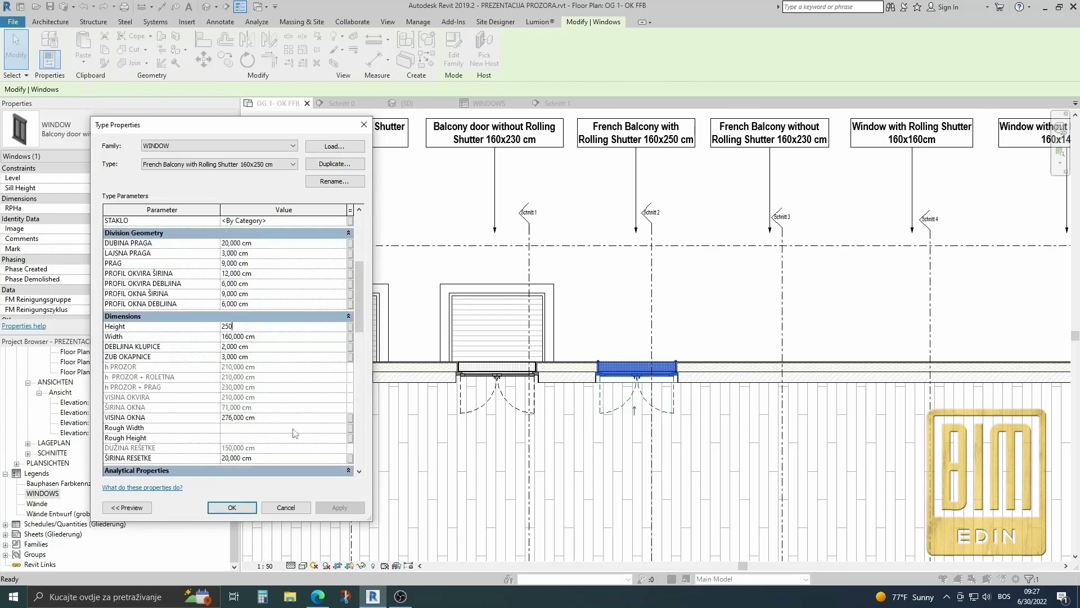
scroll(295, 433, "down", 3)
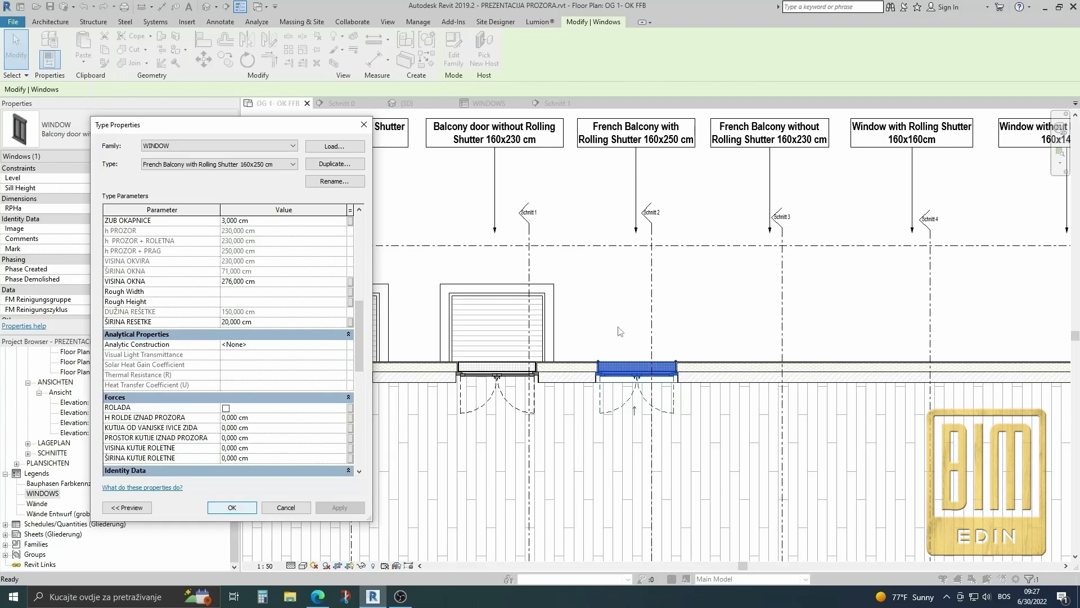
key("Return")
Step: Dismiss the warning, go to section Schnitt 2 and select the French Balcony door
left_click(580, 335)
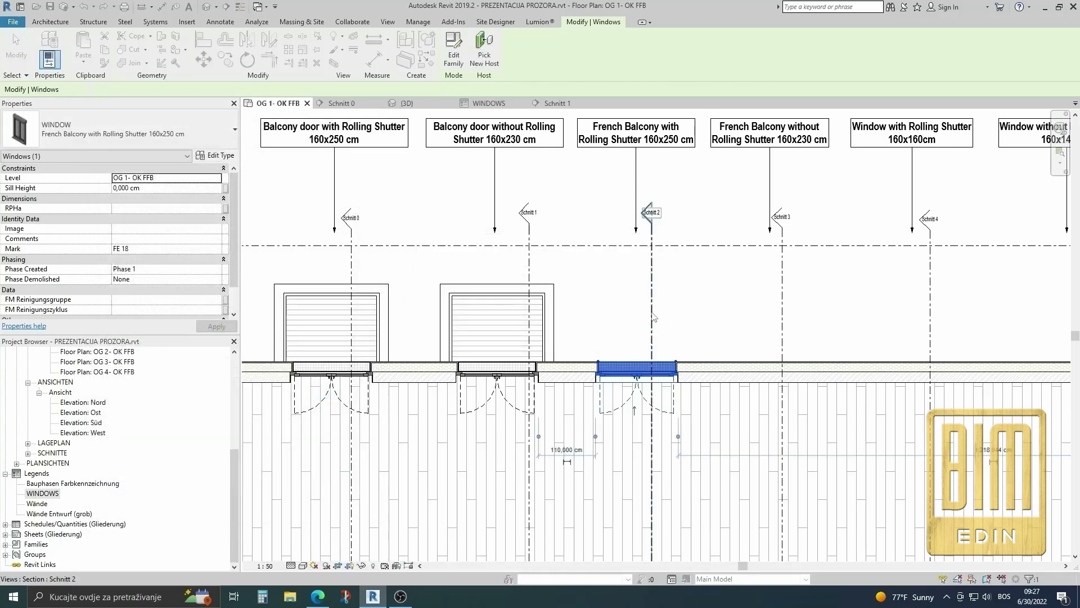
left_click(652, 313)
right_click(652, 314)
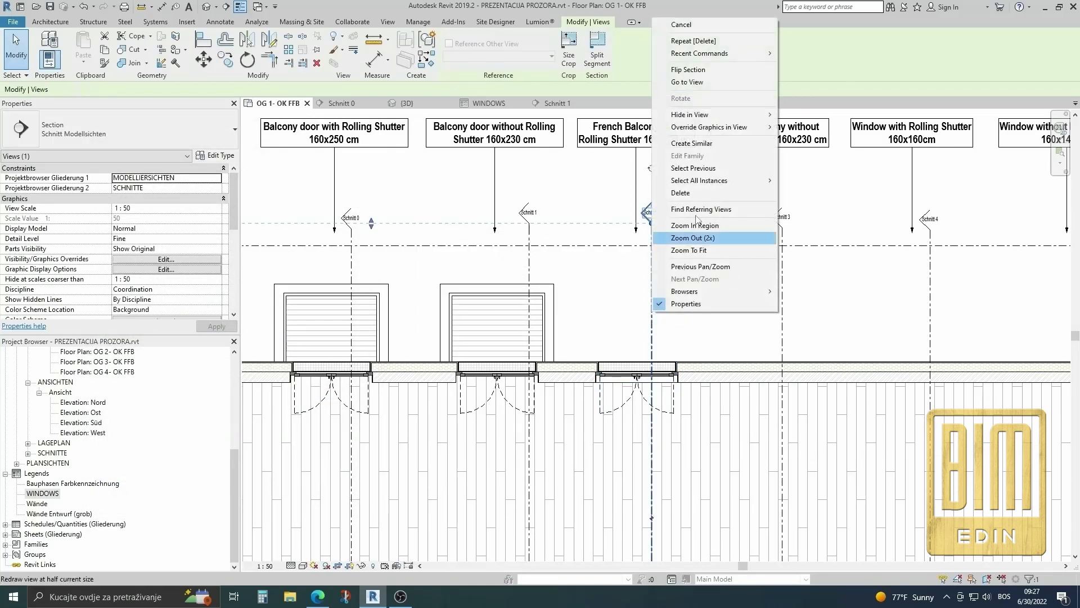
left_click(687, 82)
scroll(732, 206, "up", 2)
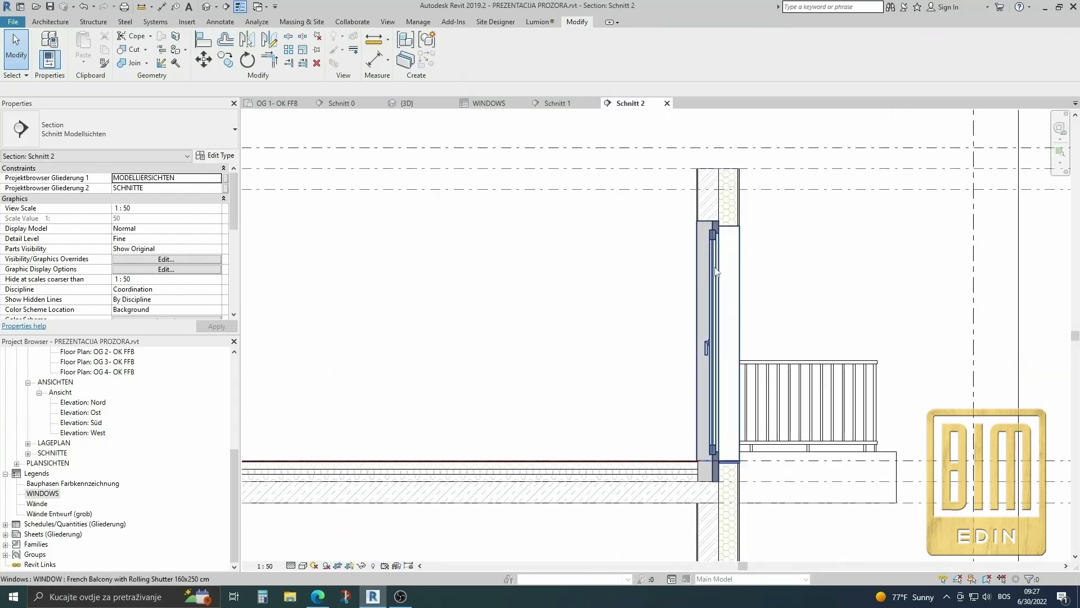
left_click(708, 298)
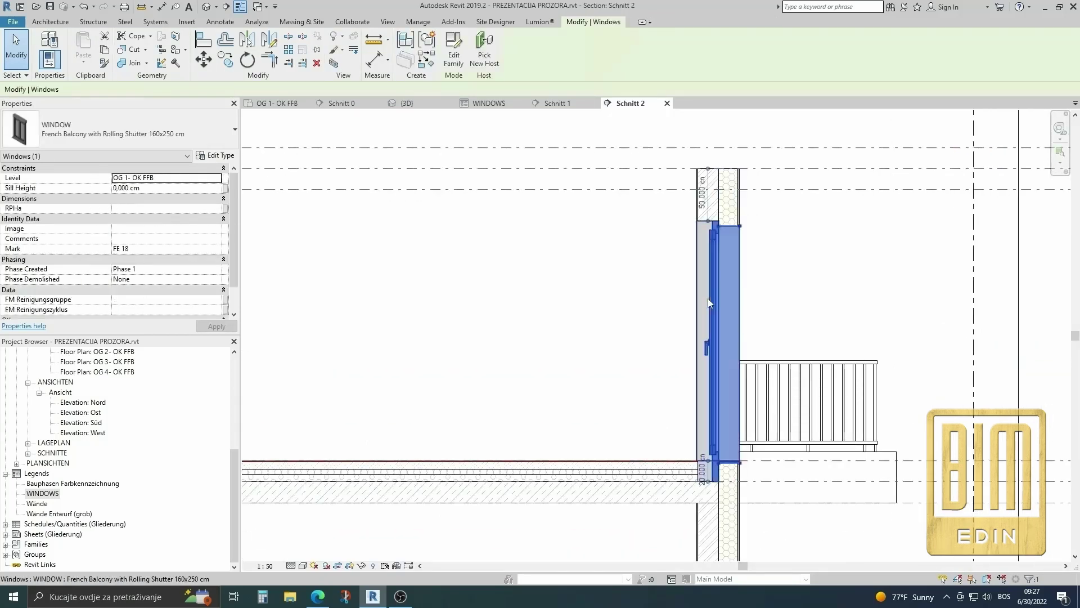
Step: Open the French Balcony type properties and scroll down to the ROLADA option
left_click(216, 159)
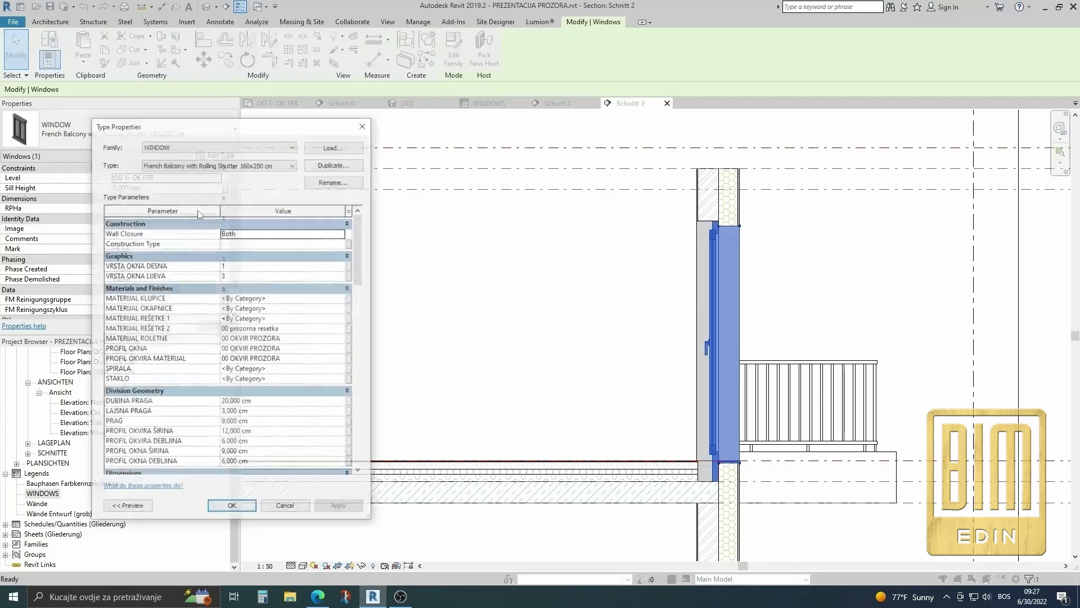
scroll(280, 305, "down", 3)
scroll(280, 304, "down", 5)
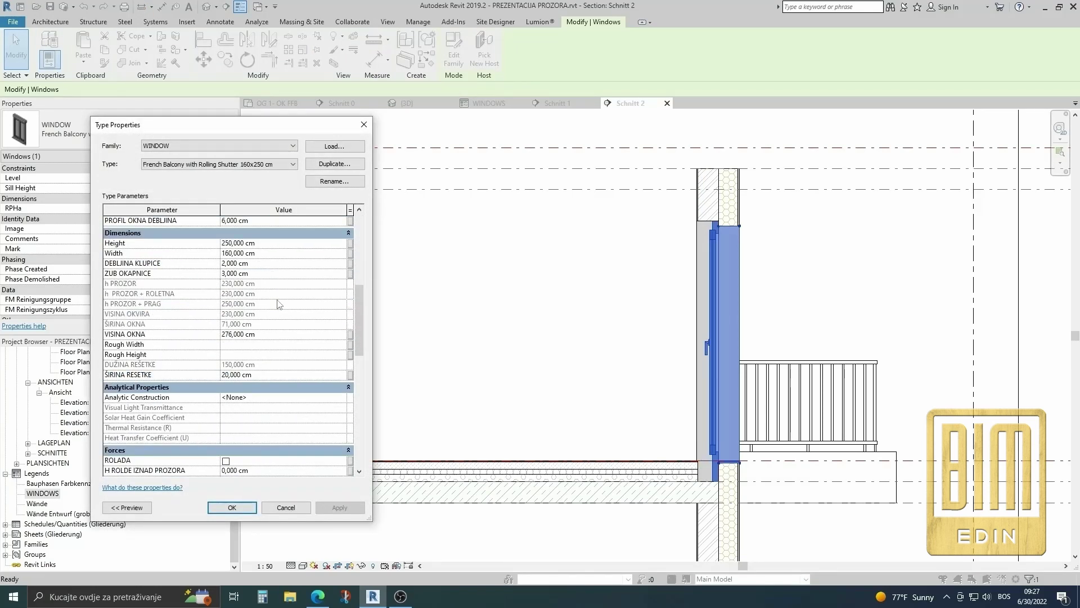
scroll(278, 333, "down", 3)
scroll(245, 350, "down", 1)
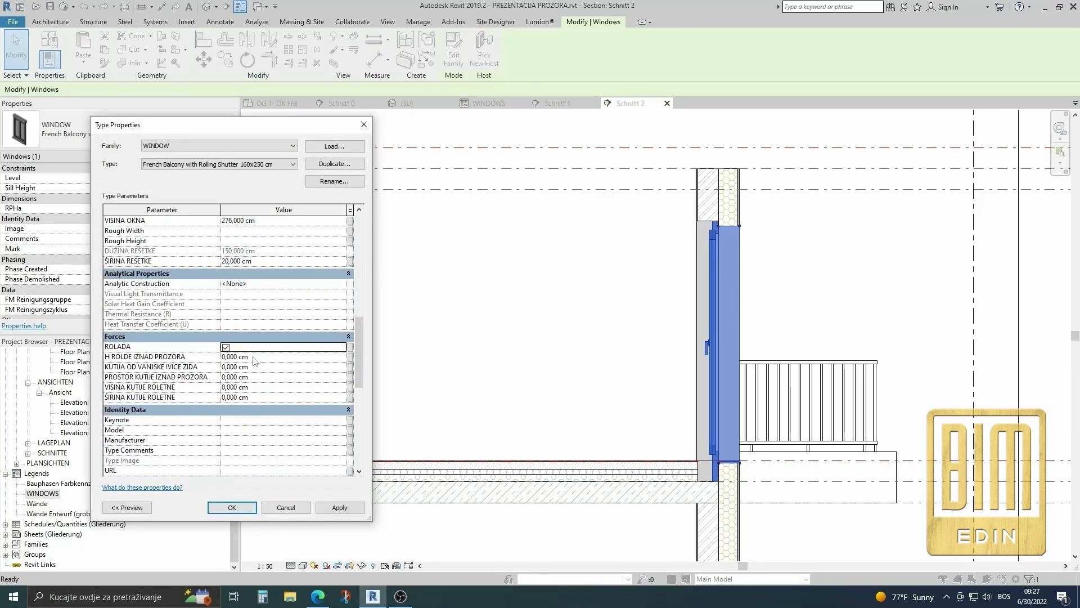
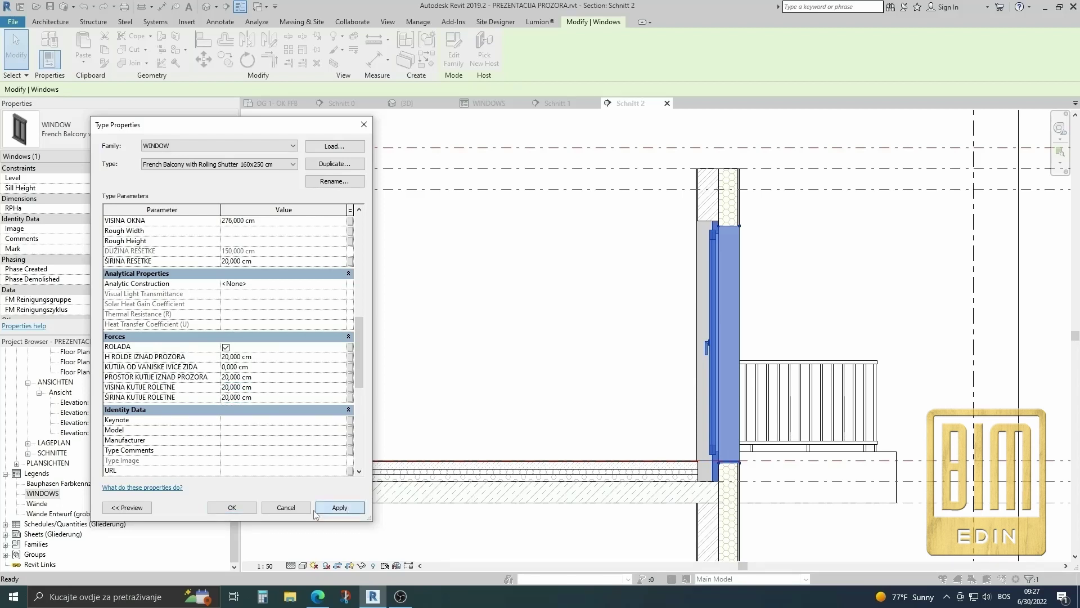
Step: Commit the French Balcony type's 20,000 cm shutter box width, then select the floor in plan OG 1- OK FFB
left_click(248, 506)
left_click(243, 509)
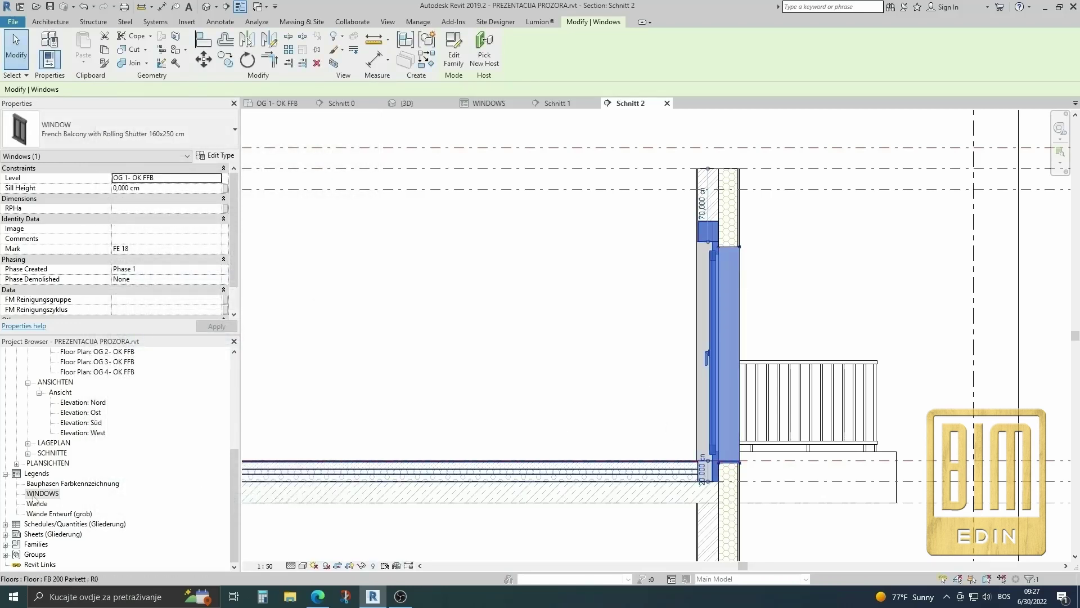
scroll(100, 406, "up", 2)
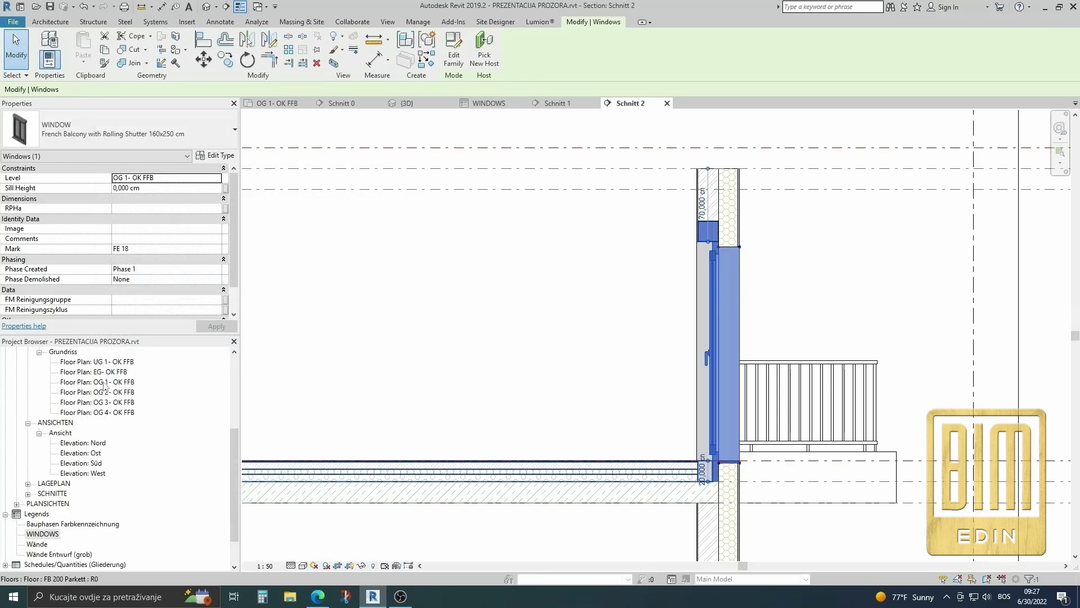
double_click(104, 383)
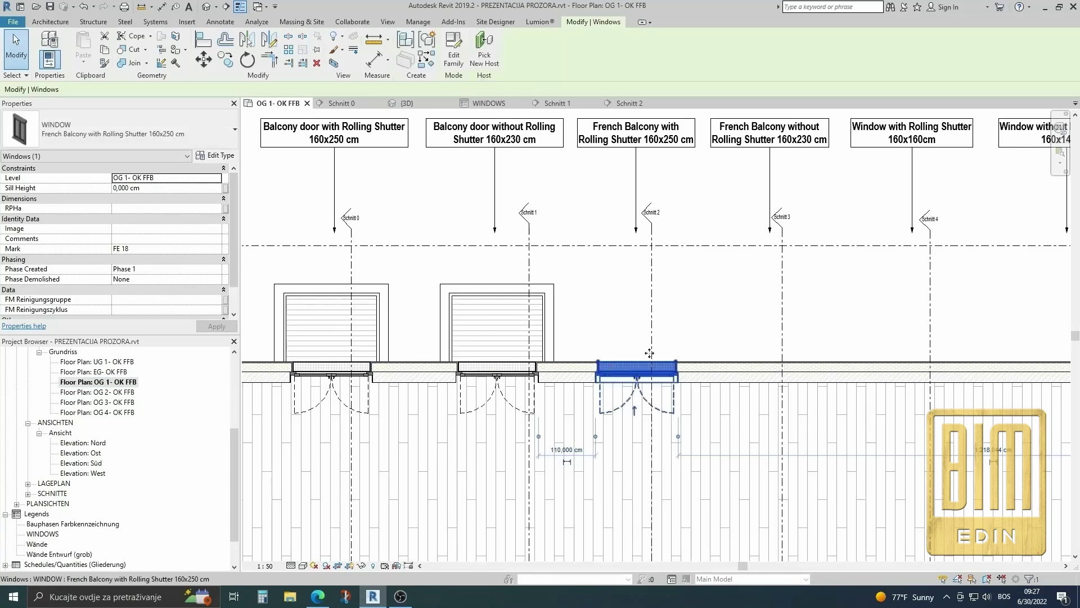
scroll(651, 399, "up", 1)
scroll(585, 374, "up", 3)
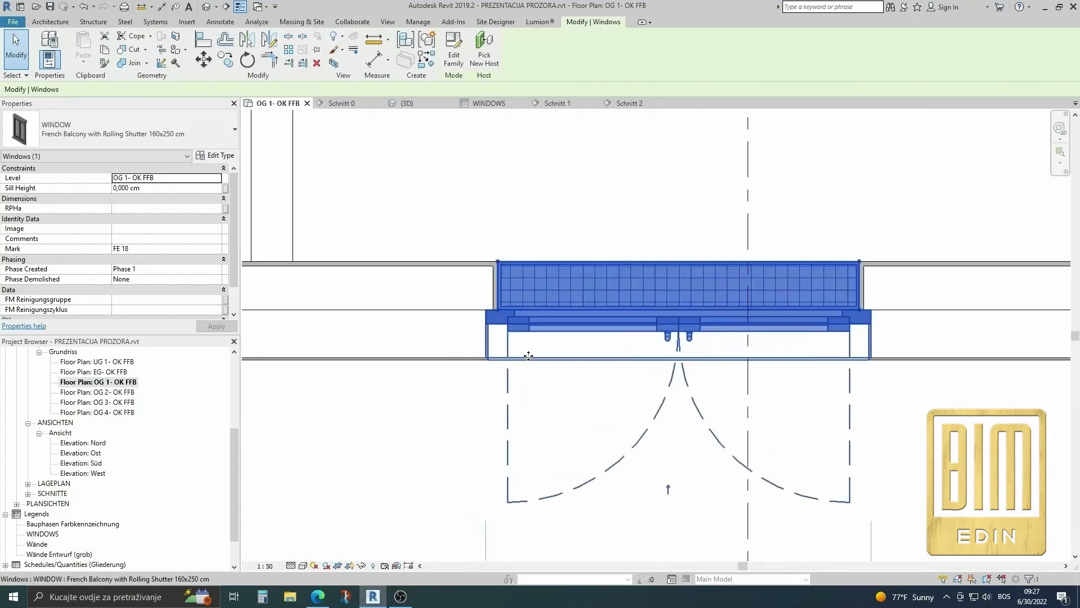
left_click(533, 362)
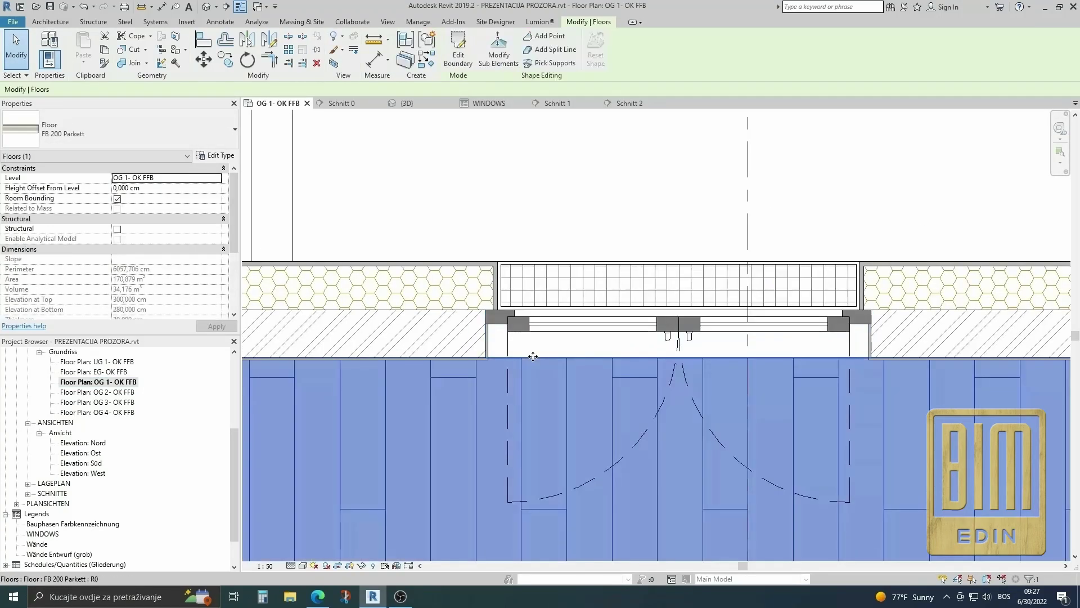
Step: Re-sketch the FB 200 Parkett floor boundary from the walls and split it at the window edge
left_click(456, 59)
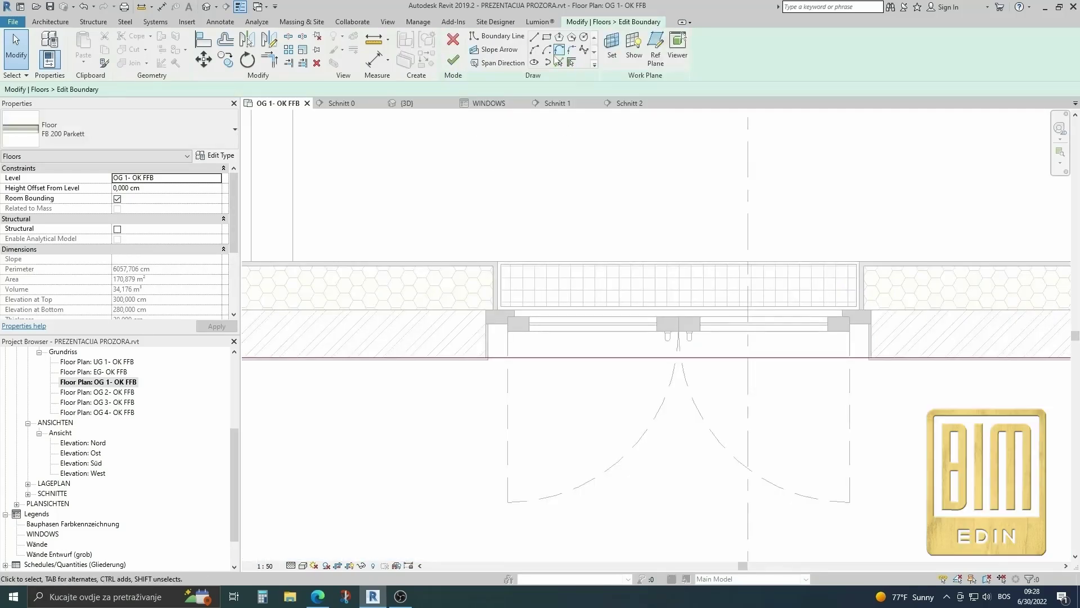
left_click(558, 62)
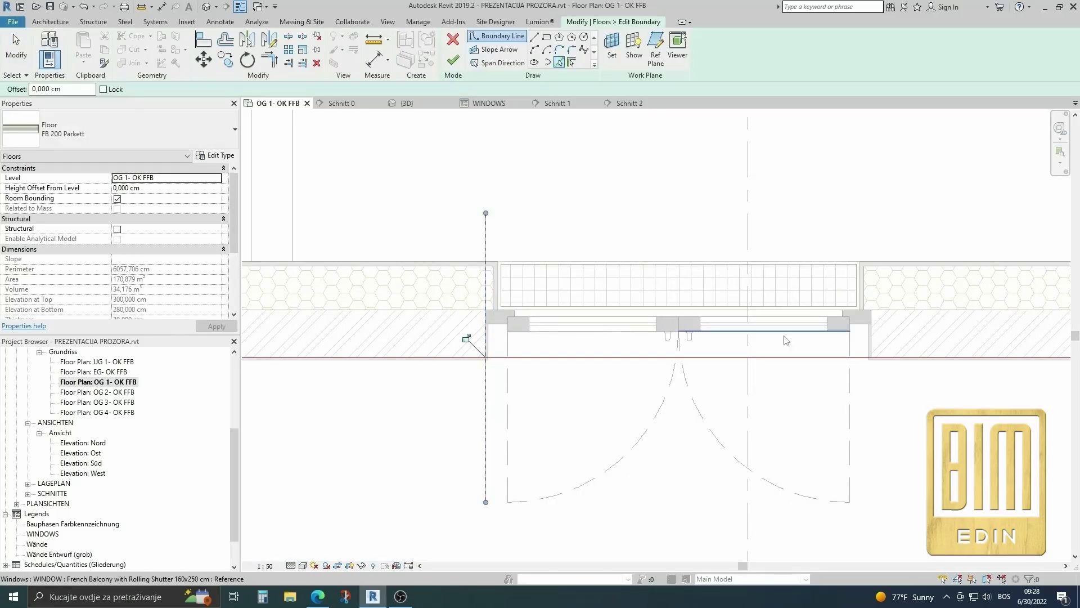
scroll(876, 322, "up", 2)
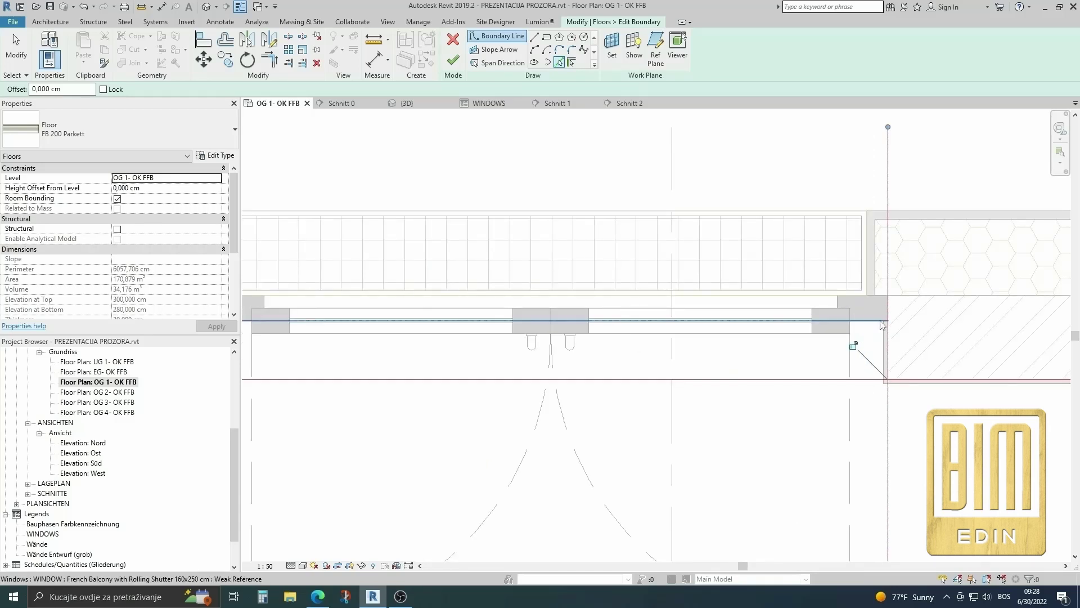
scroll(710, 308, "down", 2)
scroll(710, 308, "down", 1)
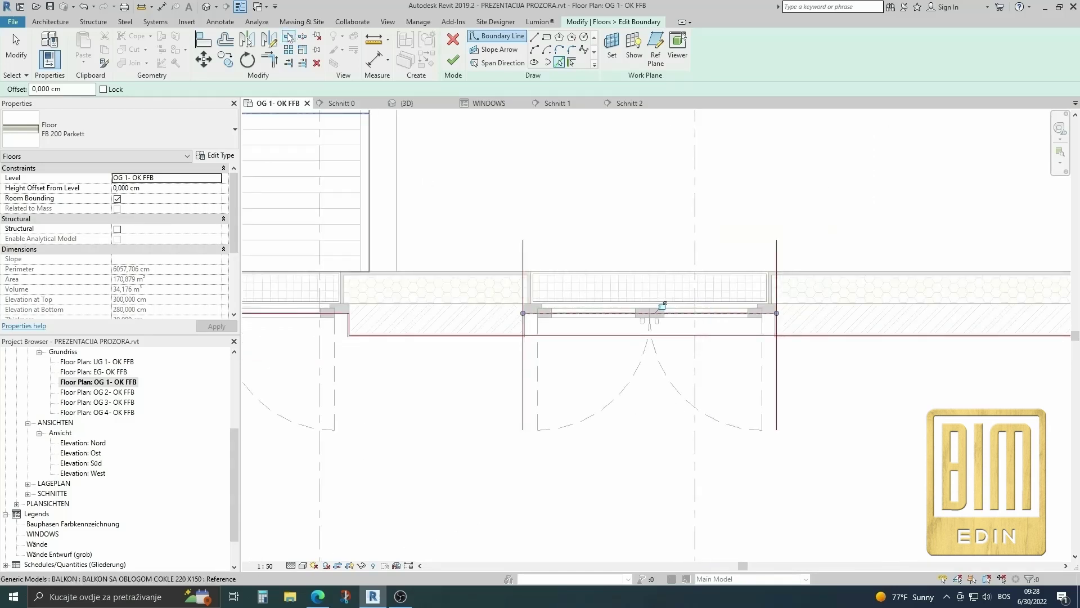
left_click(663, 307)
key("s")
key("l")
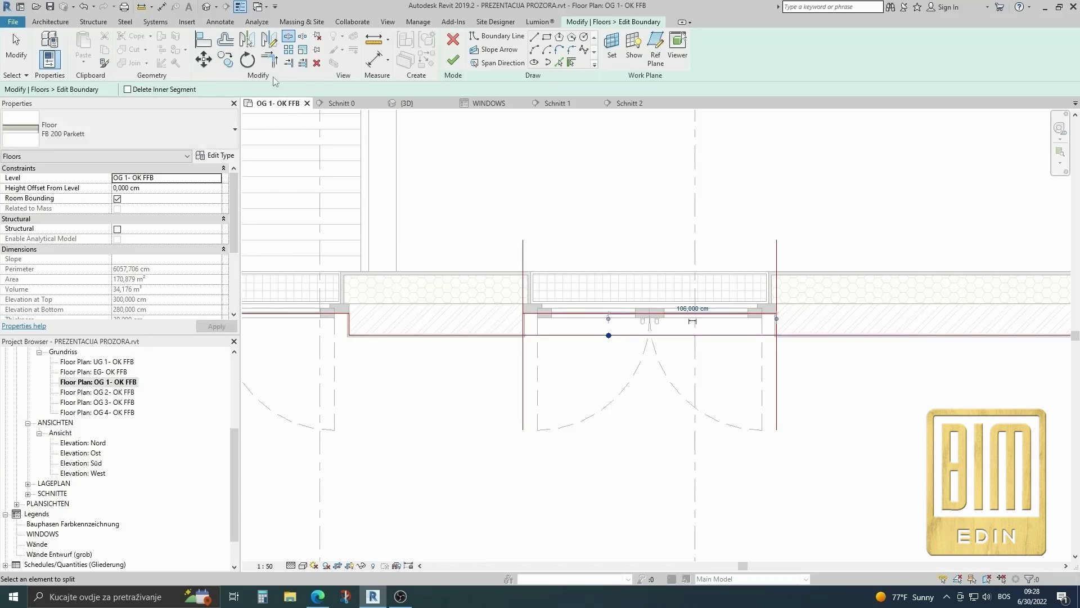
Step: Trim the left and right boundary lines into corners and finish the floor edit
left_click(269, 58)
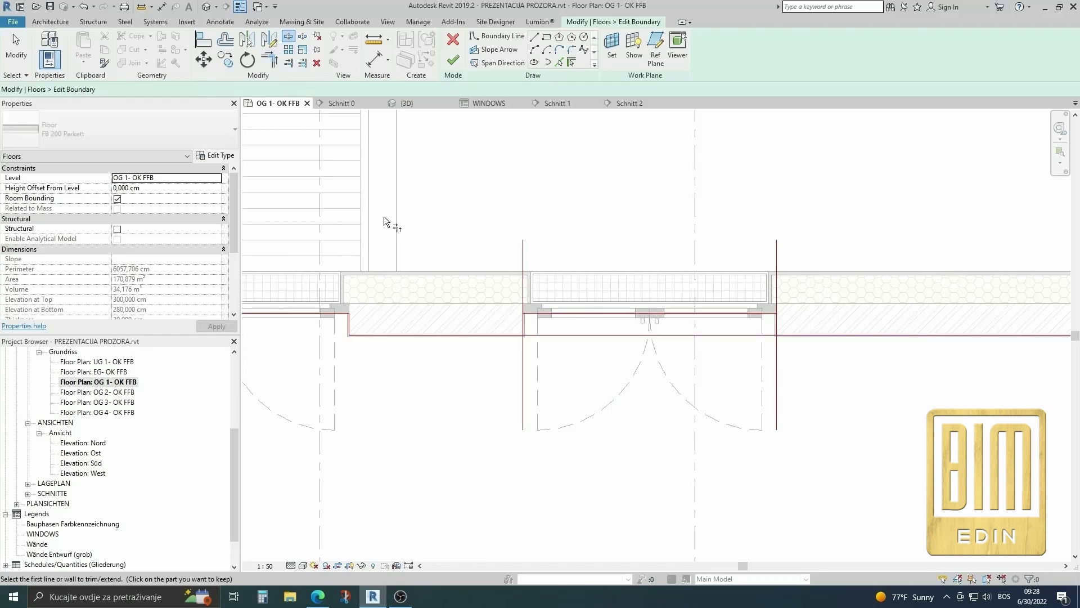
left_click(532, 322)
left_click(762, 312)
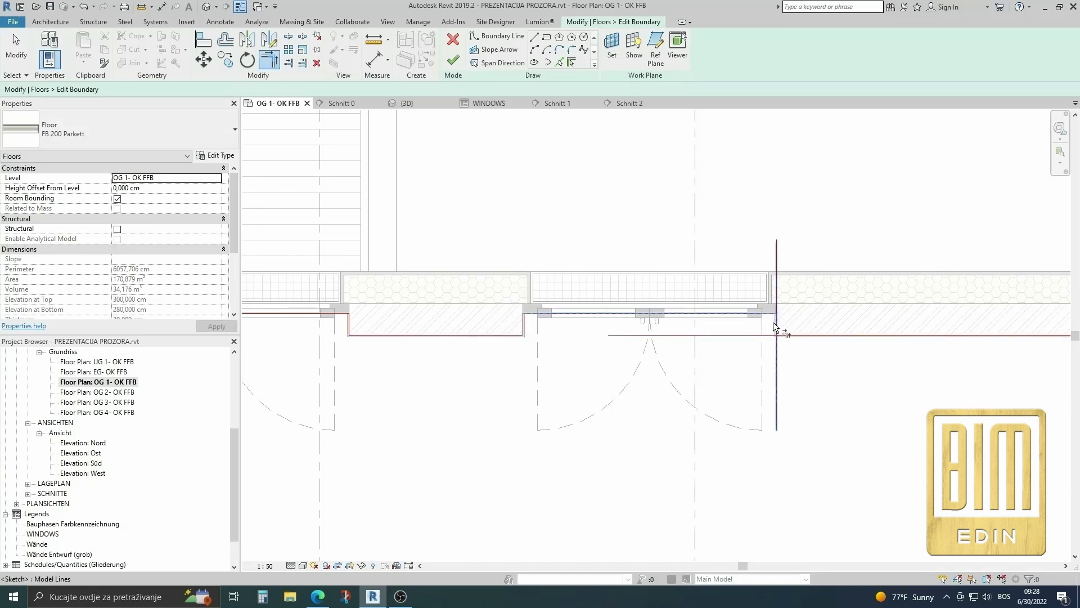
left_click(453, 61)
scroll(574, 219, "down", 1)
Step: Go to section view Schnitt 2 from the section line
key("Escape")
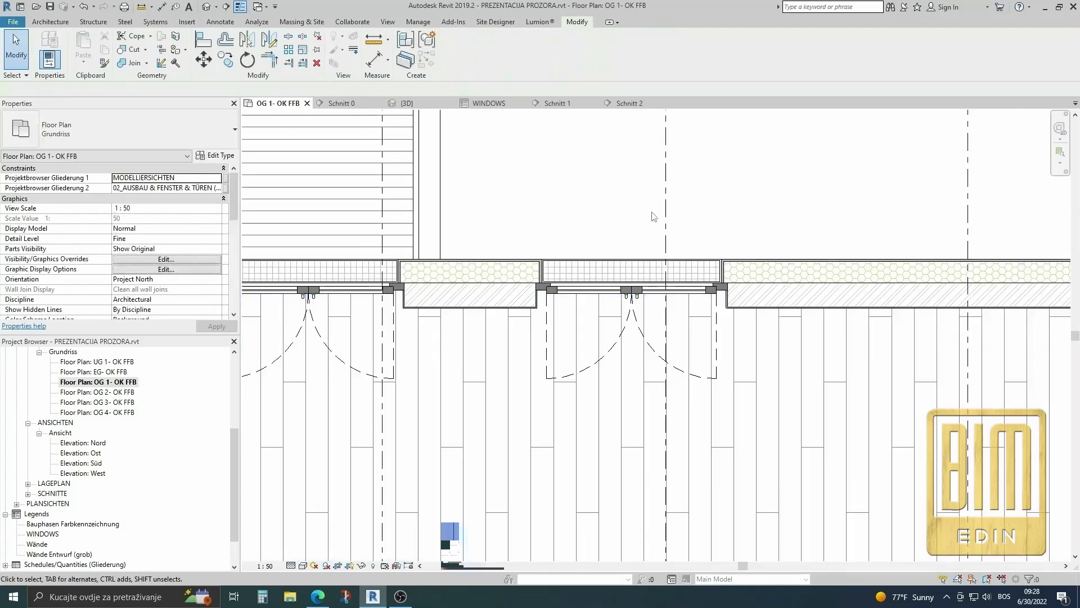
right_click(665, 214)
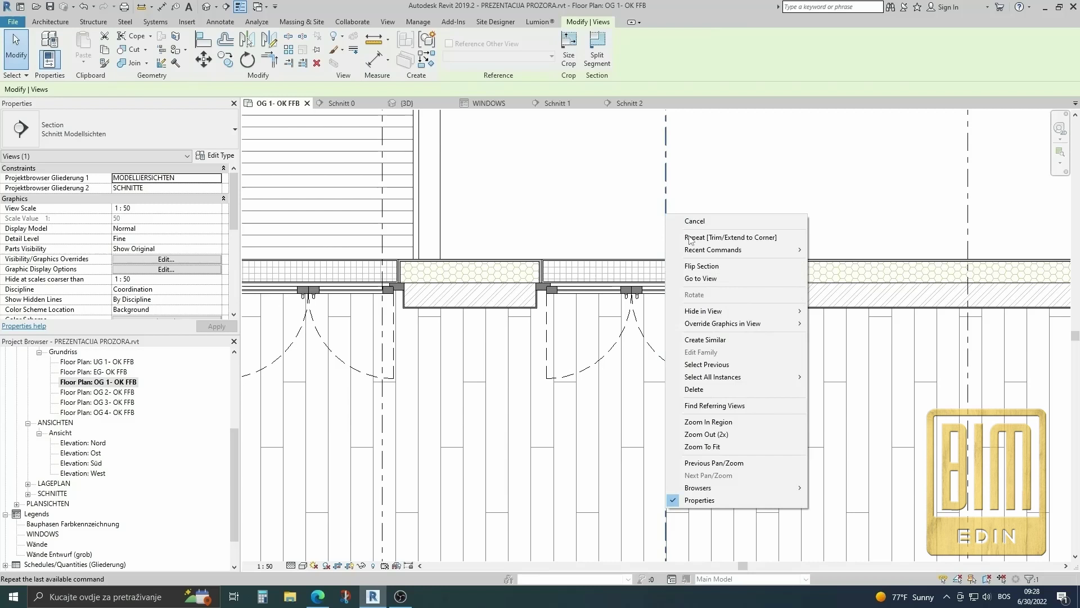
left_click(703, 279)
scroll(707, 286, "up", 3)
scroll(671, 446, "down", 1)
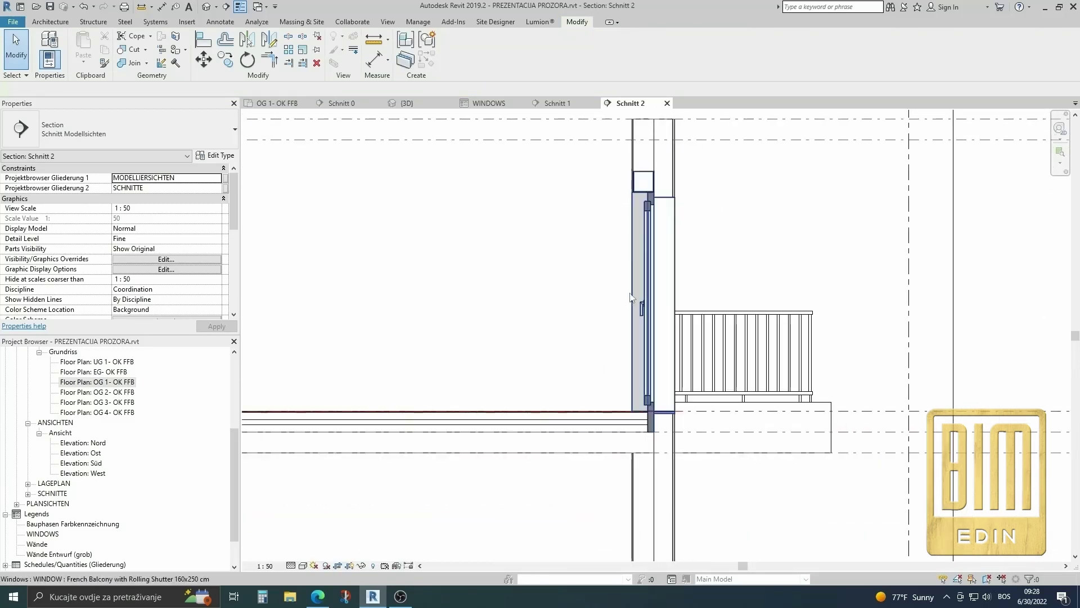
scroll(670, 446, "down", 1)
scroll(671, 446, "up", 1)
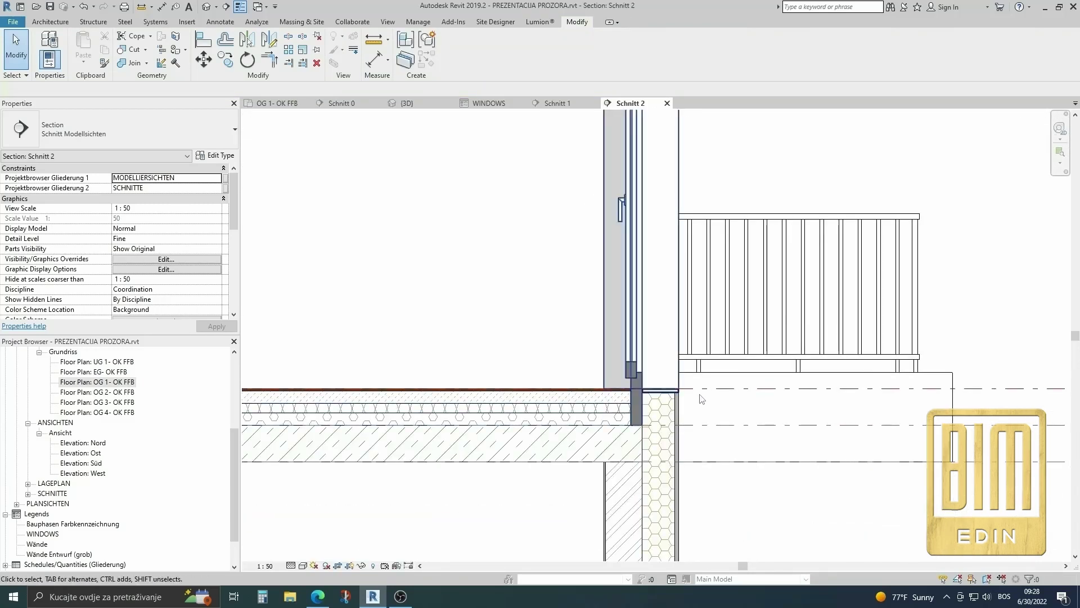
Step: Turn on OKAPNICA in the French Balcony window's type properties and apply it
left_click(639, 377)
left_click(215, 156)
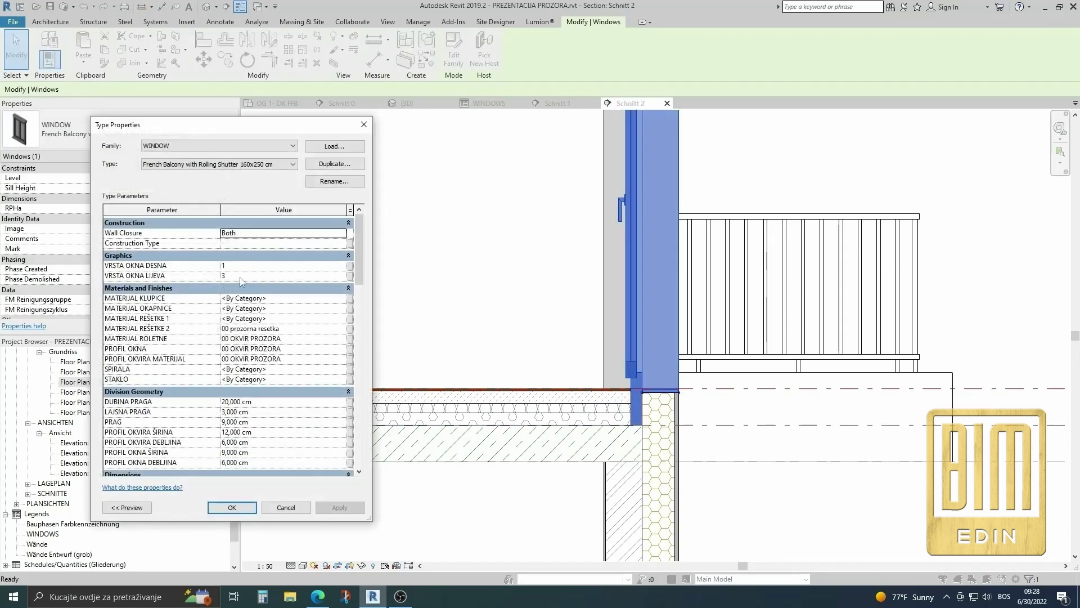
scroll(258, 383, "down", 4)
scroll(260, 388, "down", 3)
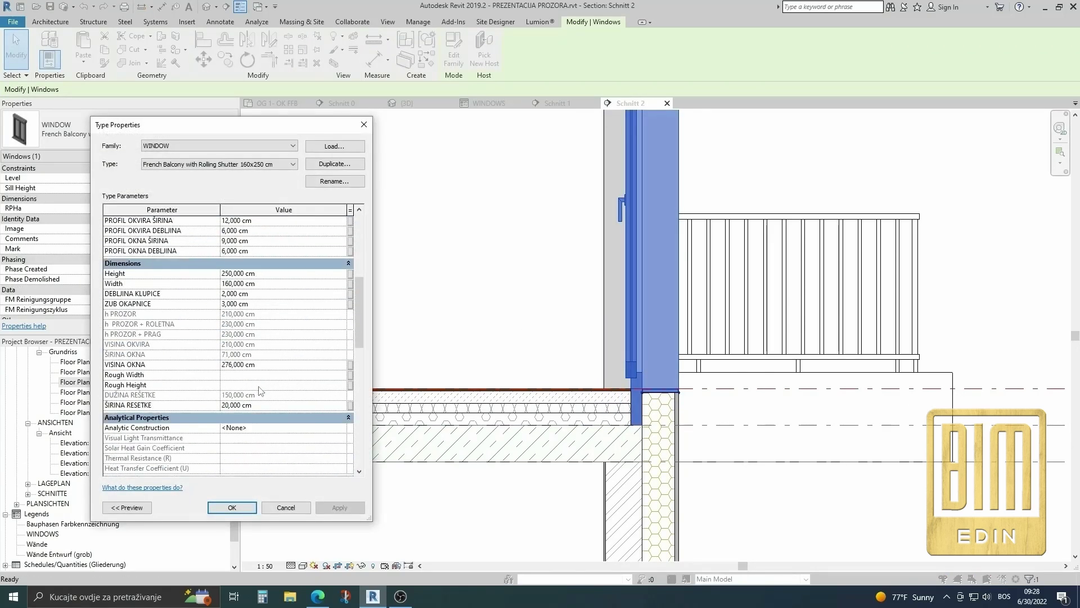
scroll(261, 391, "down", 2)
left_click(279, 352)
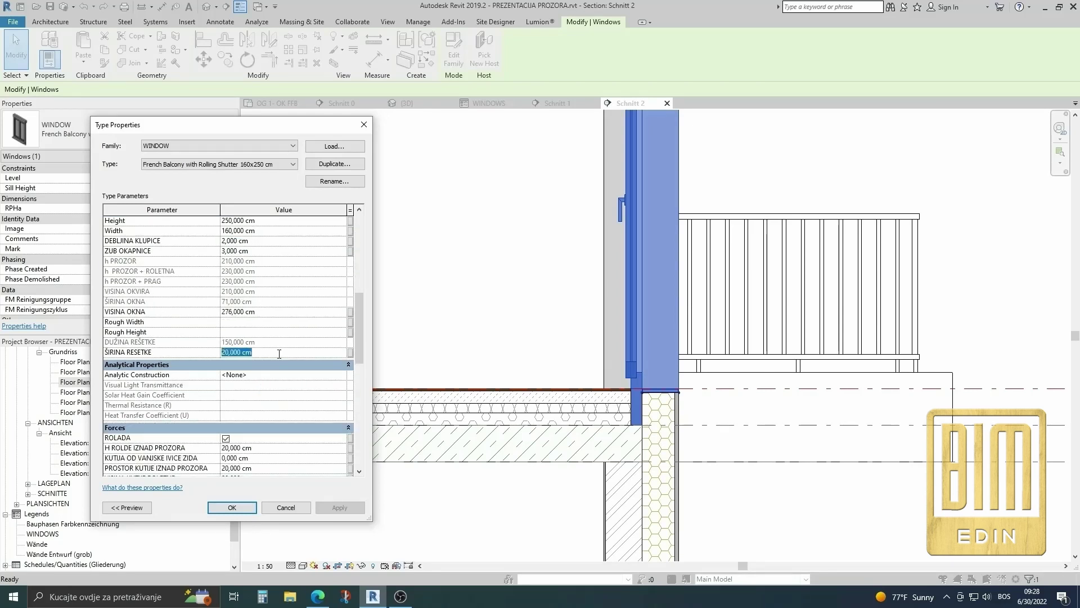
type("23")
scroll(279, 353, "down", 2)
scroll(272, 383, "down", 3)
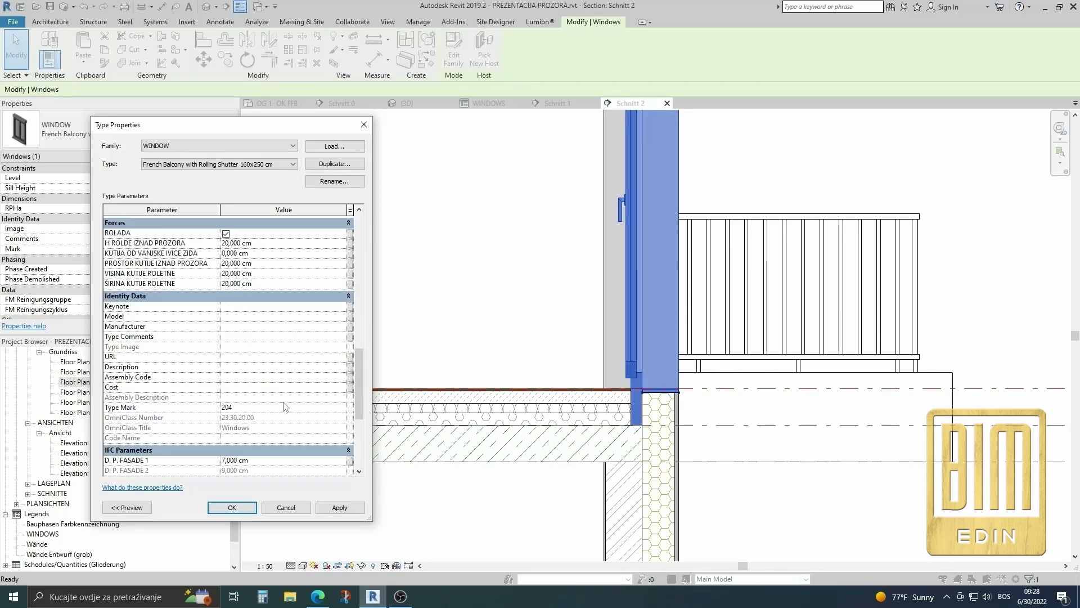
scroll(269, 405, "down", 3)
scroll(267, 417, "down", 2)
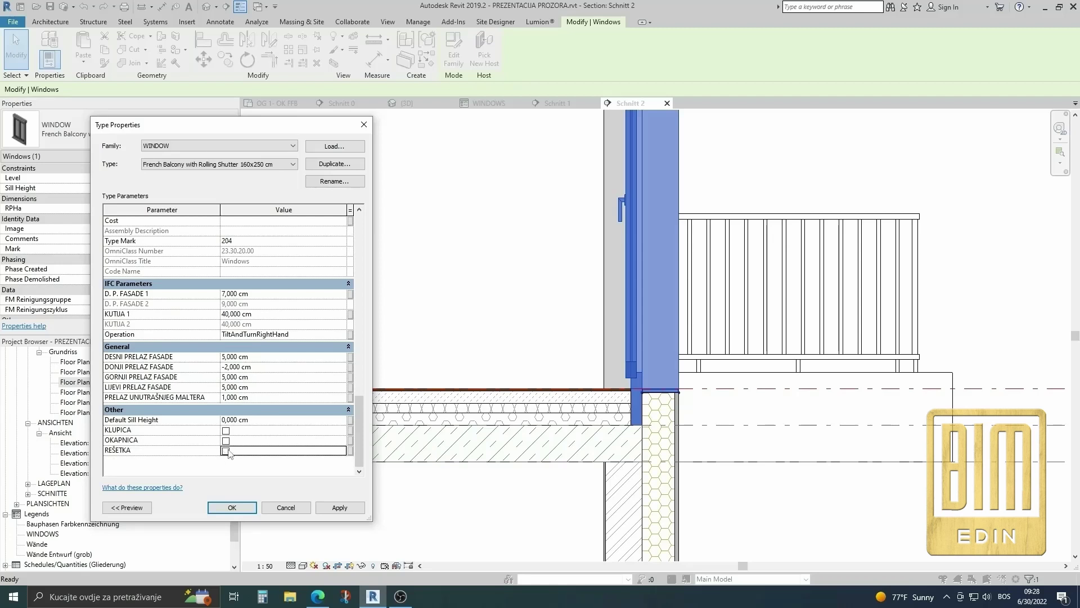
key("Up")
left_click(347, 511)
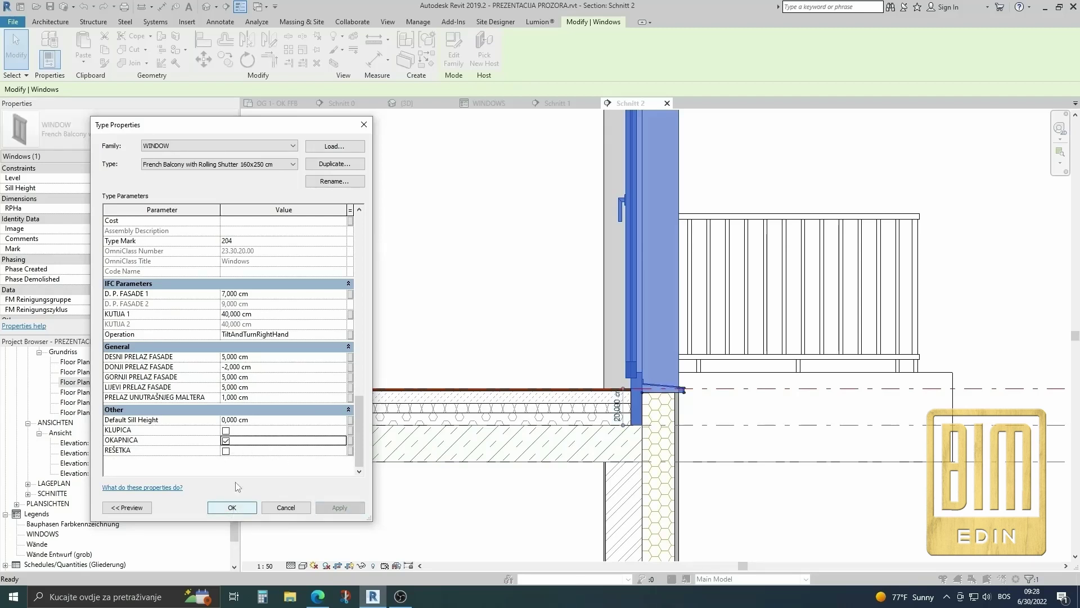
Step: Set the DONJI PRELAZ FASADE offset to 5,000 cm and commit the type
left_click(273, 367)
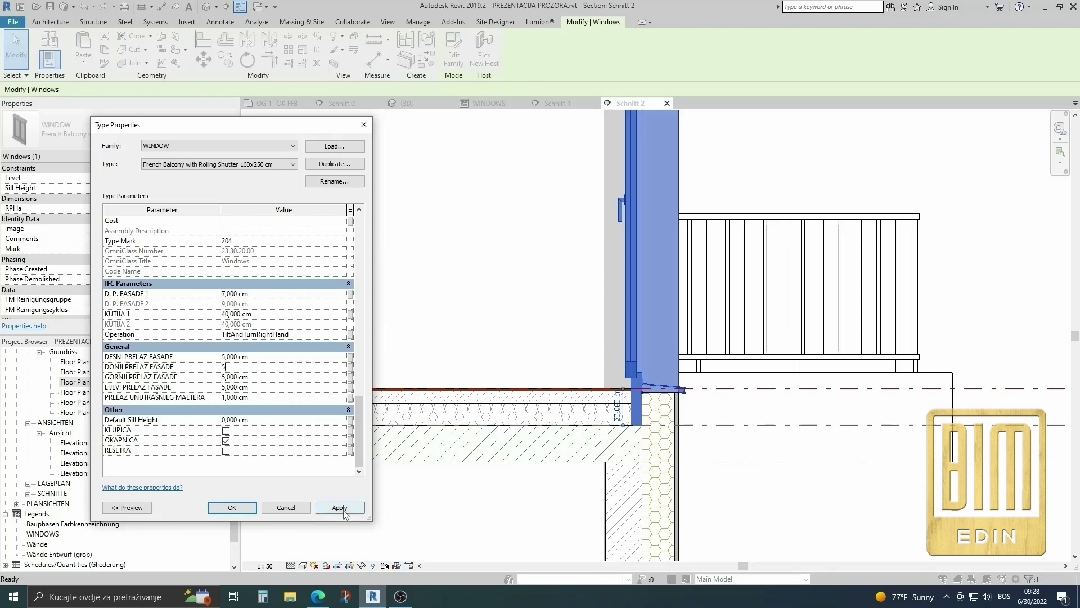
left_click(231, 508)
left_click(551, 319)
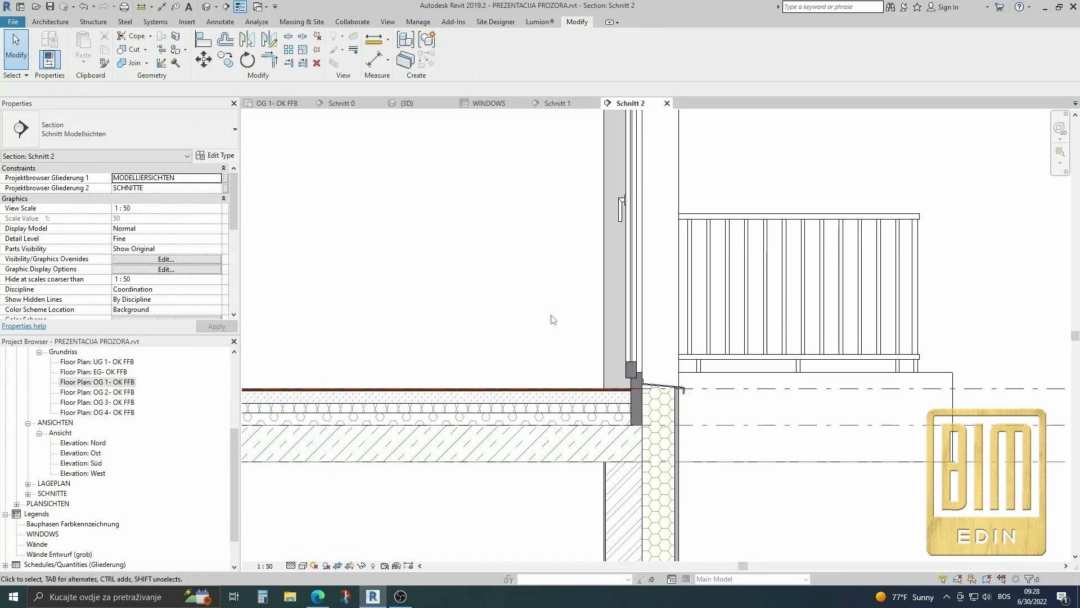
Step: Inspect the new window sill and balconies in the default 3D view, then reopen plan OG 1- OK FFB
left_click(206, 7)
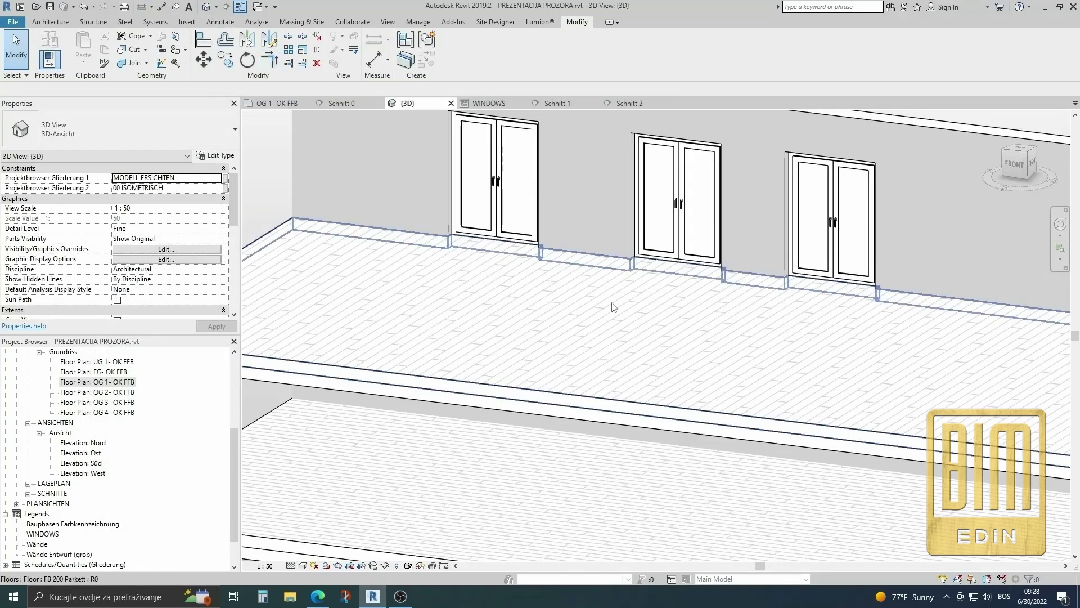
scroll(615, 309, "down", 5)
scroll(754, 221, "up", 2)
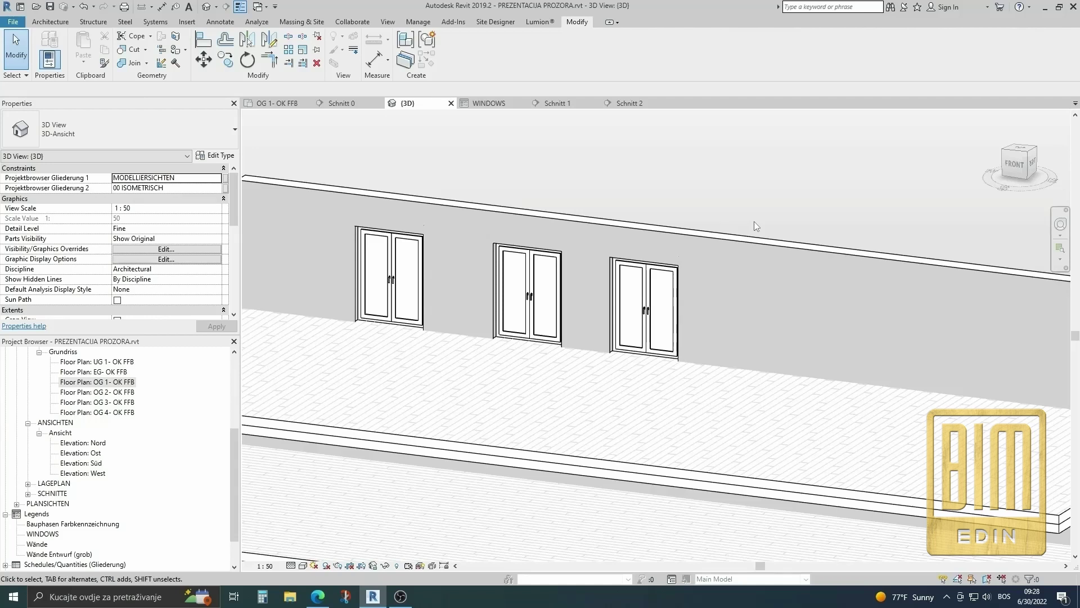
scroll(619, 242, "down", 2)
scroll(873, 224, "down", 2)
mouse_move(900, 233)
middle_mouse_down("shift")
mouse_move(747, 313)
mouse_move(733, 336)
middle_mouse_up("shift")
scroll(733, 336, "up", 4)
scroll(690, 332, "up", 3)
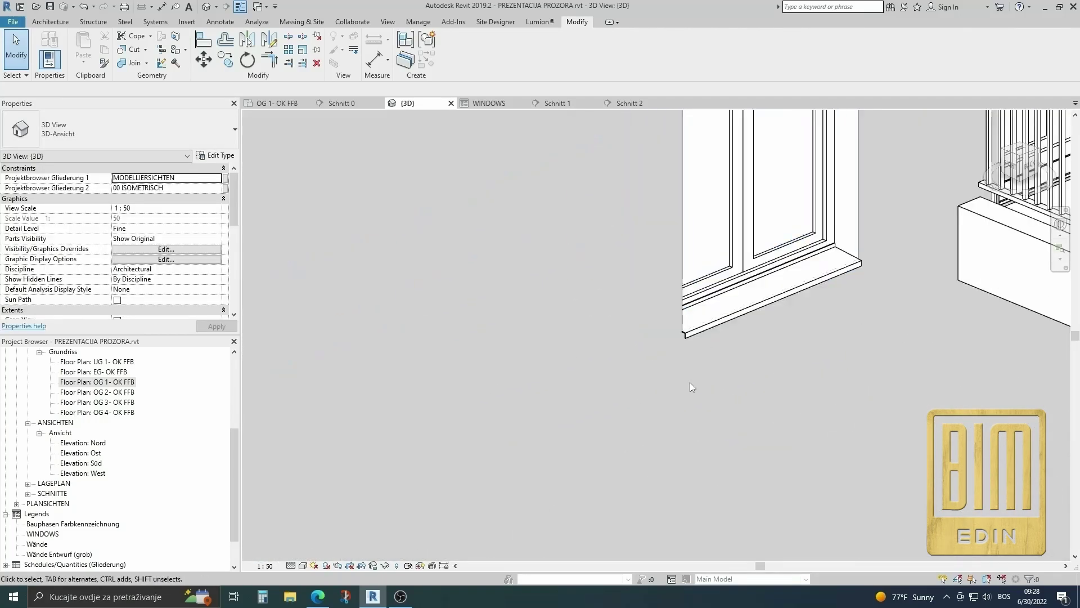
scroll(707, 430, "down", 2)
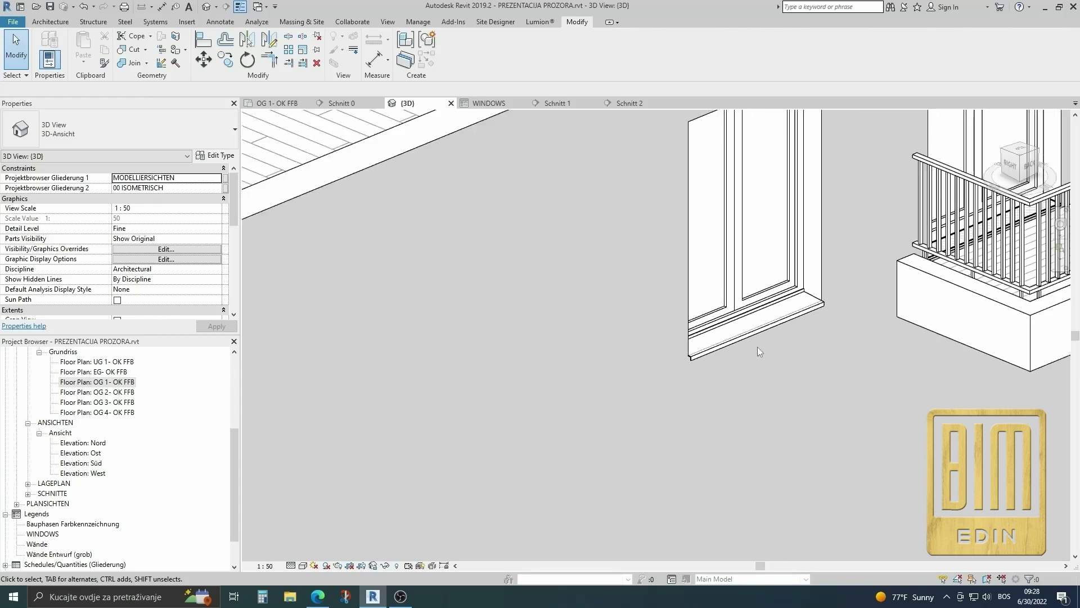
double_click(101, 381)
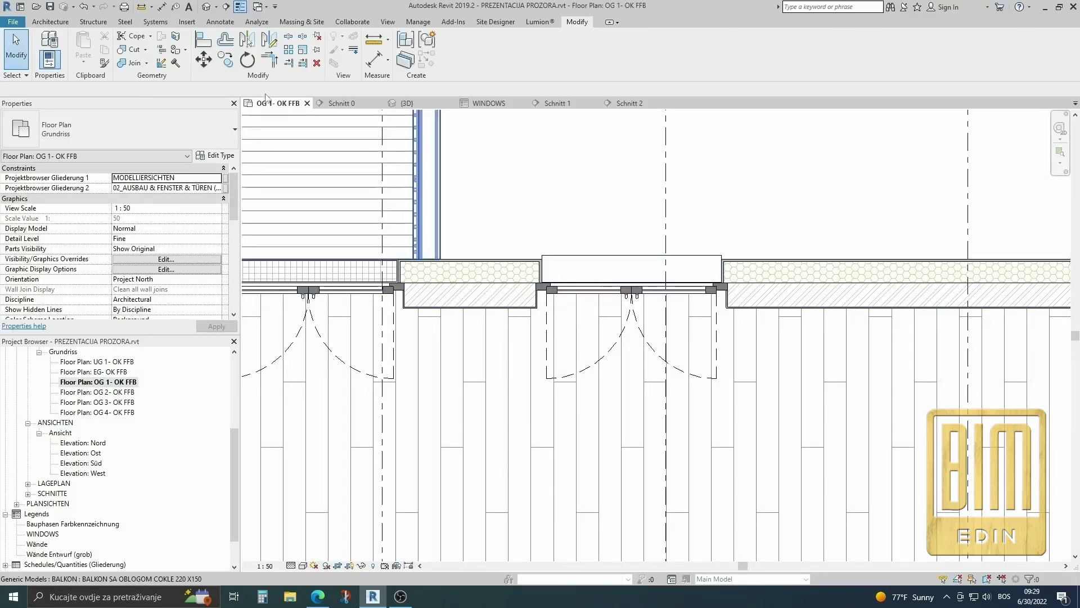
Step: Draw a Vertikale Stäbe railing between the window-box edges and check it in the 3D view
left_click(51, 21)
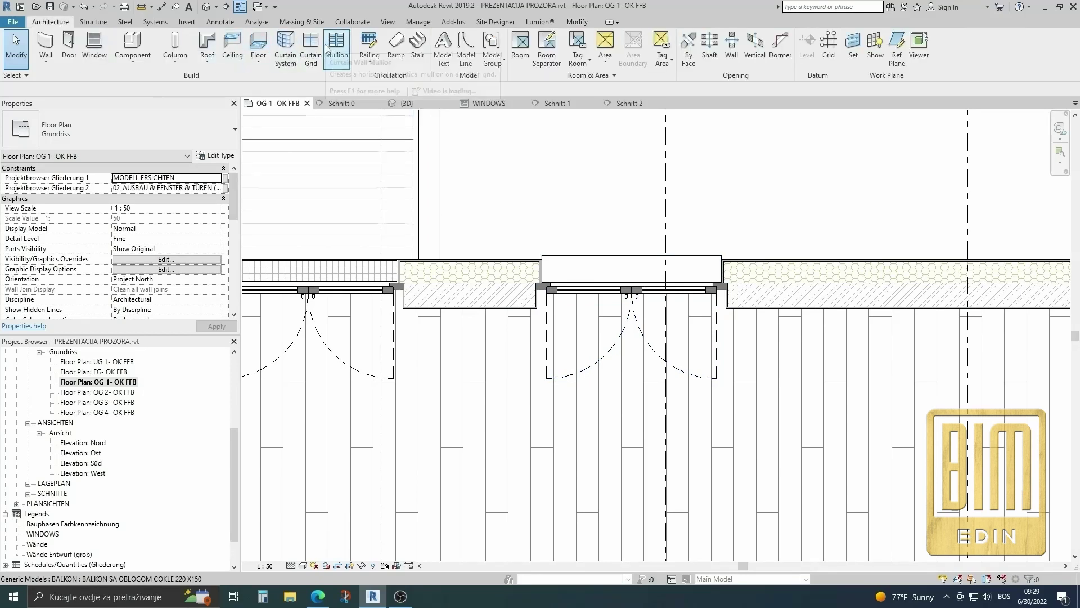
left_click(369, 42)
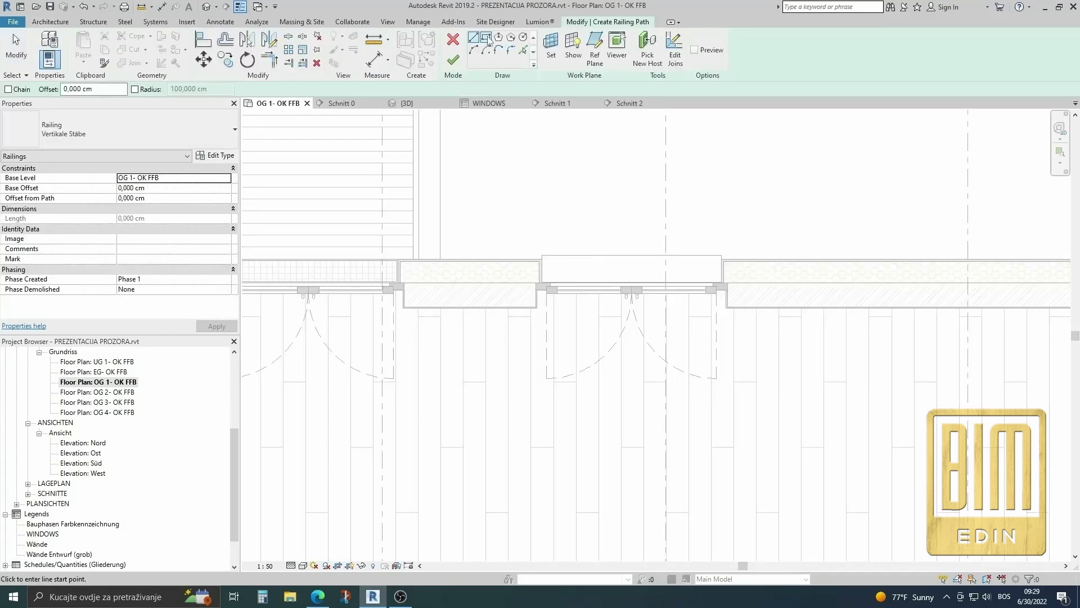
scroll(552, 278, "up", 2)
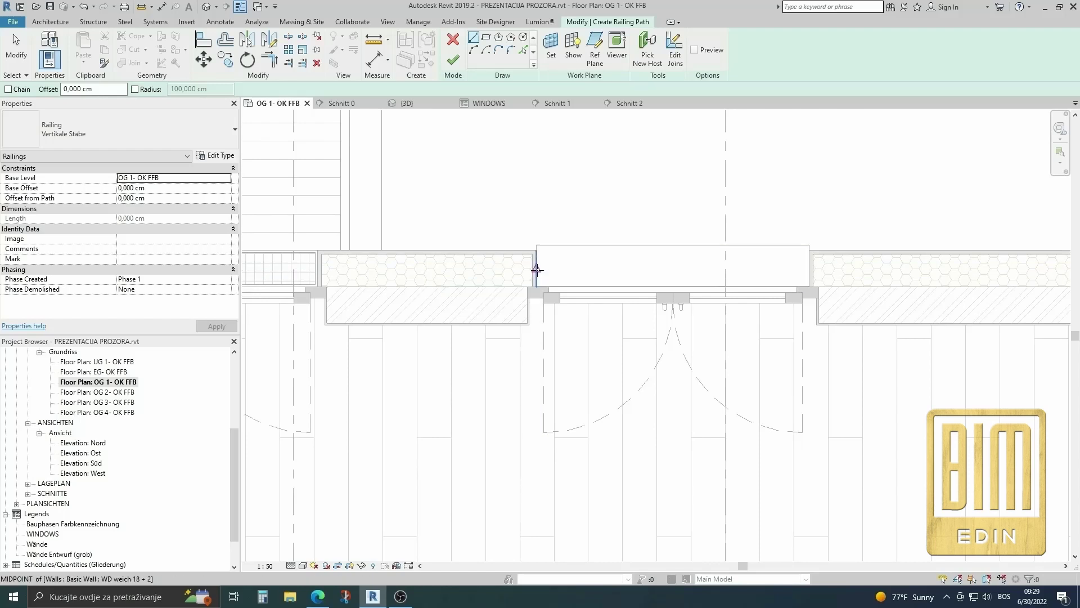
left_click(536, 268)
left_click(809, 268)
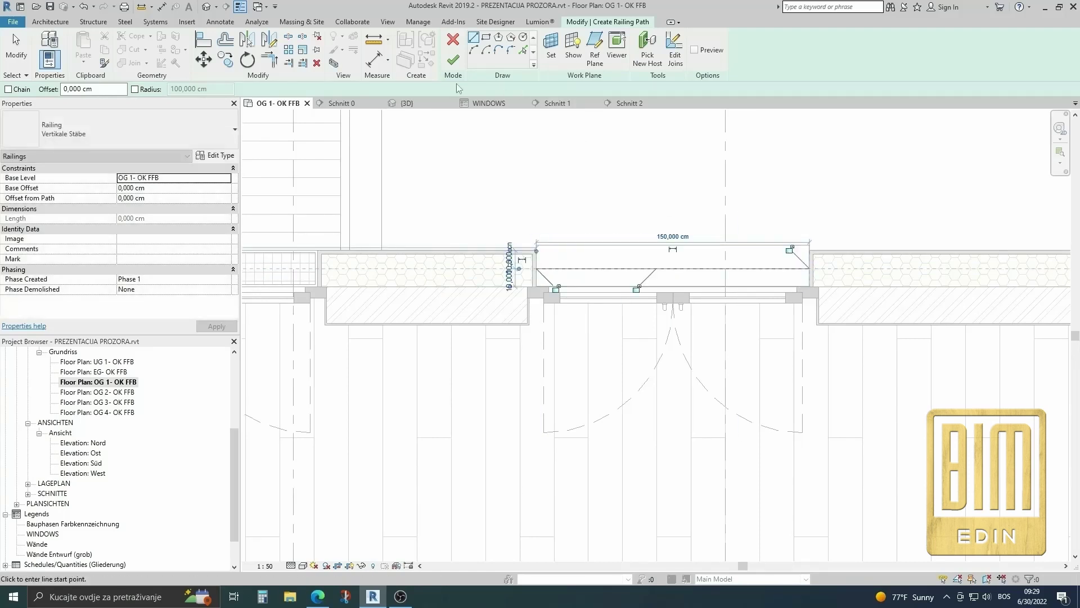
left_click(453, 61)
left_click(207, 6)
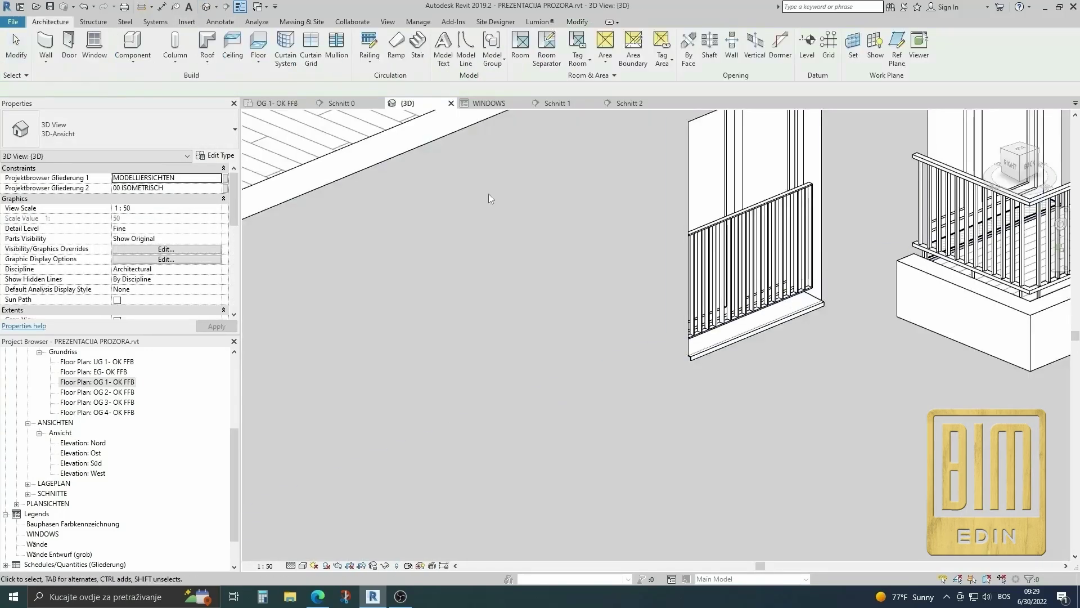
mouse_move(603, 386)
middle_mouse_down("shift")
mouse_move(663, 386)
mouse_move(601, 379)
mouse_move(612, 401)
mouse_move(651, 400)
mouse_move(589, 396)
middle_mouse_up("shift")
Step: Copy the French balcony window and its railing 250 cm right to the next opening
double_click(95, 382)
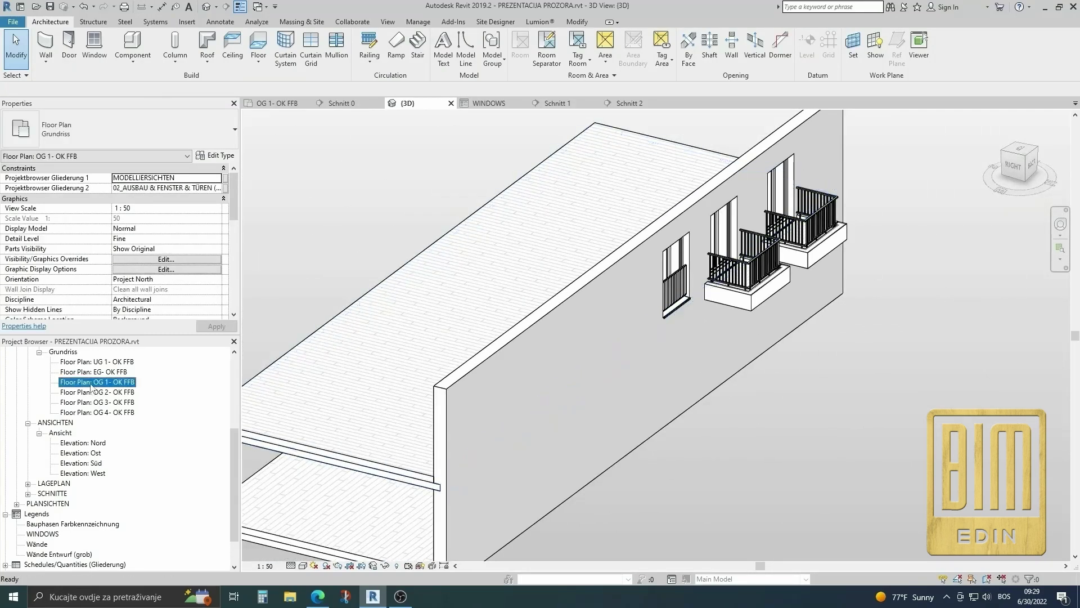
left_click(601, 296)
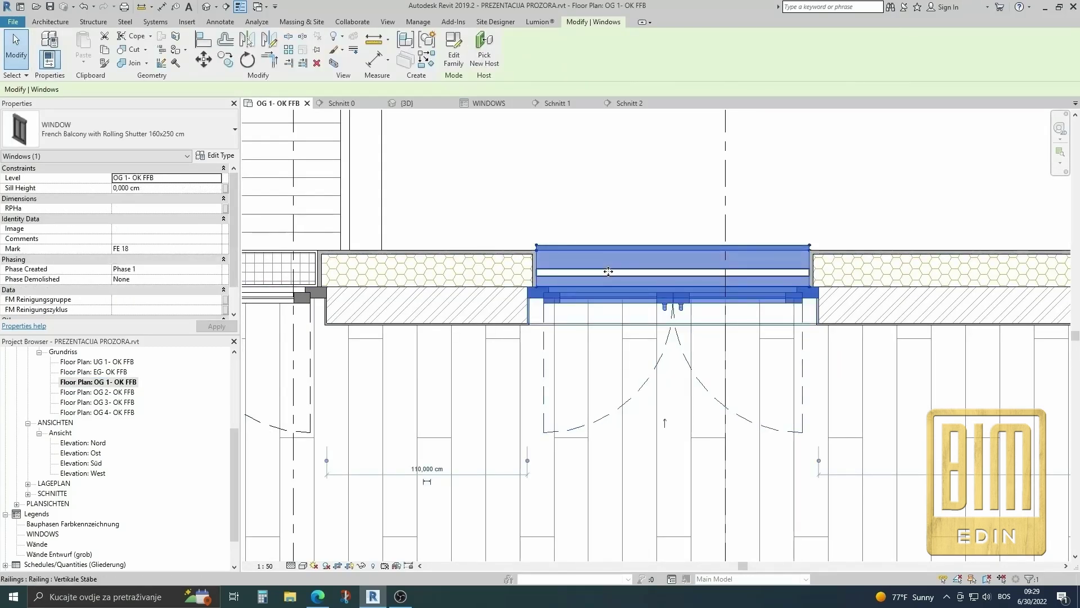
left_click(609, 273, "ctrl")
scroll(609, 273, "down", 3)
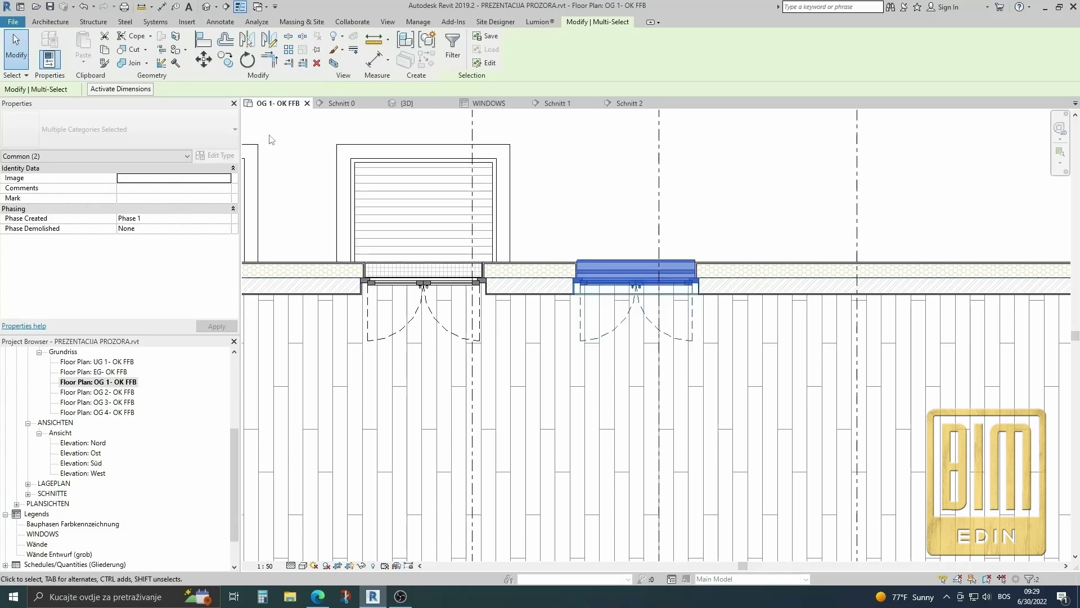
left_click(231, 63)
left_click(631, 284)
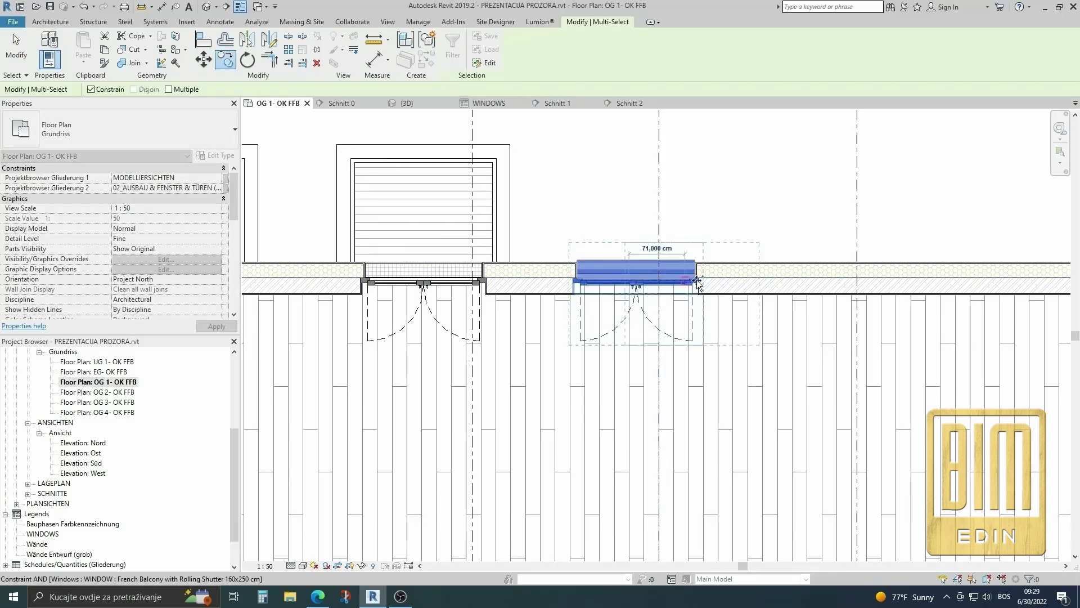
left_click(828, 280)
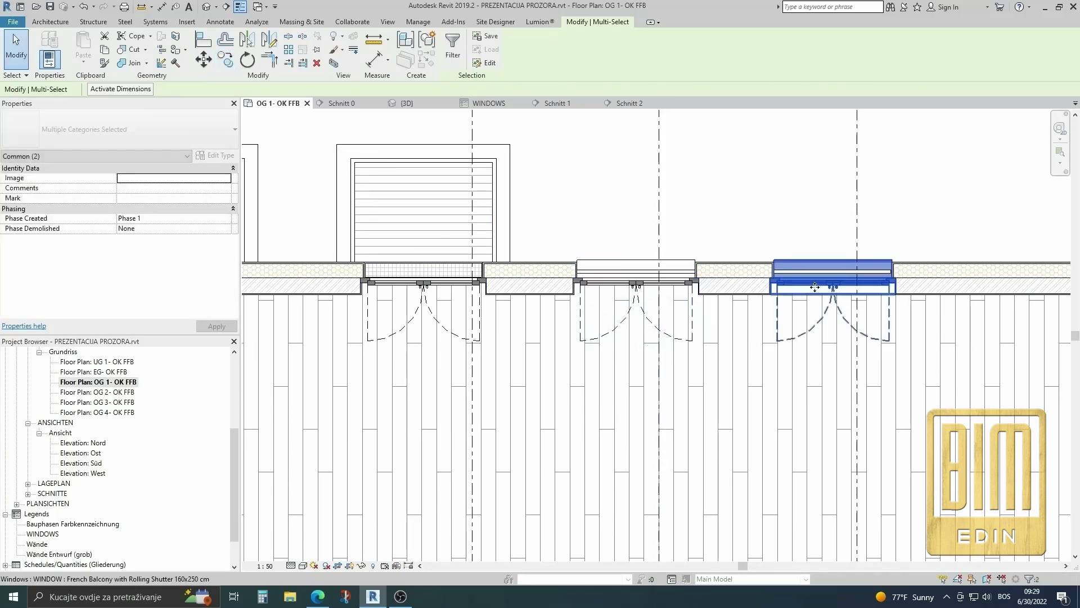
left_click(16, 48)
Step: Select the label's type name text, then open the copied window's type properties
scroll(653, 281, "down", 3)
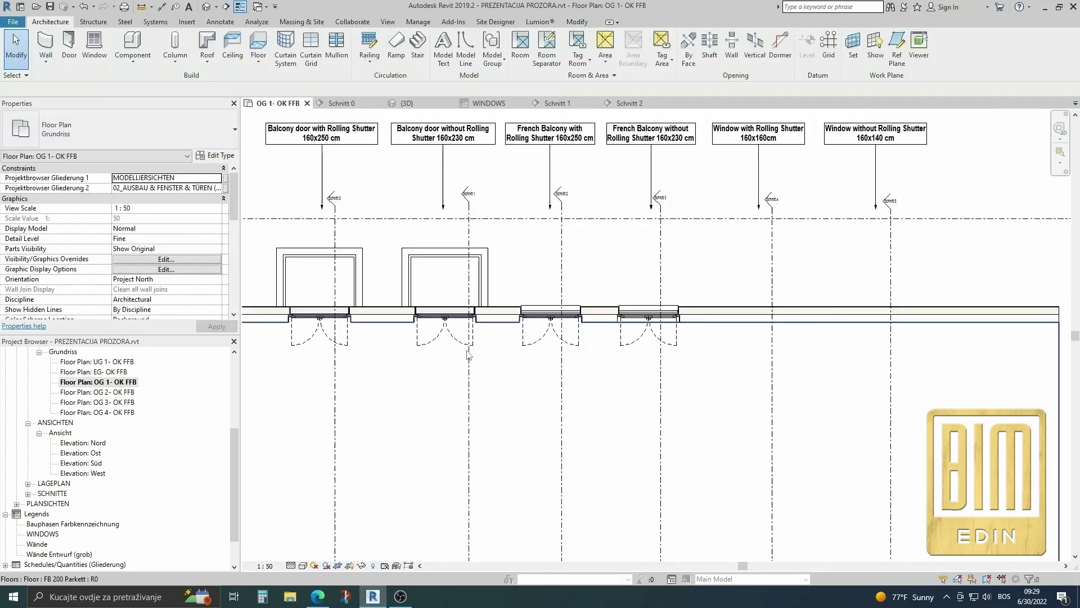
scroll(675, 169, "up", 2)
left_click(684, 142)
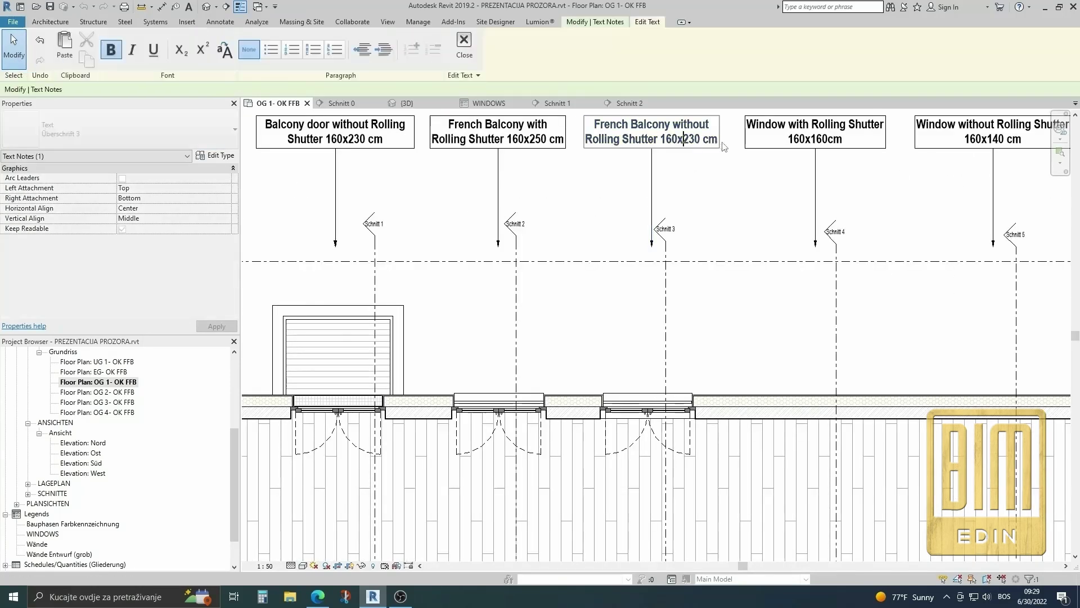
left_click_drag(721, 144, 586, 131)
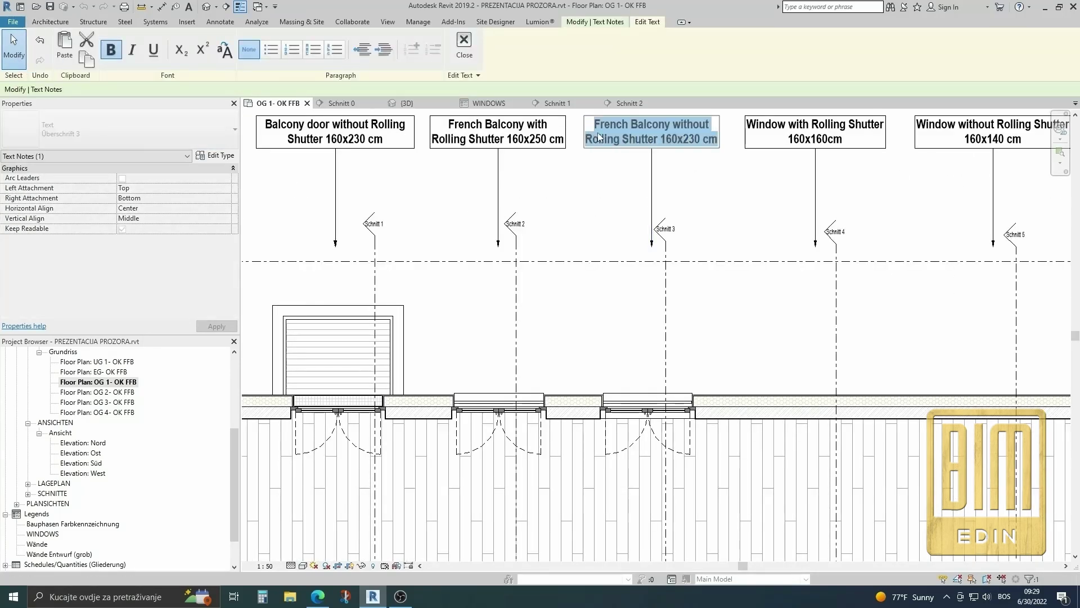
scroll(651, 415, "up", 2)
left_click(647, 411)
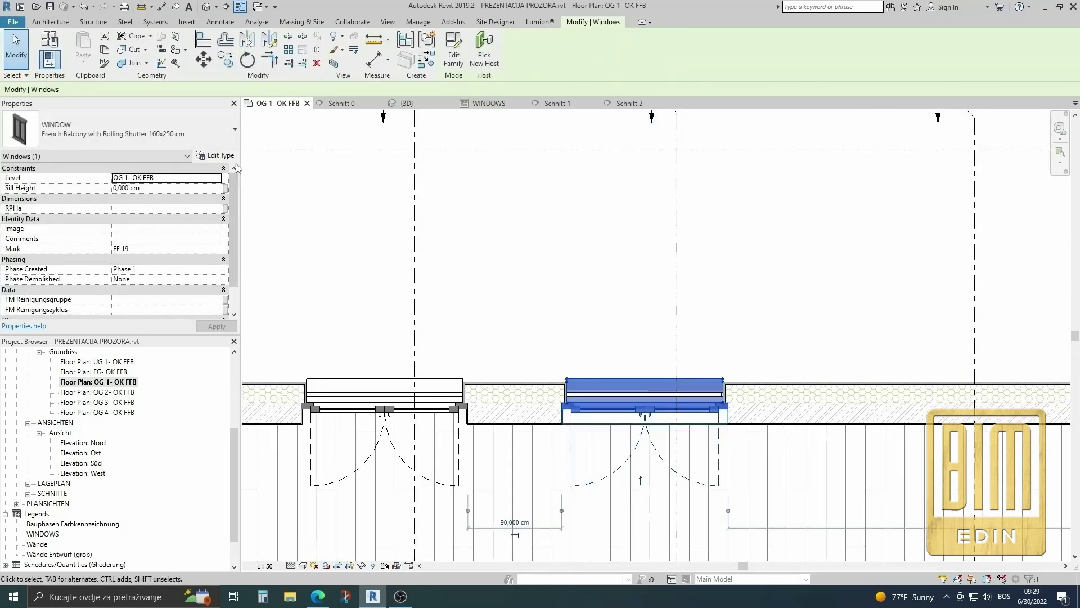
left_click(216, 155)
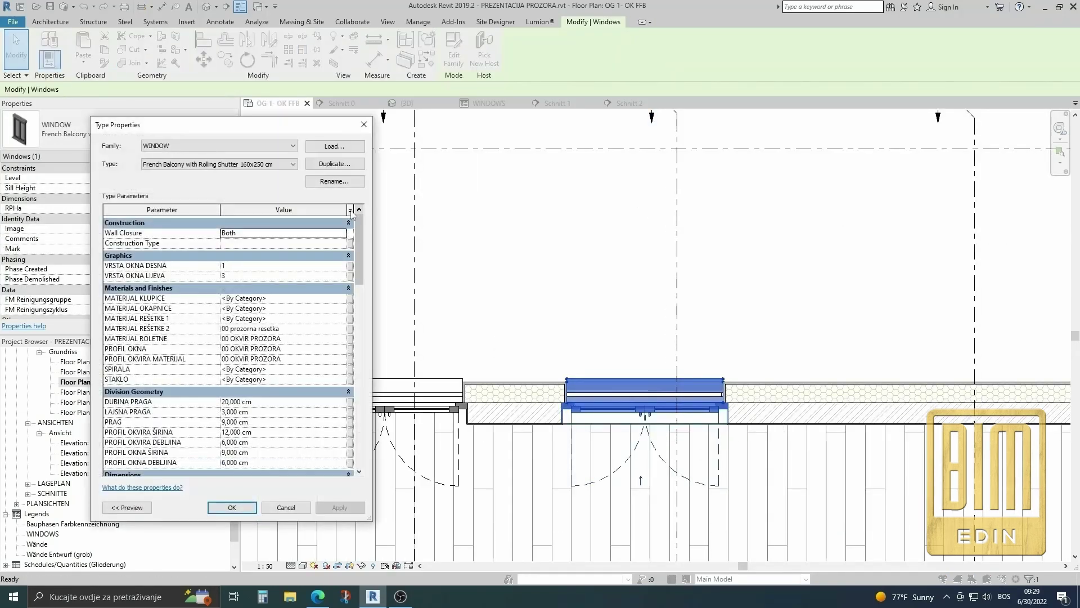
Step: Duplicate the window type as 'French Balcony without Rolling Shutter 160x230 cm'
left_click(335, 164)
type("French Balcony without Rolling Shutter 160x230 cm")
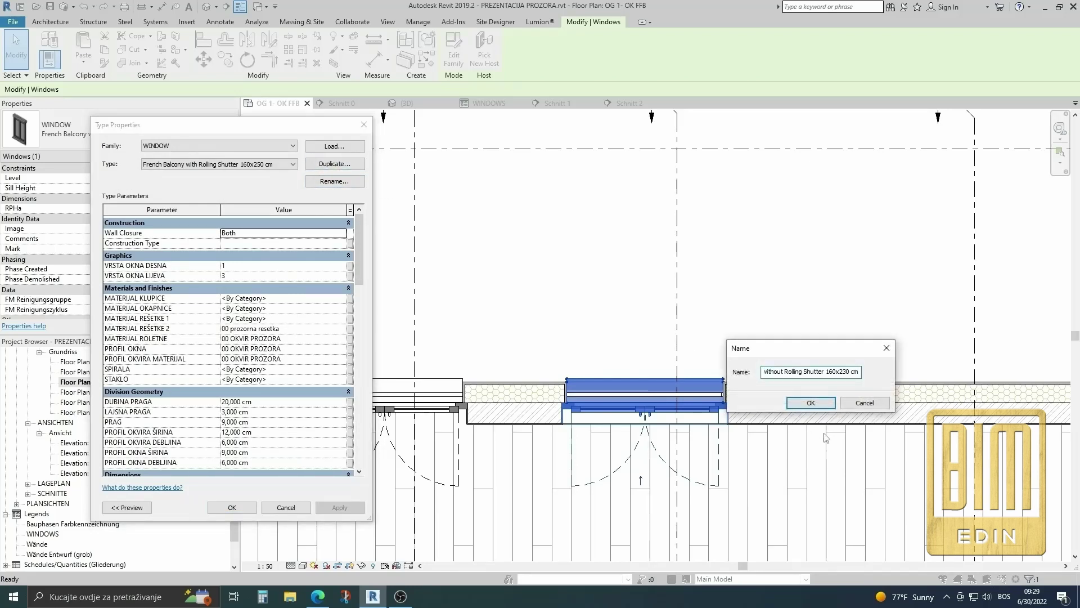
left_click(812, 404)
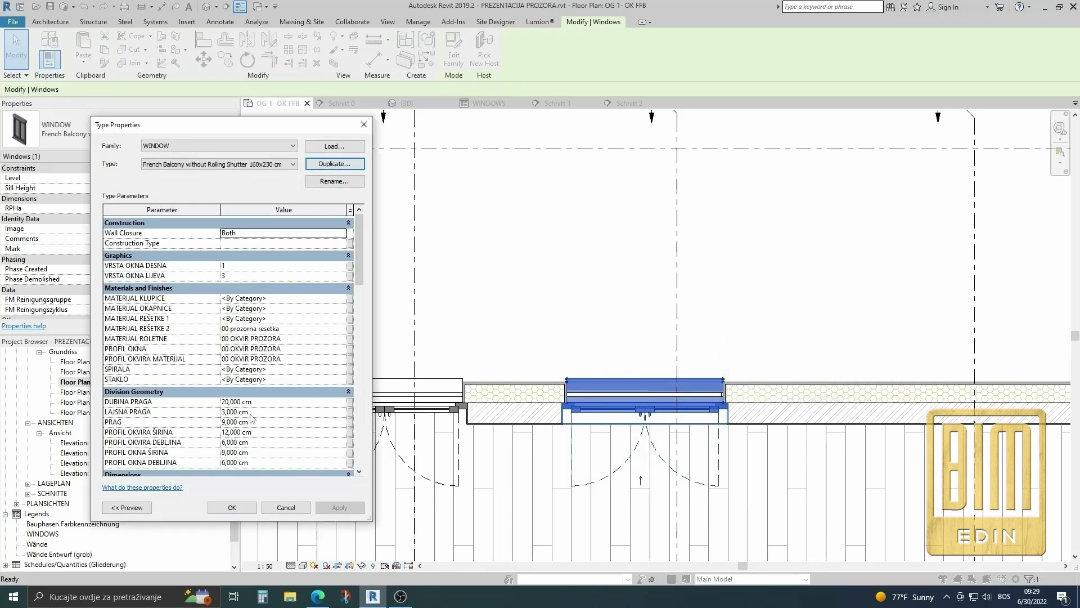
Step: Set the height to 230, turn ROLADA off and zero the shutter values
scroll(251, 418, "down", 3)
left_click(270, 388)
type("230")
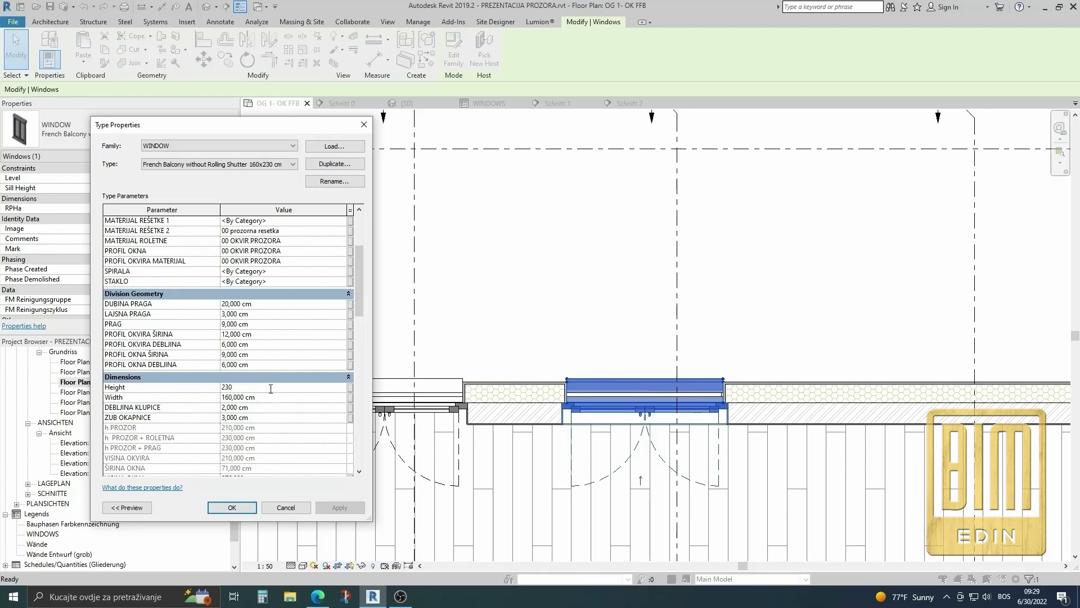
scroll(298, 433, "down", 4)
scroll(298, 434, "down", 3)
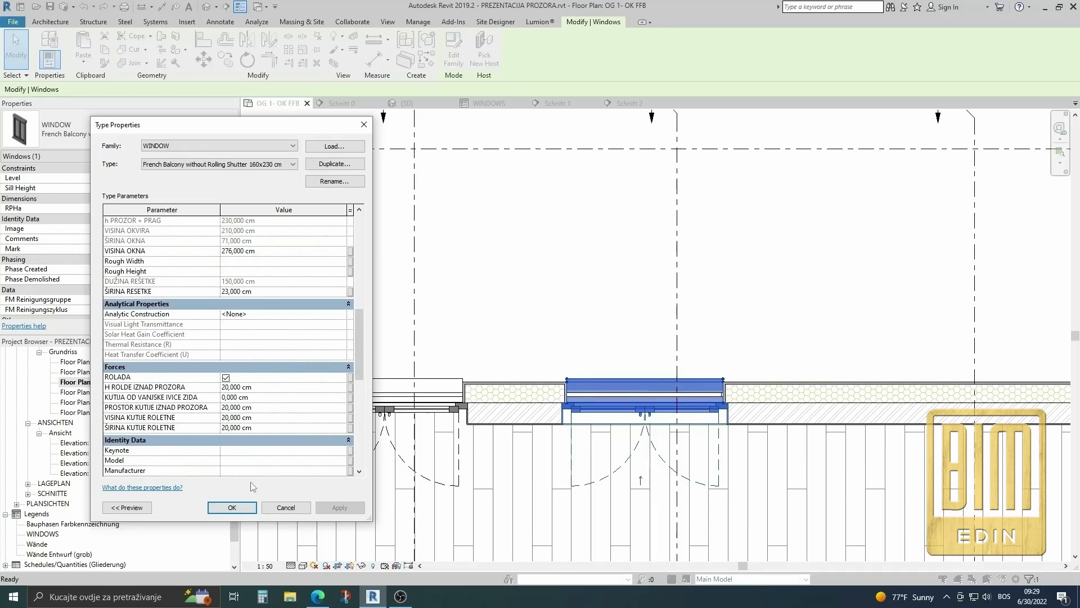
left_click(284, 388)
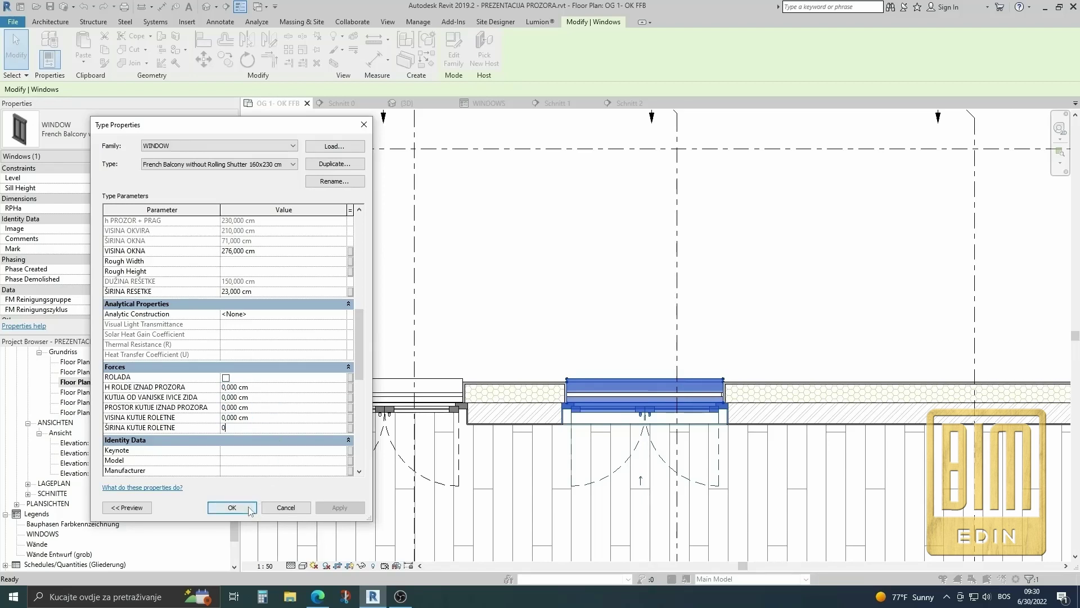
key("Return")
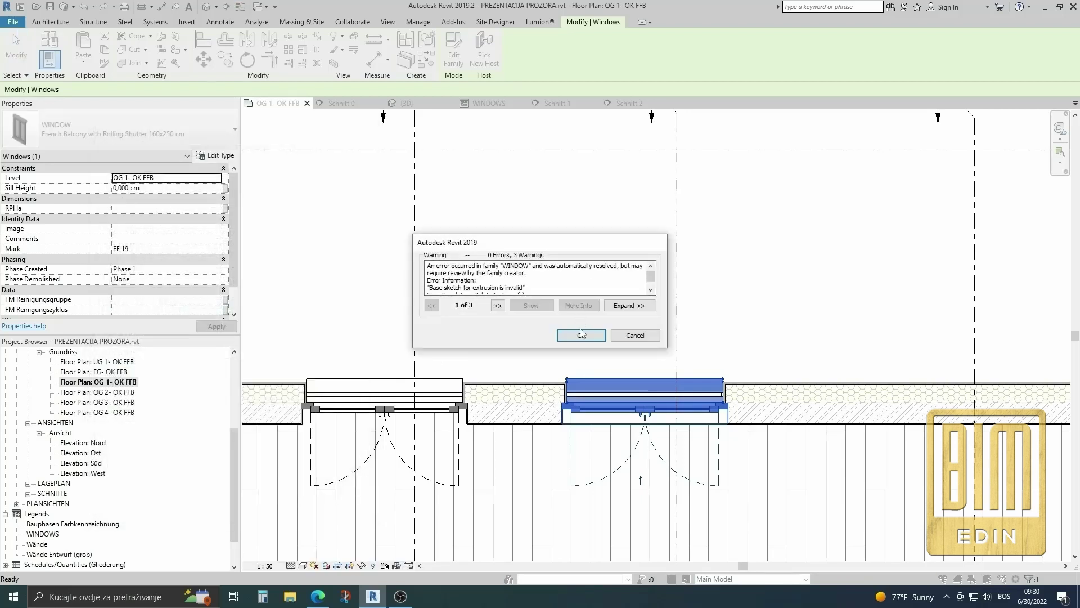
Step: Dismiss the family warning and start re-sketching the FB 200 Parkett floor boundary
left_click(583, 338)
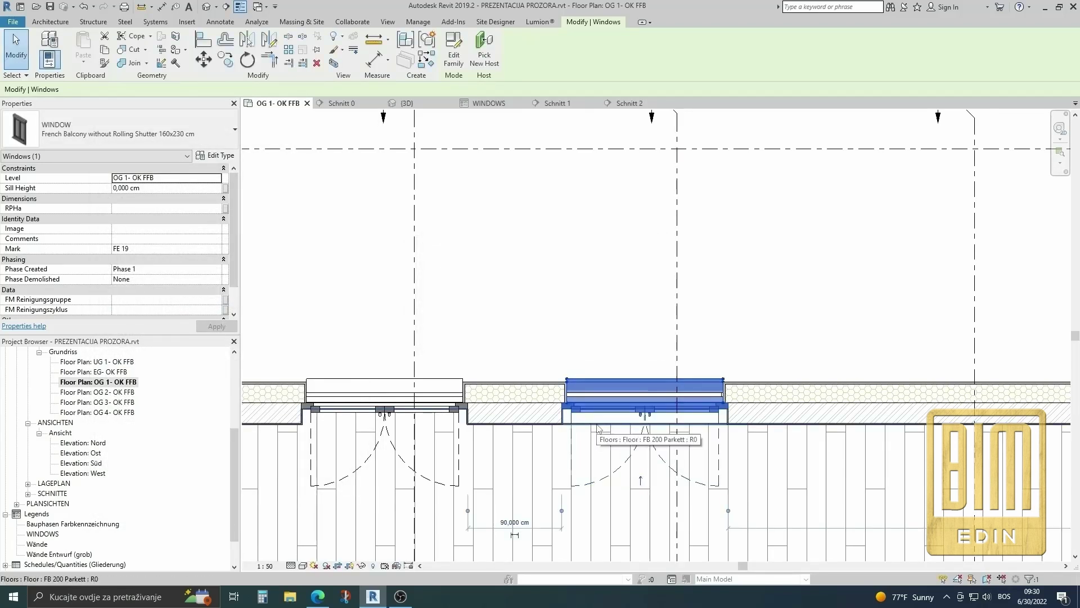
left_click(598, 428)
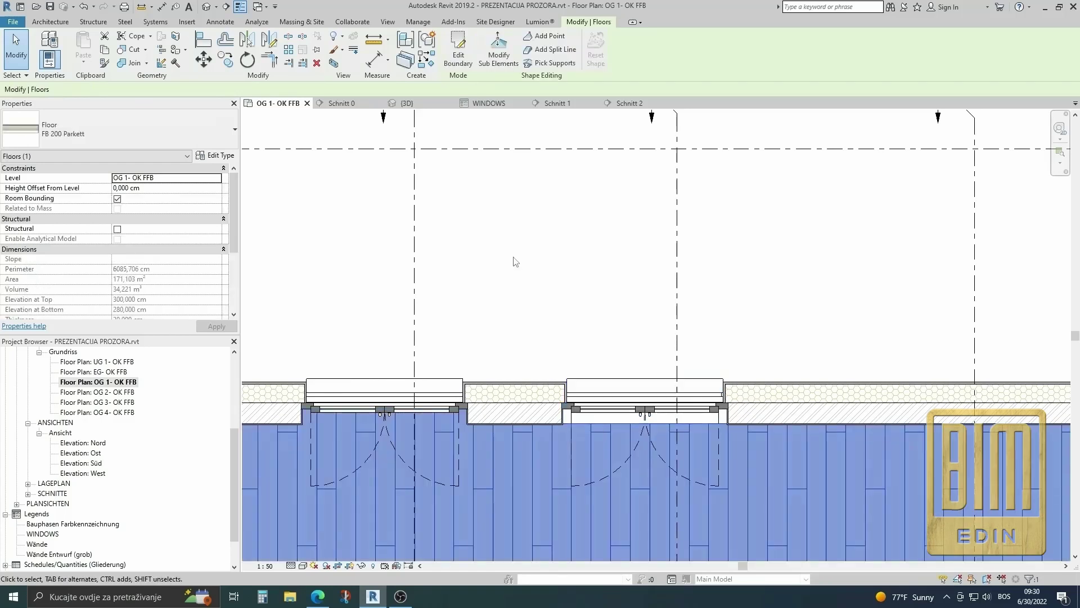
left_click(449, 47)
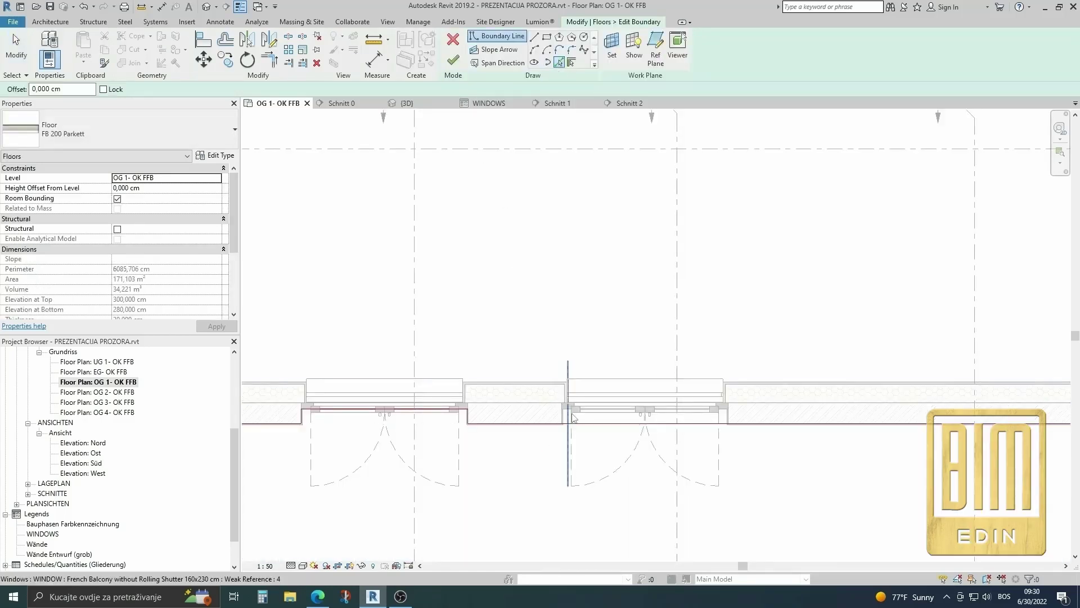
scroll(573, 417, "up", 5)
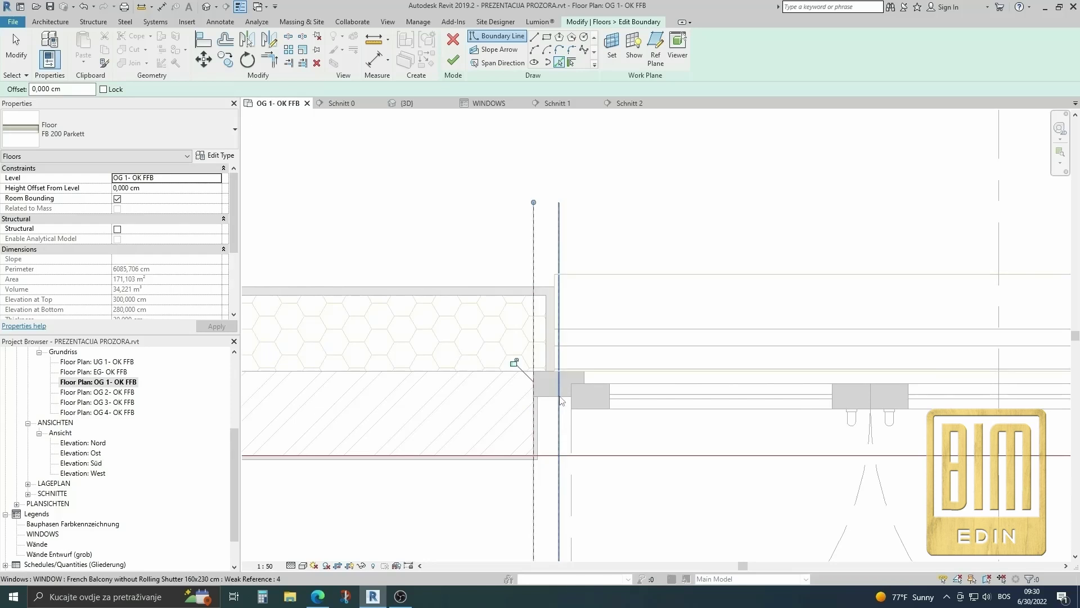
scroll(561, 401, "down", 3)
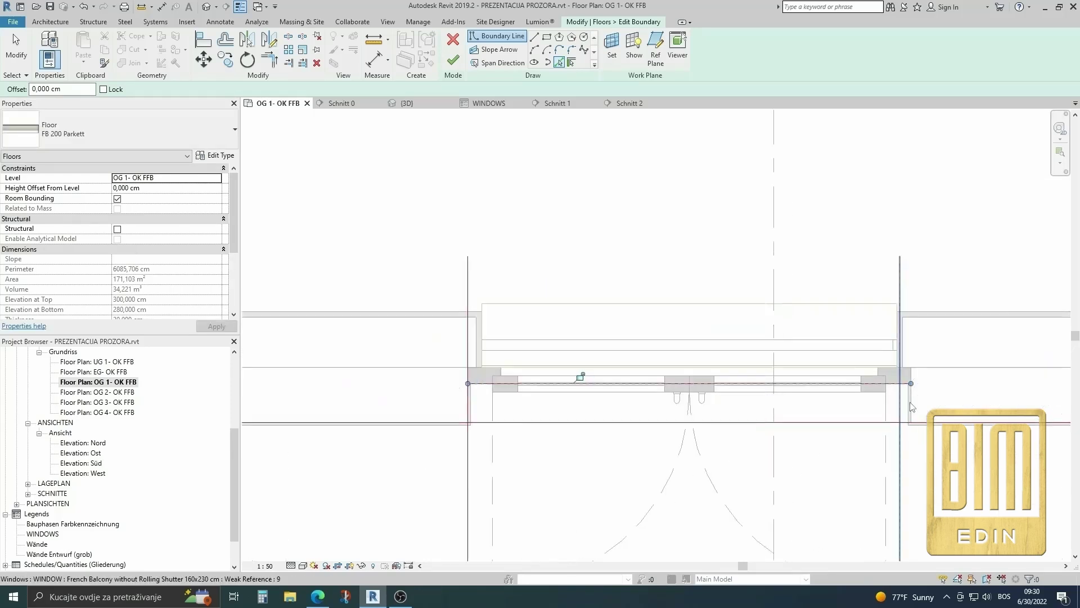
scroll(912, 406, "up", 3)
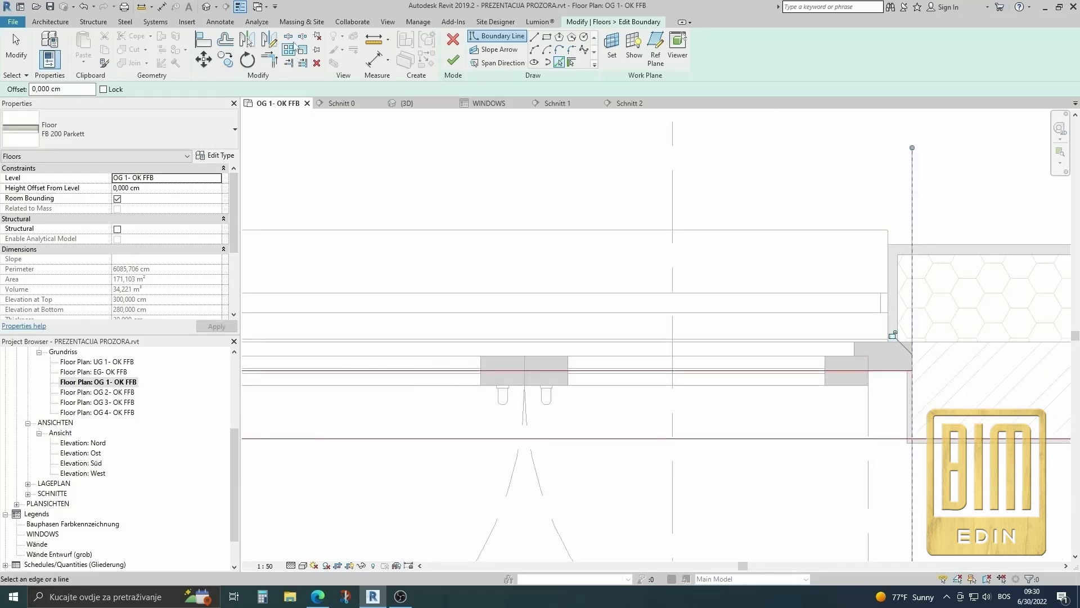
key("s")
key("l")
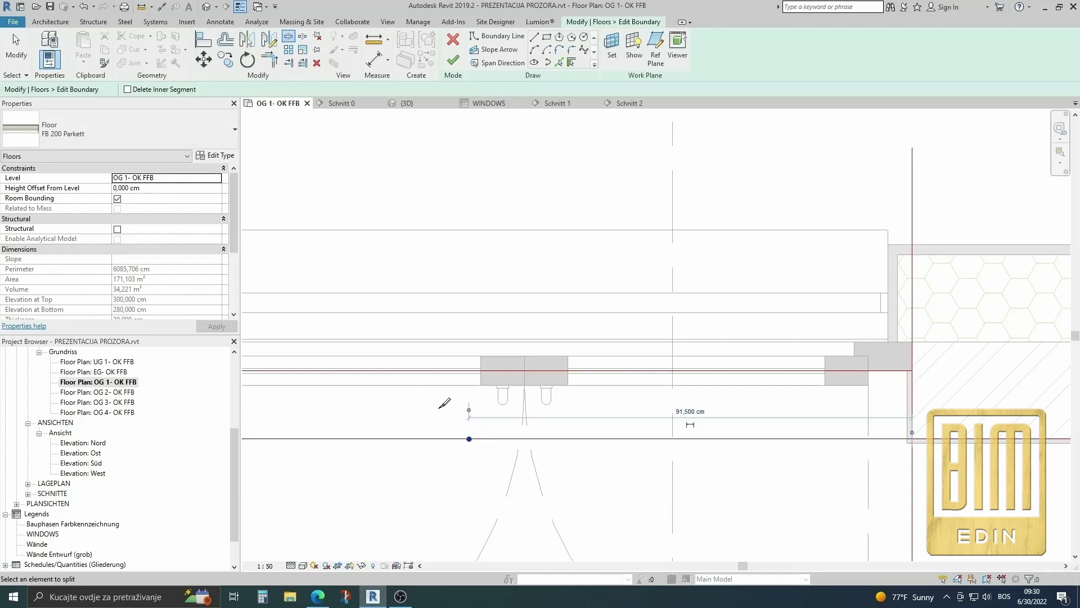
Step: Trim the boundary lines into corners at the new opening and finish the floor edit
left_click(276, 66)
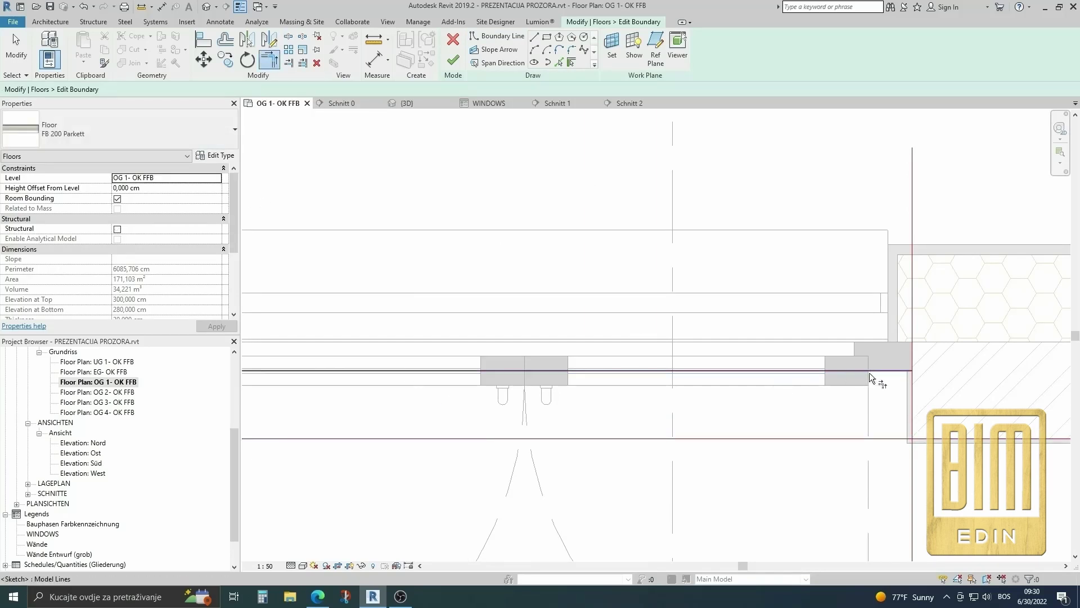
left_click(909, 372)
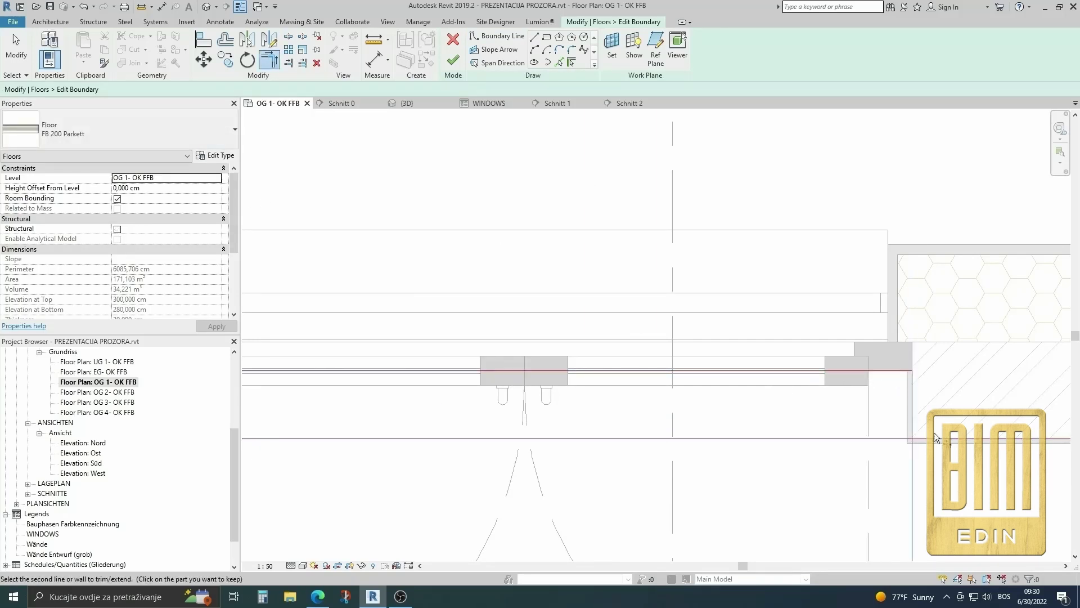
left_click(914, 420)
scroll(910, 404, "down", 3)
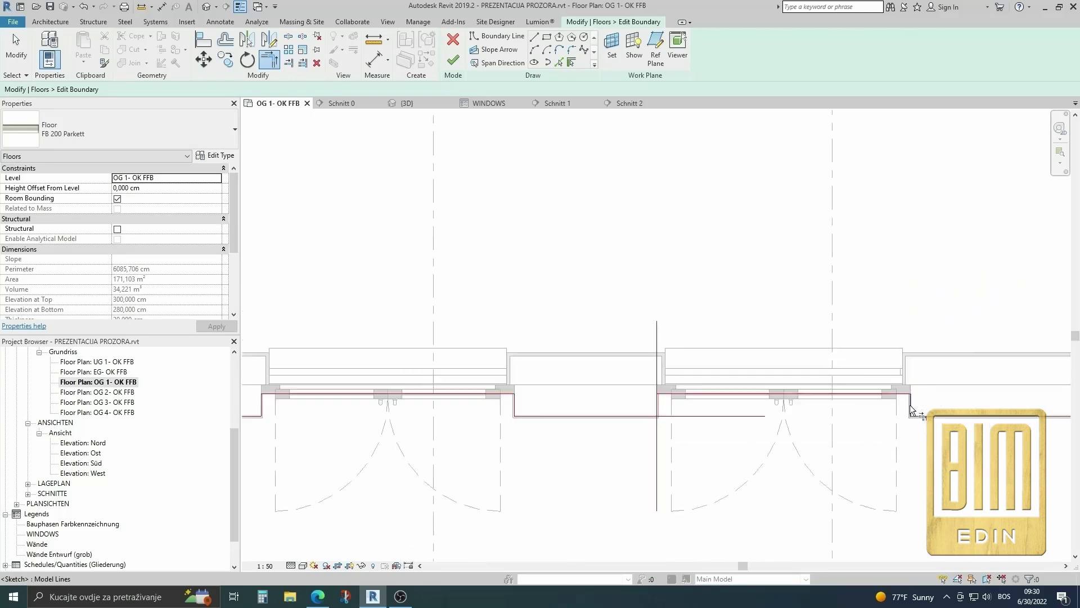
scroll(694, 398, "up", 3)
left_click(673, 416)
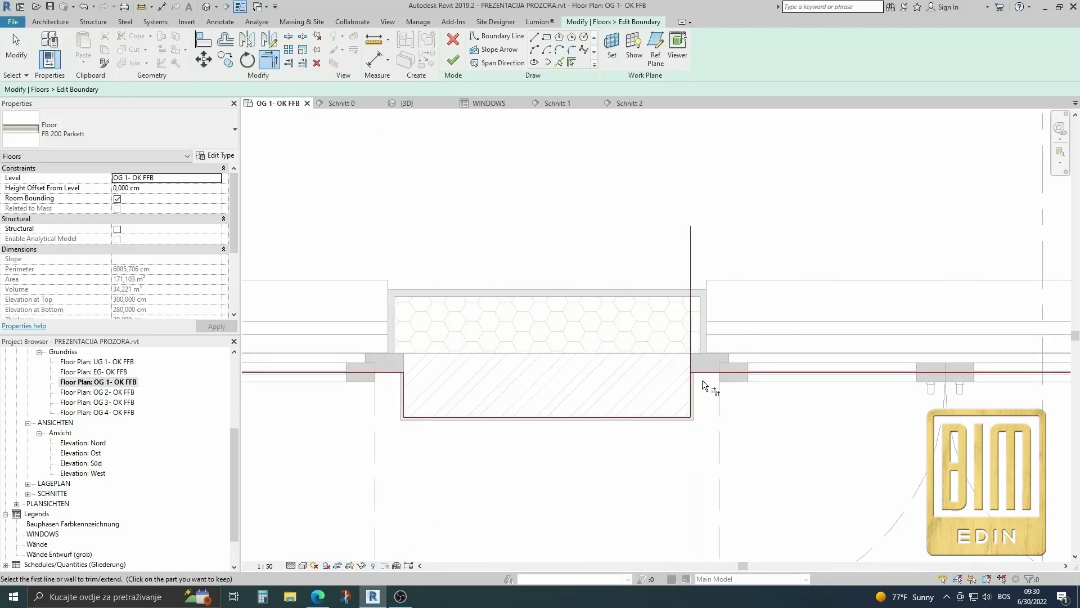
left_click(688, 385)
scroll(570, 374, "down", 2)
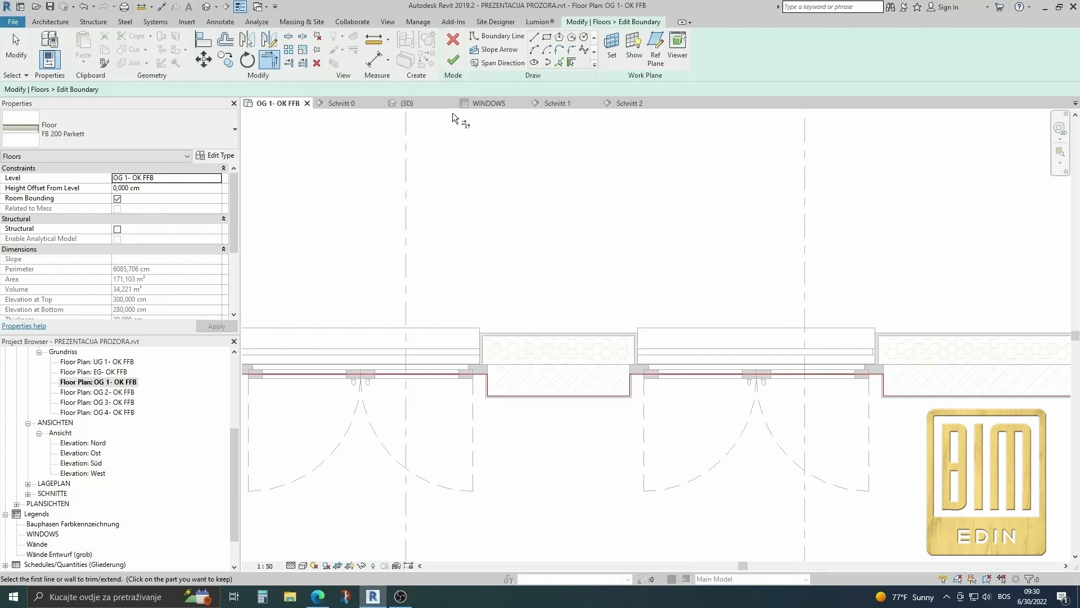
left_click(453, 60)
Step: Open section Schnitt 3 and select the French balcony window there
right_click(805, 257)
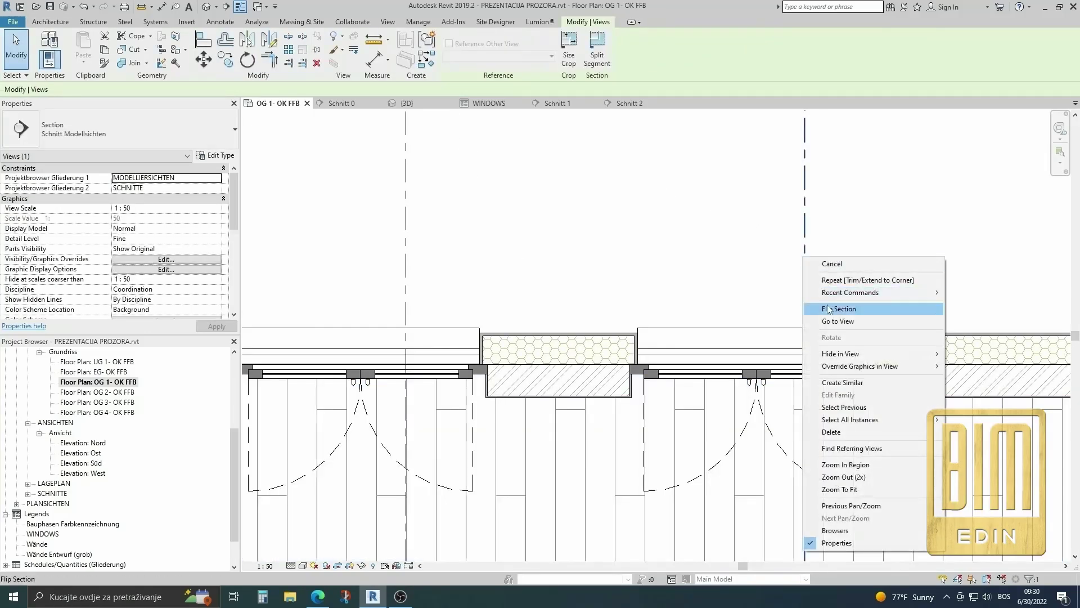
left_click(842, 321)
scroll(760, 313, "up", 2)
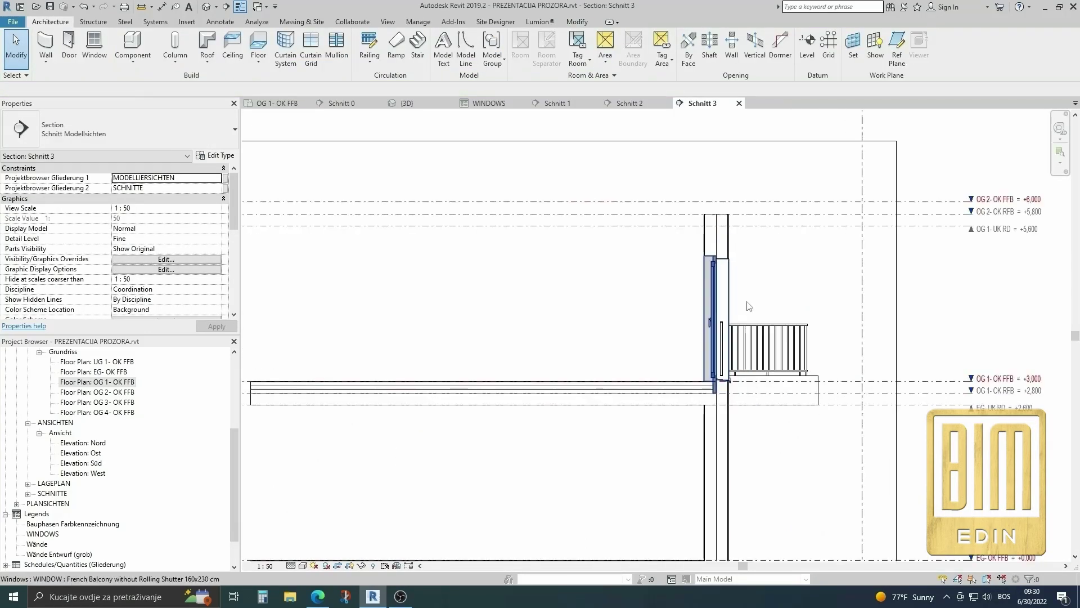
scroll(748, 306, "up", 2)
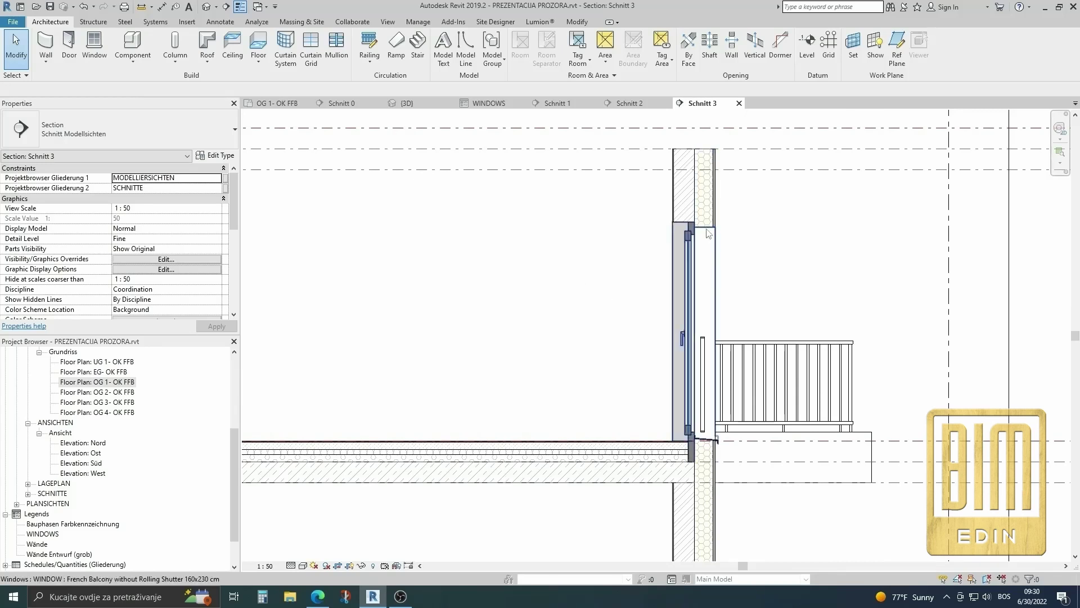
left_click(690, 274)
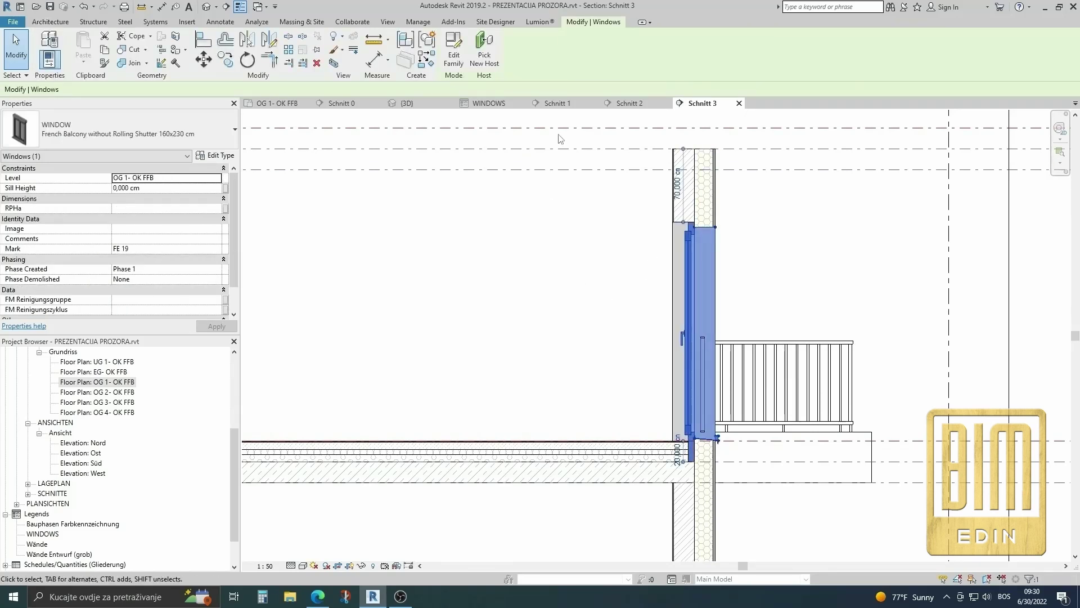
Step: Orbit the 3D view to check the shutterless 160x230 cm copy and the other windows
left_click(407, 103)
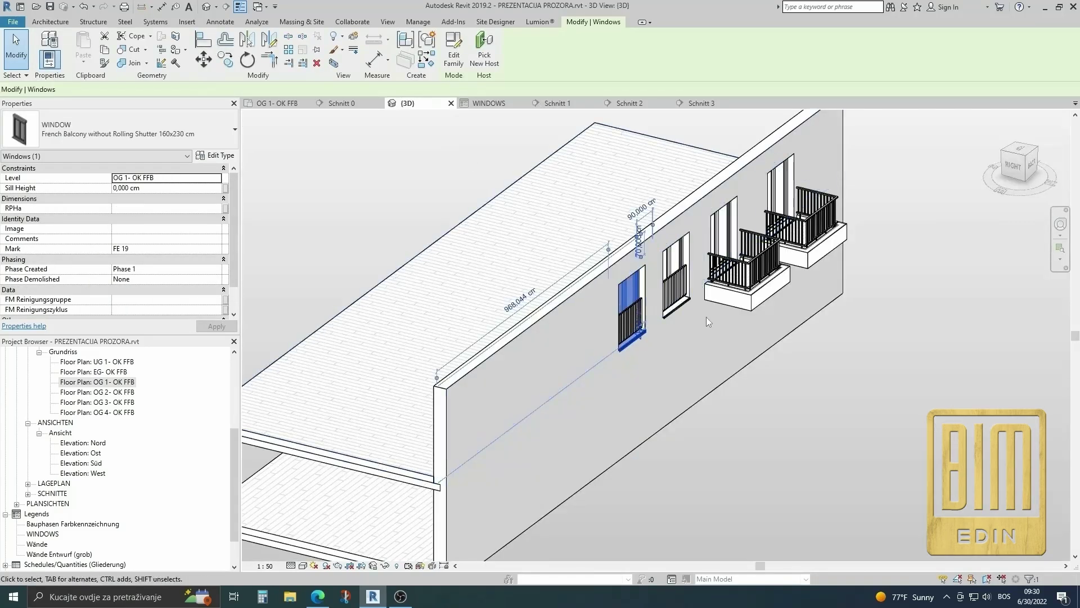
scroll(642, 353, "up", 1)
scroll(643, 352, "up", 2)
scroll(780, 437, "down", 2)
key("Escape")
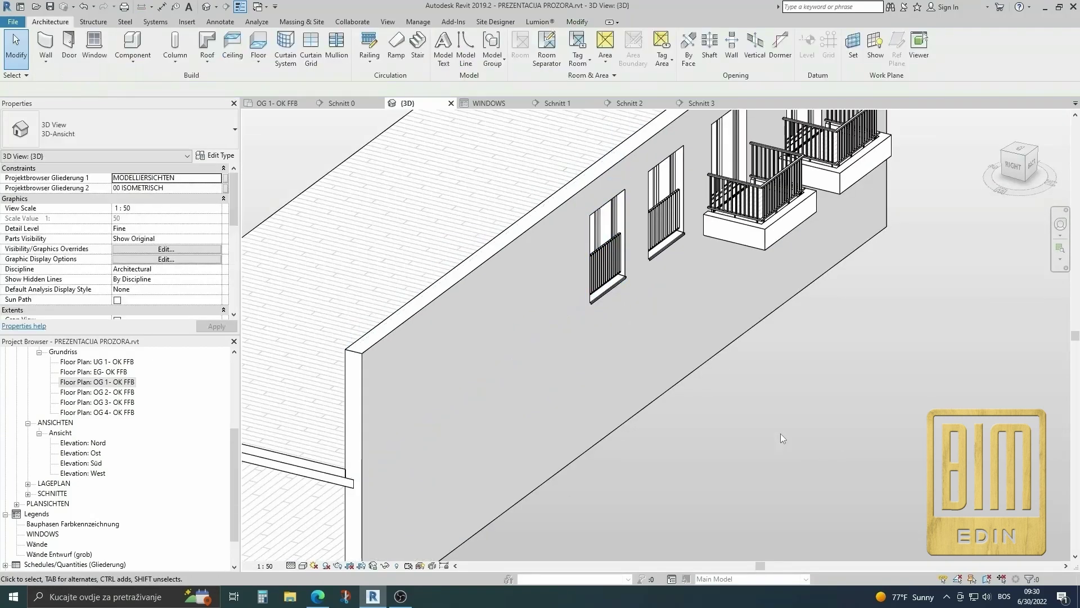
middle_click_drag(744, 441, 653, 413, "shift")
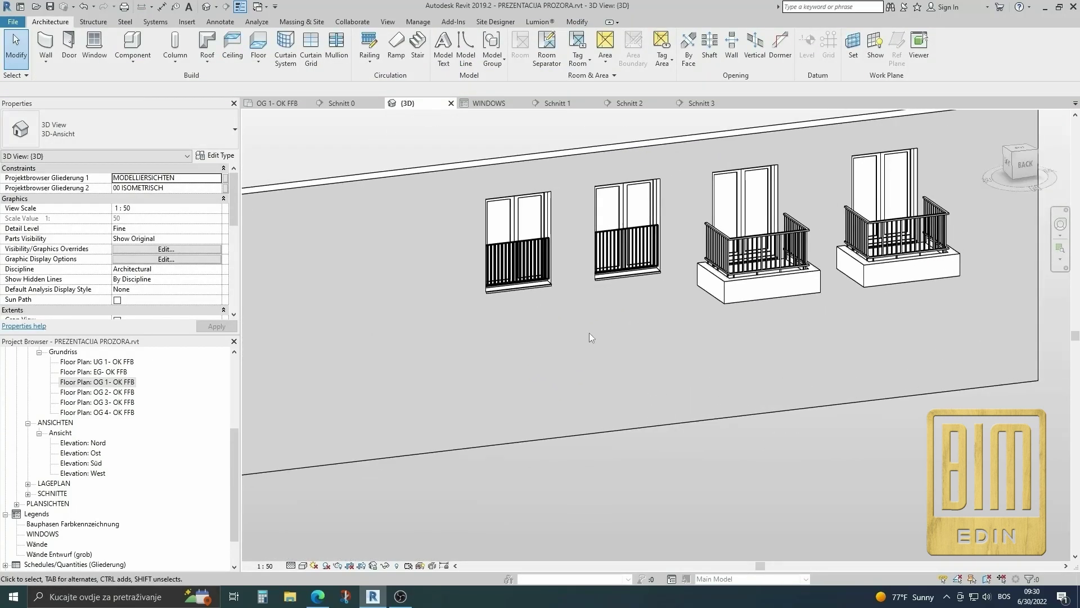
left_click(519, 226)
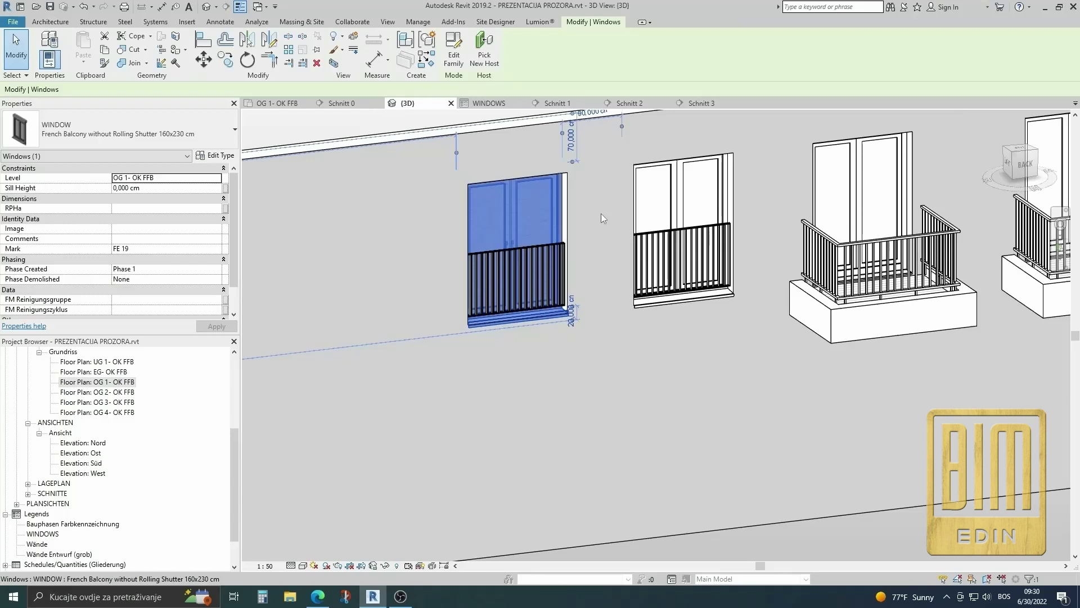
left_click(682, 198)
scroll(682, 197, "down", 1)
scroll(591, 326, "down", 2)
middle_click_drag(591, 325, 761, 239, "shift")
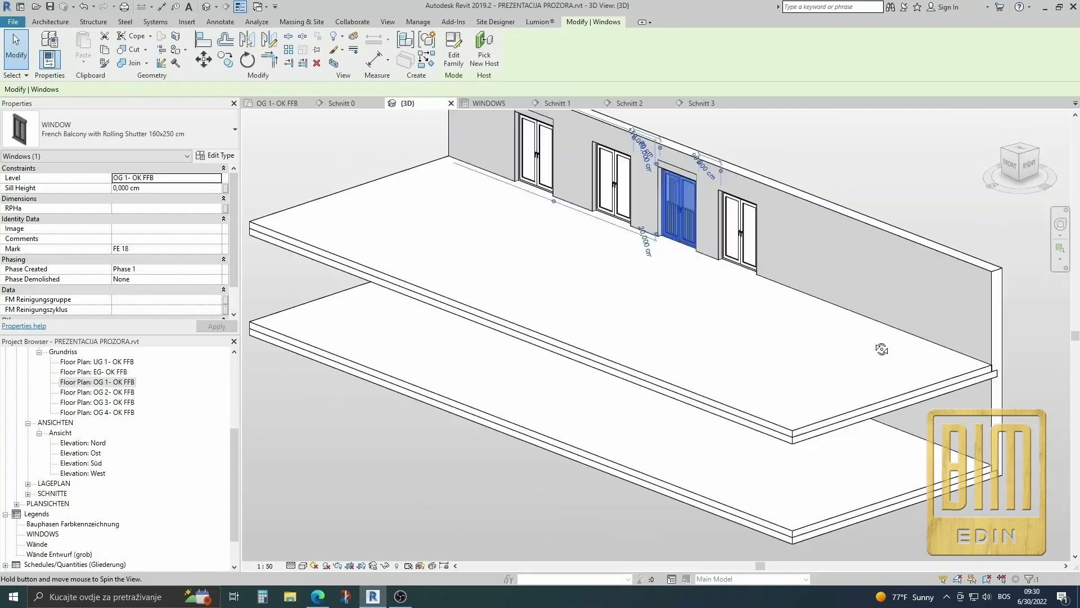
left_click(754, 235)
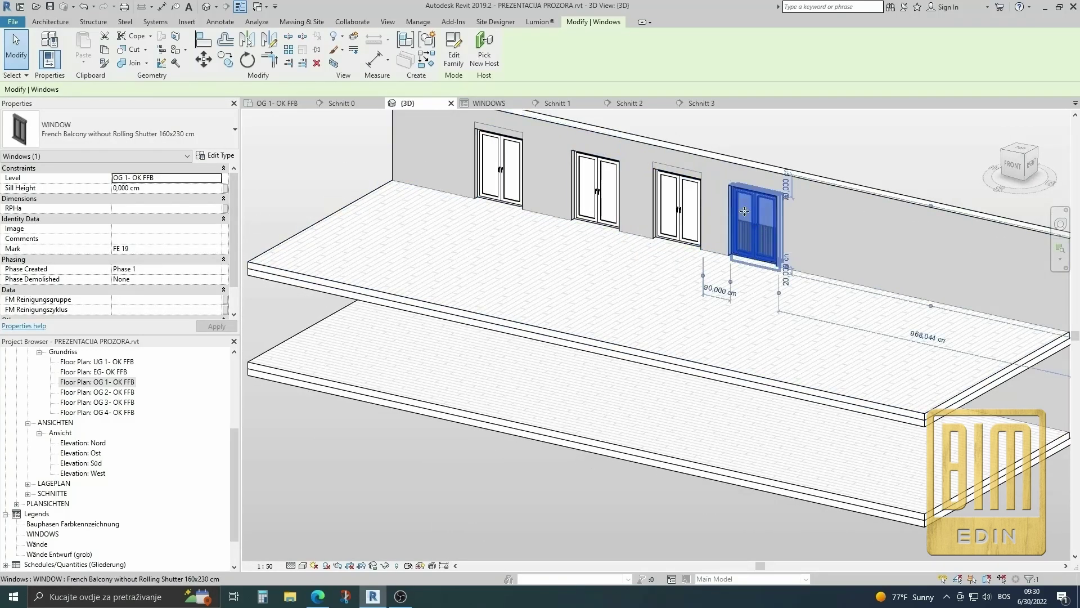
key("Escape")
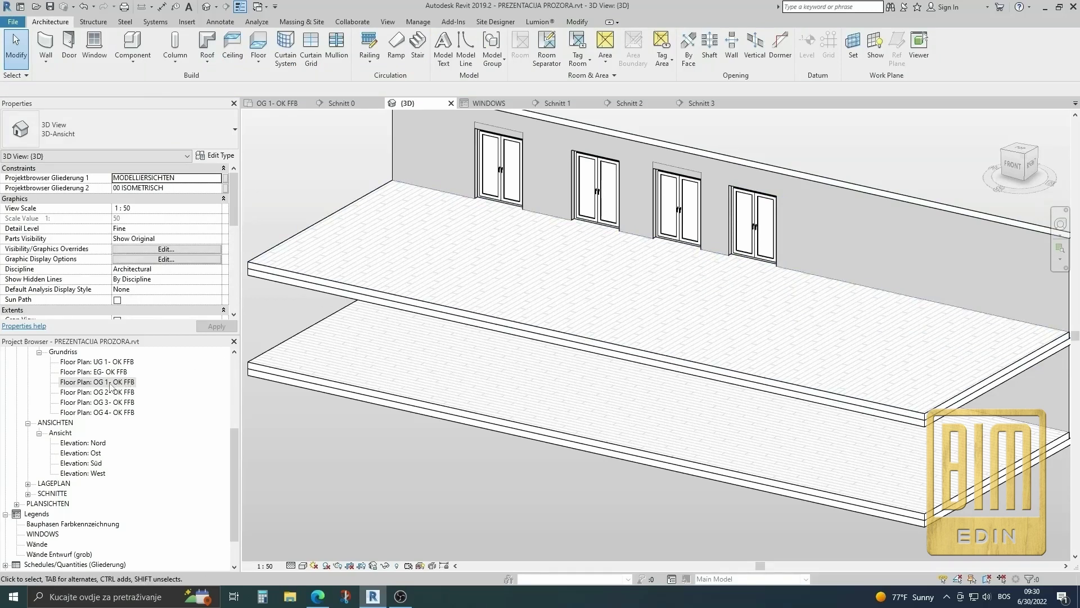
Step: Copy all the WINDOWS legend symbols to a new row below the originals
scroll(109, 516, "down", 2)
double_click(48, 485)
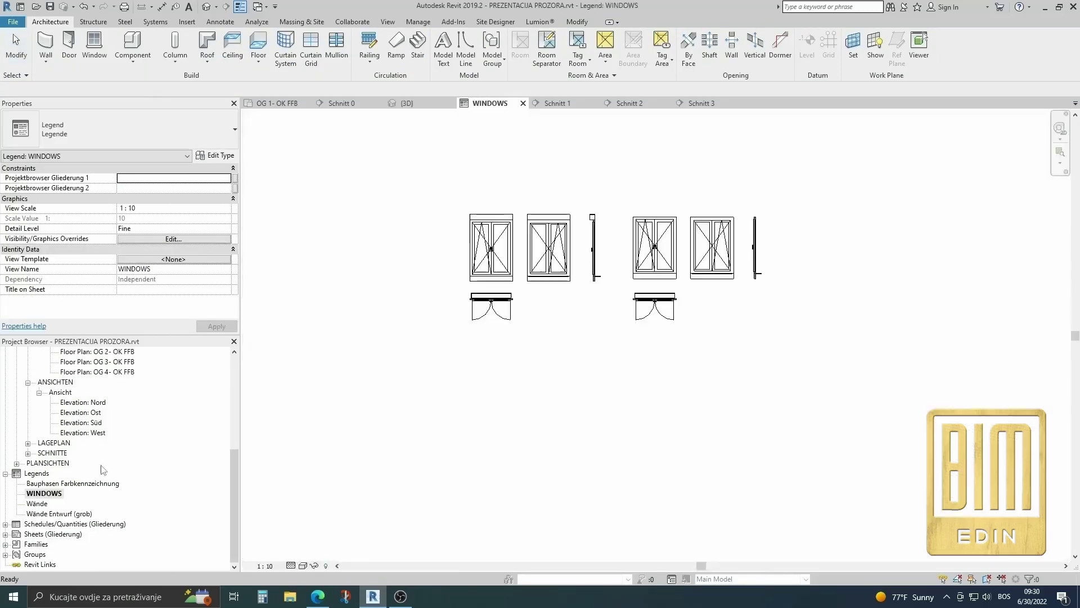
left_click_drag(390, 196, 832, 390)
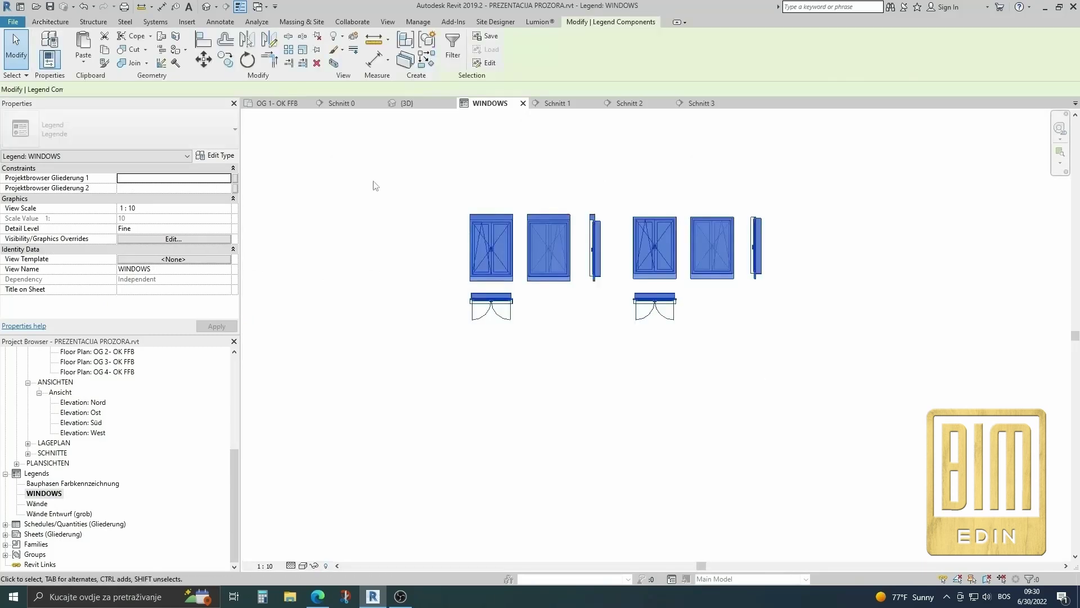
left_click(567, 218)
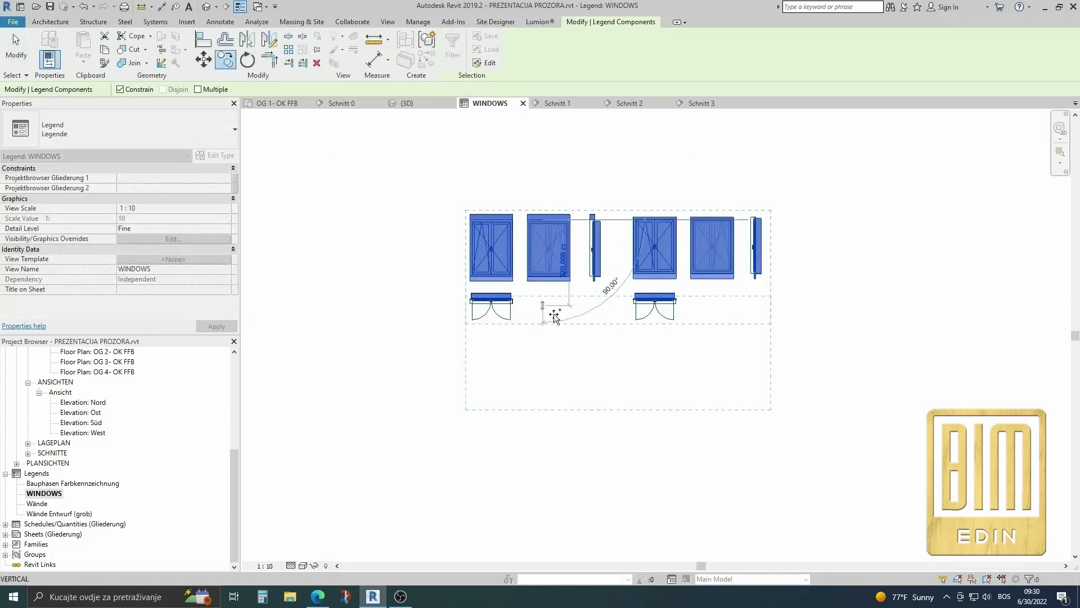
left_click(562, 359)
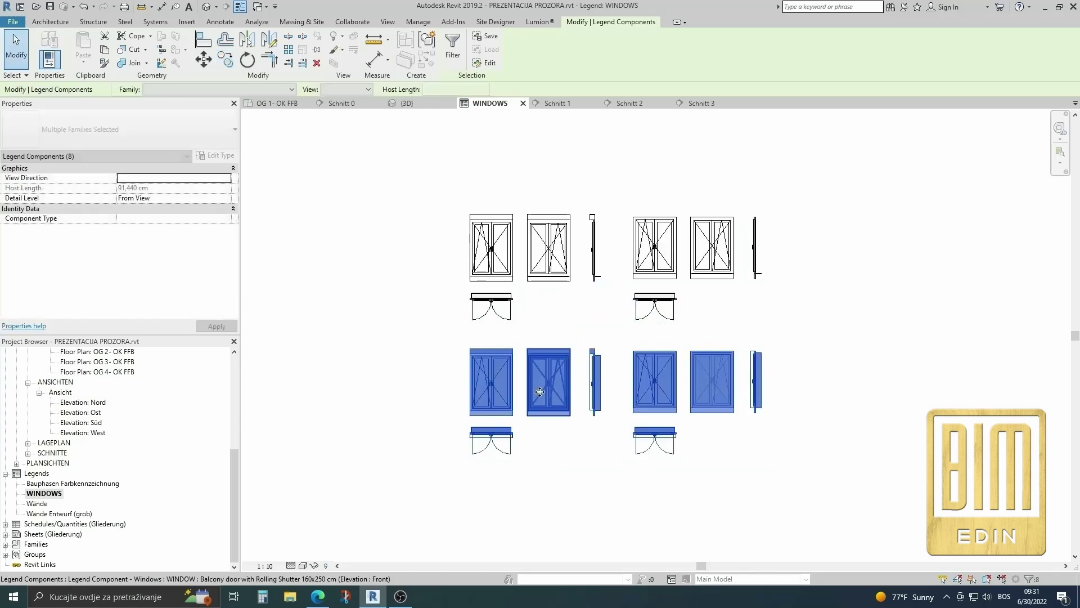
Step: Retype a copied door plan as French Balcony with Rolling Shutter 160x250 cm and match the middle elevation to it
scroll(506, 493, "up", 3)
left_click(480, 392)
left_click(292, 89)
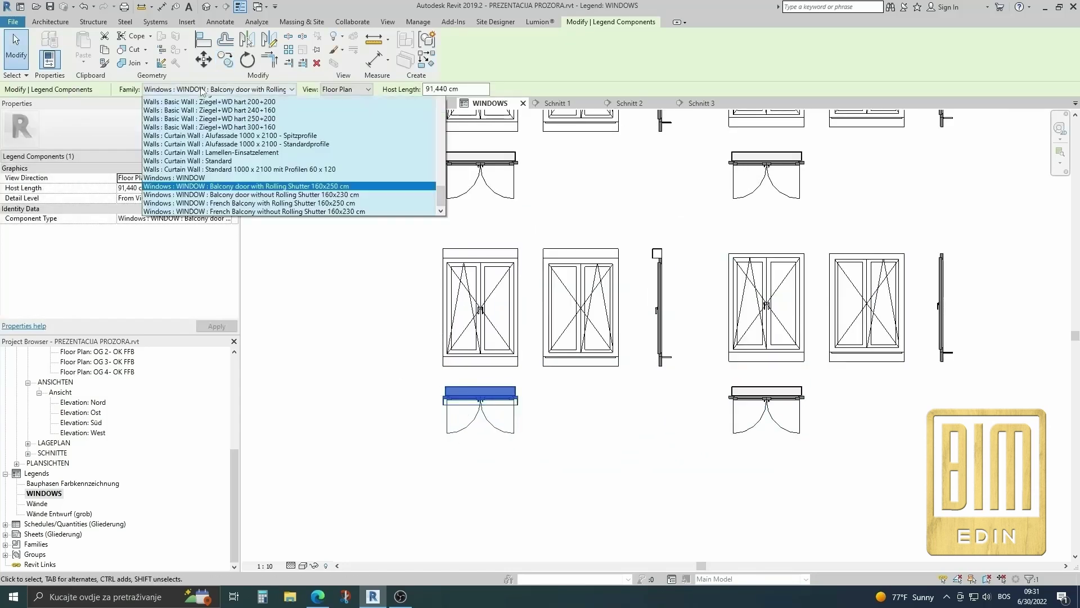
left_click(274, 337)
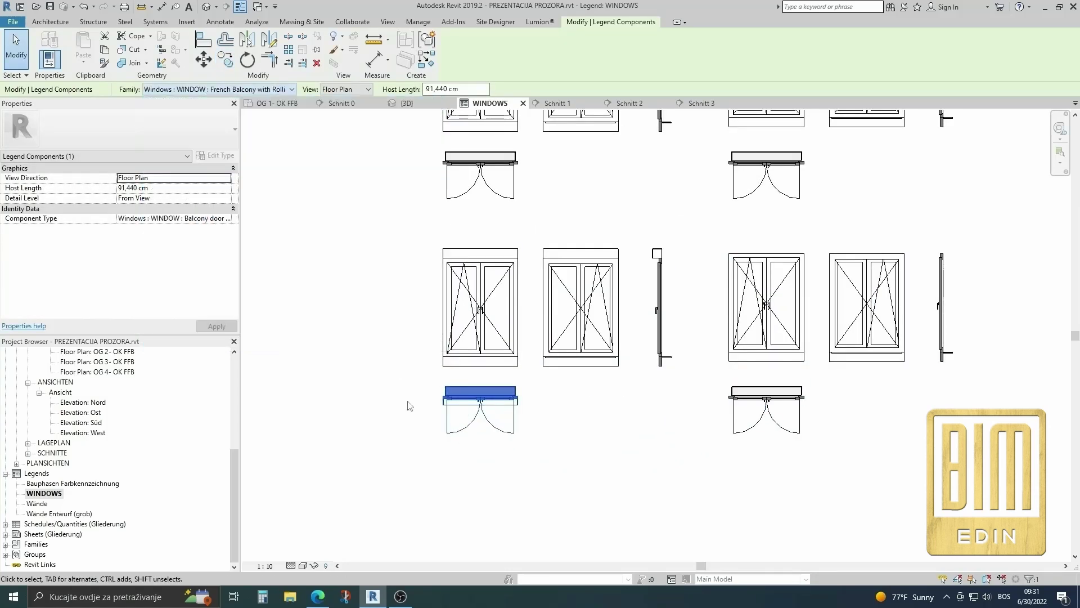
left_click(104, 65)
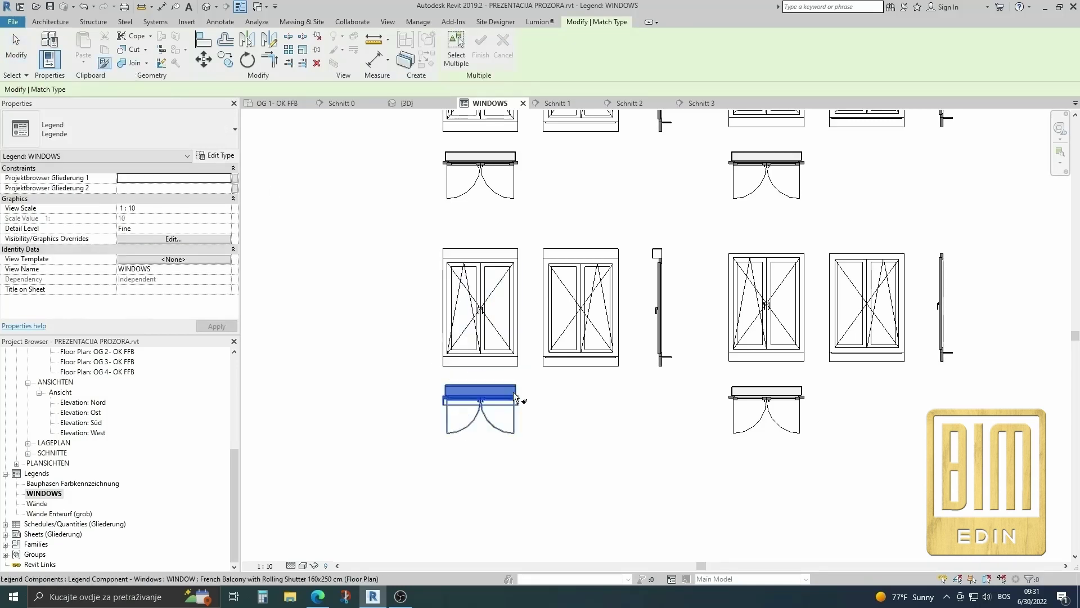
left_click(550, 371)
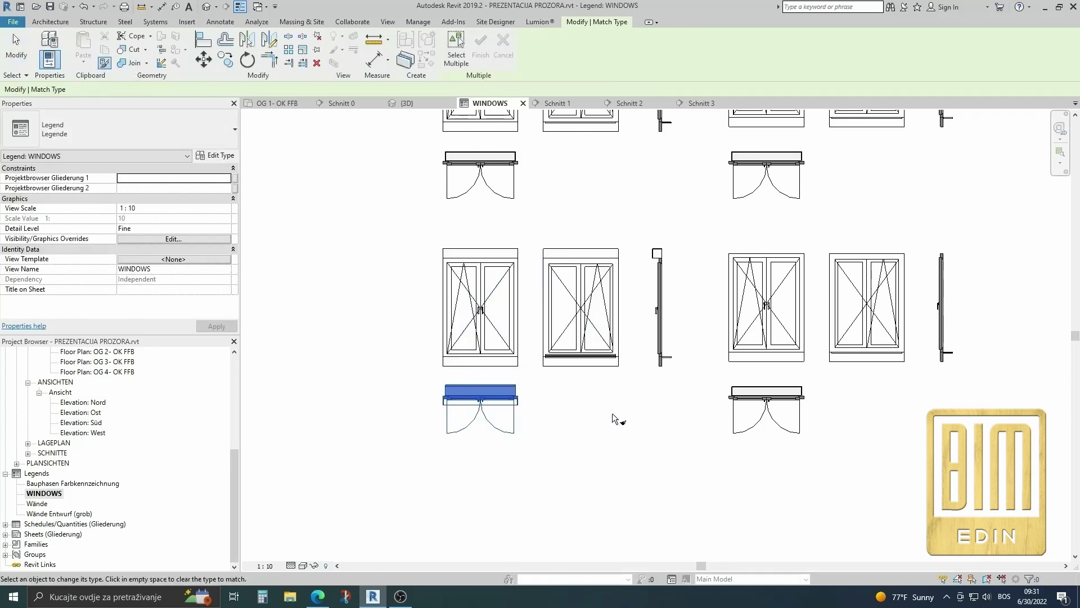
left_click(16, 48)
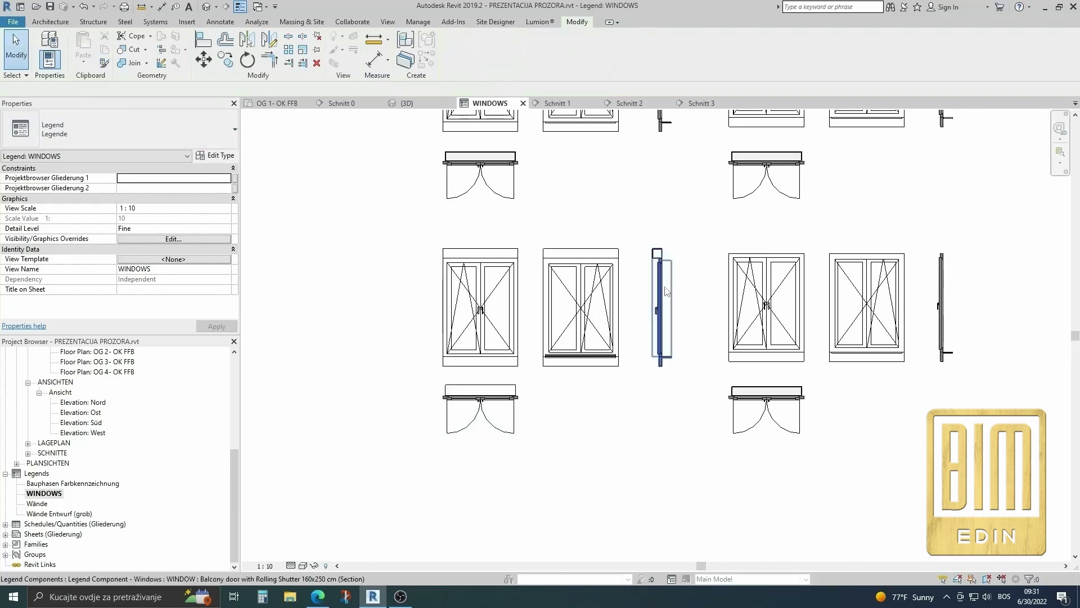
Step: Delete the two window section symbols from the legend
left_click(669, 289)
key("Delete")
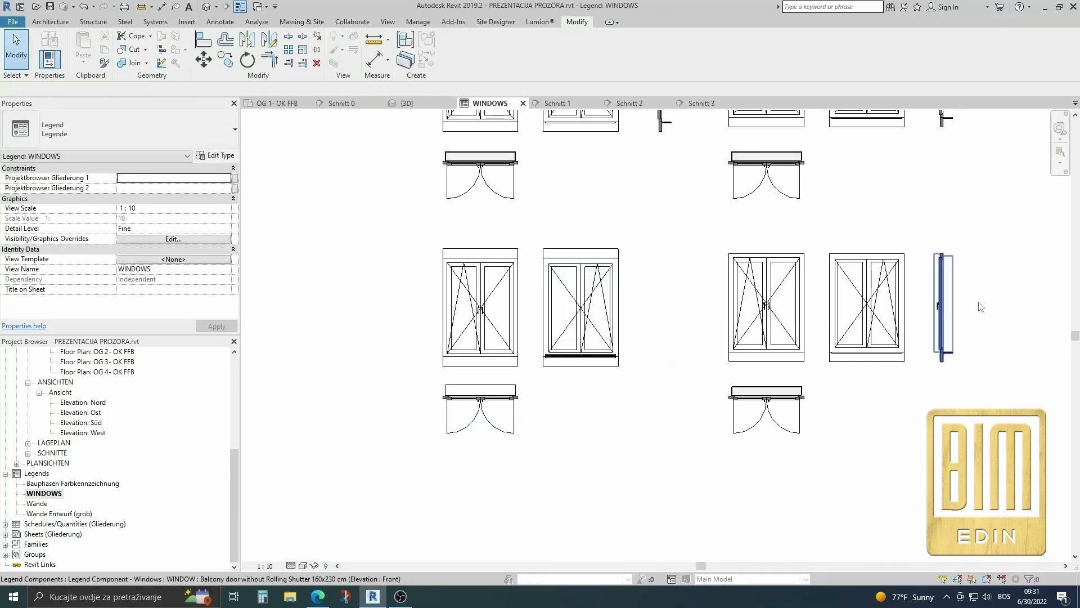
left_click(943, 298)
key("Delete")
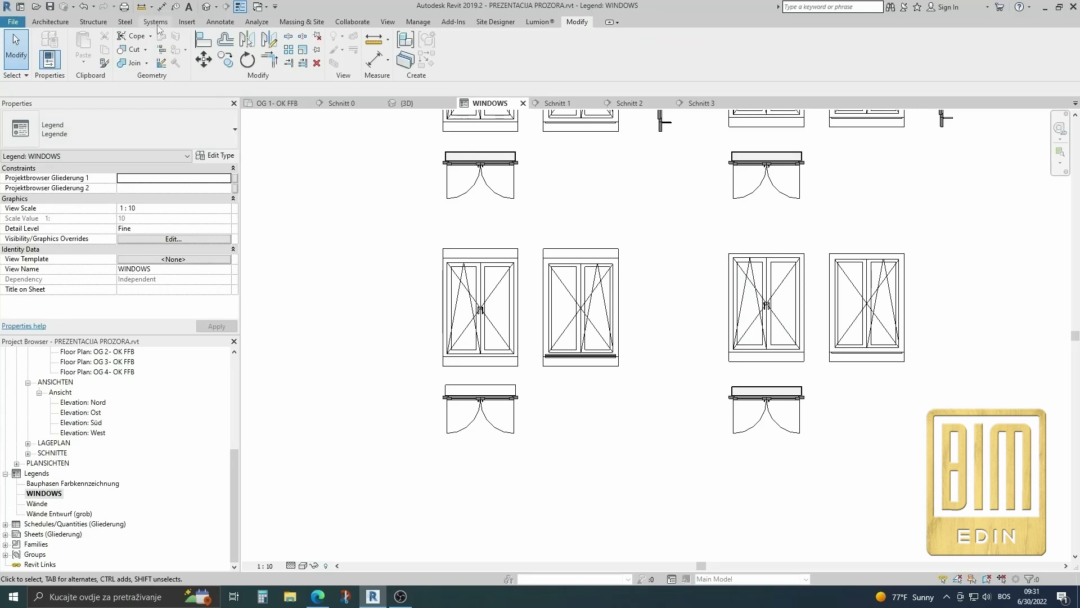
Step: Place a new legend component beside the windows and match it to the lower-left door plan type
left_click(225, 23)
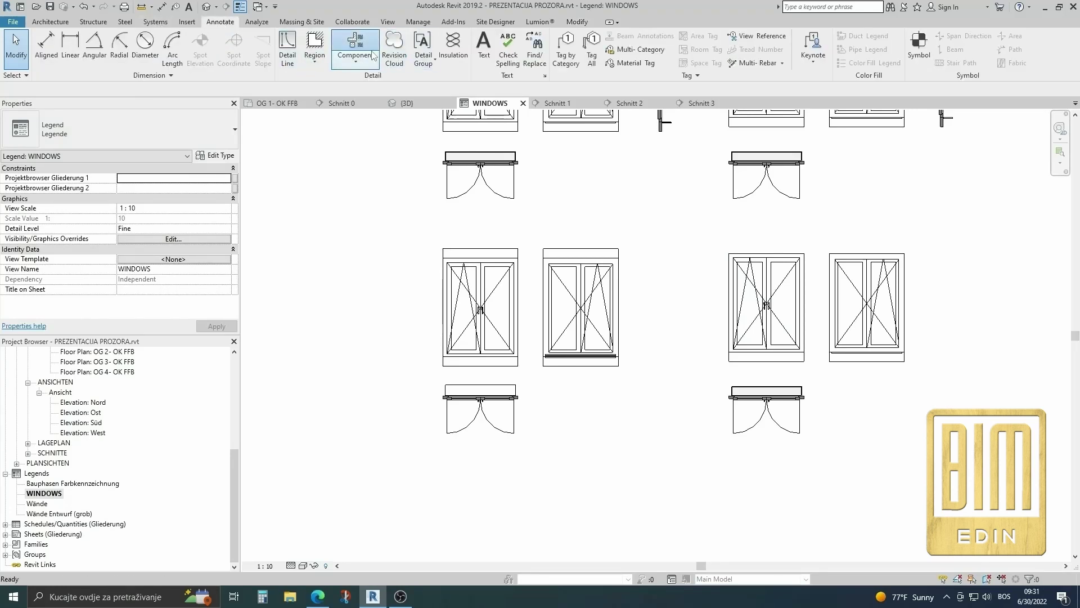
left_click(355, 45)
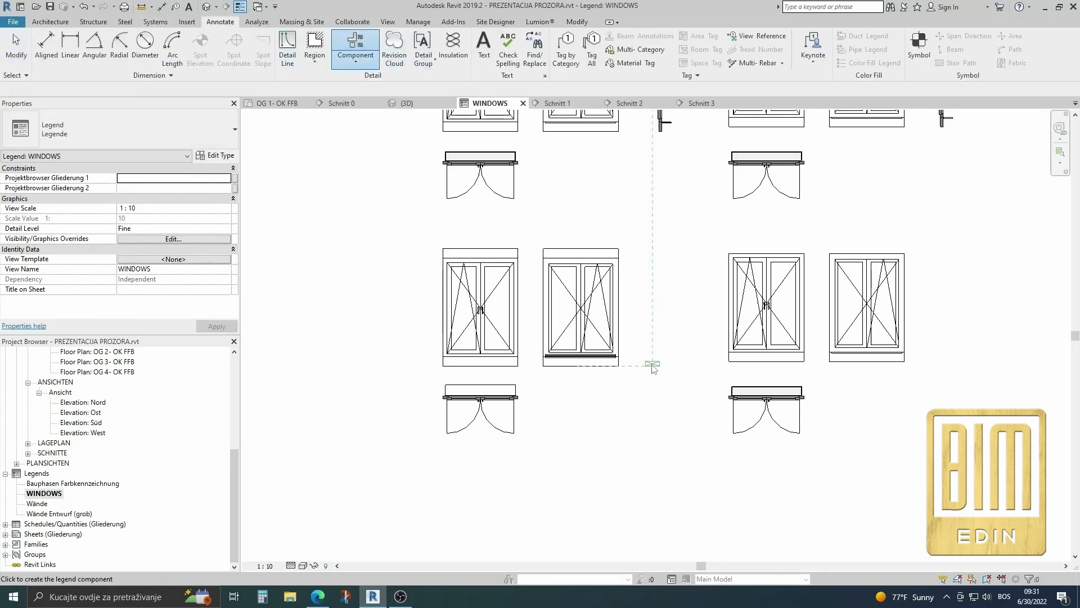
left_click(950, 358)
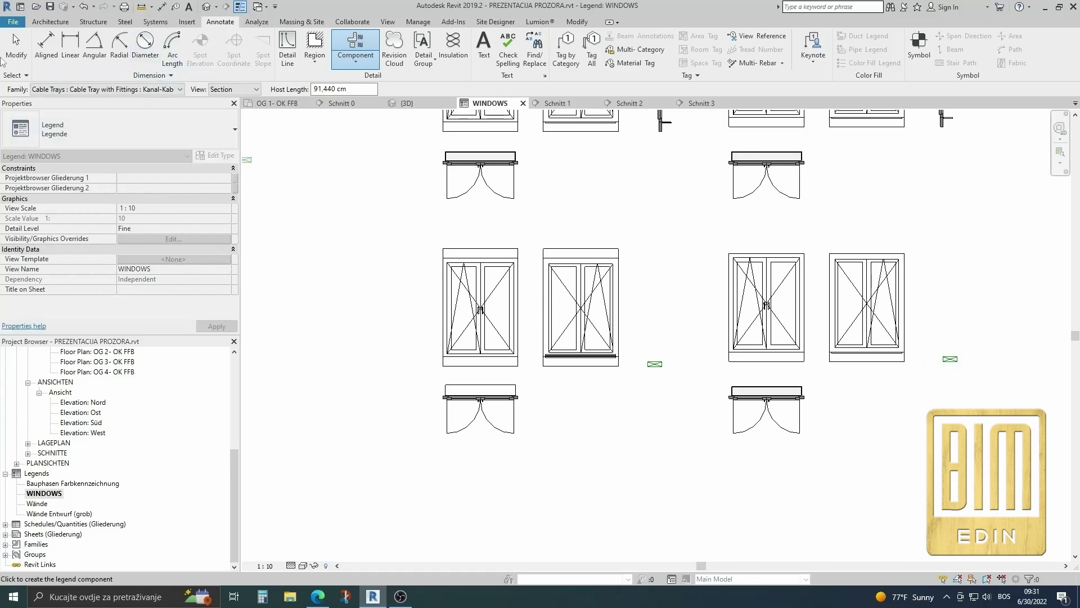
left_click(15, 48)
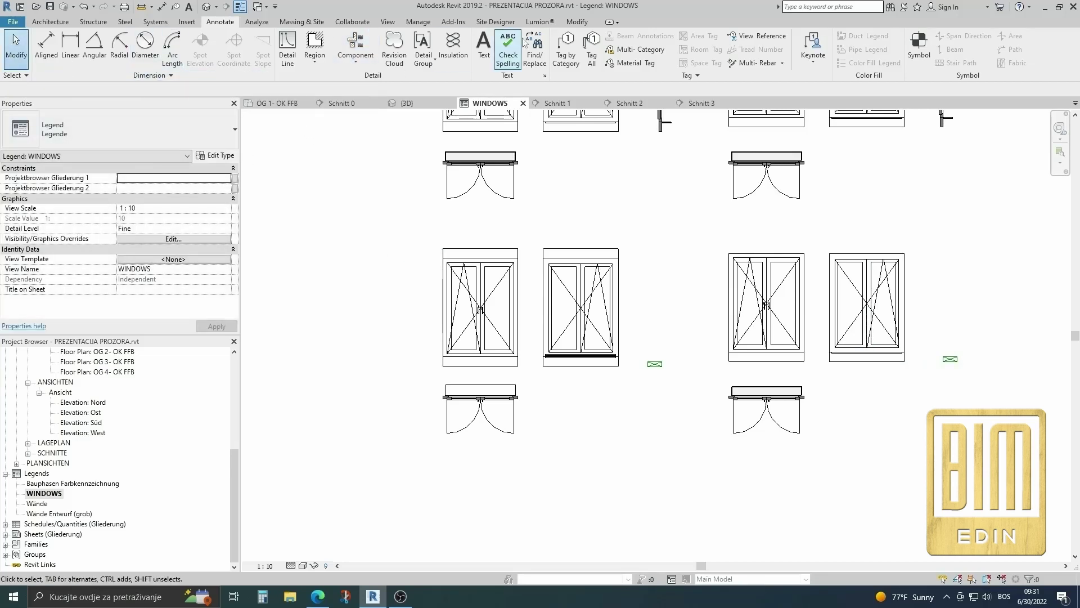
left_click(576, 22)
left_click(104, 64)
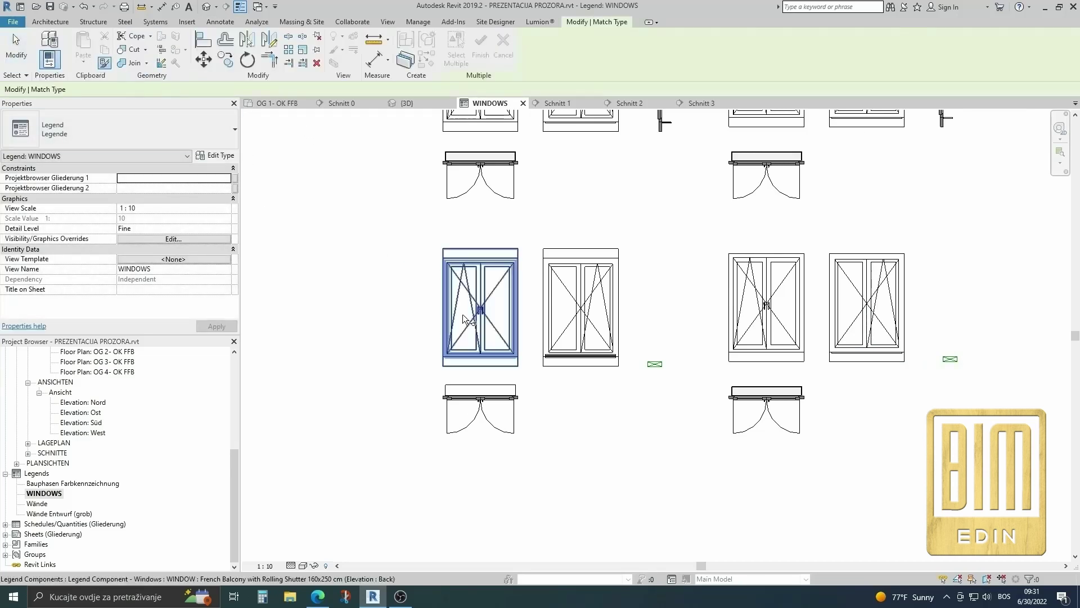
left_click(481, 394)
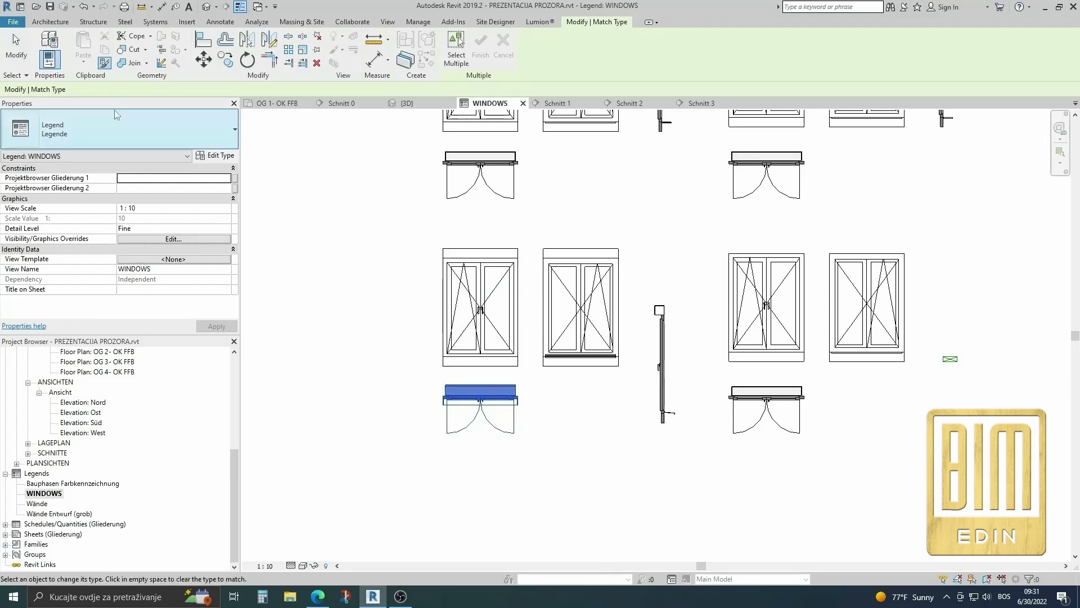
left_click(16, 48)
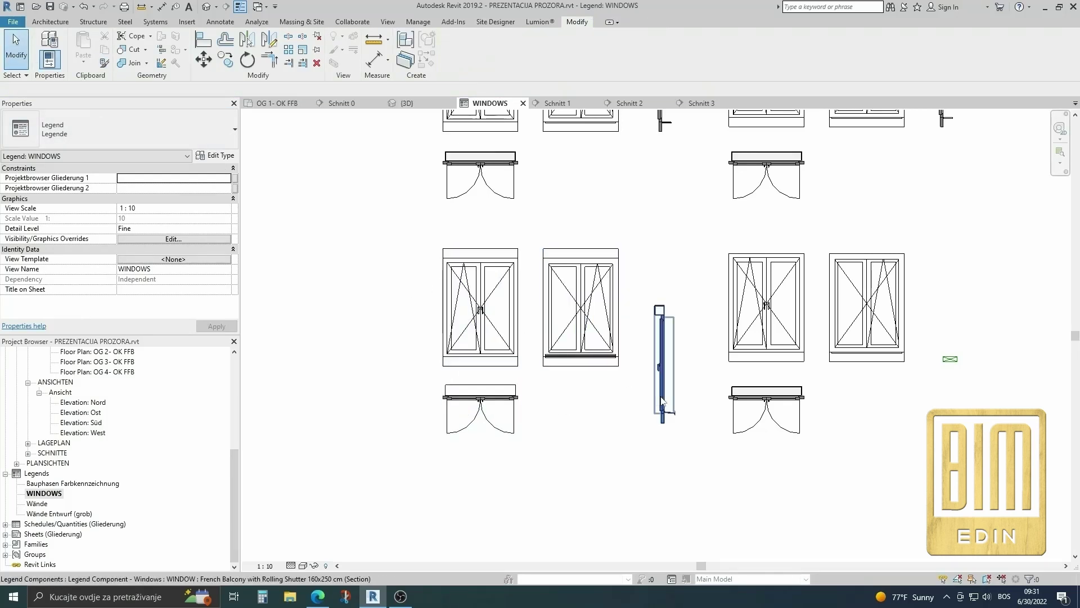
Step: Move the section component higher in the legend
scroll(661, 396, "up", 2)
left_click(657, 335)
left_click_drag(658, 334, 647, 269)
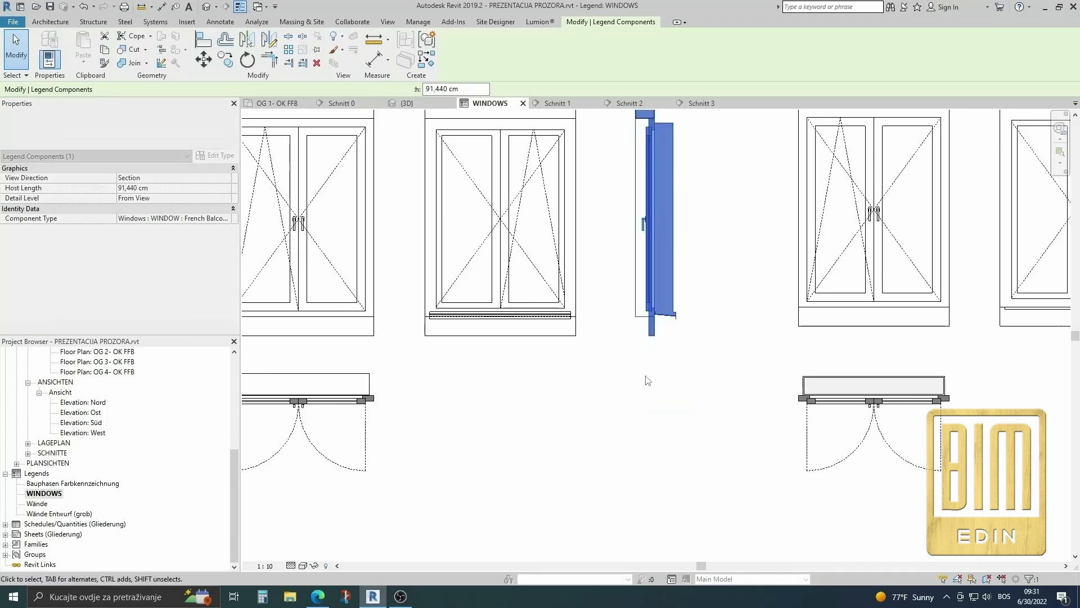
scroll(646, 378, "down", 3)
scroll(710, 342, "up", 1)
scroll(710, 341, "up", 1)
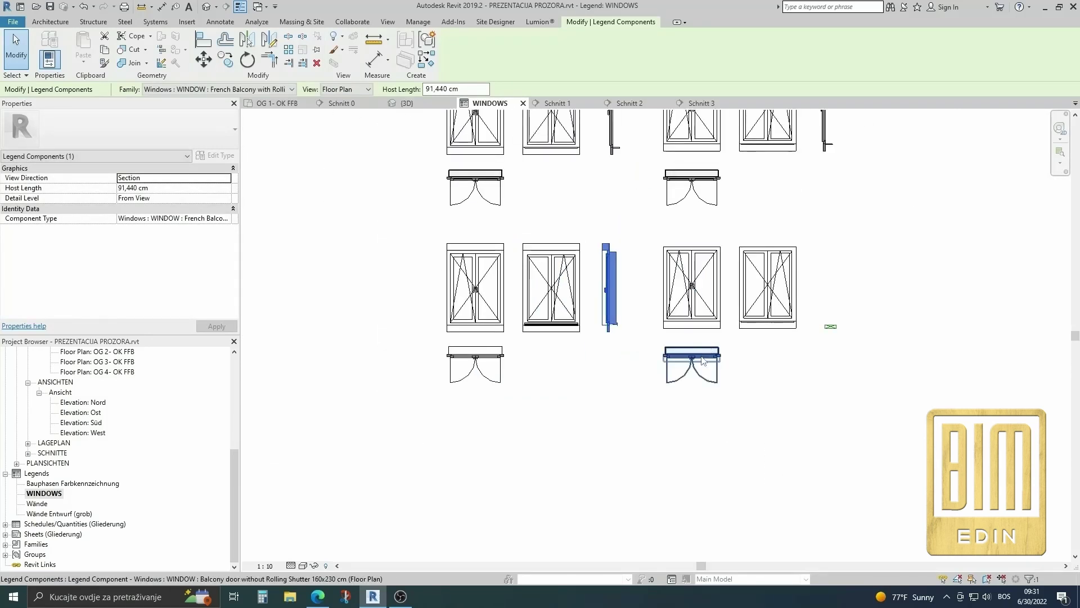
Step: Make the lower-right plan French Balcony without Rolling Shutter 160x230 cm and match its elevation
left_click(703, 361)
left_click(275, 90)
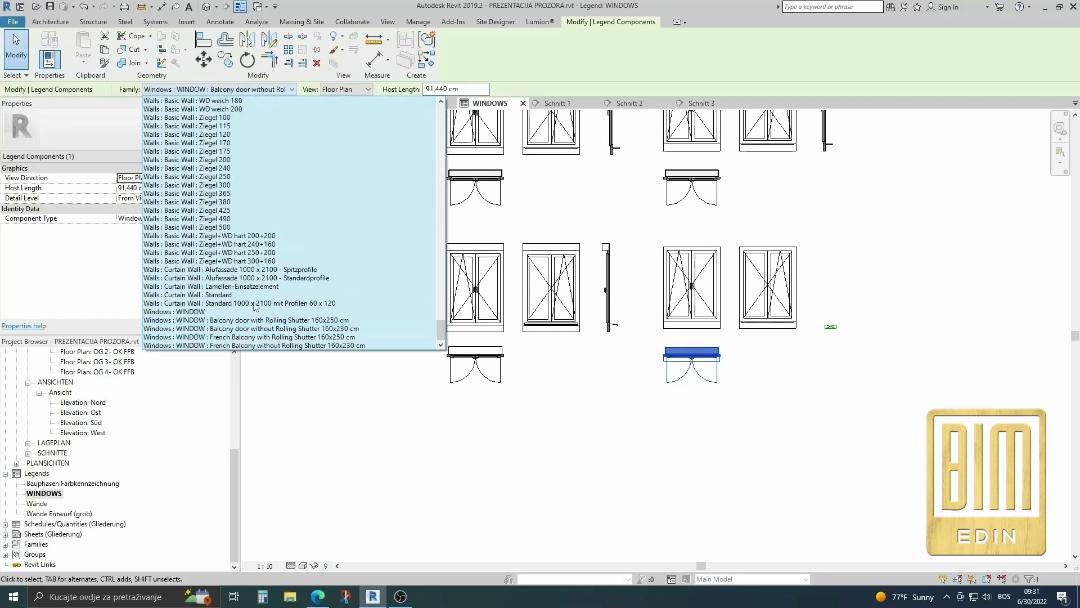
left_click(265, 345)
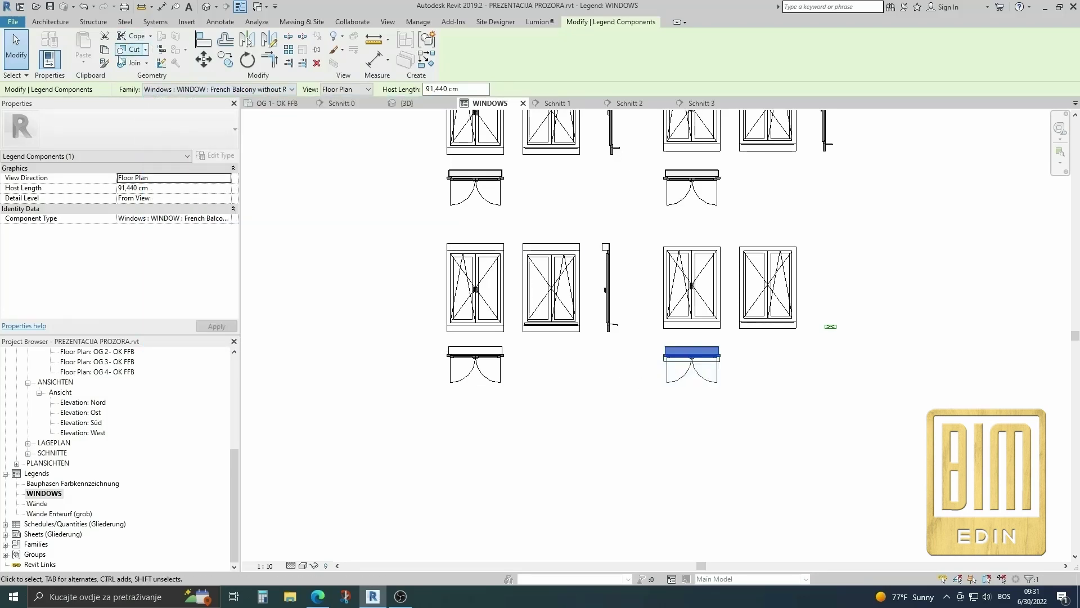
left_click(104, 63)
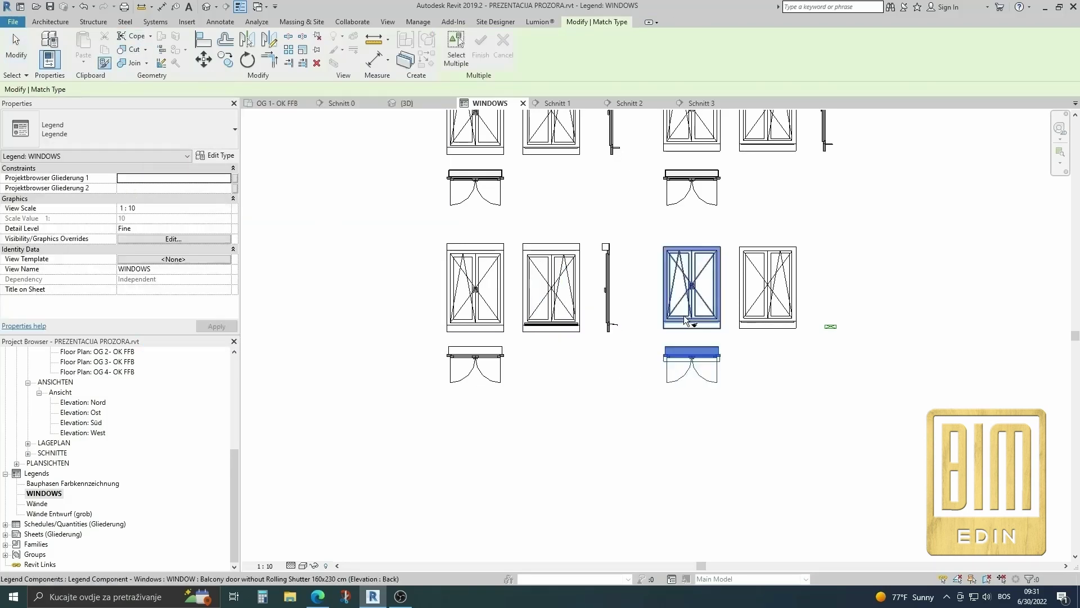
left_click(769, 308)
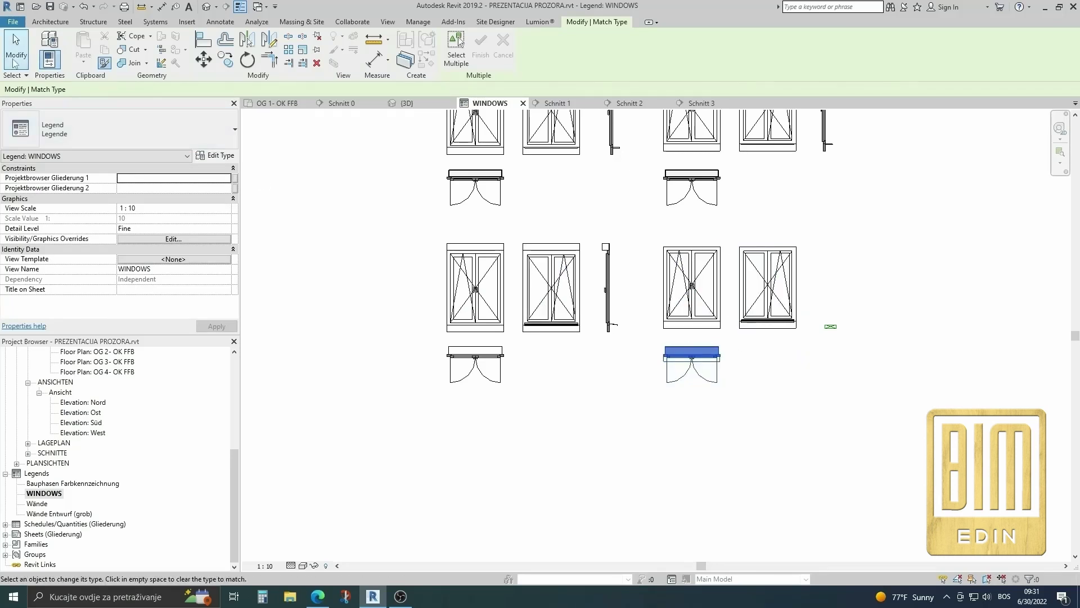
key("Escape")
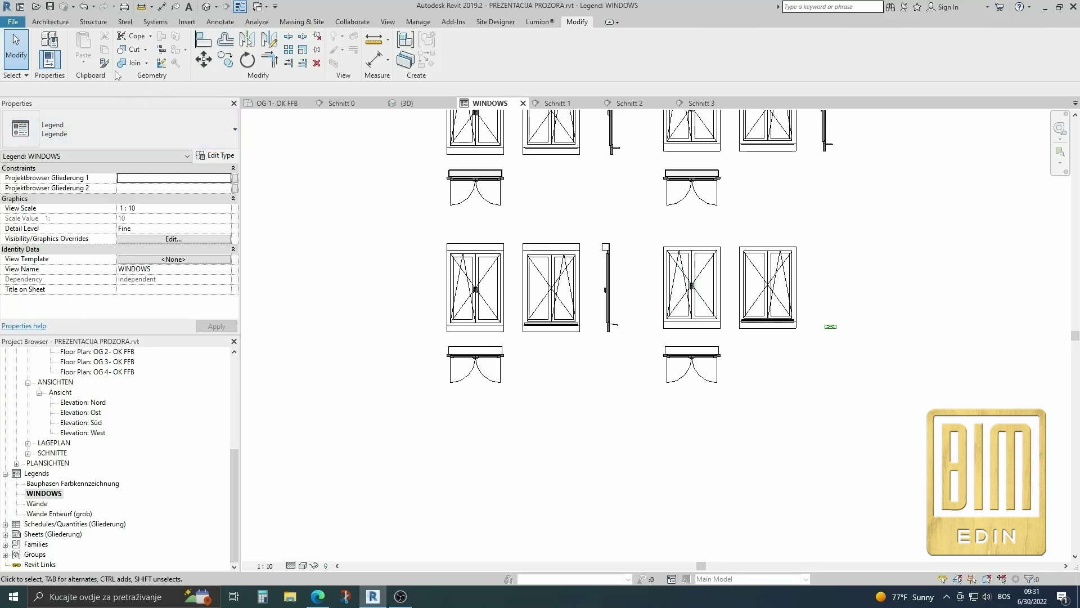
Step: Match the small legend element to the lower balcony plan type, making it a window section
left_click(105, 63)
left_click(675, 353)
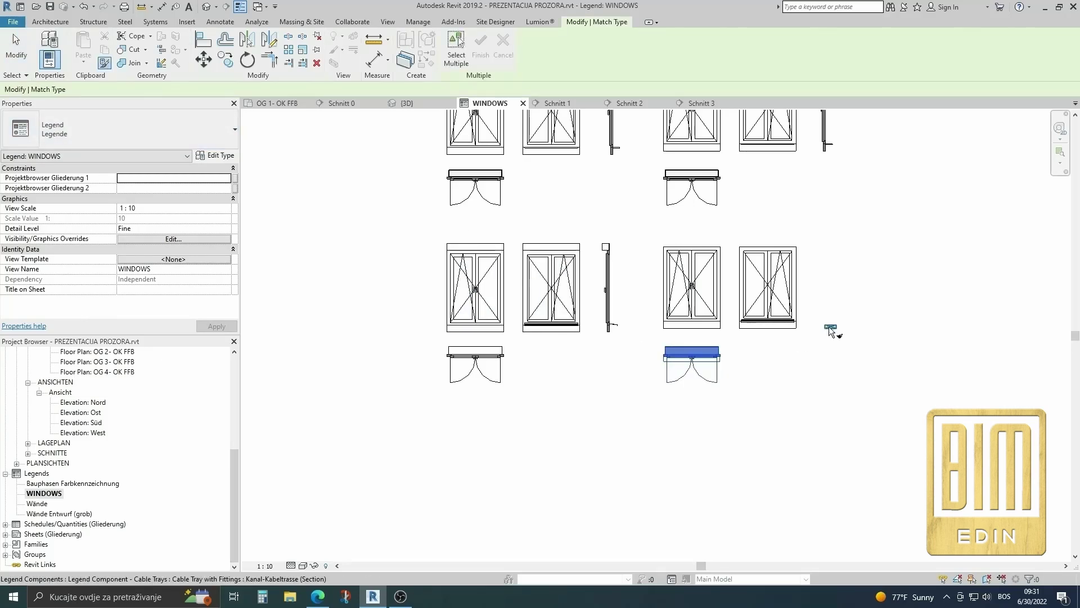
left_click(831, 326)
left_click(16, 51)
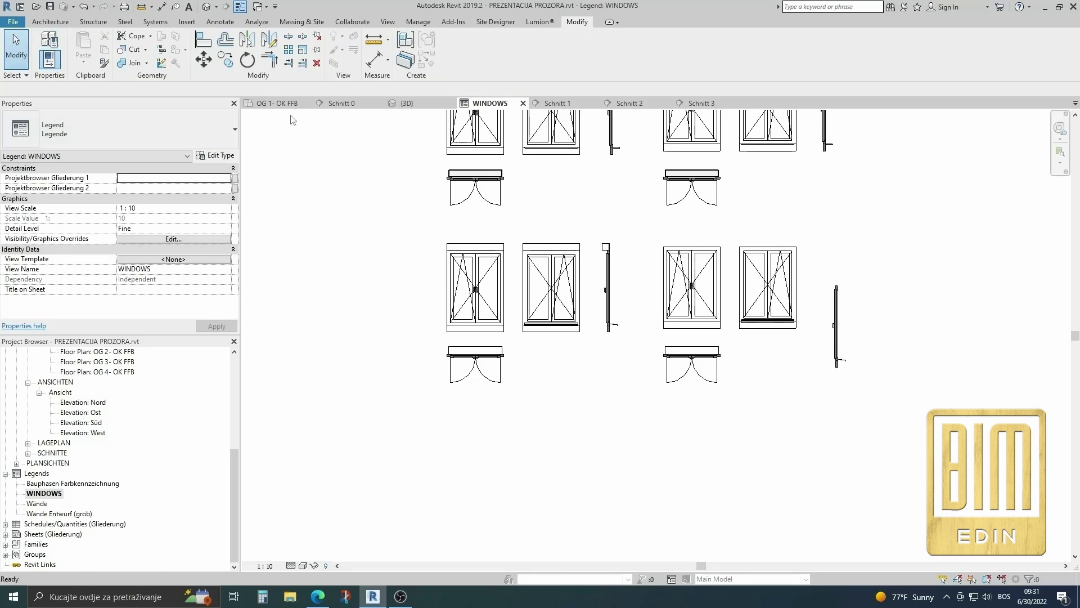
Step: Move the new window section up beside the windows
left_click(838, 315)
scroll(838, 315, "up", 2)
left_click_drag(847, 317, 826, 249)
scroll(825, 248, "down", 3)
left_click(784, 354)
scroll(785, 353, "down", 2)
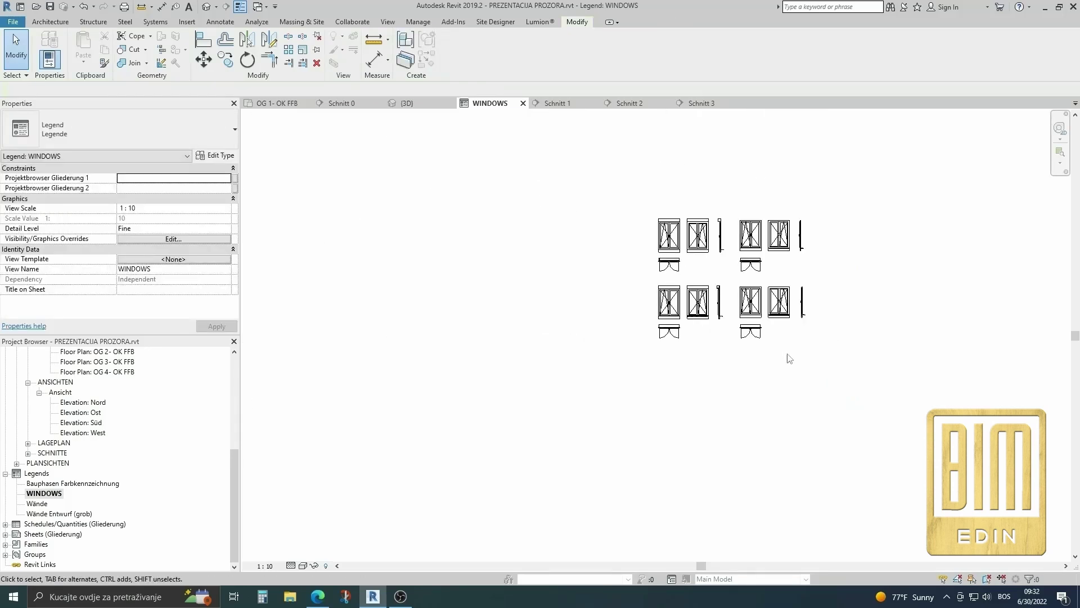
Step: In OG 1 - OK FFB, copy the balcony window one bay further along the wall
left_click(276, 103)
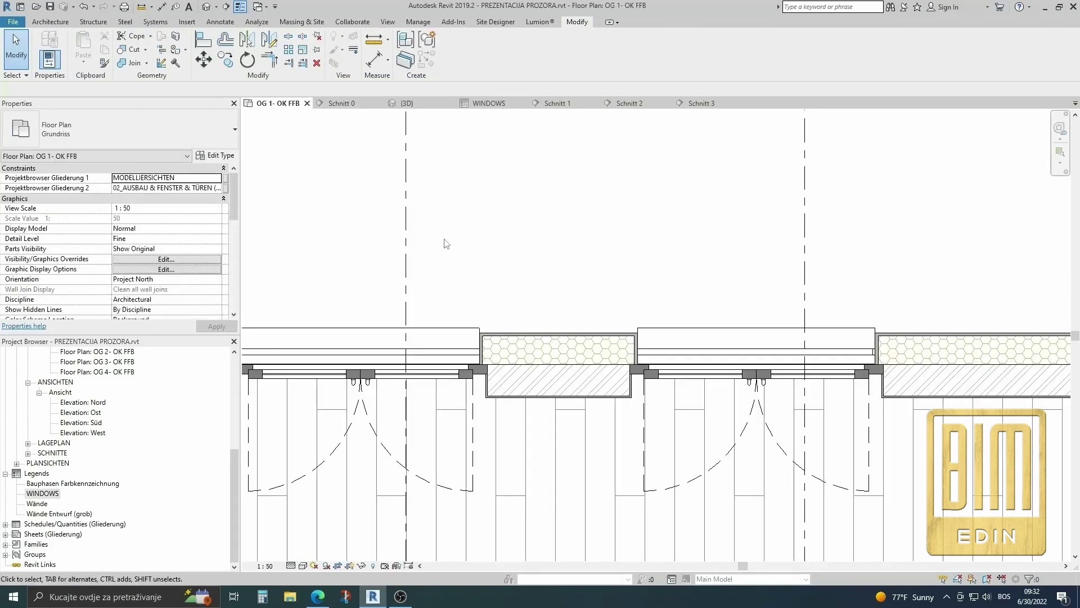
scroll(544, 253, "down", 2)
scroll(545, 253, "up", 1)
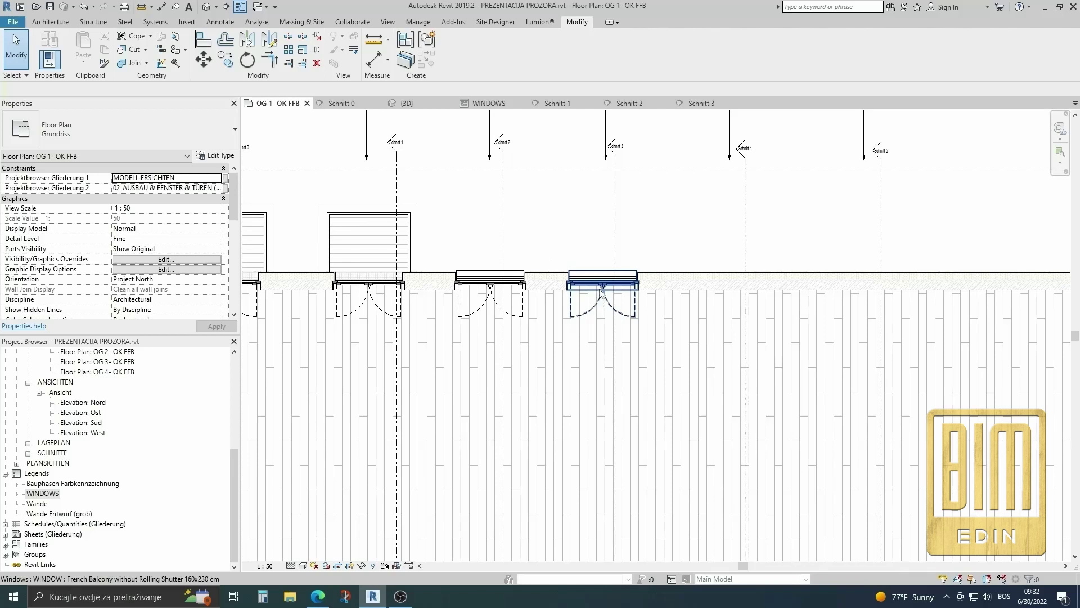
left_click(603, 290)
scroll(603, 289, "up", 2)
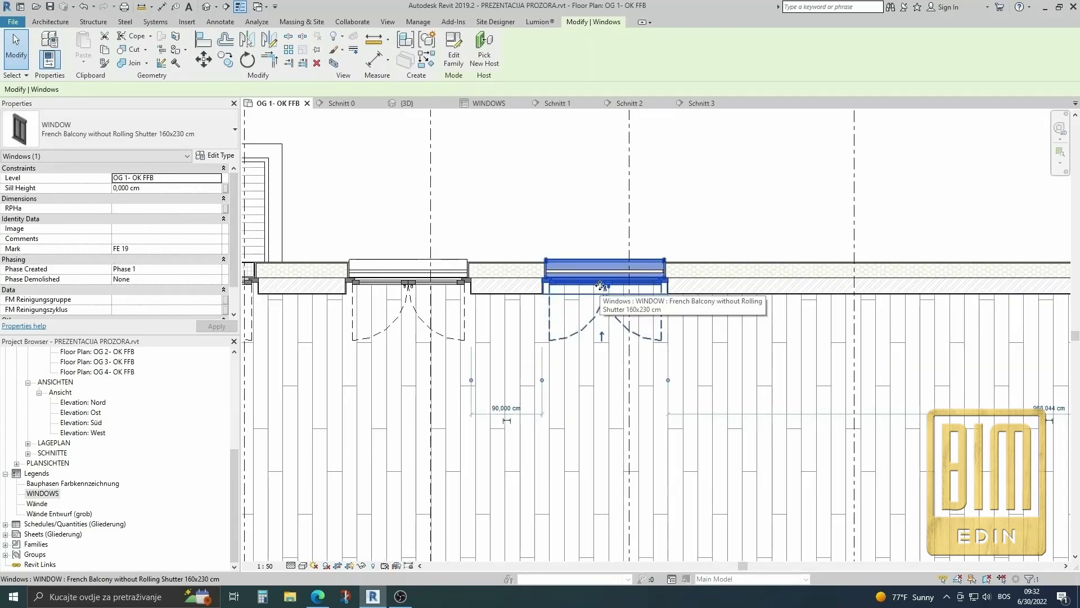
scroll(600, 285, "down", 2)
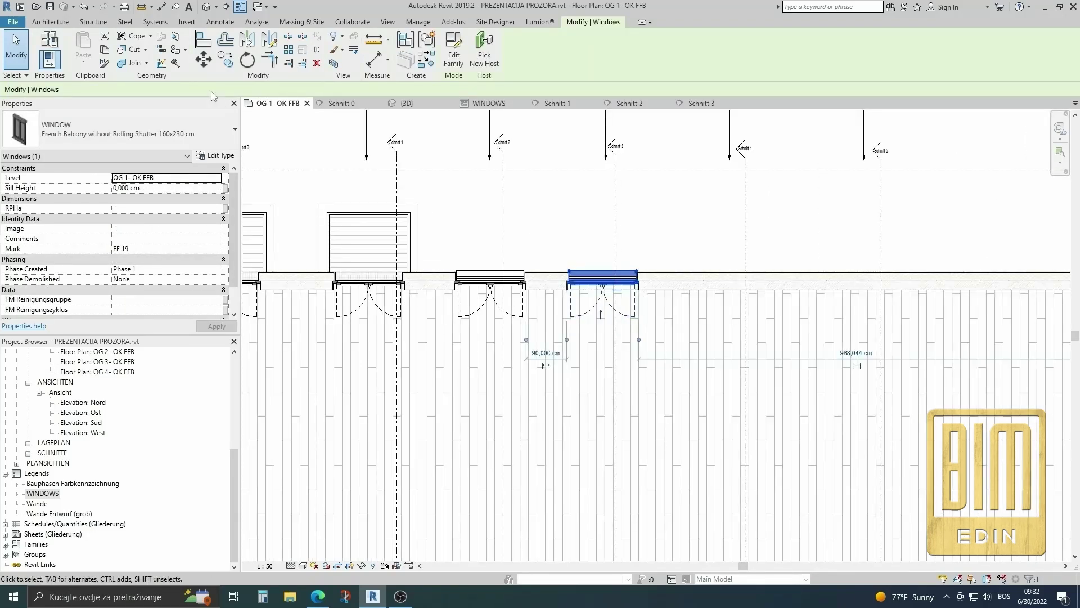
left_click(230, 66)
left_click(598, 275)
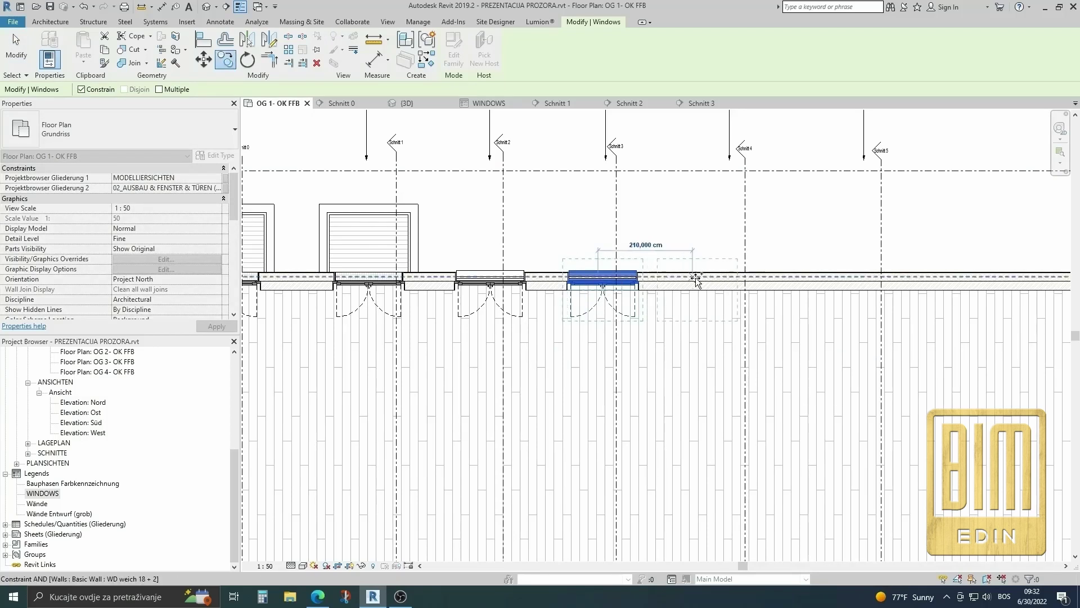
left_click(725, 277)
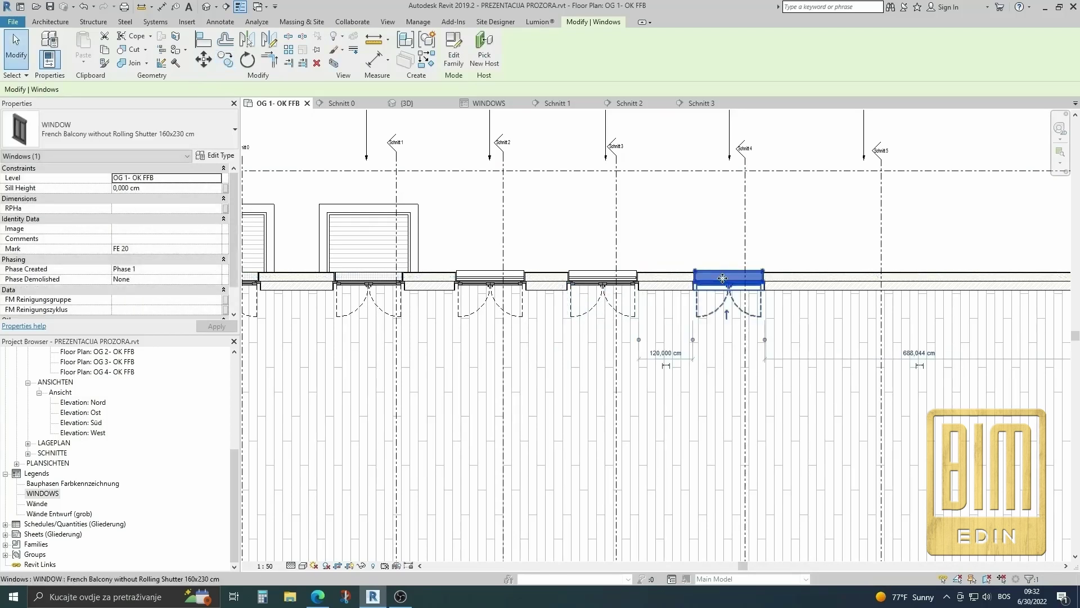
key("Escape")
Step: Check the Window with Rolling Shutter 160x160cm label text, then select the copied window
scroll(684, 265, "down", 2)
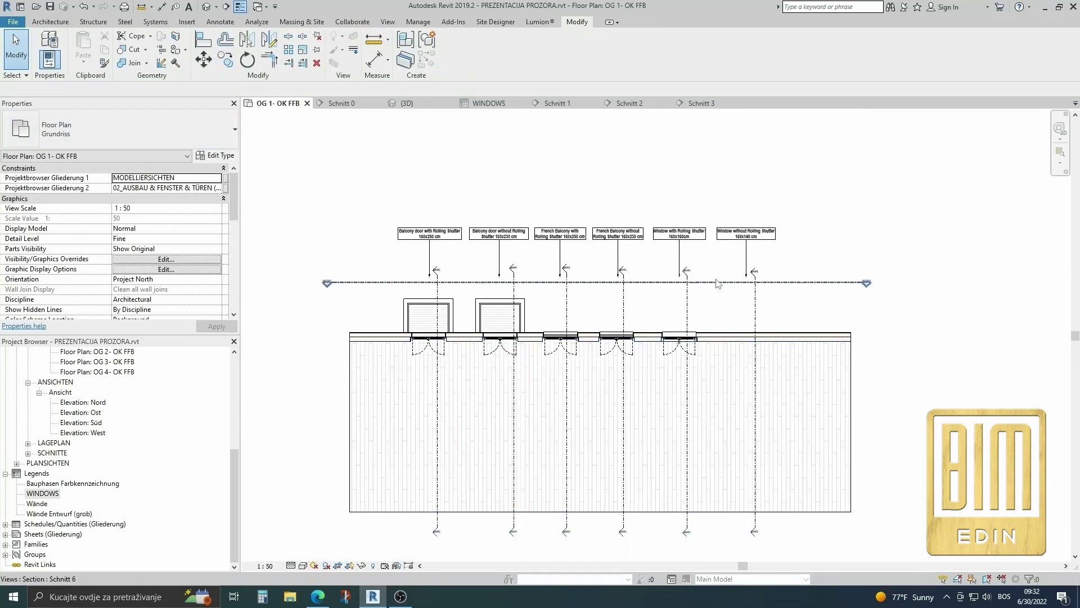
scroll(684, 265, "up", 3)
left_click(636, 175)
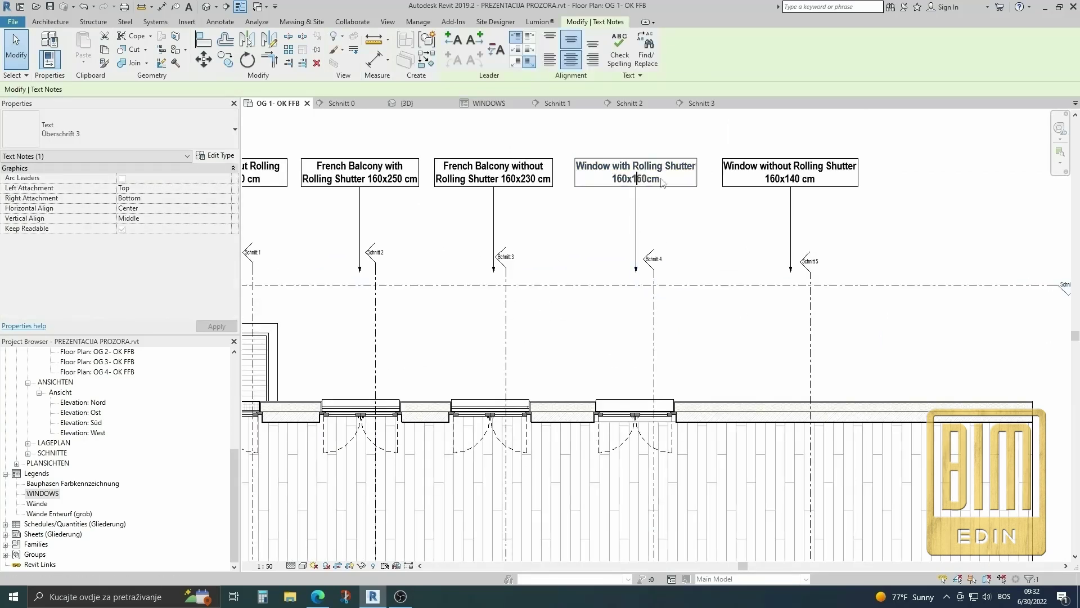
double_click(661, 179)
mouse_move(661, 179)
left_mouse_down()
mouse_move(599, 184)
mouse_move(578, 173)
left_mouse_up()
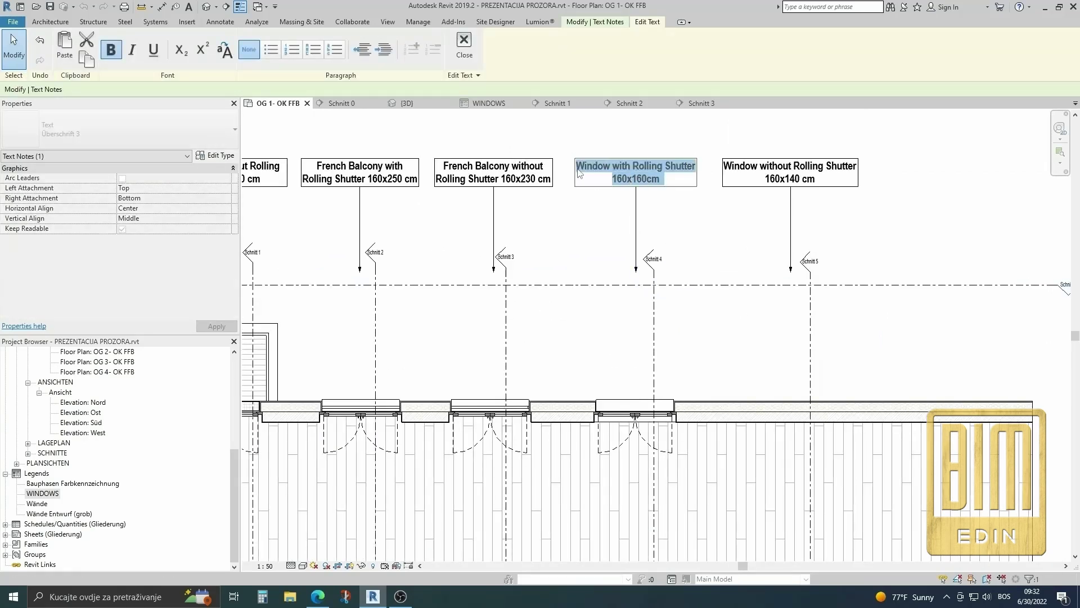
left_click(671, 257)
scroll(687, 256, "down", 2)
left_click(654, 354)
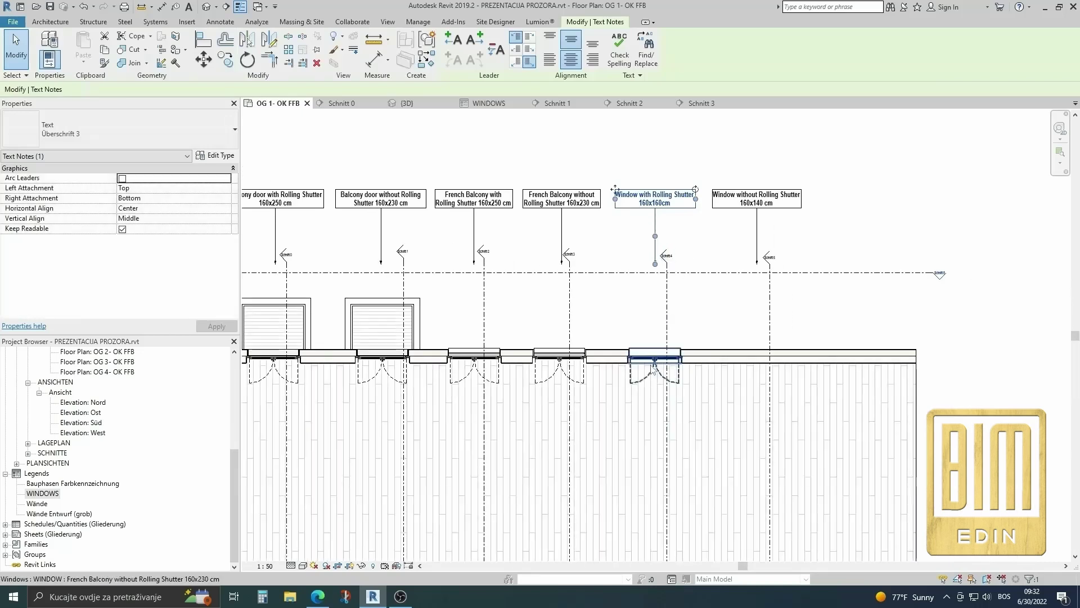
Step: Set the window type Height to 160 cm, accept the warnings, and call up section Schnitt 4's options
left_click(217, 156)
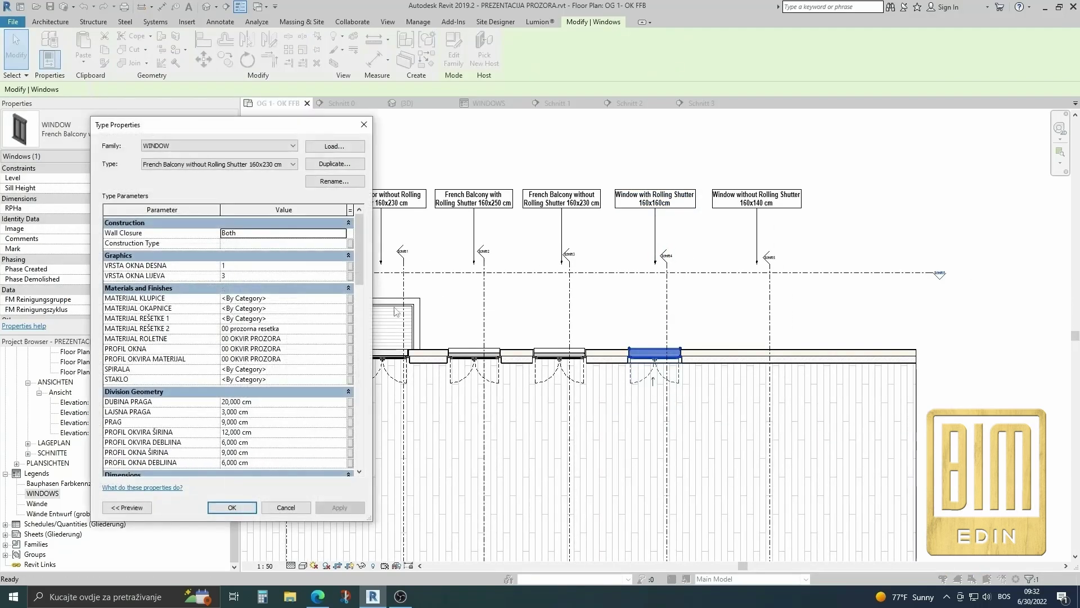
scroll(284, 332, "down", 5)
scroll(284, 332, "down", 2)
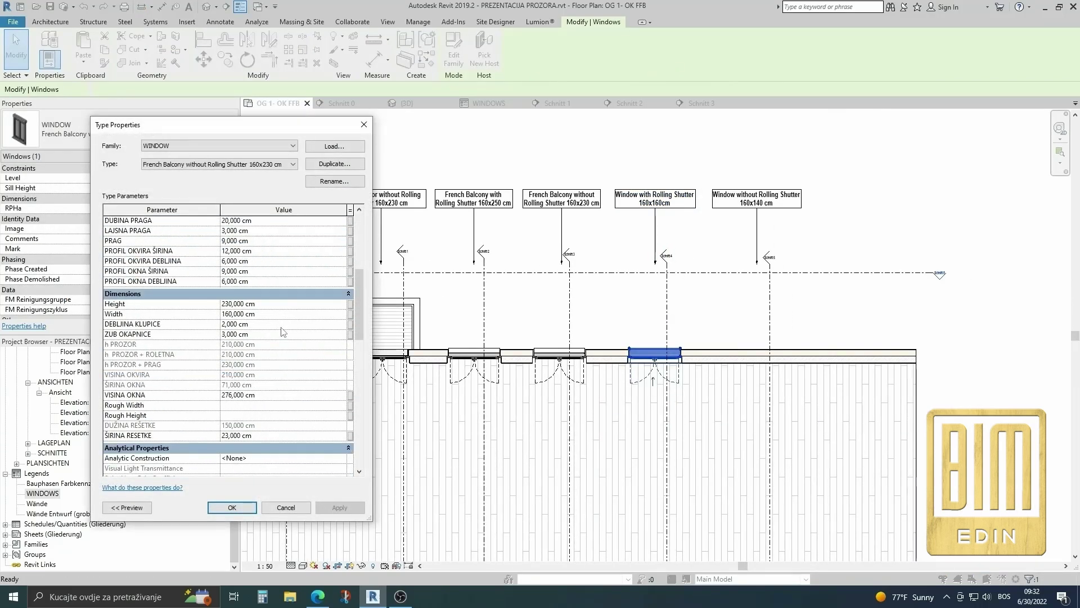
left_click(278, 304)
type("160")
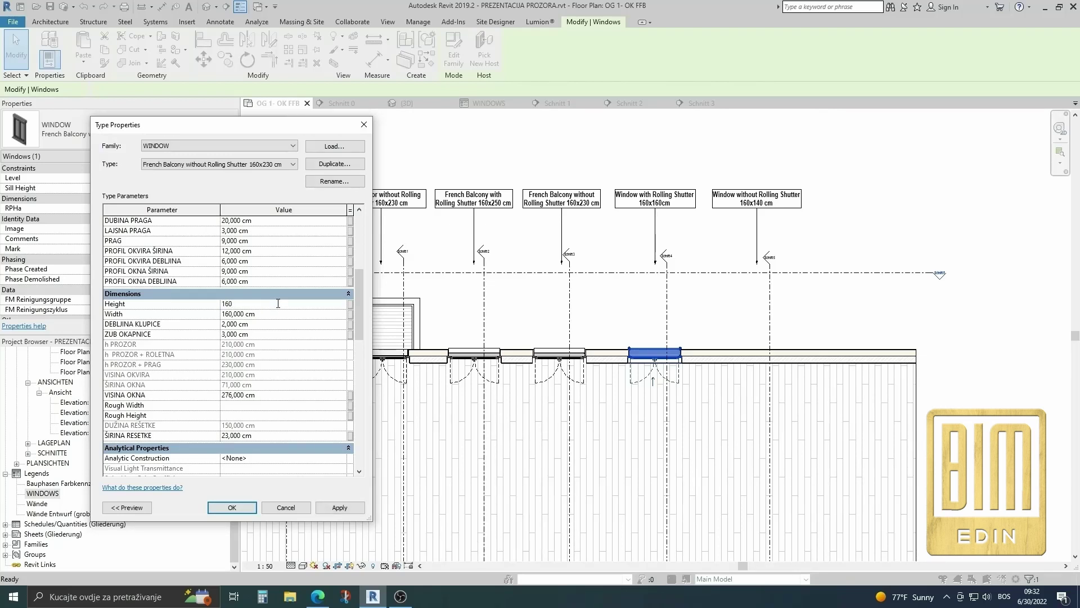
left_click(344, 507)
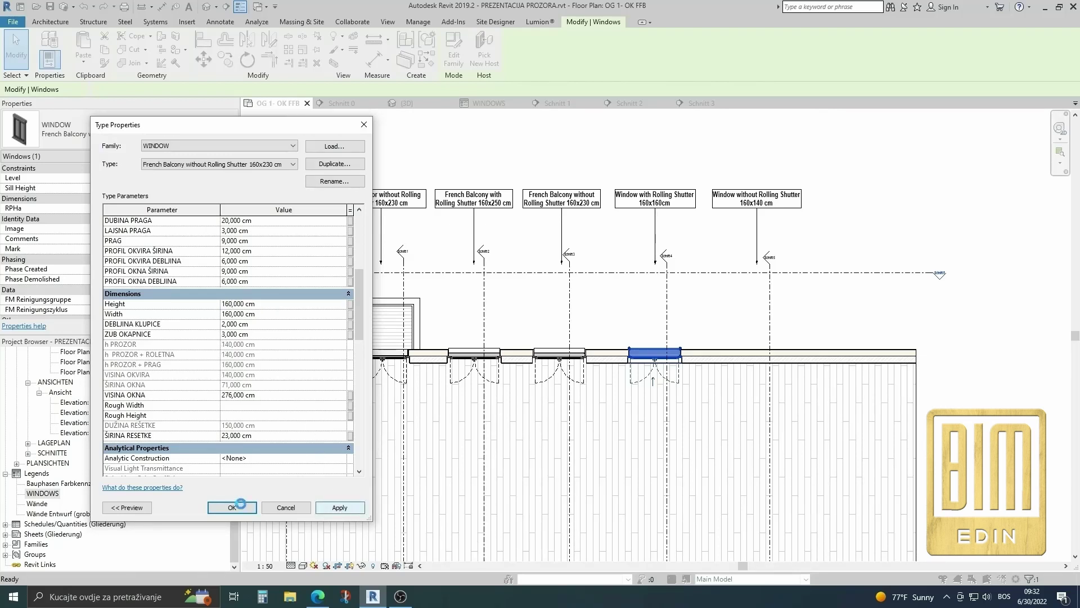
left_click(242, 503)
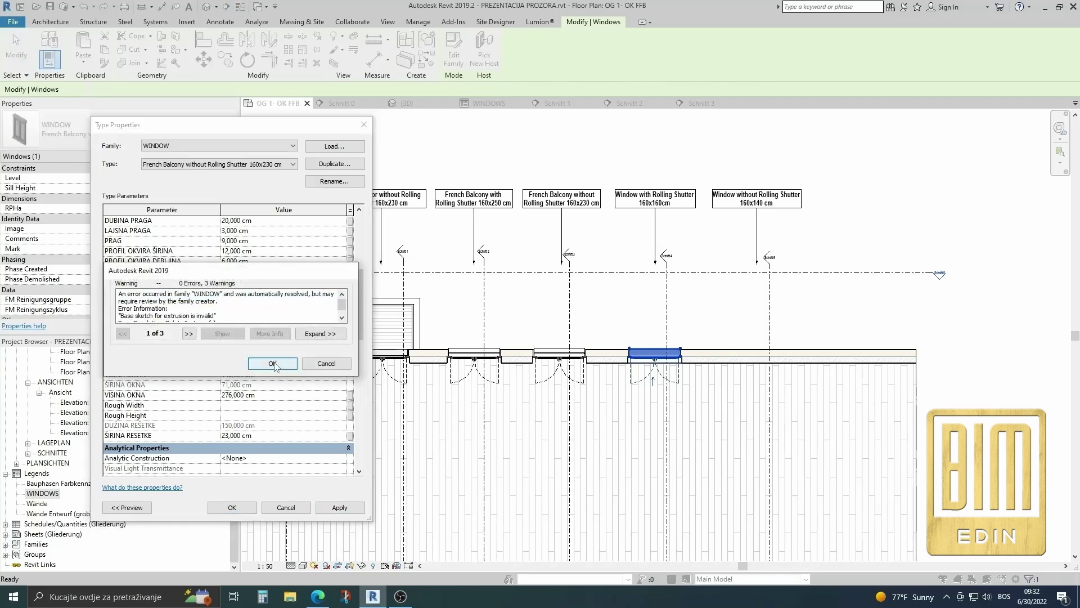
key("Return")
left_click(232, 507)
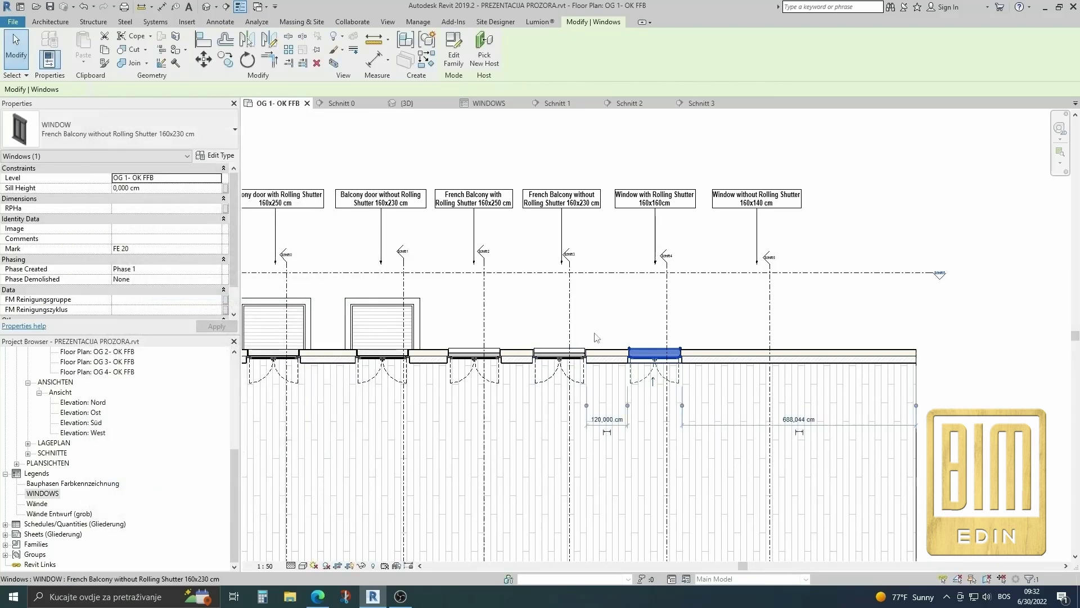
left_click(666, 324)
right_click(667, 322)
Step: In section Schnitt 4, give the balcony window an 80 cm sill height and reopen its type parameters
left_click(702, 91)
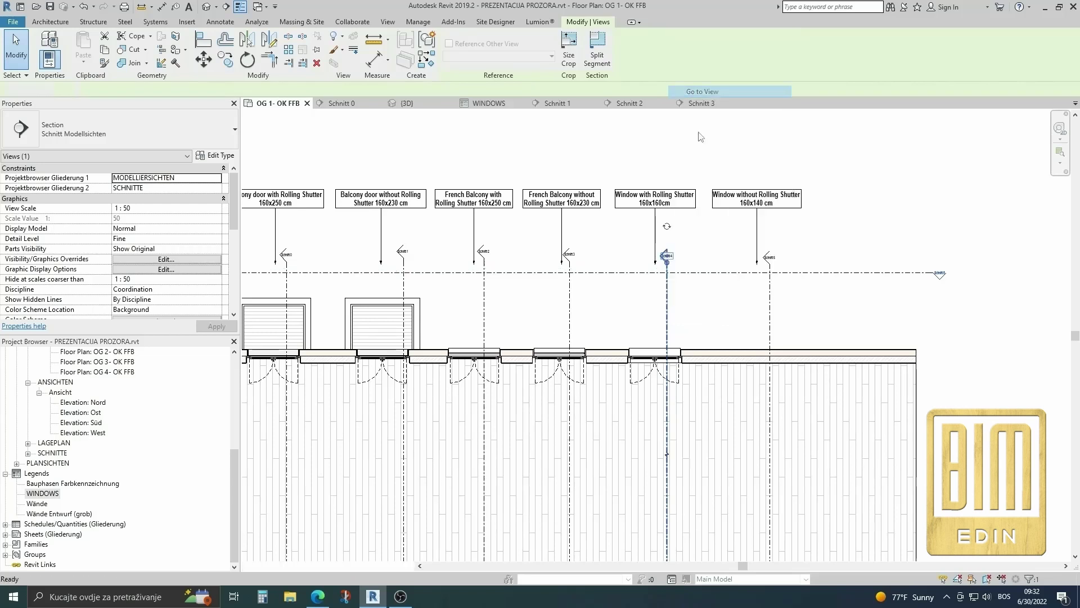
scroll(727, 315, "up", 2)
scroll(727, 299, "up", 2)
scroll(727, 298, "down", 1)
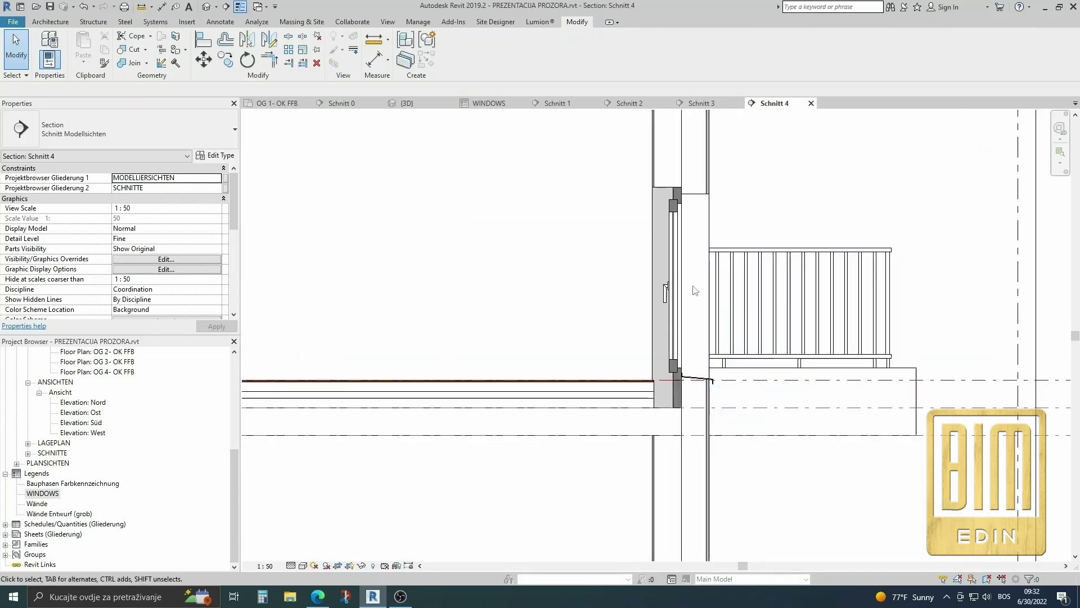
left_click(682, 304)
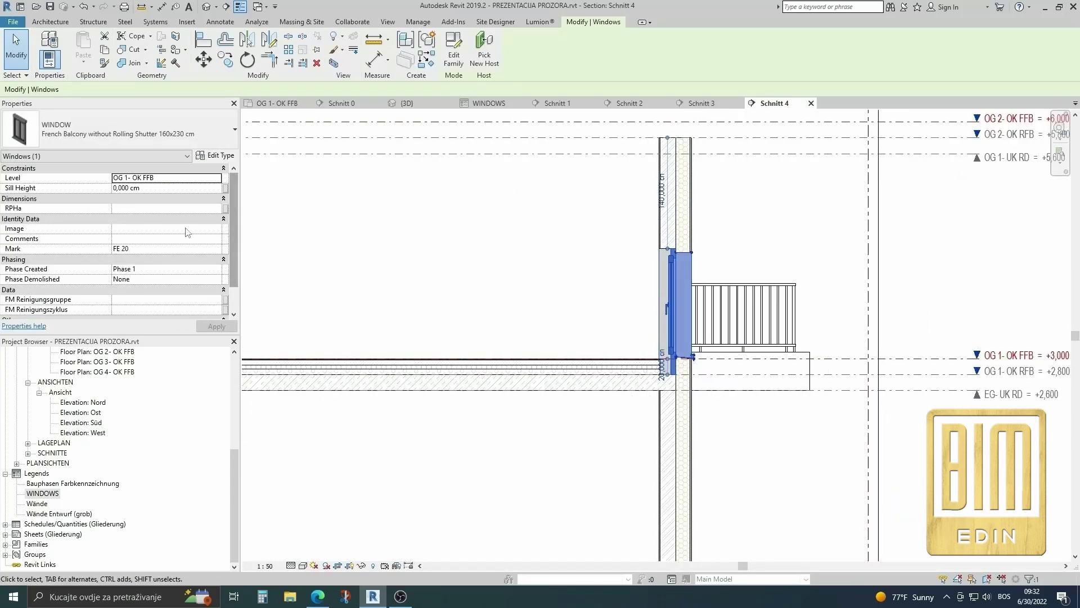
left_click(174, 189)
type("80")
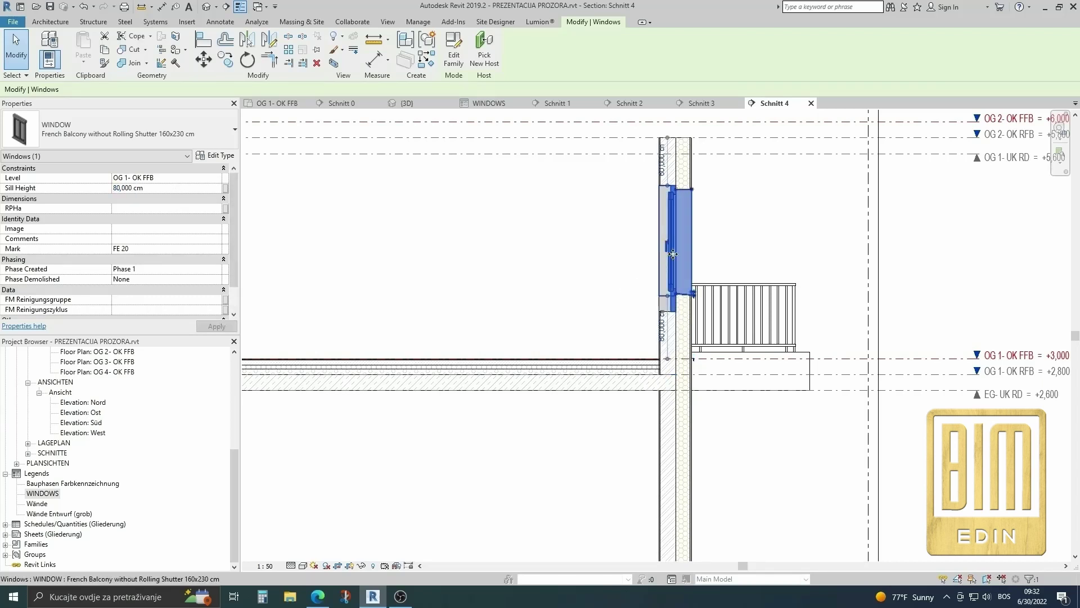
left_click(215, 156)
Step: Set the DUBINA PRAGA threshold depth to 0 and apply it, dismissing the family warning
scroll(314, 314, "down", 3)
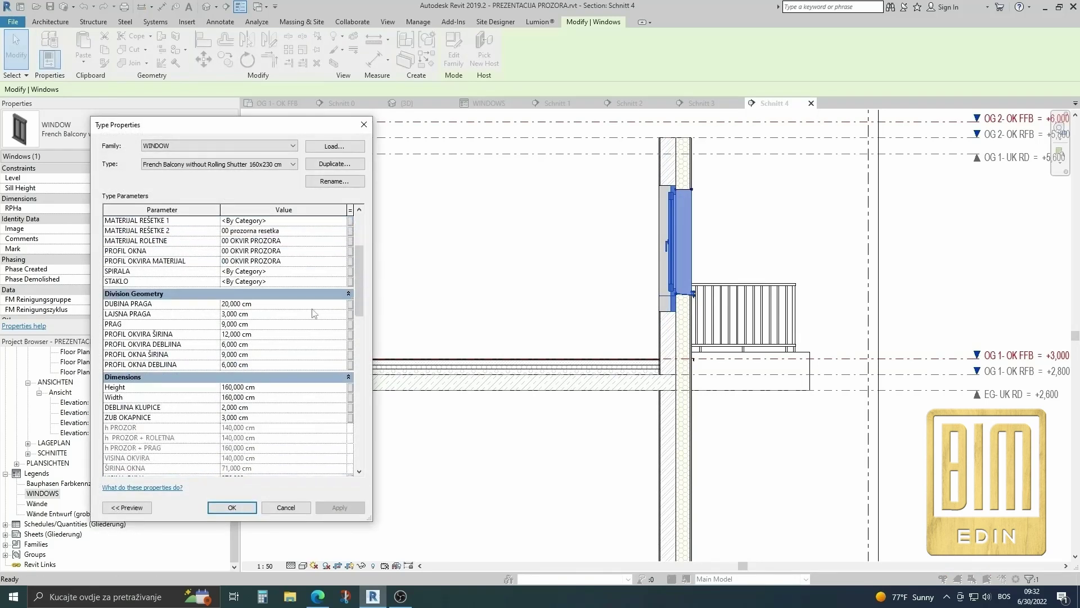
scroll(313, 314, "down", 4)
scroll(312, 308, "up", 2)
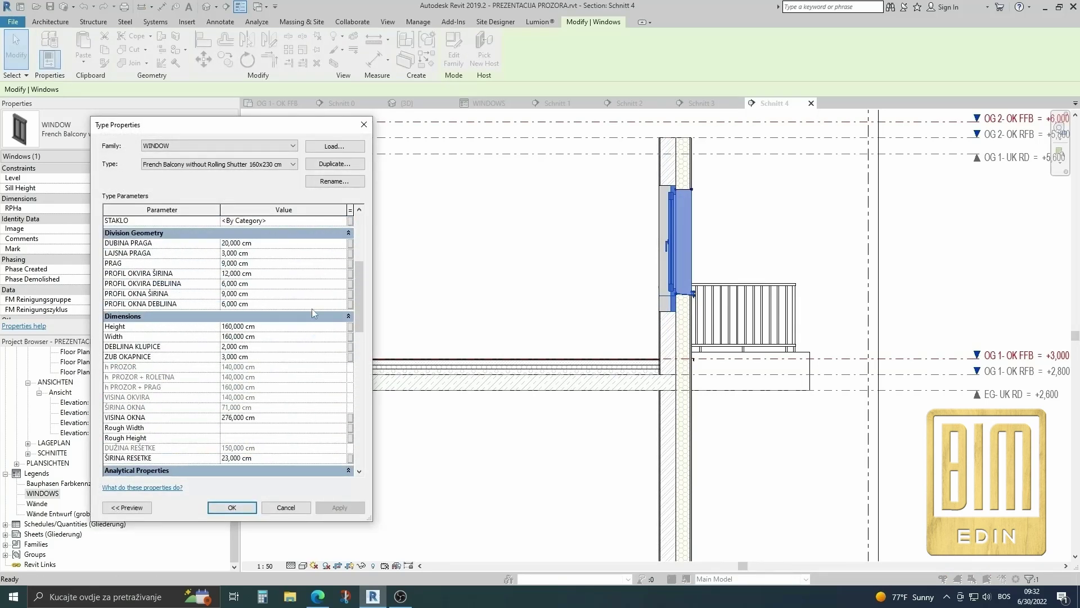
left_click(282, 243)
type("0")
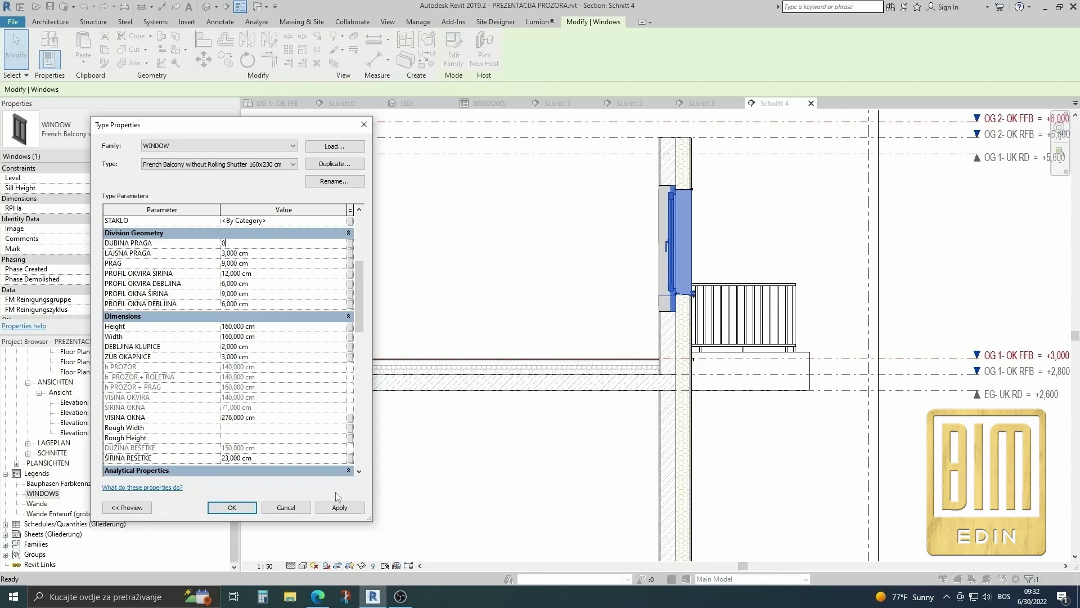
left_click(340, 508)
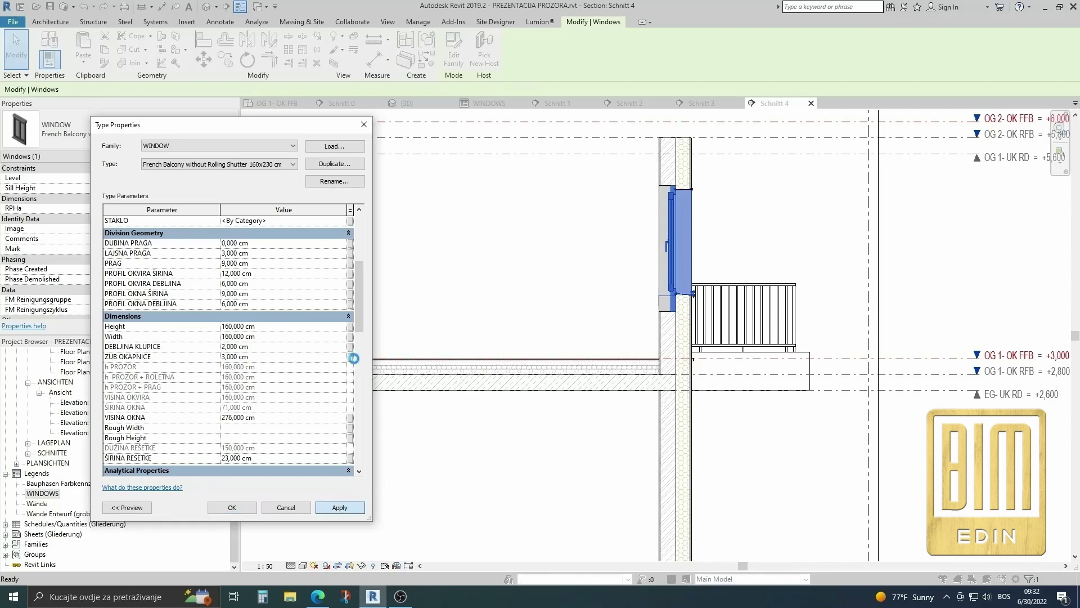
left_click(272, 364)
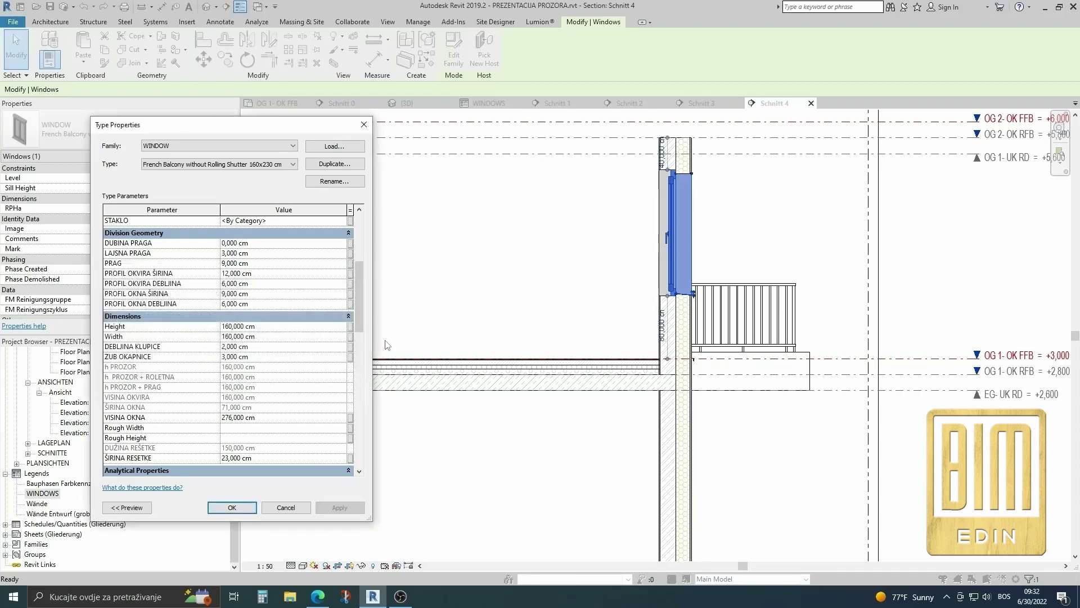
Step: Turn on ROLADA with shutter height, box space and box height 20 and box width 2
scroll(312, 343, "down", 2)
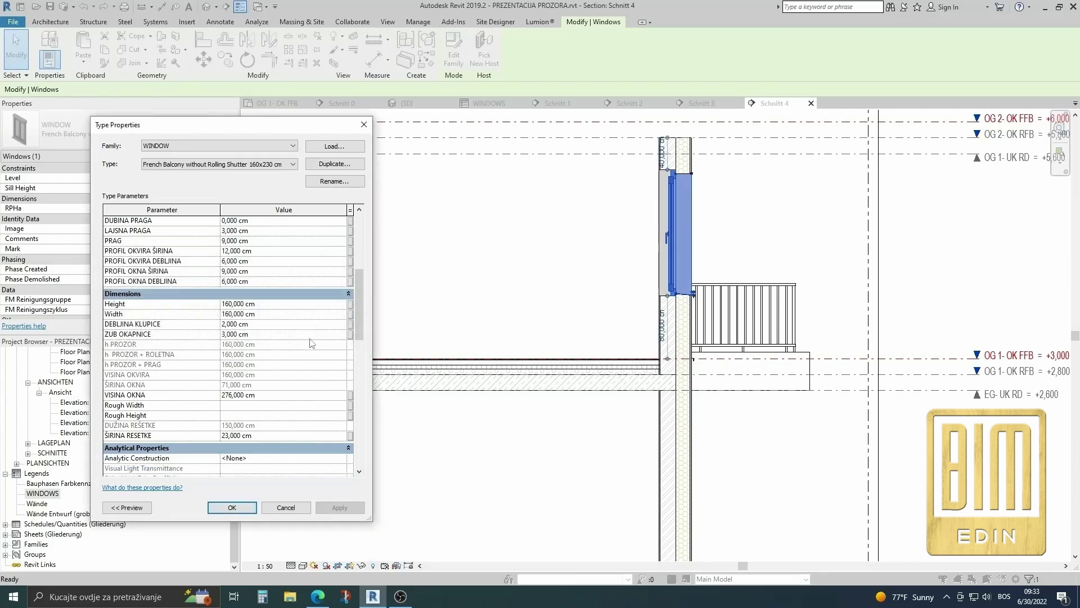
scroll(312, 343, "down", 2)
scroll(312, 343, "down", 5)
left_click(226, 295)
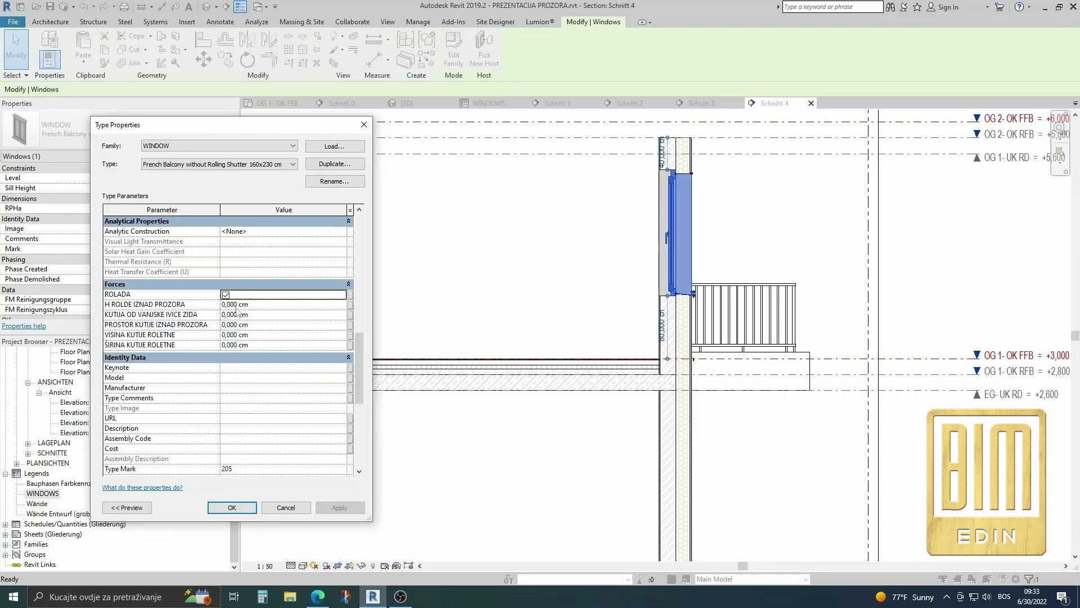
left_click(280, 304)
type("20")
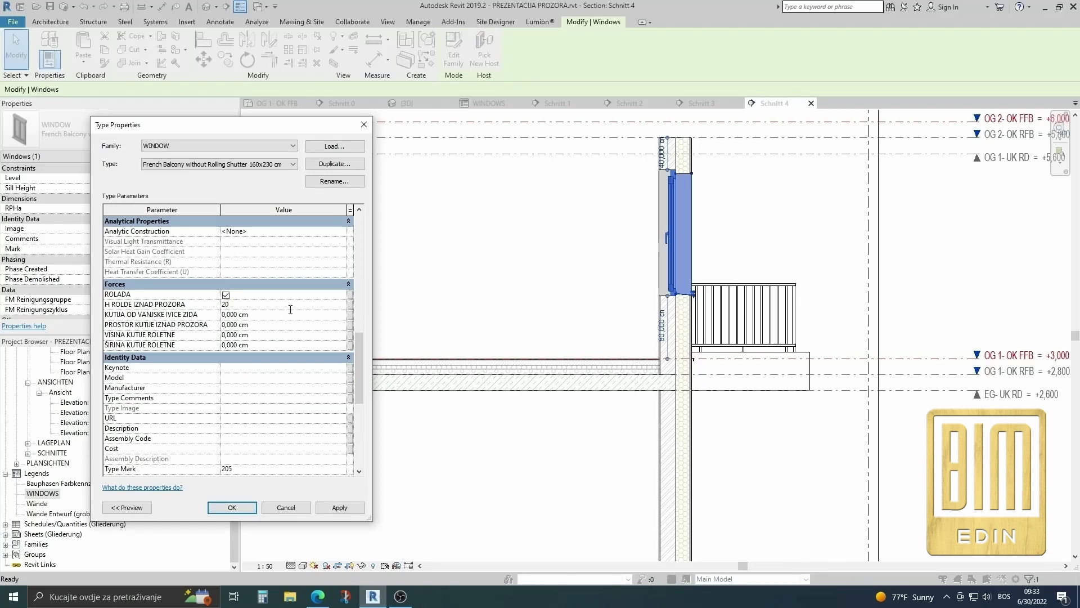
left_click(286, 324)
type("20")
left_click(275, 335)
type("20")
left_click(276, 345)
type("2")
Step: Turn on the KLUPICA sill and commit the type changes
scroll(278, 400, "down", 3)
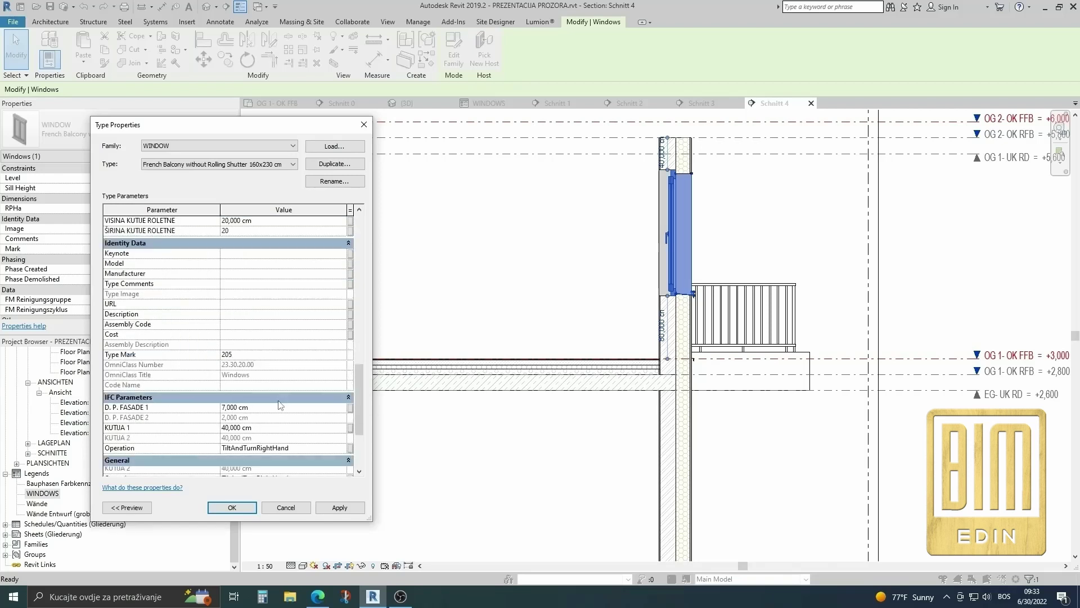
scroll(278, 400, "down", 5)
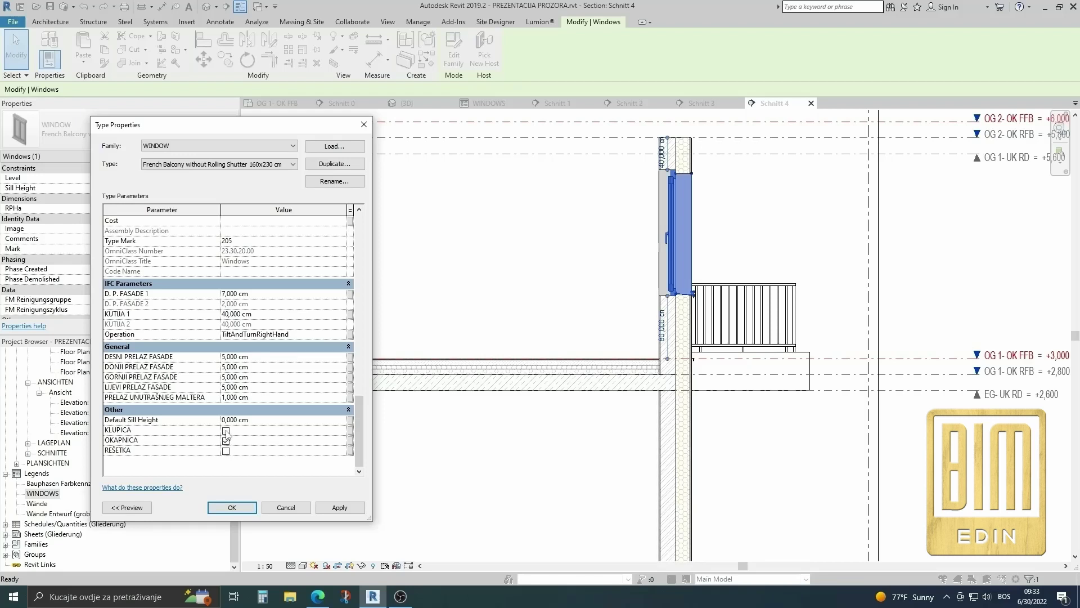
left_click(225, 431)
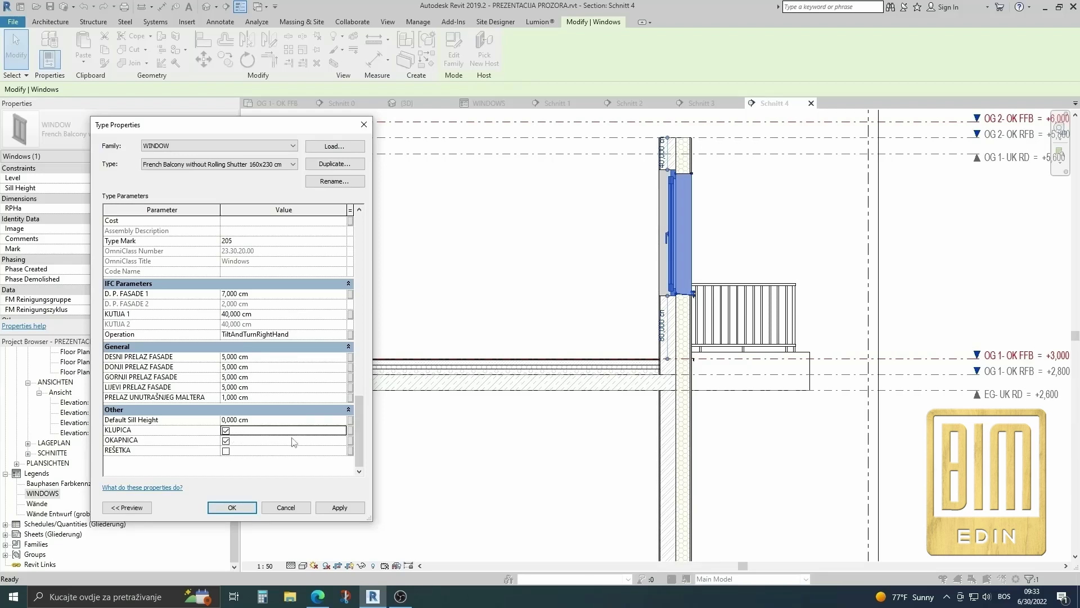
scroll(299, 359, "up", 3)
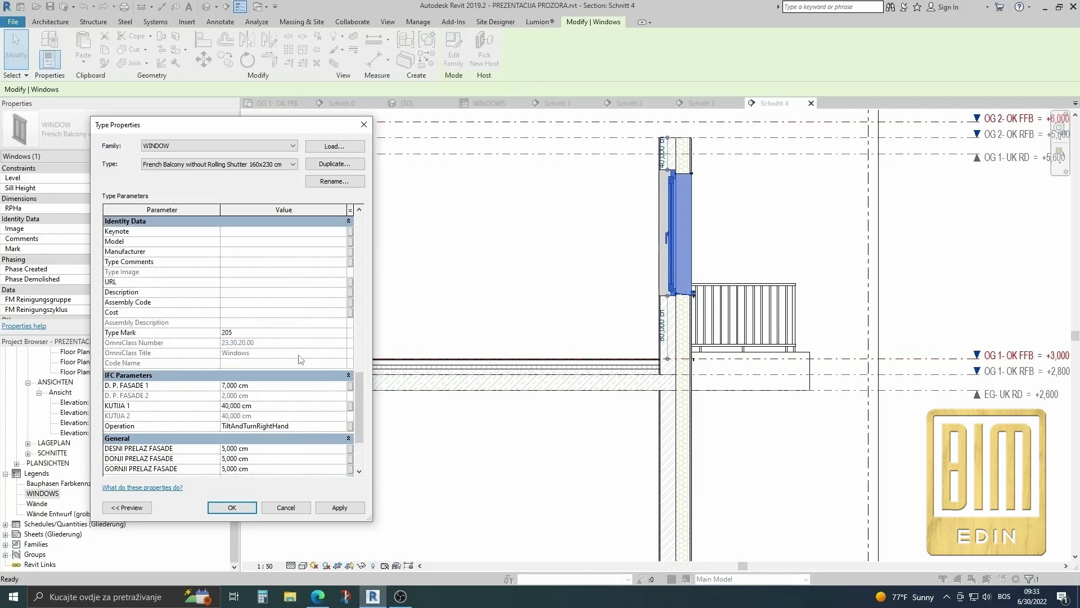
left_click(330, 504)
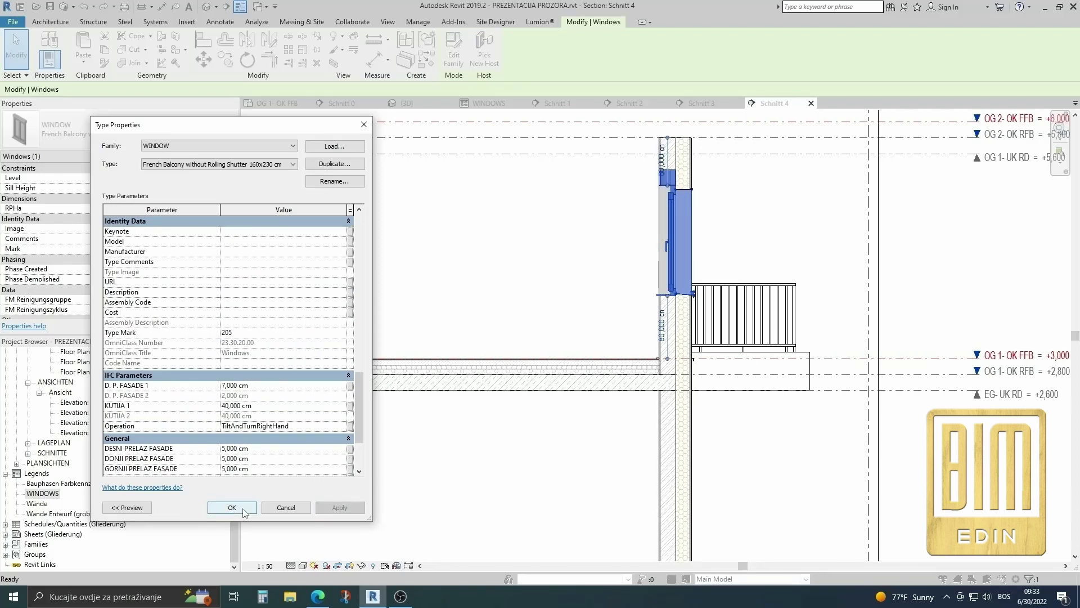
left_click(244, 509)
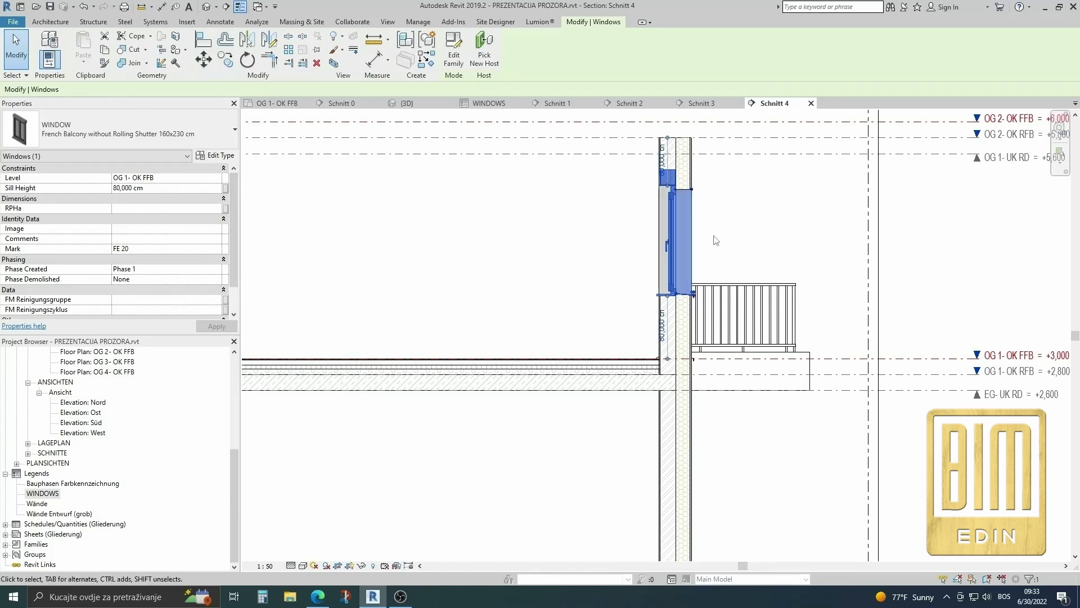
Step: Check the retyped window alongside the others in the {3D} view
left_click(730, 233)
scroll(726, 208, "up", 1)
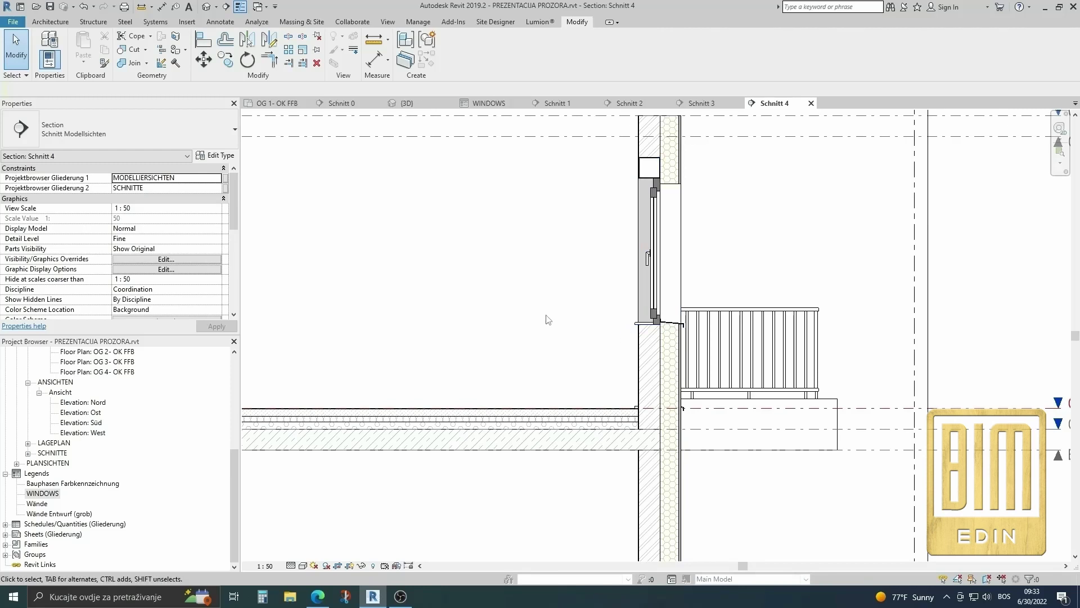
left_click(207, 6)
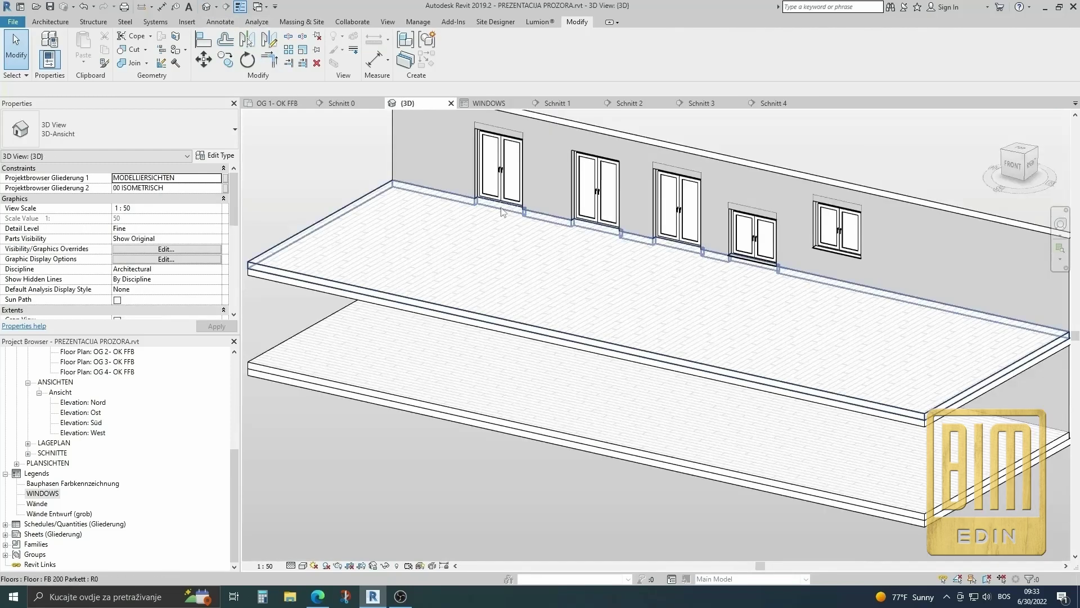
scroll(666, 293, "up", 1)
scroll(647, 301, "up", 1)
scroll(631, 309, "up", 1)
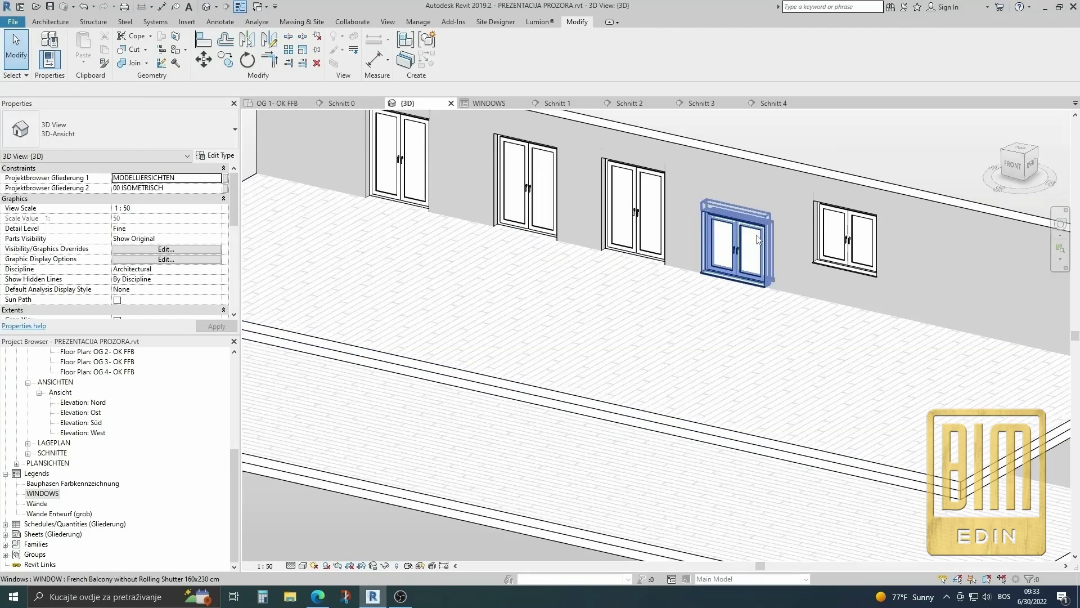
scroll(613, 316, "up", 1)
scroll(613, 317, "down", 3)
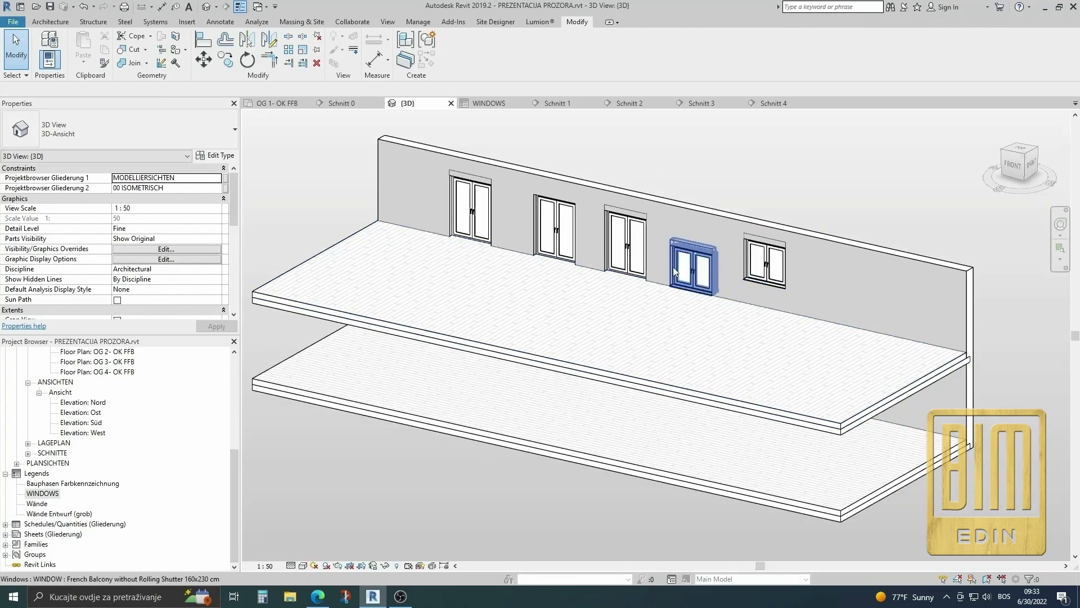
Step: Undo the last two window type changes so all openings are balcony doors
left_click(85, 7)
left_click(84, 7)
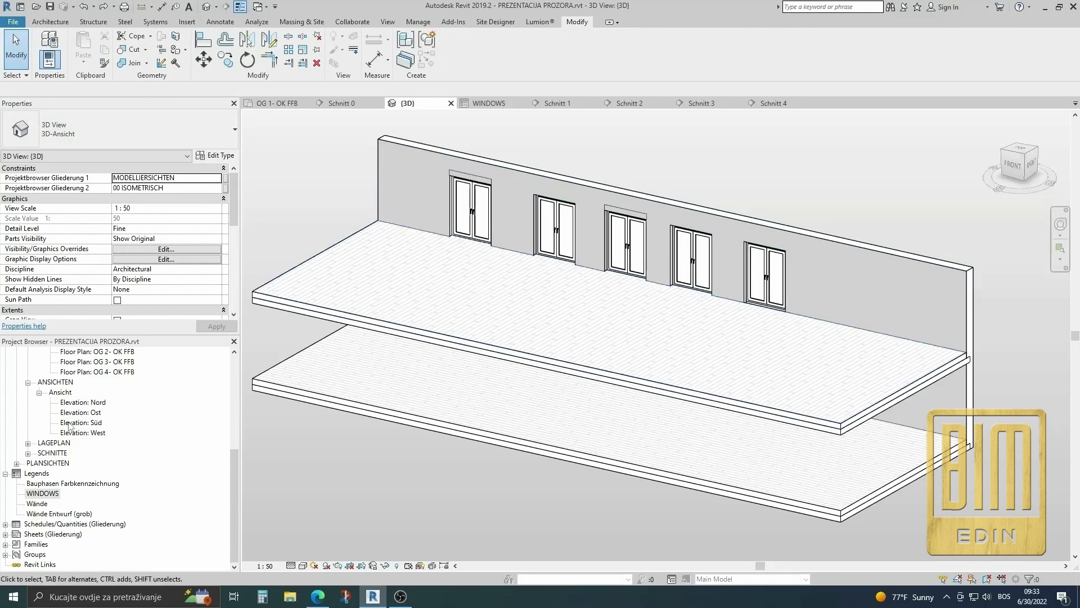
scroll(97, 413, "up", 2)
Step: In floor plan OG 1 - OK FFB, copy the 'Window with Rolling Shutter 160x160cm' label text
double_click(105, 382)
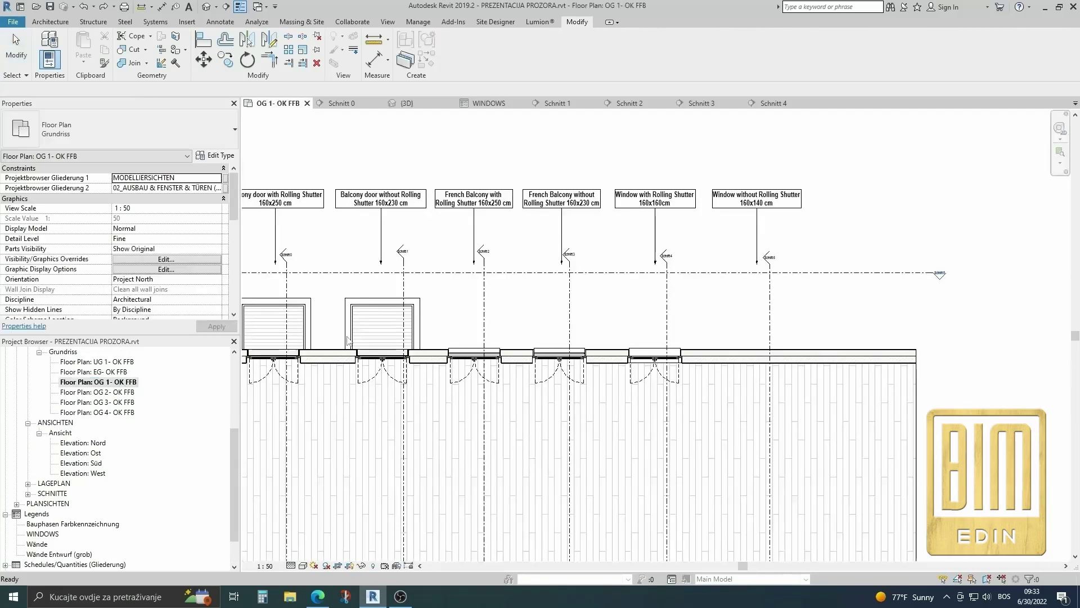
scroll(642, 355, "up", 2)
scroll(642, 355, "up", 2)
scroll(642, 355, "down", 3)
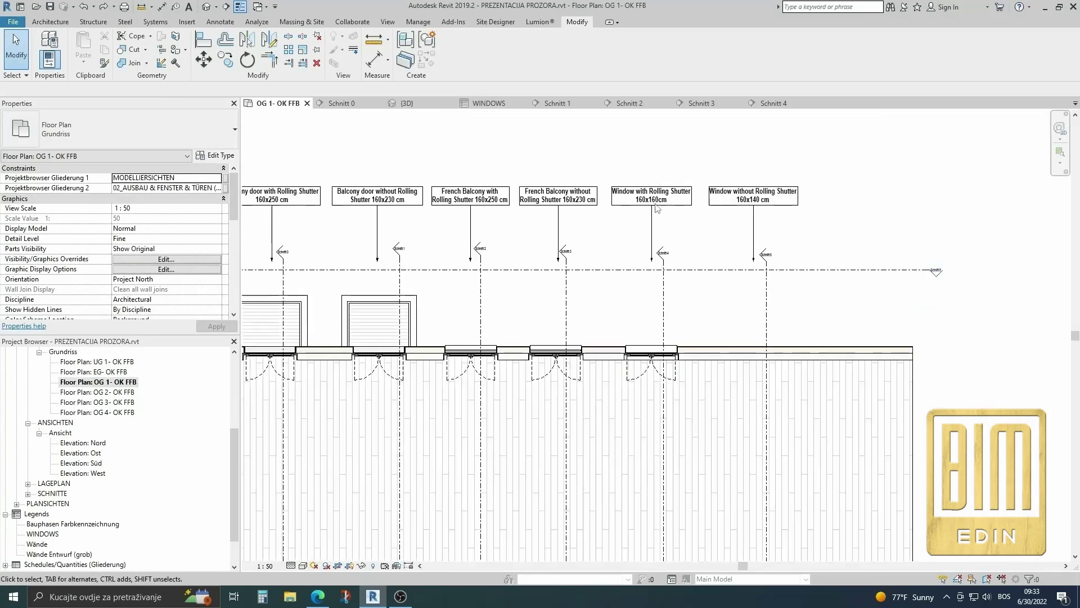
scroll(675, 225, "up", 3)
left_click(688, 199)
left_click_drag(687, 198, 581, 185)
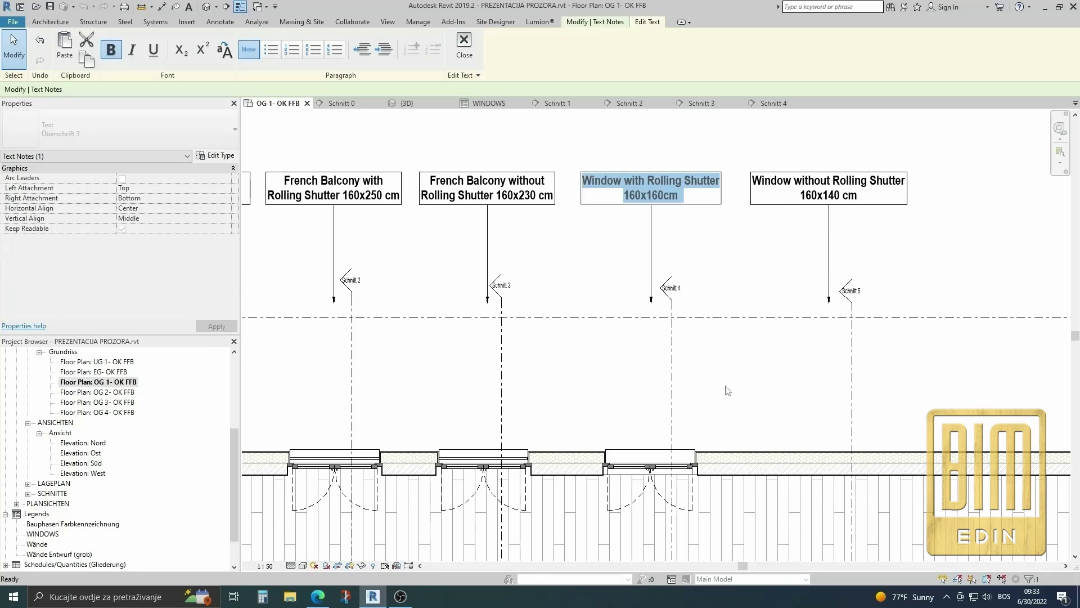
left_click(709, 458)
Step: Duplicate the window below the label as type 'Window with Rolling Shutter 160x160 cm'
left_click(650, 457)
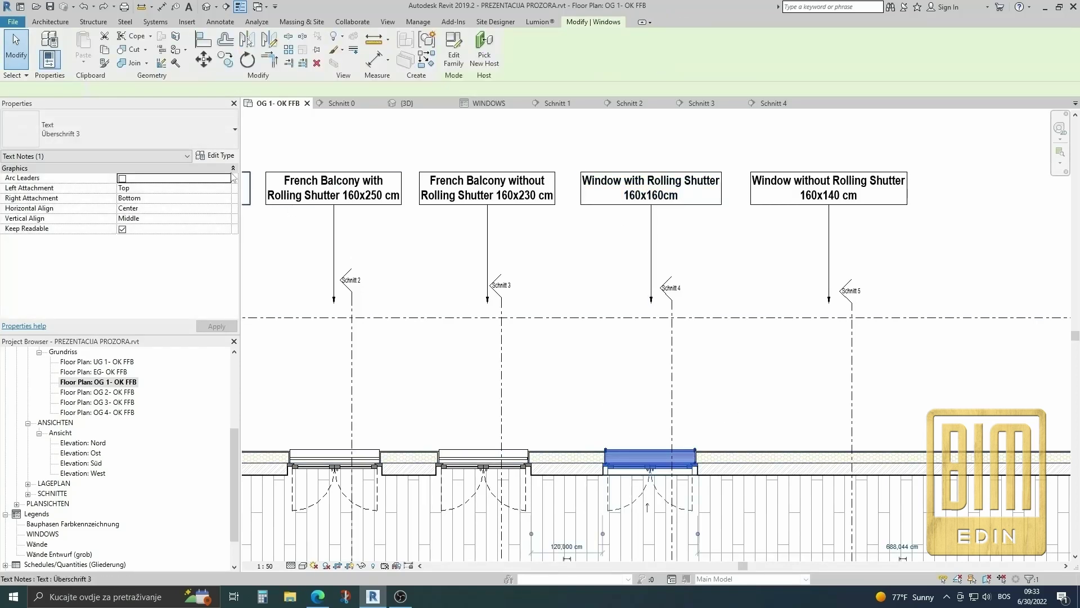
left_click(221, 157)
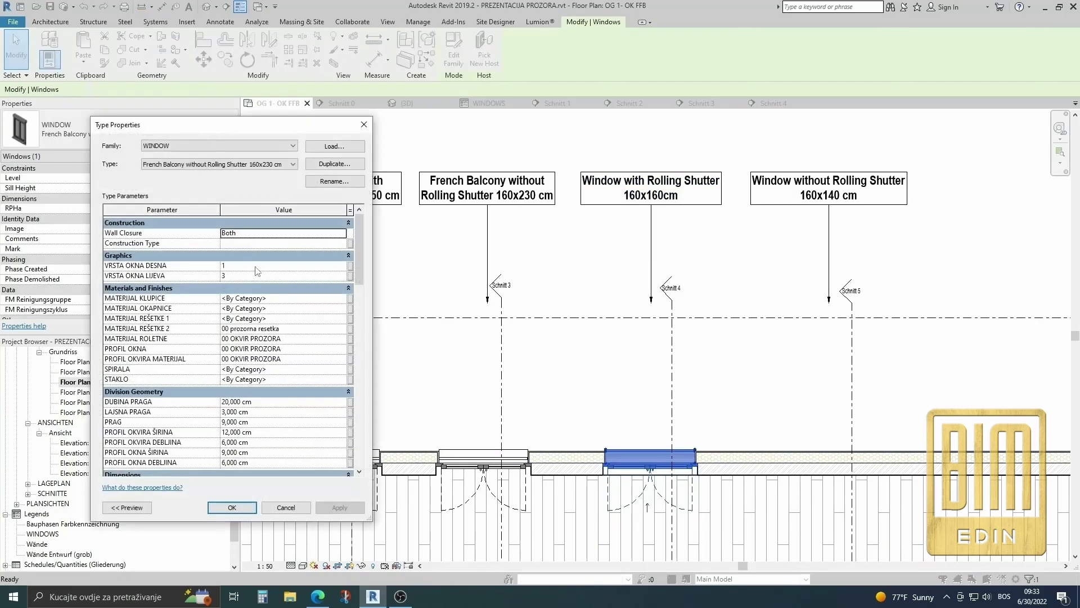
left_click(334, 164)
type("Window with Rolling Shutter")
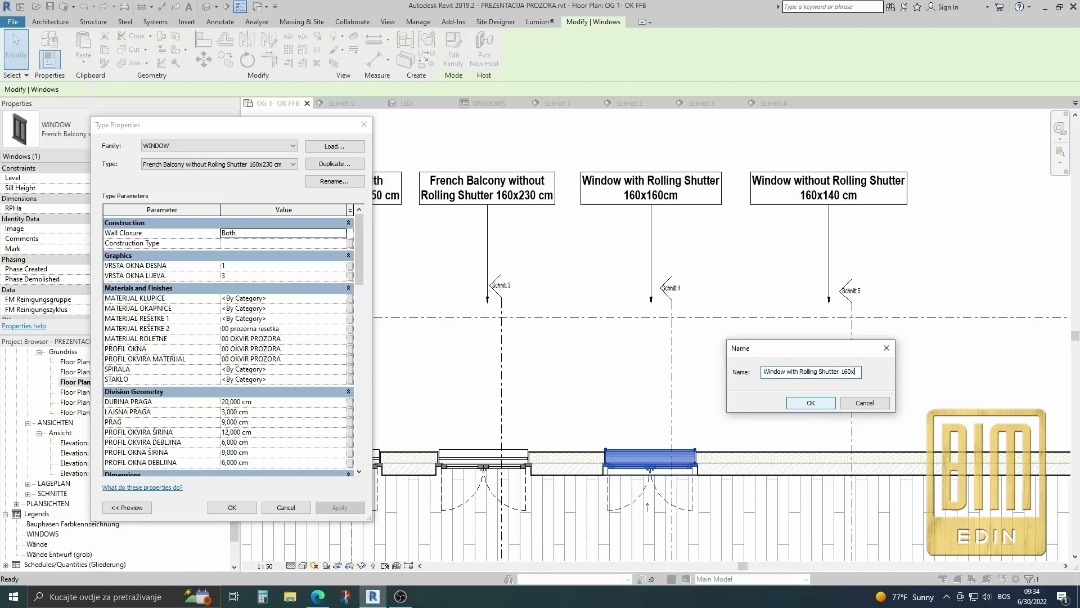
type("60")
type(" cm")
left_click(810, 403)
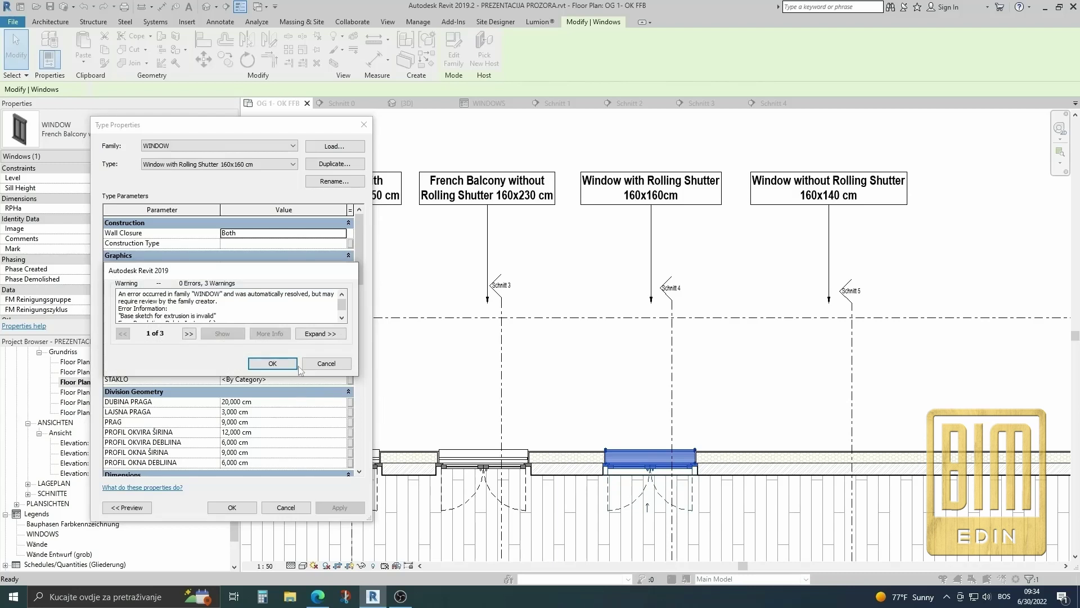
Step: Dismiss the family warning and adjust the new type's Height and threshold depth values
left_click(273, 364)
scroll(261, 421, "down", 4)
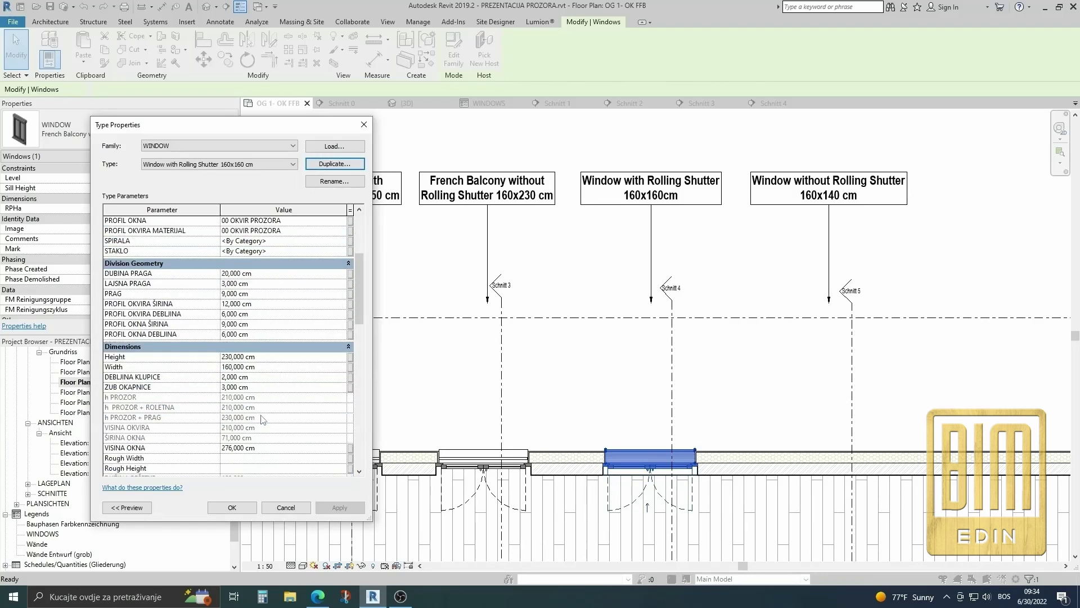
left_click(270, 359)
type("160")
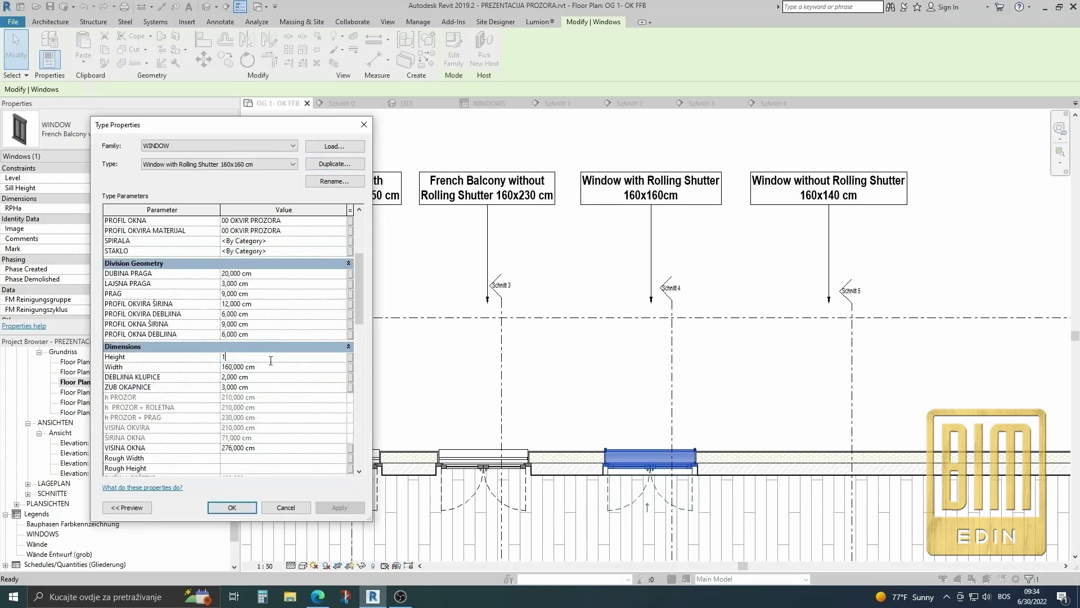
left_click(267, 275)
type("0")
Step: Turn on ROLADA and set H ROLDE, PROSTOR, VISINA and ŠIRINA KUTIJE to 20
scroll(269, 315, "down", 2)
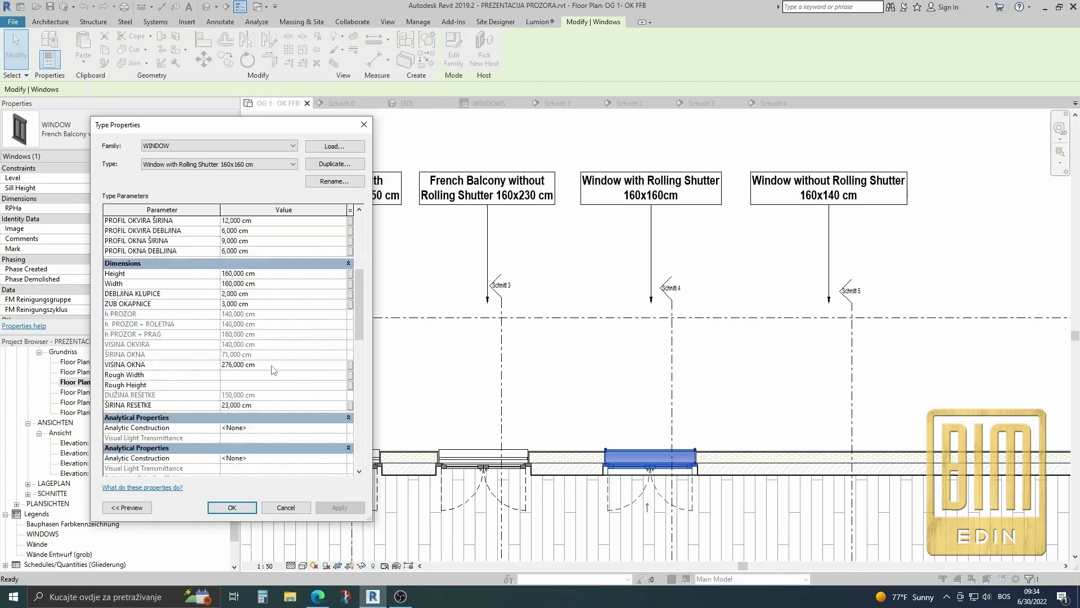
scroll(270, 349, "down", 2)
scroll(271, 366, "down", 2)
left_click(225, 377)
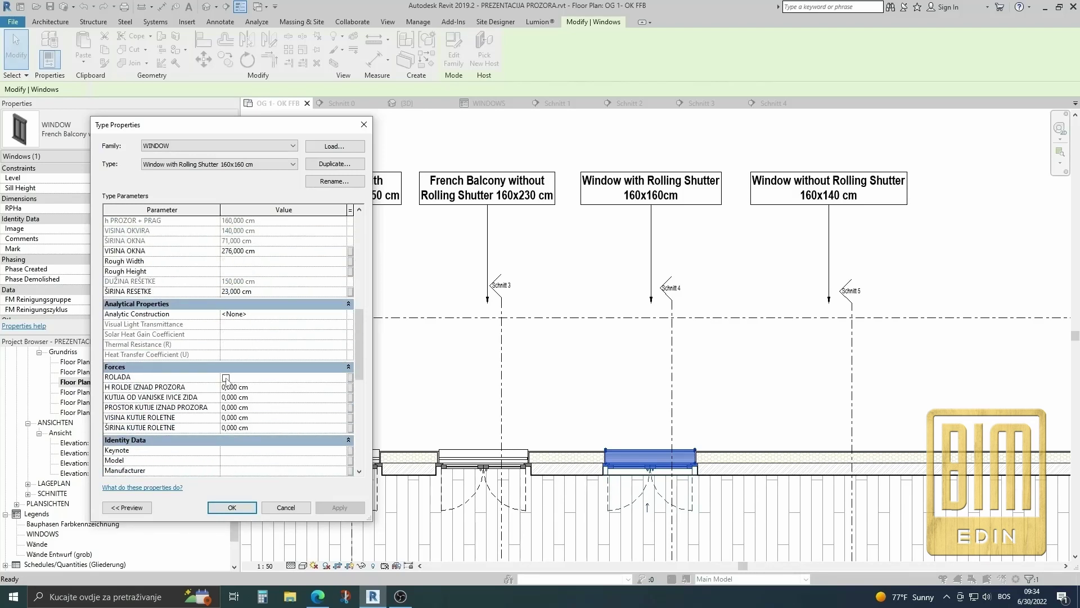
left_click(264, 387)
type("20")
left_click(278, 408)
type("20")
left_click(280, 418)
type("20")
left_click(281, 428)
type("20")
Step: Turn on the KLUPICA window sill and apply the type changes
scroll(281, 444, "down", 4)
scroll(284, 444, "down", 6)
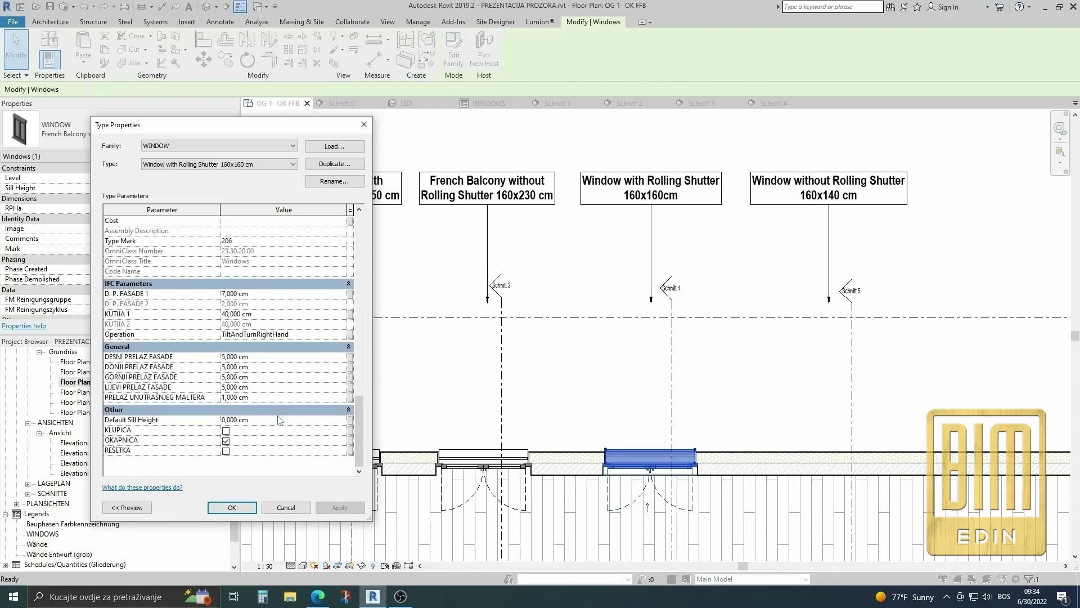
left_click(227, 431)
key("Return")
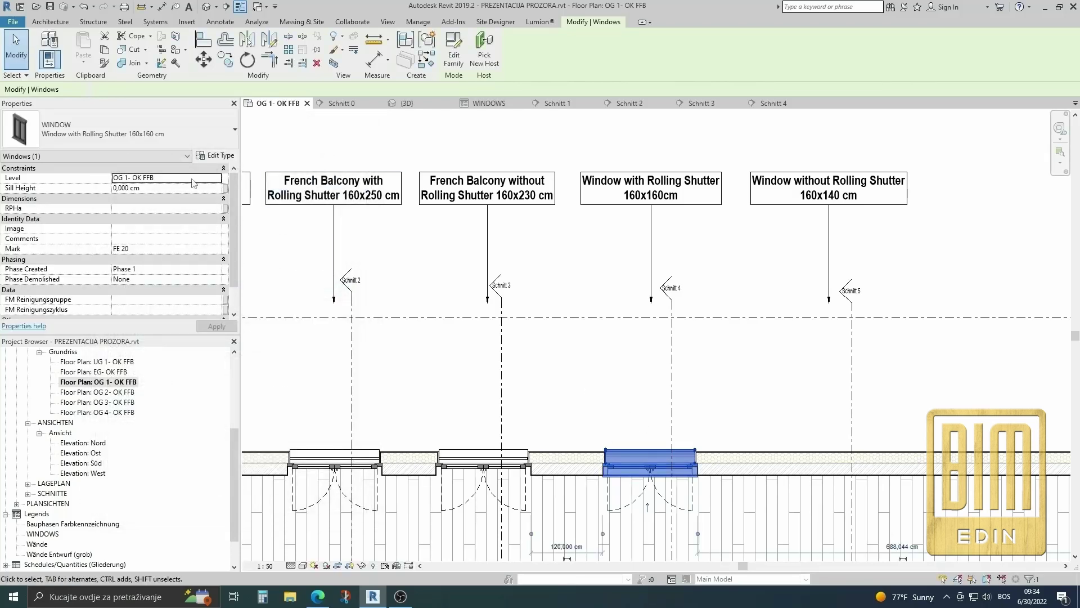
Step: Set the window's Sill Height to 80 cm and check it in section Schnitt 4
left_click(182, 190)
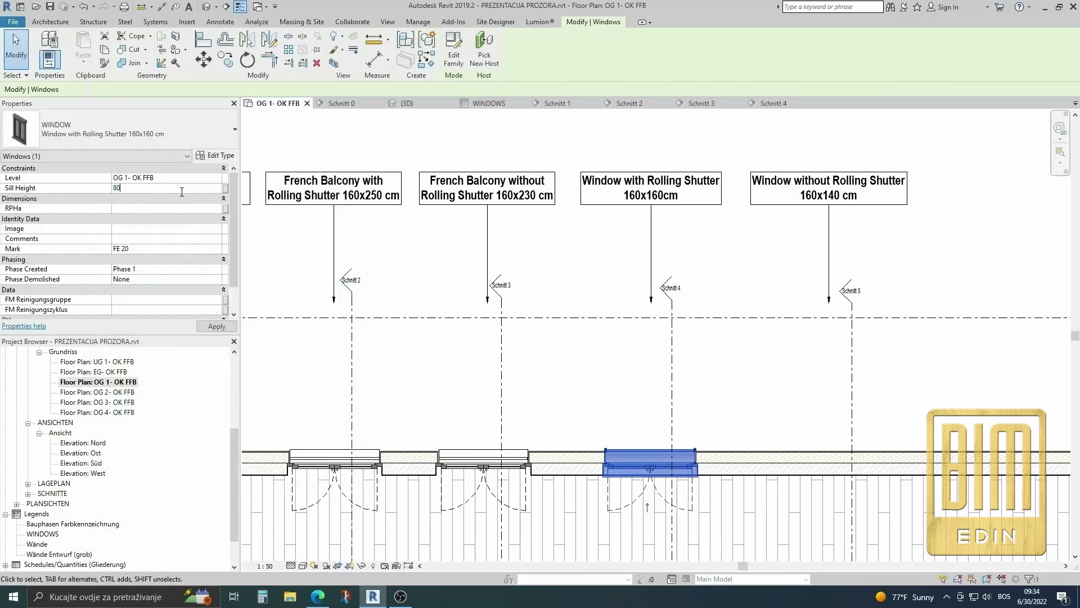
left_click(670, 383)
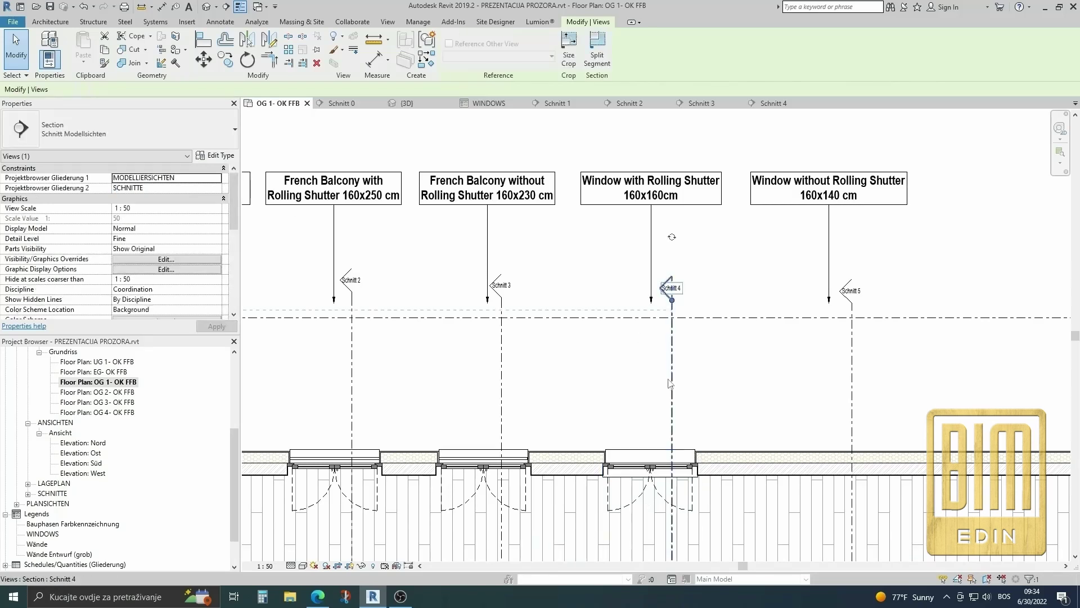
right_click(671, 383)
left_click(712, 150)
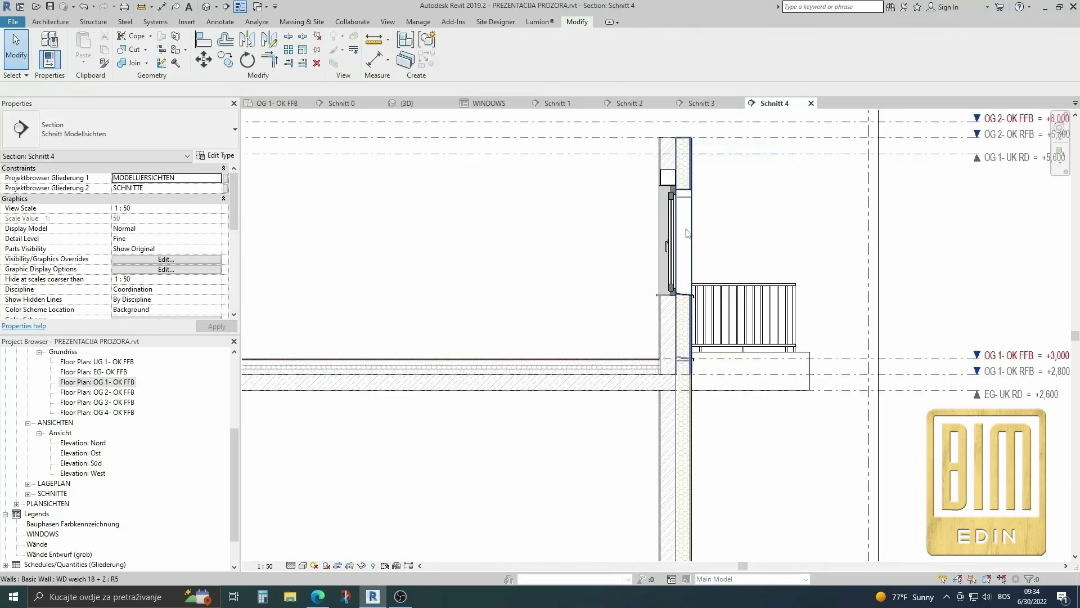
scroll(612, 210, "up", 2)
left_click(706, 191)
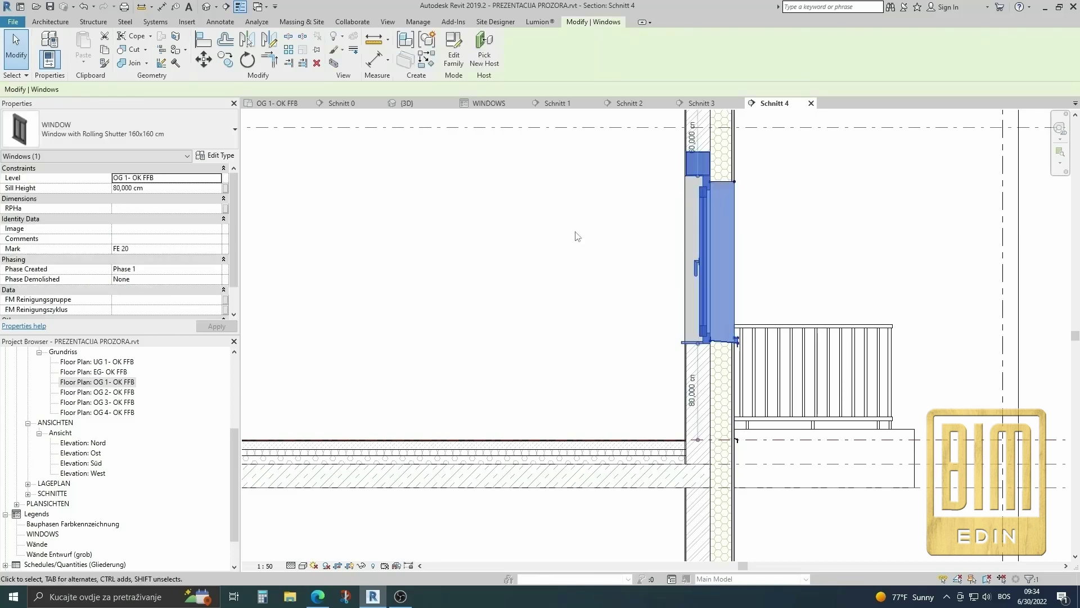
key("Escape")
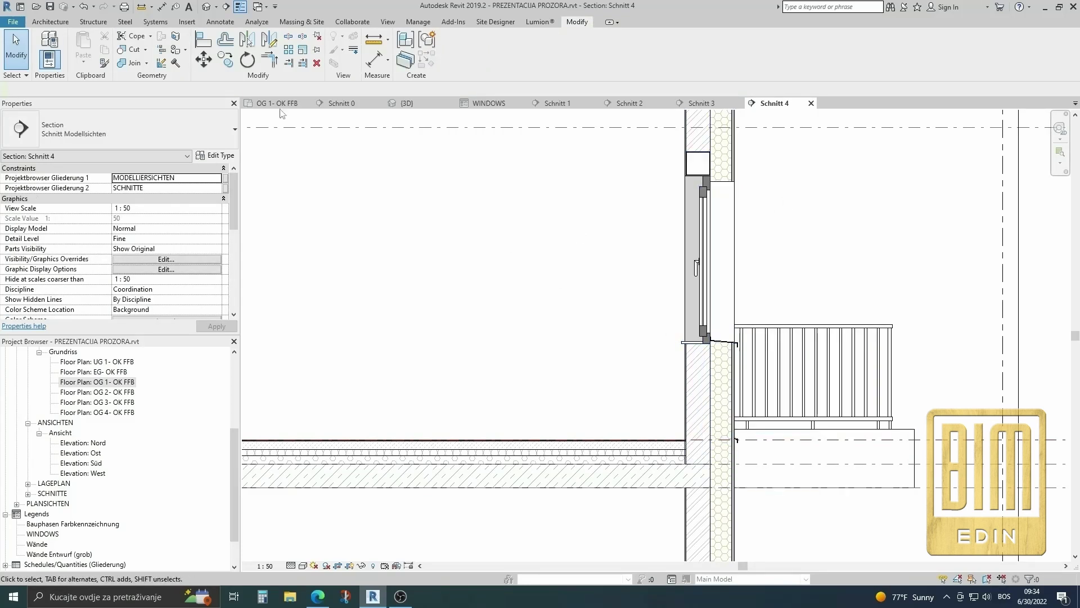
Step: Orbit the 3D view to inspect the wall's back, then return to plan OG 1 - OK FFB
left_click(206, 7)
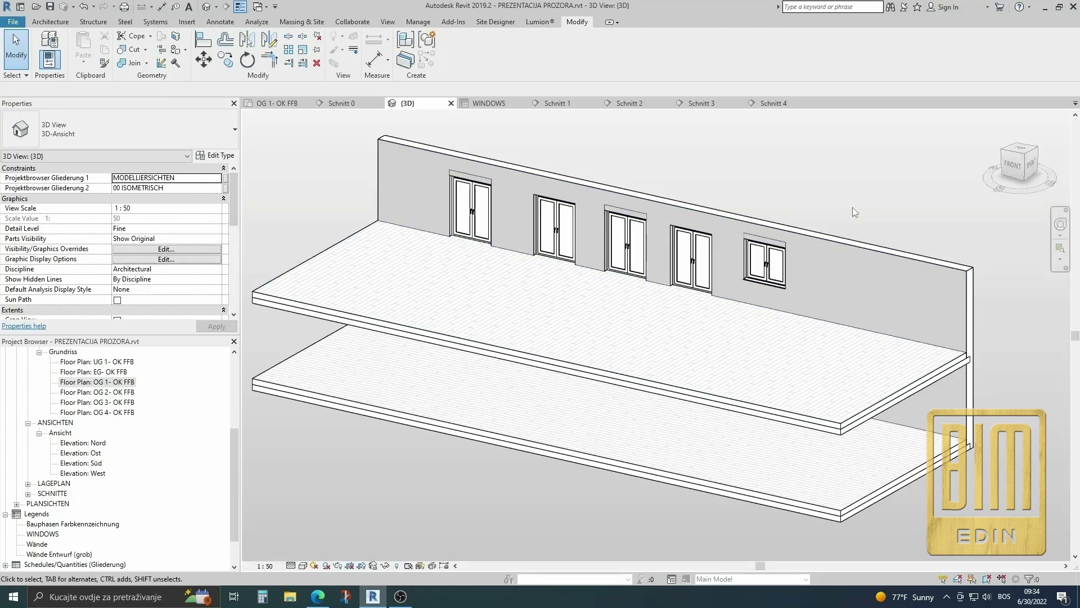
middle_click_drag(852, 207, 484, 286, "shift")
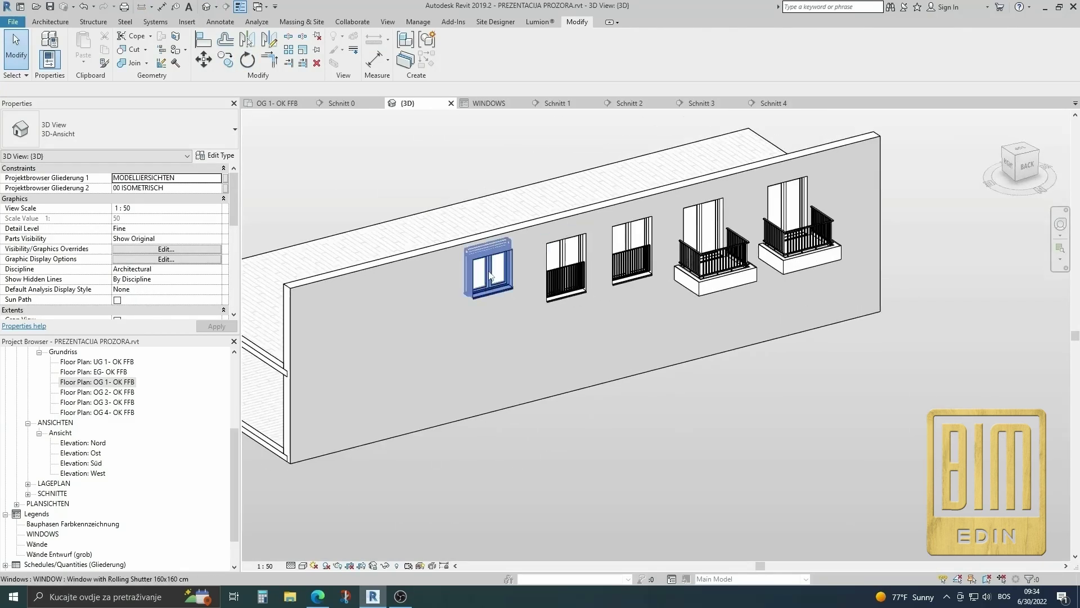
double_click(110, 383)
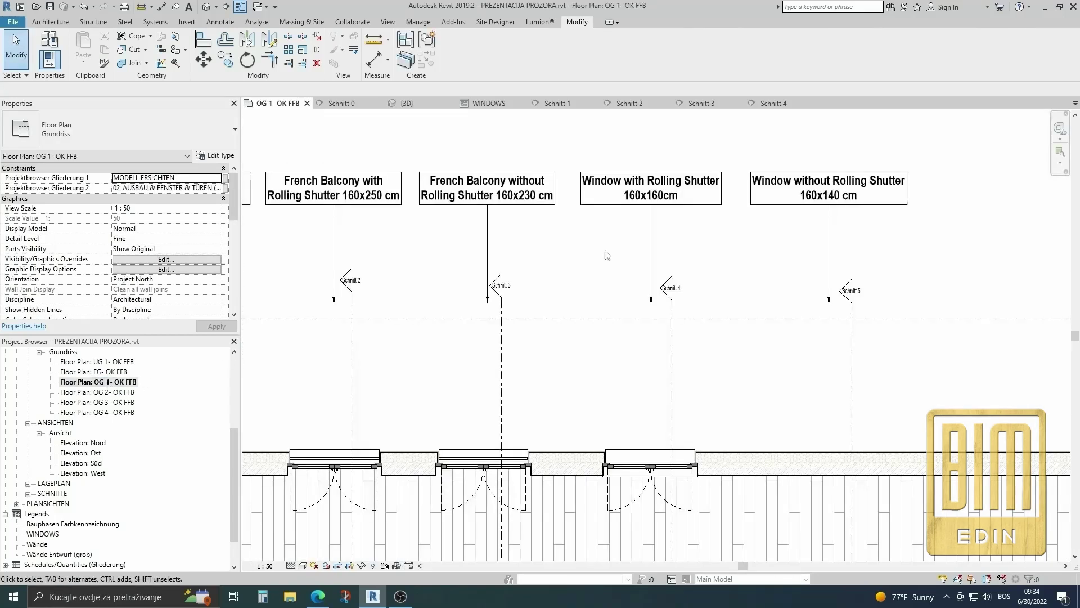
Step: Copy the rolling-shutter window 290 cm to the right into the next opening
scroll(662, 372, "down", 3)
scroll(662, 372, "up", 2)
left_click(651, 367)
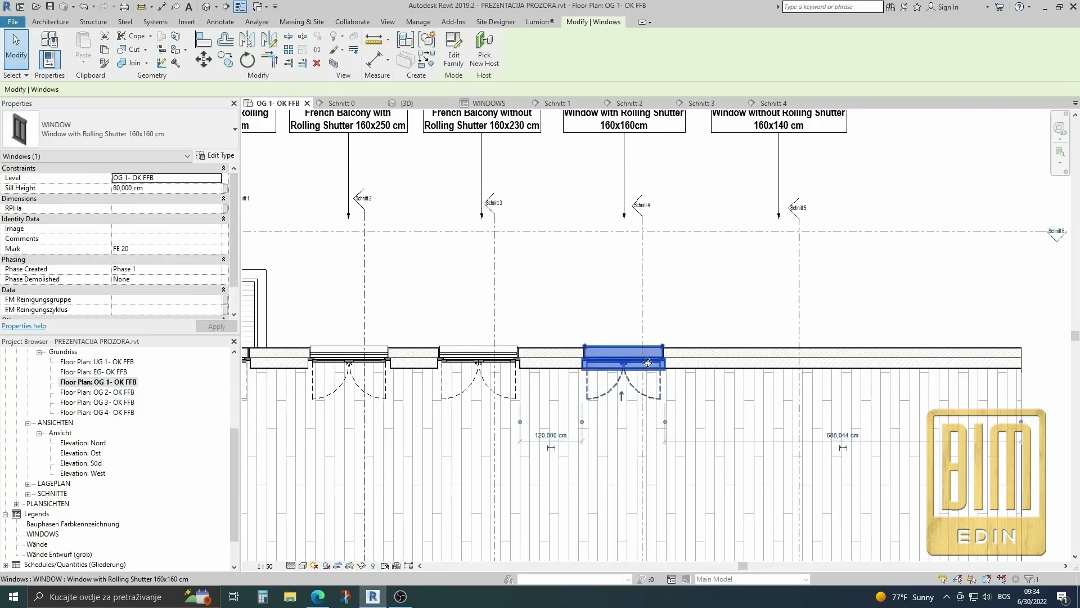
left_click(226, 59)
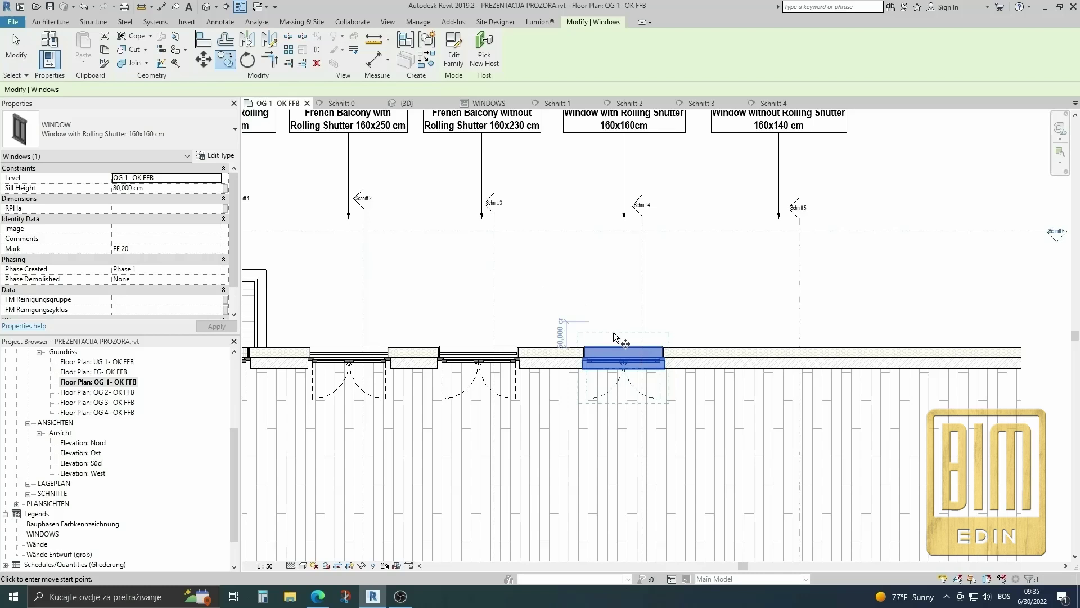
left_click(624, 363)
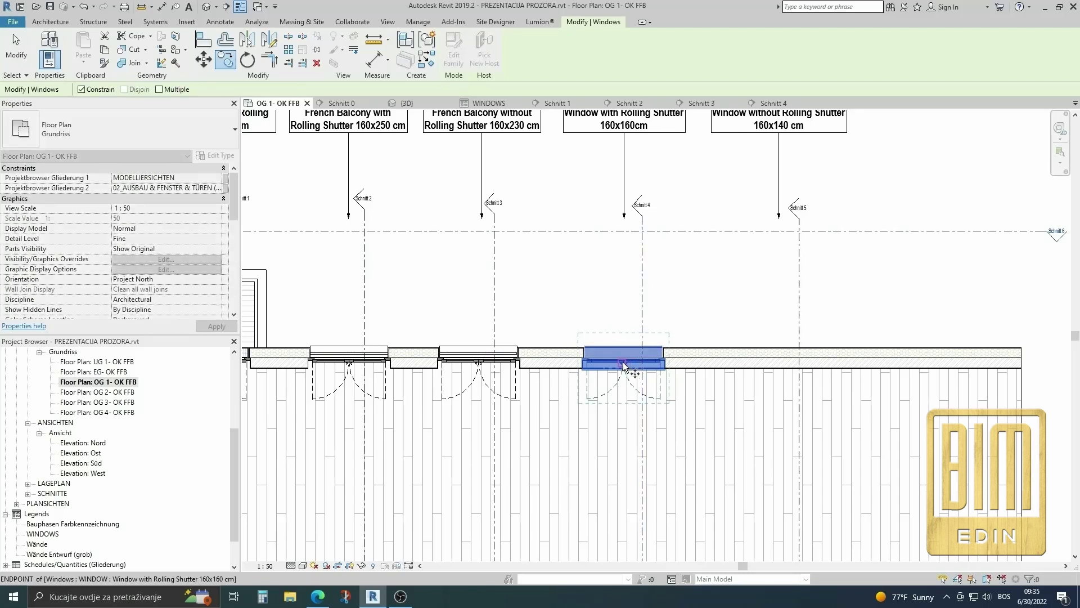
left_click(776, 349)
Step: Select the 'Window without Rolling Shutter' label's first line, then select the copied window
scroll(807, 221, "down", 2)
scroll(807, 221, "up", 2)
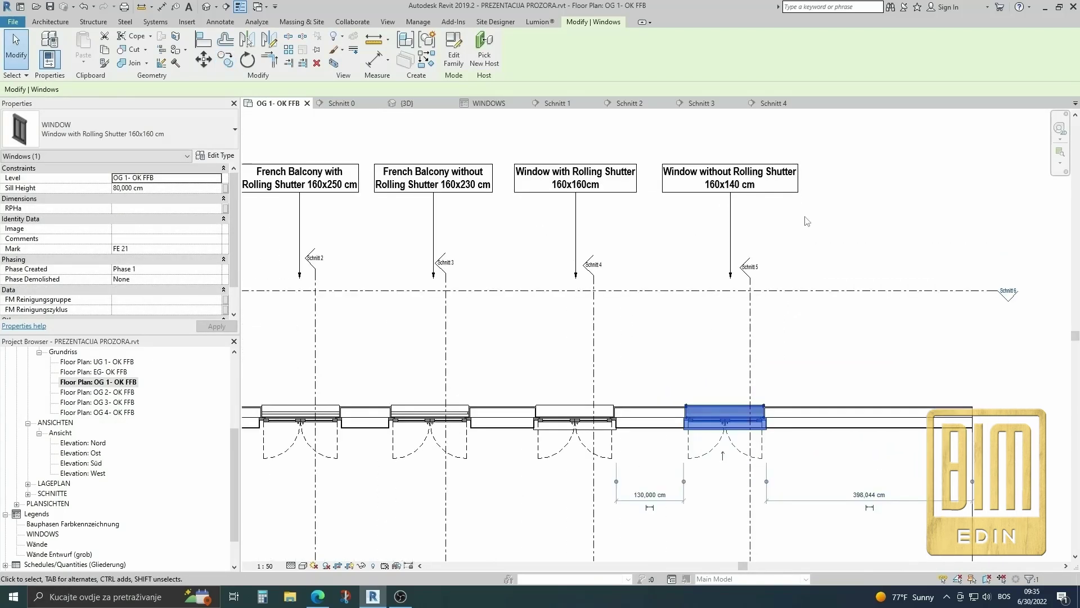
double_click(741, 178)
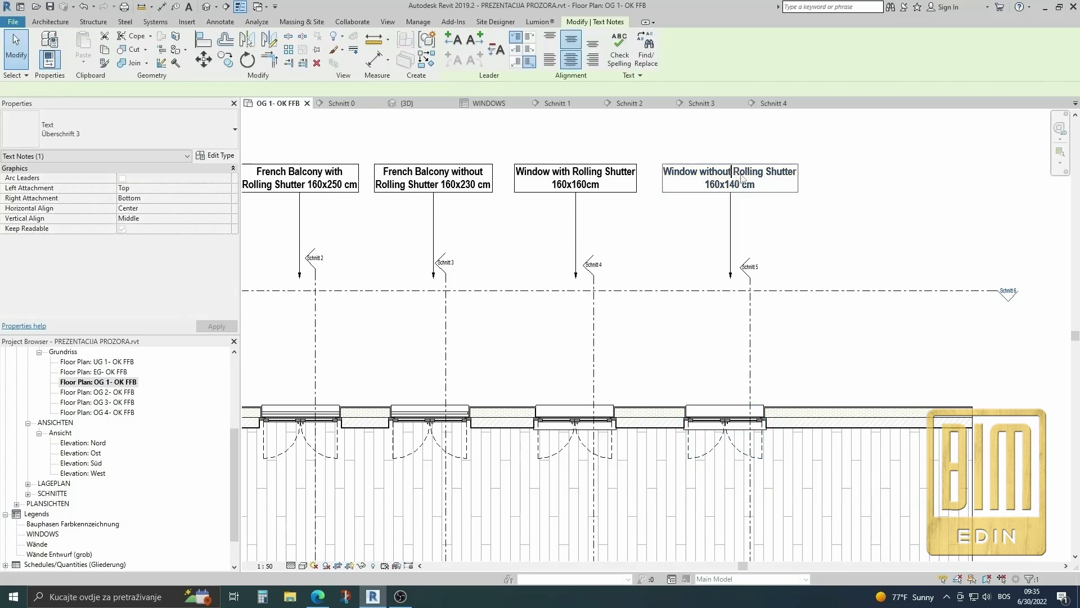
left_click_drag(797, 172, 636, 175)
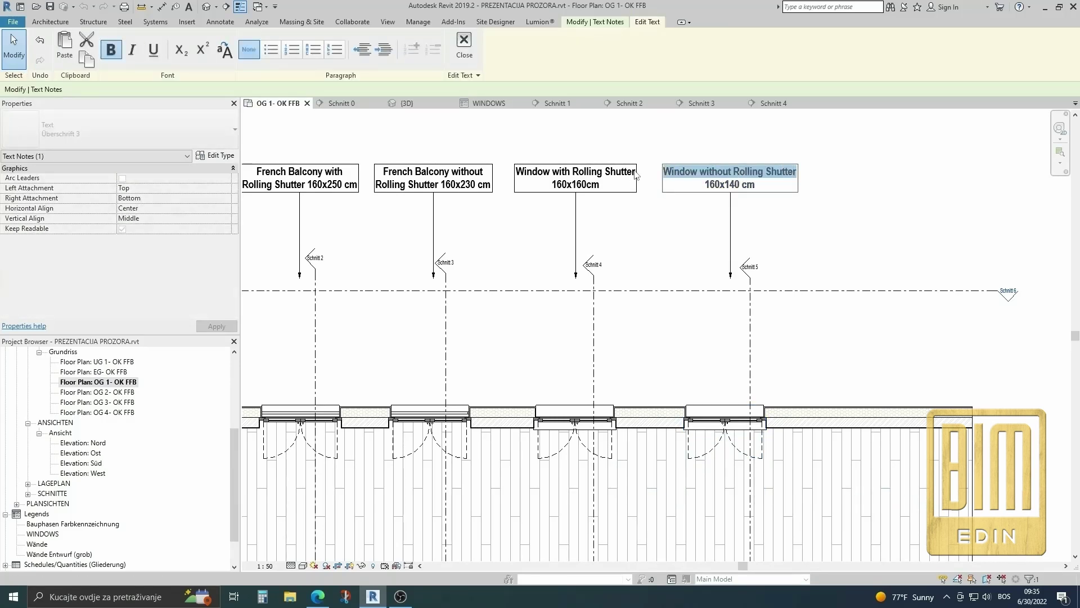
left_click(739, 426)
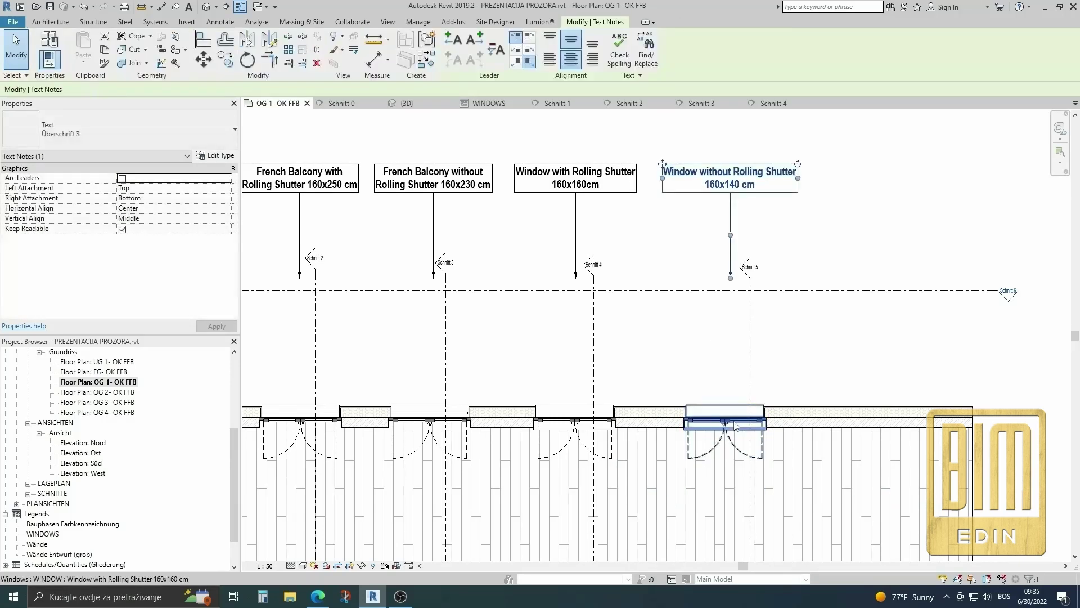
Step: Duplicate the copied window's type as 'Window without Rolling Shutter 160x140 cm'
left_click(214, 156)
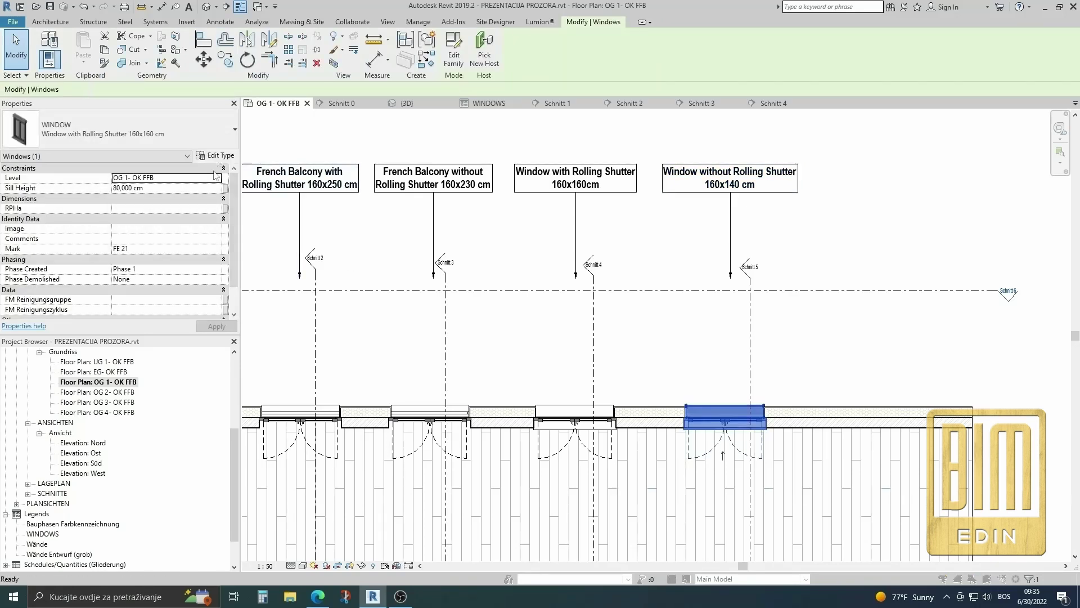
left_click(331, 164)
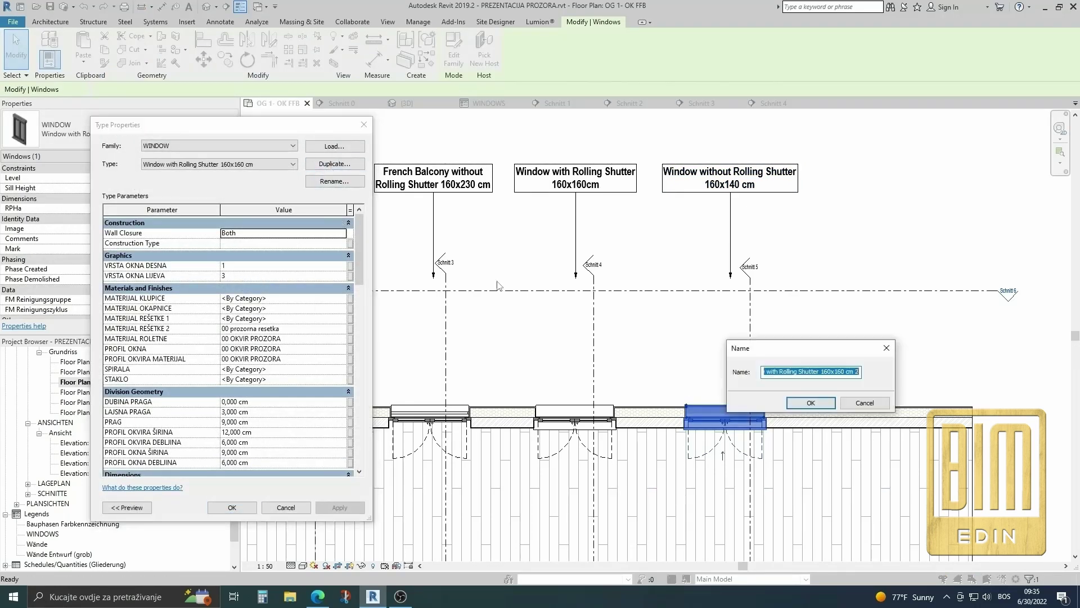
left_click_drag(816, 376, 700, 380)
type("Window without Rolling Shutter")
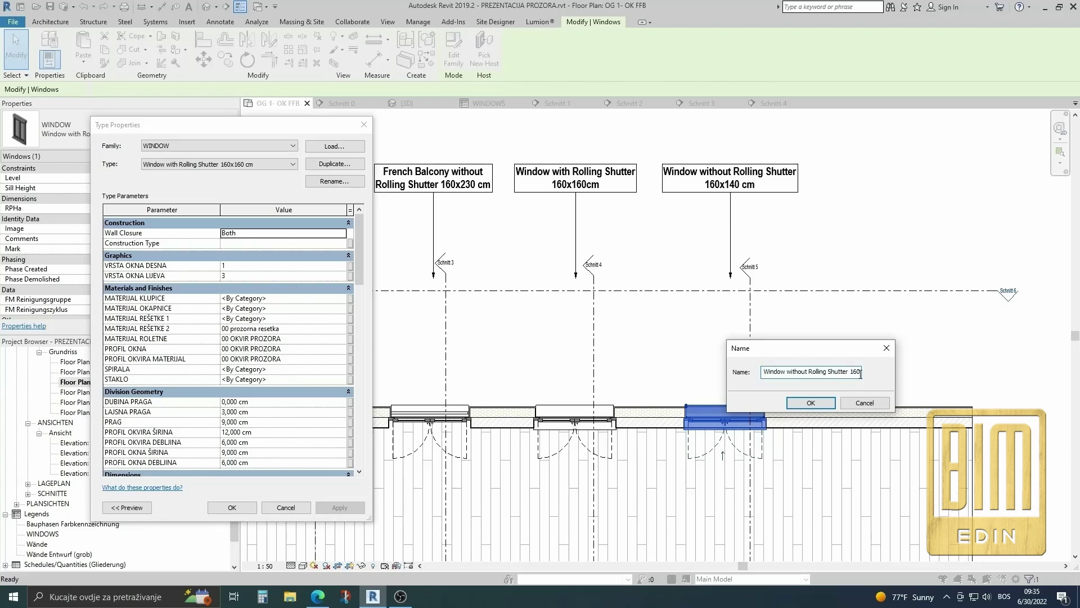
key("Right")
key("Right")
key("Right")
key("BackSpace")
type("4")
left_click(857, 372)
left_click(816, 399)
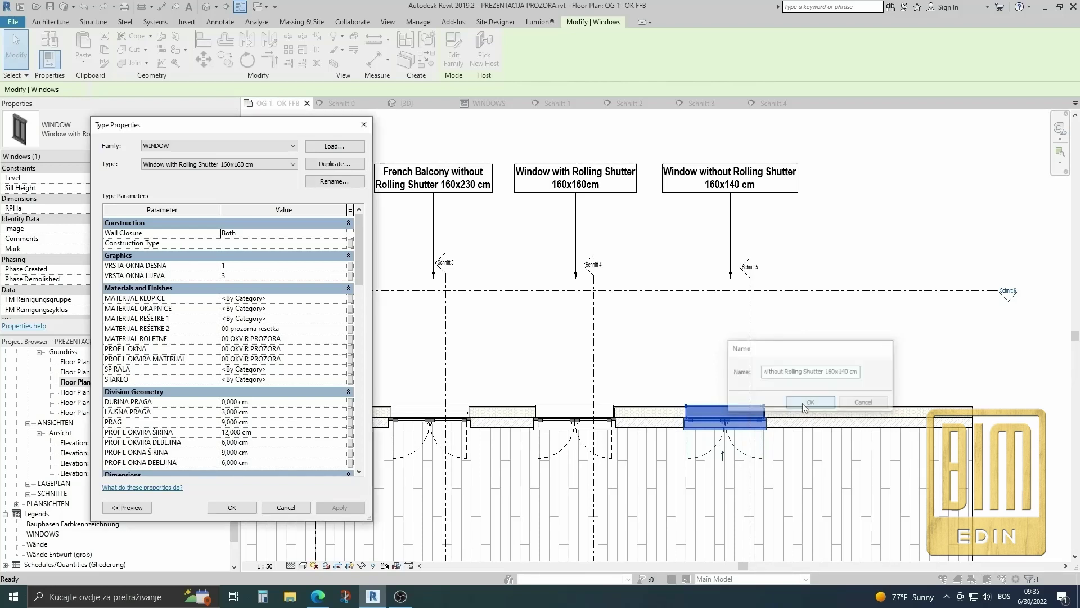
Step: Set the new type's Height to 140 cm
scroll(262, 376, "down", 4)
scroll(262, 375, "down", 2)
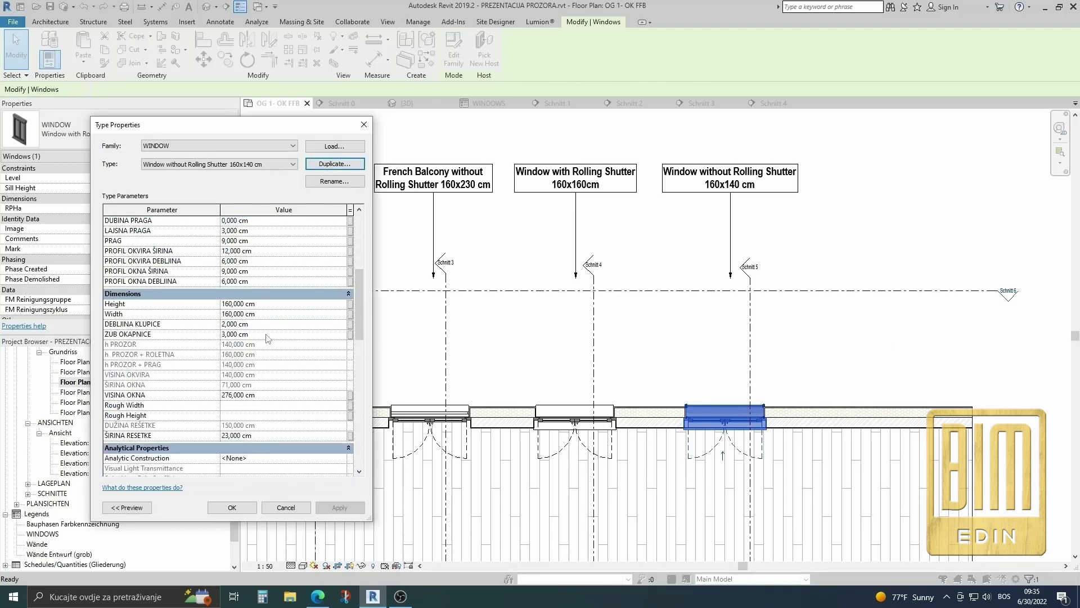
left_click(273, 304)
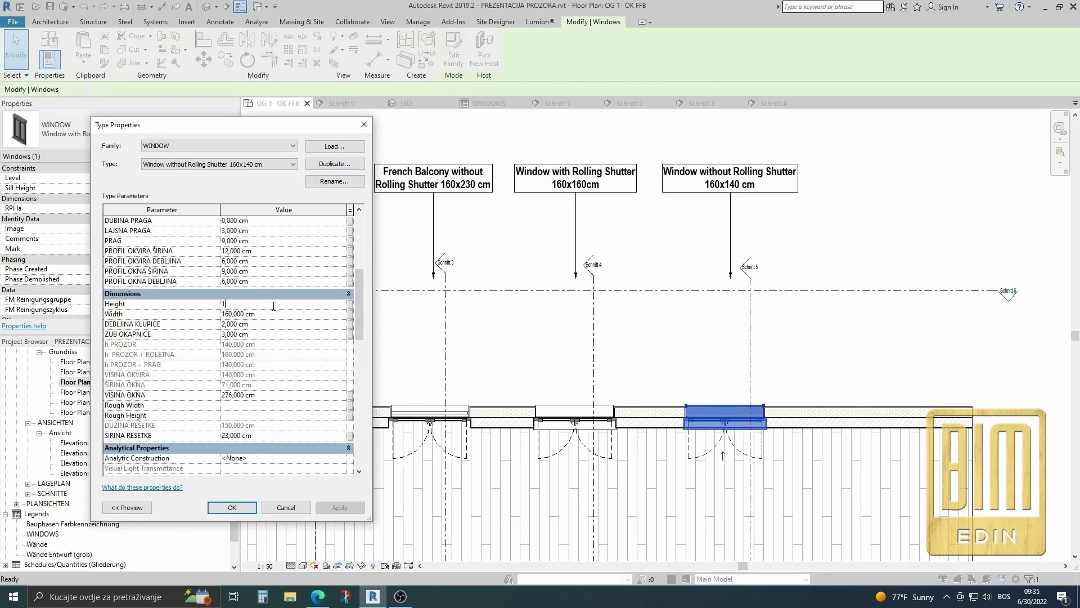
type("40")
scroll(261, 362, "down", 3)
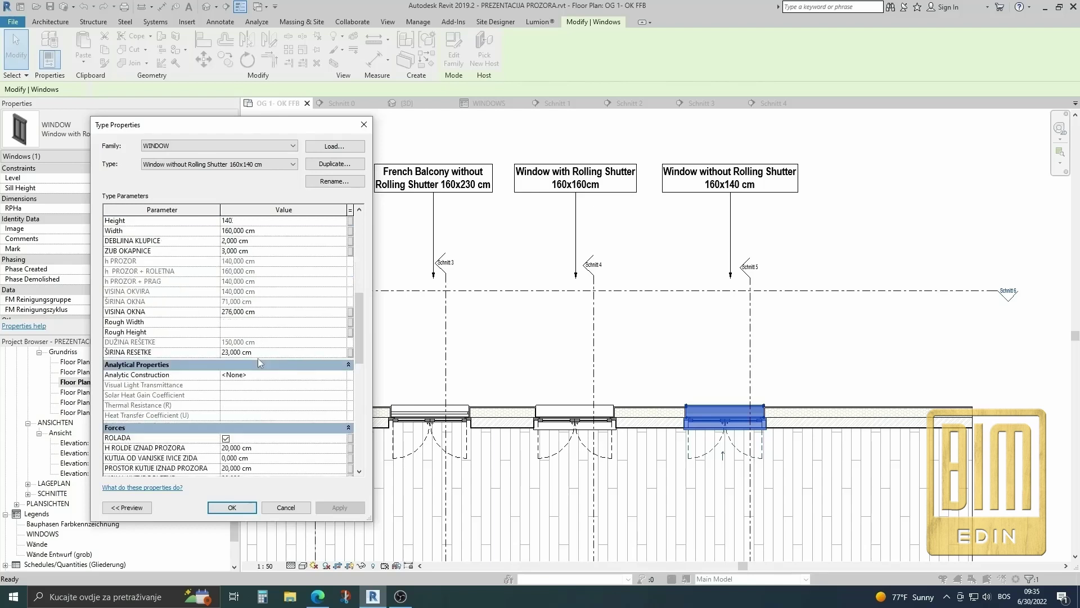
scroll(260, 362, "down", 1)
scroll(260, 363, "down", 2)
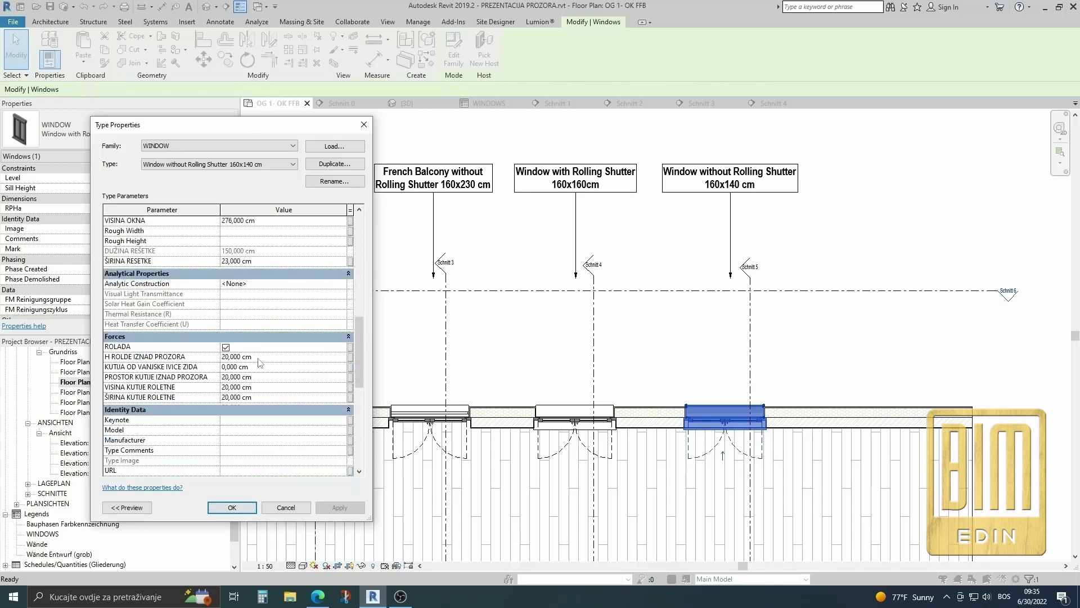
Step: Turn off ROLADA and zero H ROLDE, PROSTOR and ŠIRINA KUTIJE values
left_click(225, 347)
left_click(268, 357)
type("0")
left_click(273, 377)
type("0")
left_click(275, 389)
type("00")
scroll(280, 409, "down", 5)
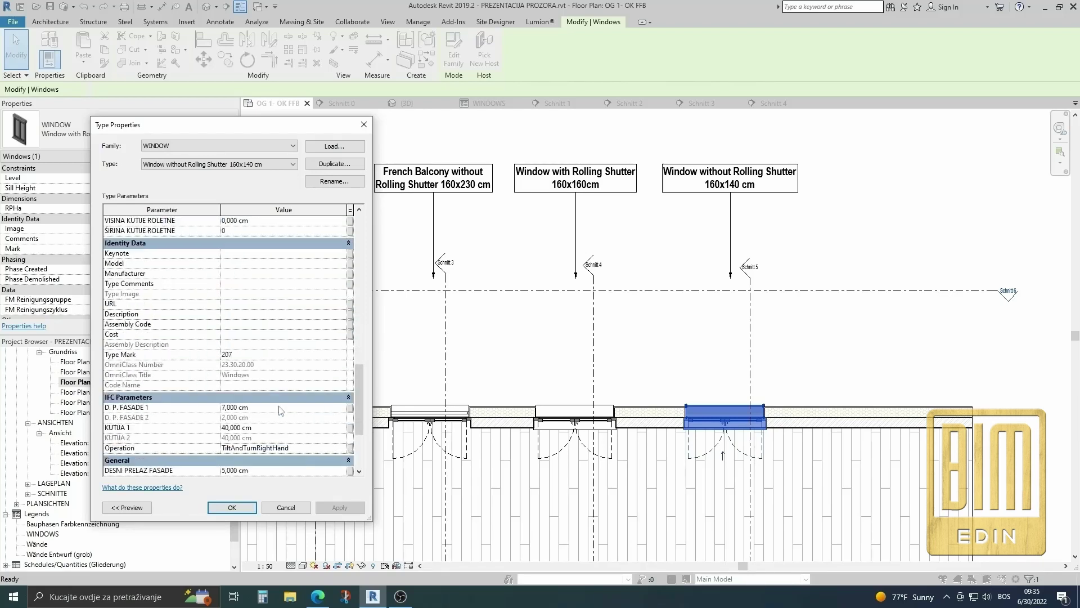
scroll(280, 410, "down", 4)
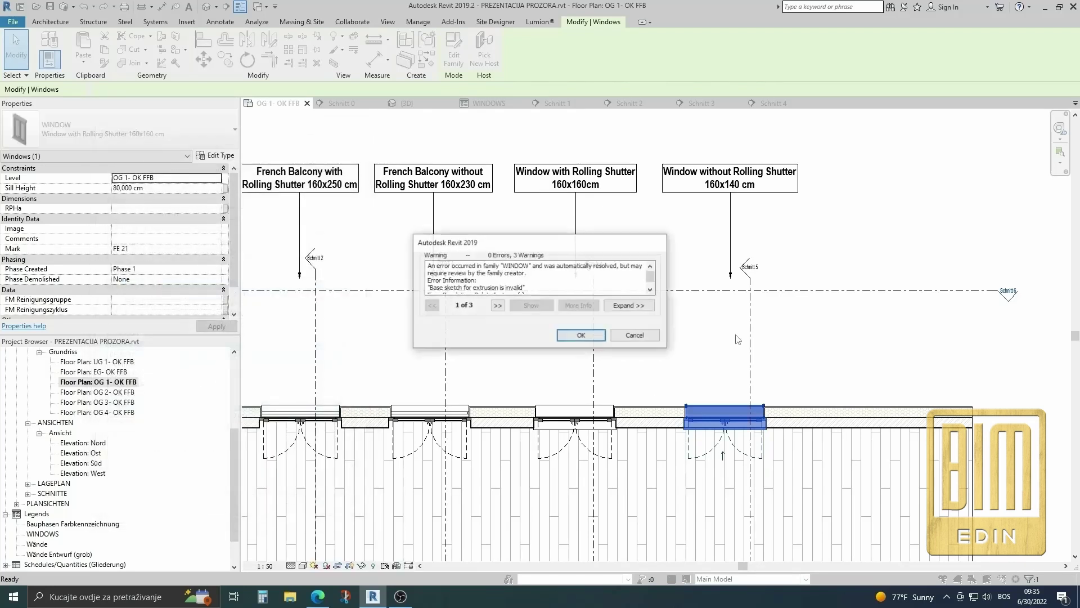
left_click(582, 337)
Step: Check the shutterless 160x140 cm window in section Schnitt 5
left_click(752, 326)
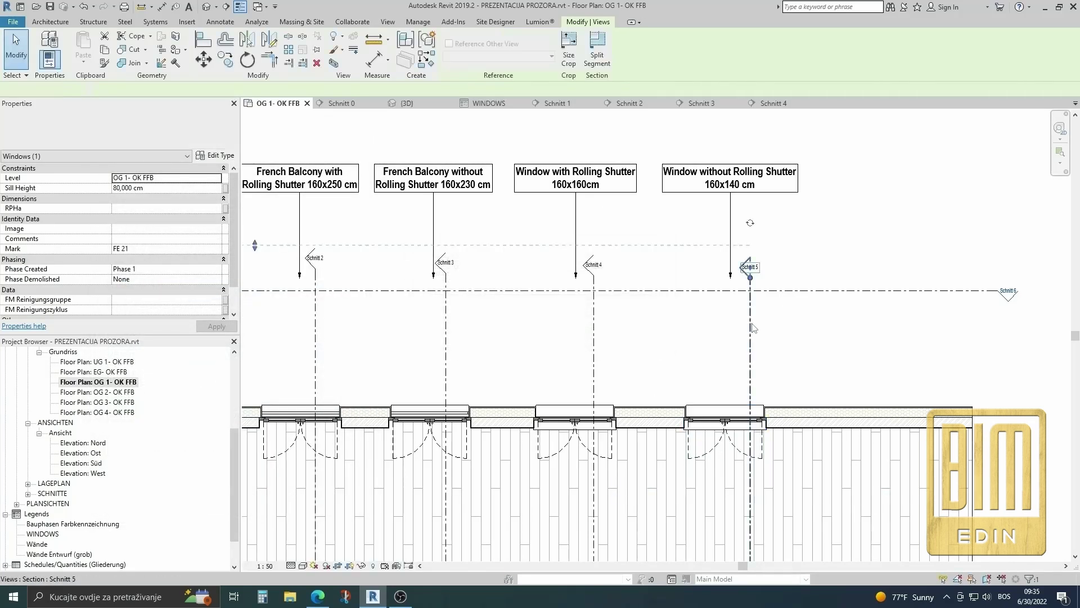
right_click(752, 326)
left_click(795, 96)
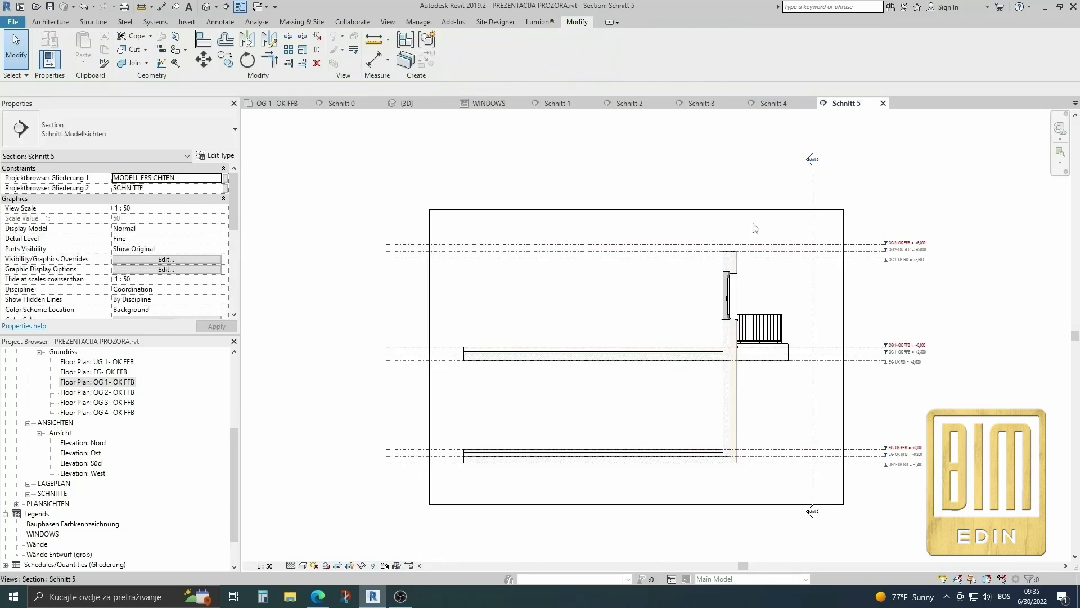
scroll(607, 340, "up", 3)
scroll(607, 340, "up", 2)
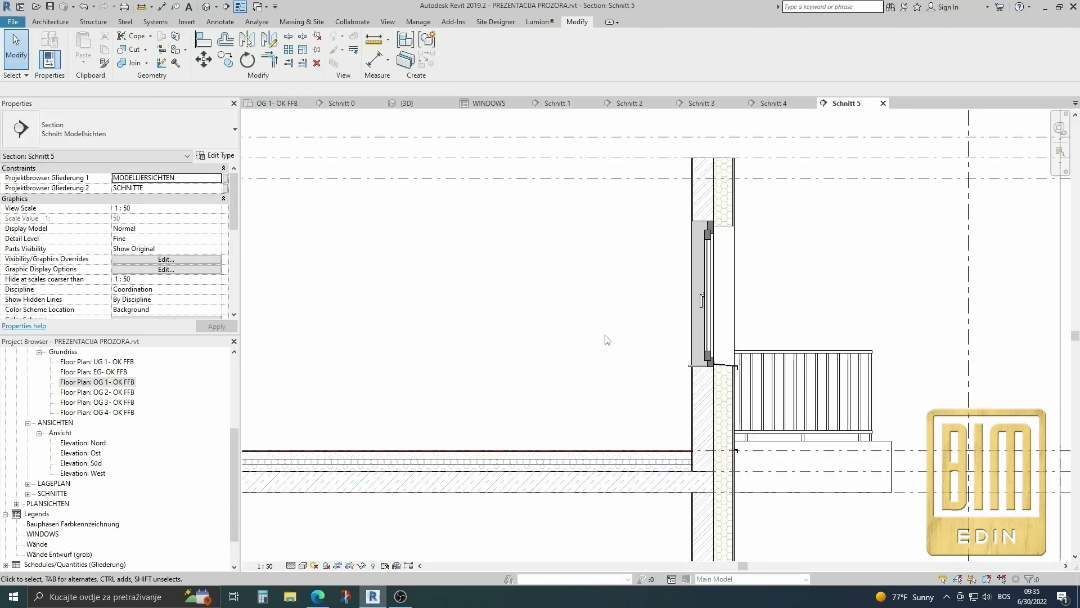
Step: Orbit the 3D view to inspect the six windows from the facade's front
left_click(206, 7)
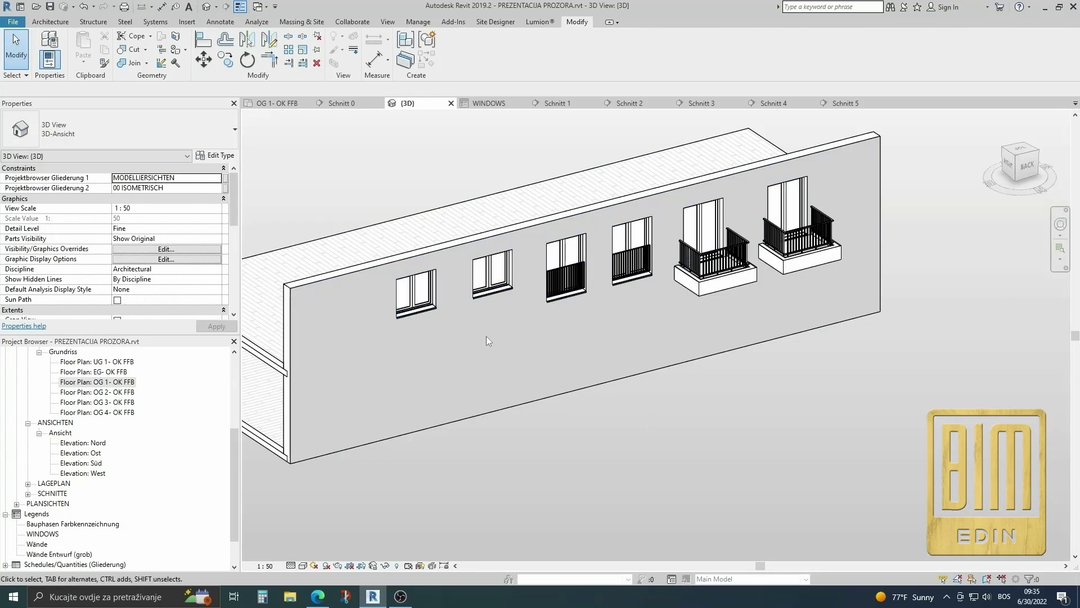
mouse_move(456, 360)
middle_mouse_down("shift")
mouse_move(771, 320)
mouse_move(726, 314)
middle_mouse_up("shift")
scroll(635, 213, "up", 2)
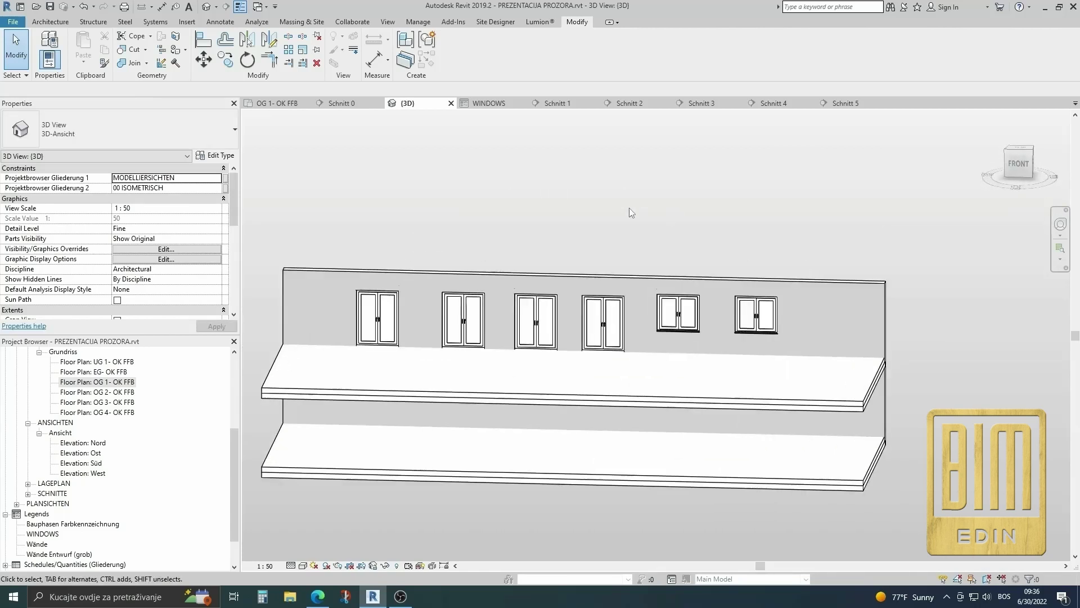
scroll(140, 470, "down", 2)
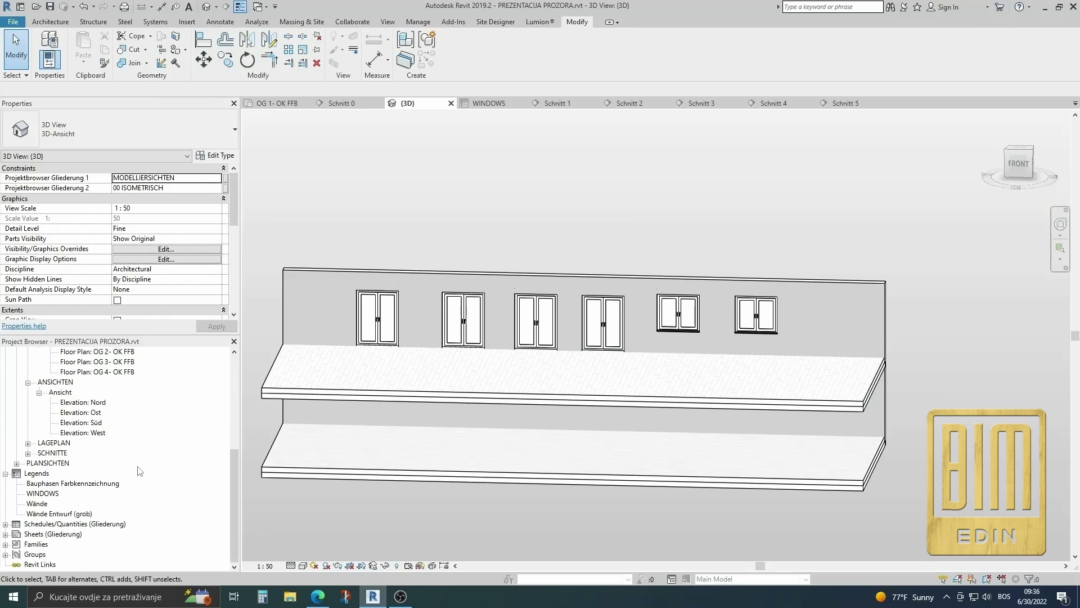
Step: In the WINDOWS legend, copy the lower row of windows down as a new row
double_click(39, 494)
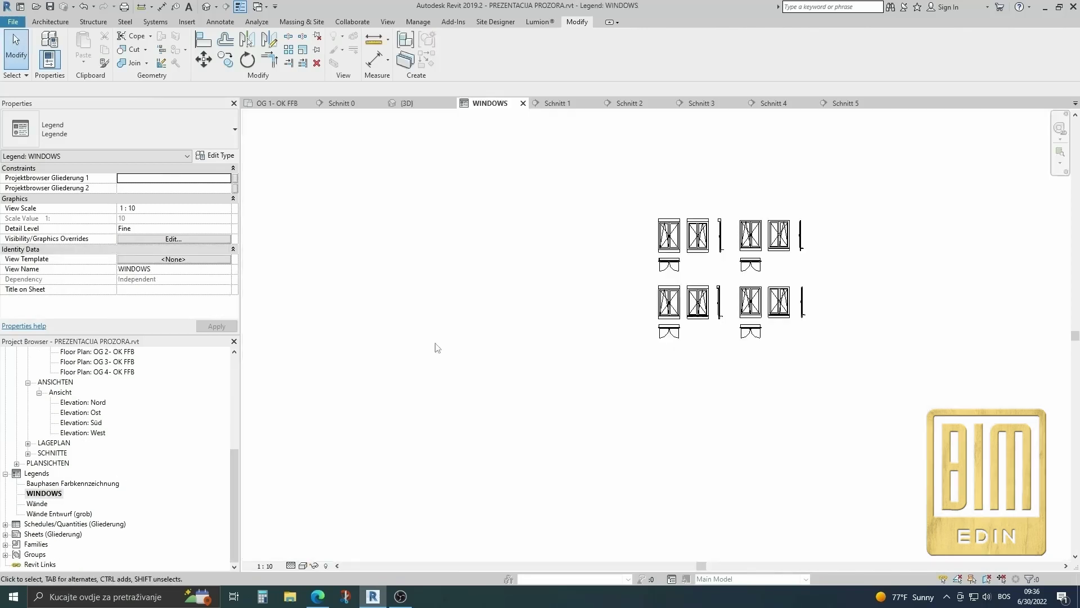
left_click_drag(567, 274, 910, 387)
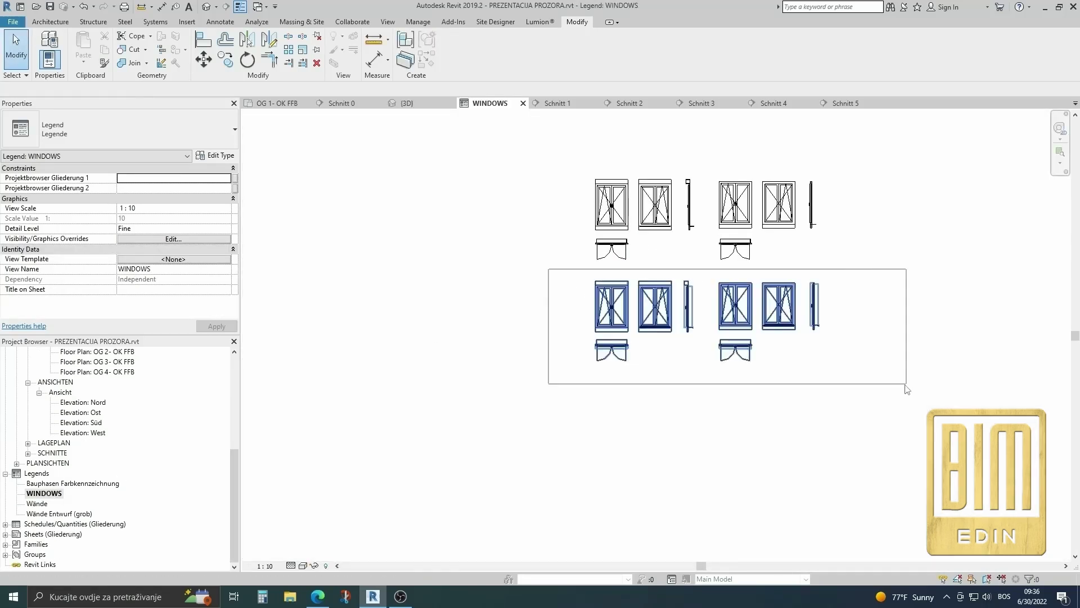
left_click(226, 60)
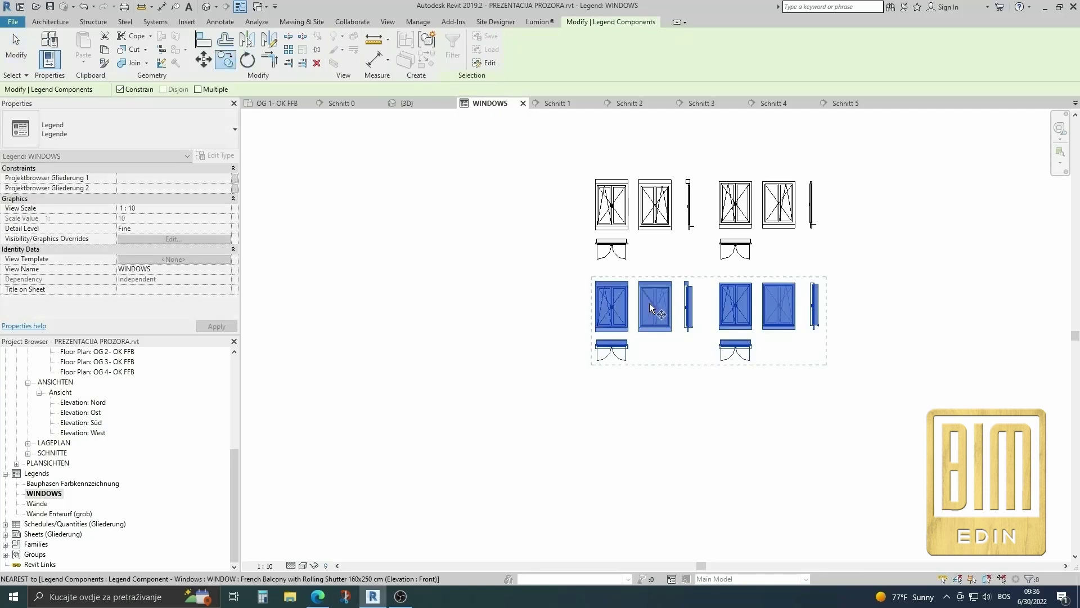
left_click(651, 303)
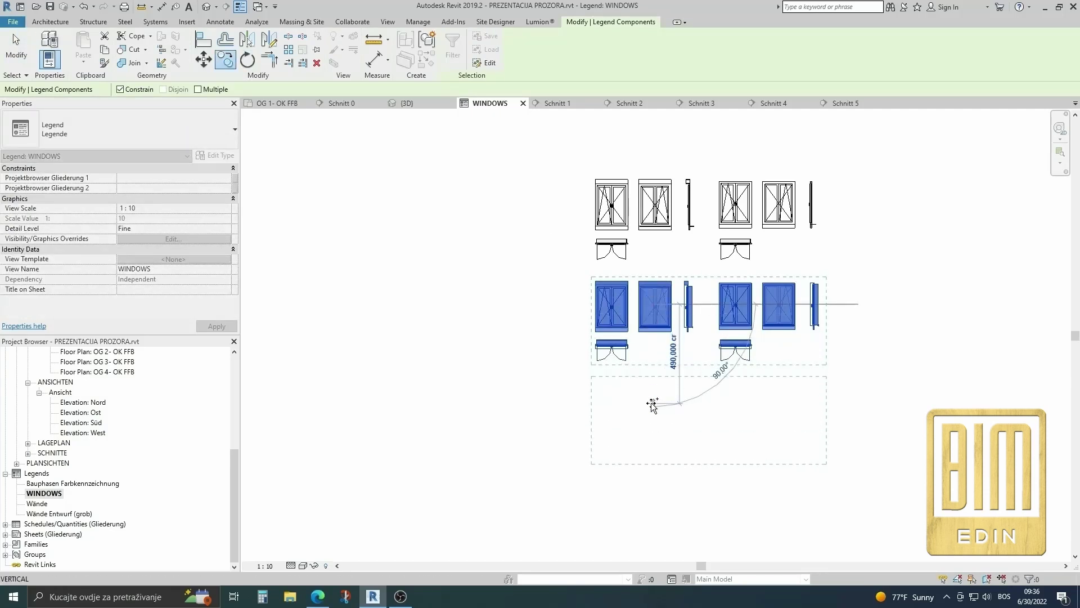
left_click(652, 403)
left_click(16, 55)
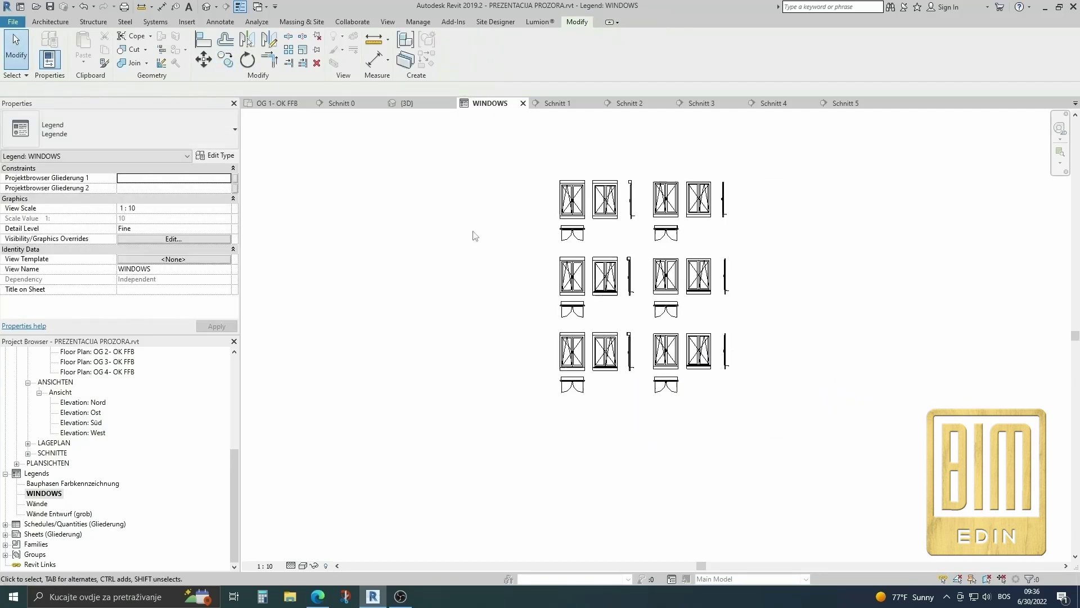
Step: Switch the new row's plan and elevation windows to Window with Rolling Shutter 160x160 cm
scroll(695, 487, "up", 4)
left_click(529, 398)
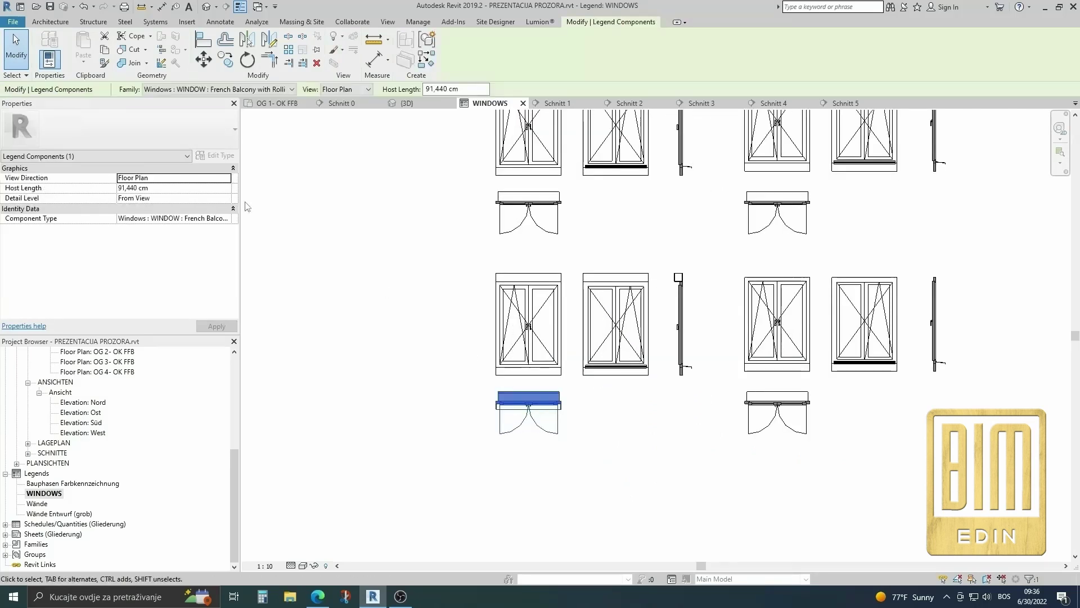
left_click(225, 88)
left_click(257, 337)
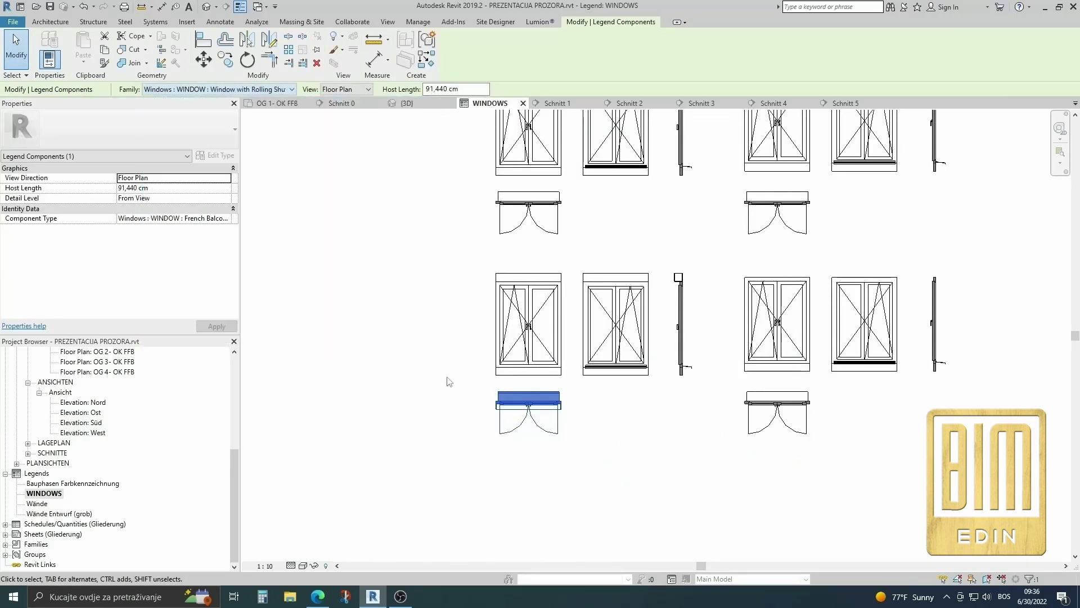
left_click(104, 63)
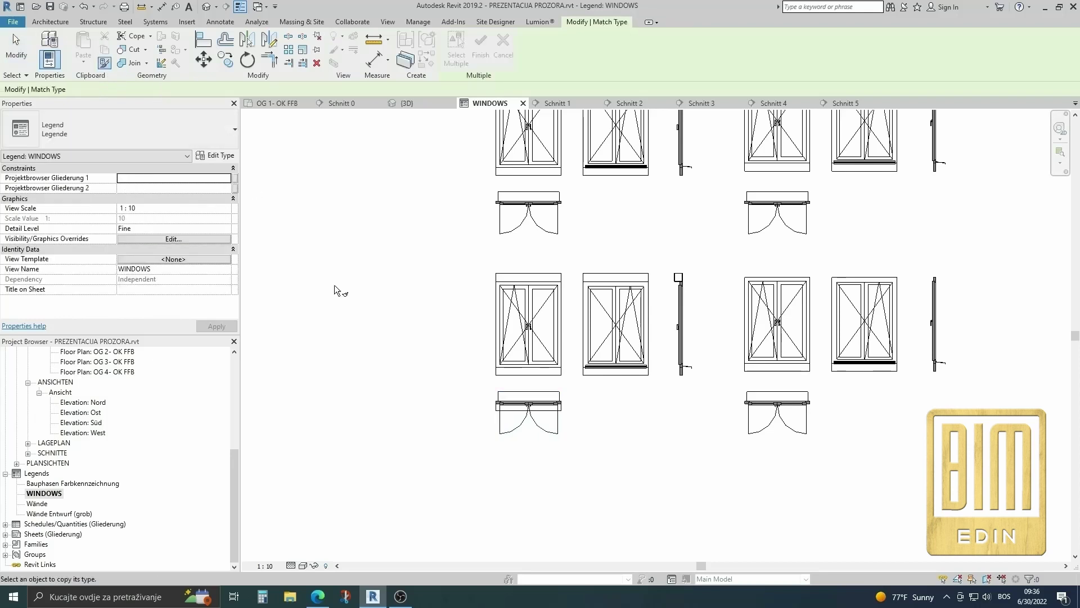
left_click(529, 400)
left_click(540, 372)
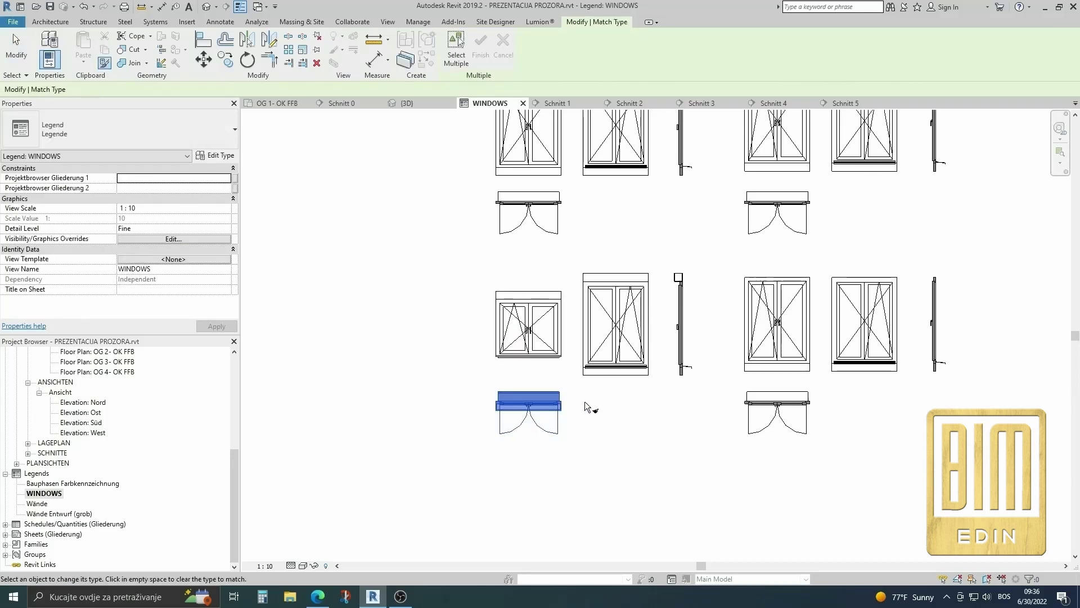
left_click(615, 367)
key("Escape")
key("Escape")
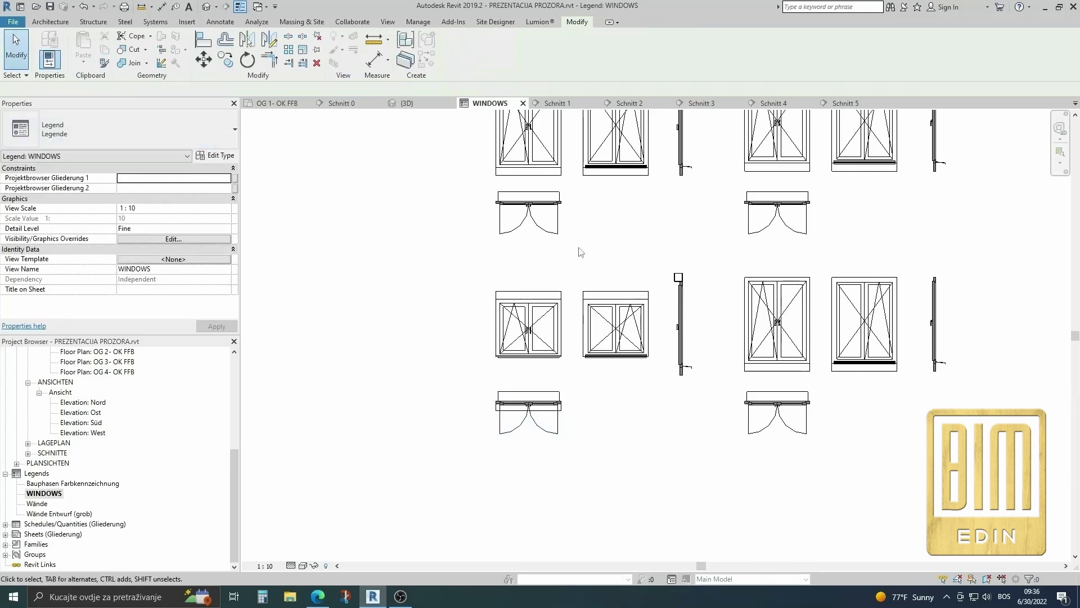
Step: Delete the new row's left and right section drawings
left_click(686, 315)
key("Delete")
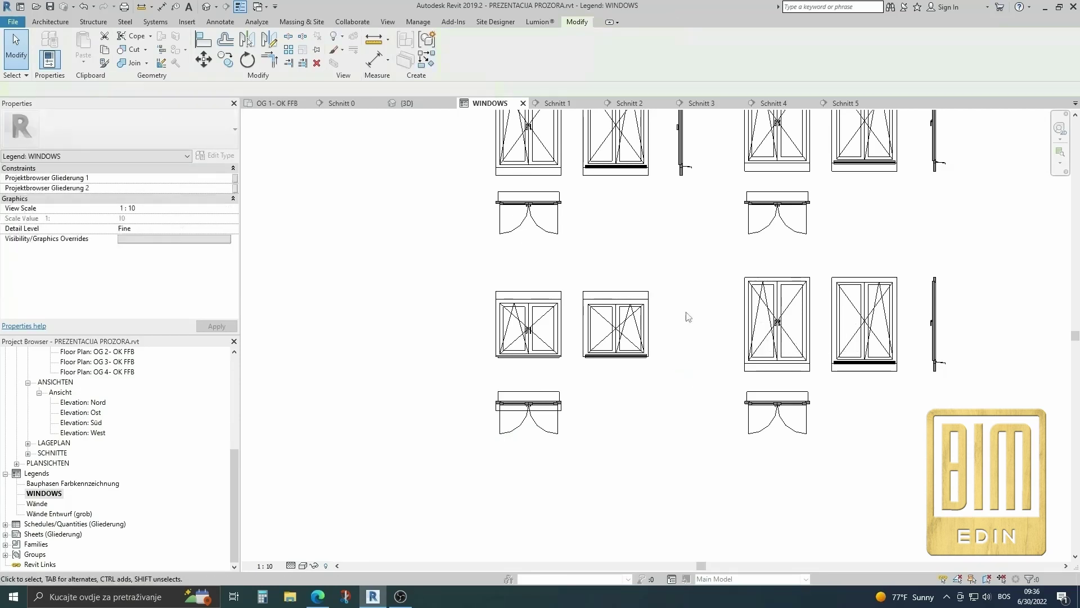
scroll(686, 311, "down", 2)
left_click(878, 337)
key("Delete")
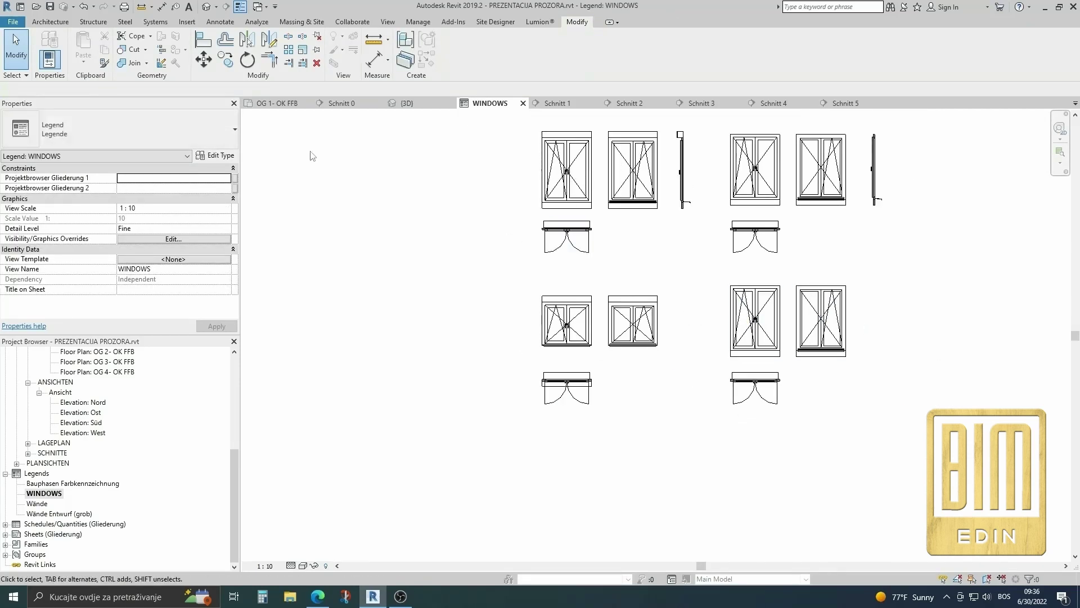
Step: Place two legend components in the new WINDOWS legend row
left_click(203, 26)
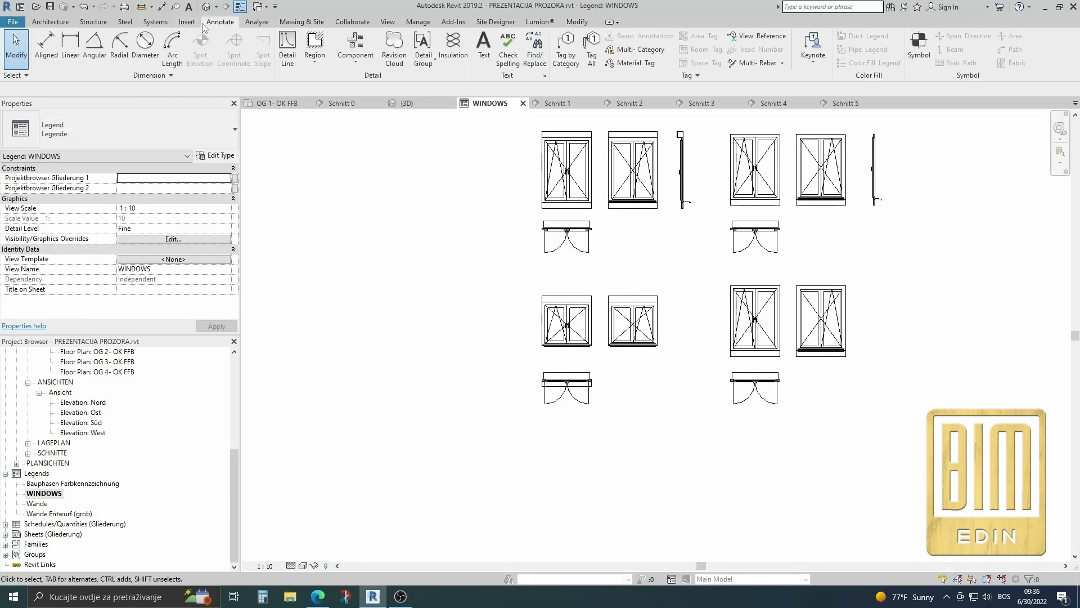
left_click(355, 48)
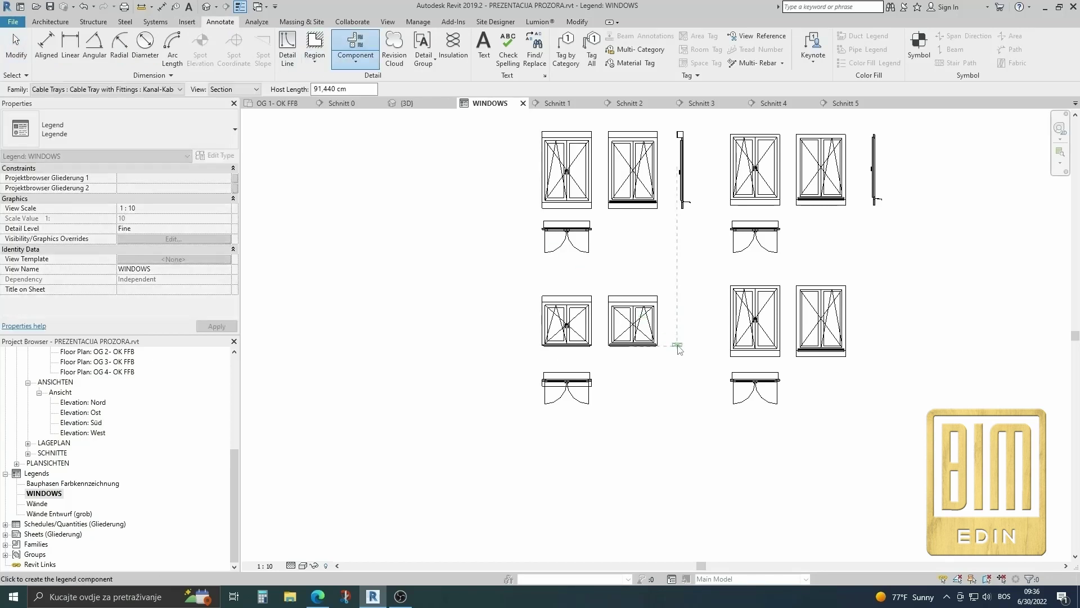
left_click(869, 355)
left_click(578, 23)
Step: Match Type the left placeholder to the lower-left plan window, making it a window section
left_click(104, 63)
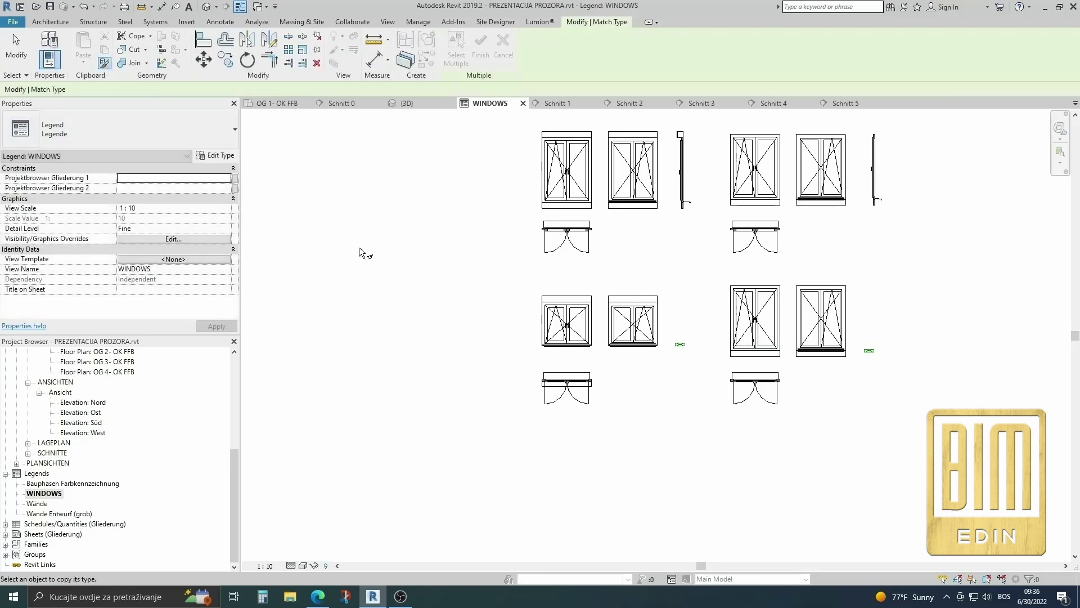
left_click(566, 380)
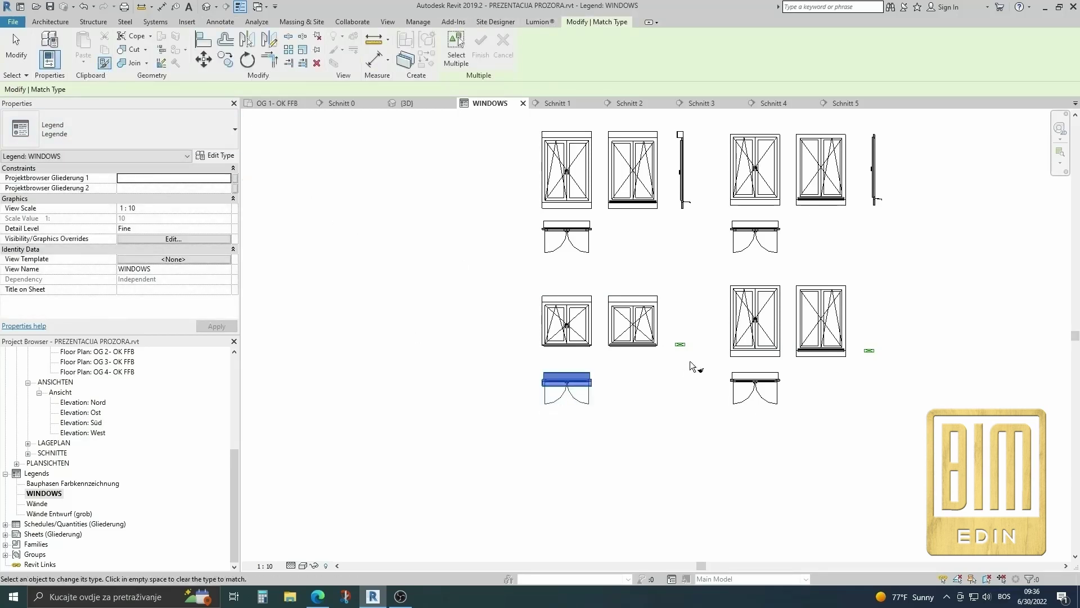
left_click(679, 345)
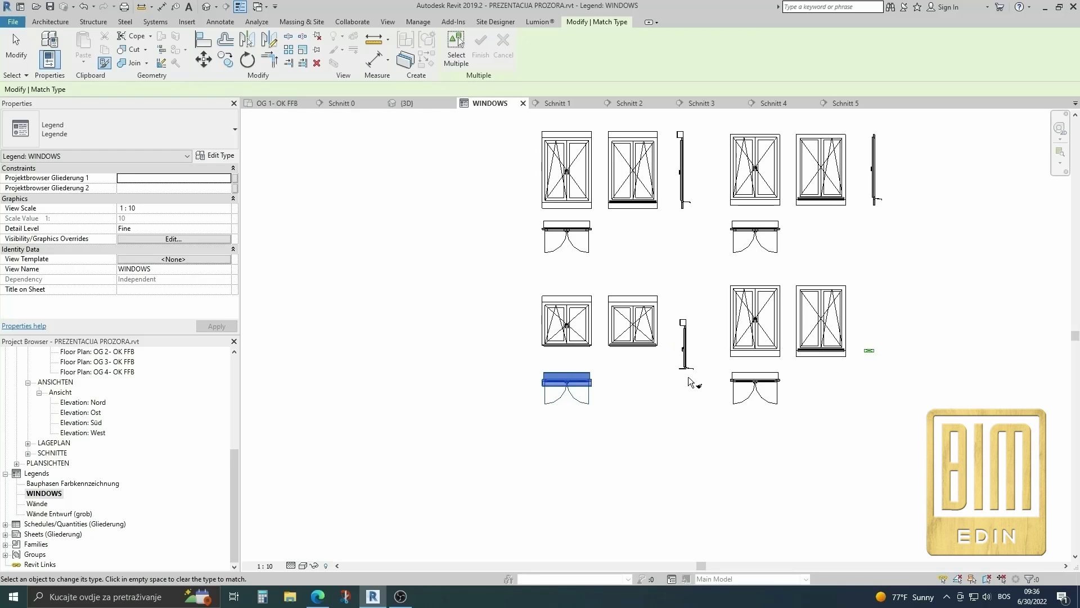
left_click(16, 54)
Step: Move the left section drawing up beside the left windows
left_click(681, 341)
scroll(681, 340, "up", 3)
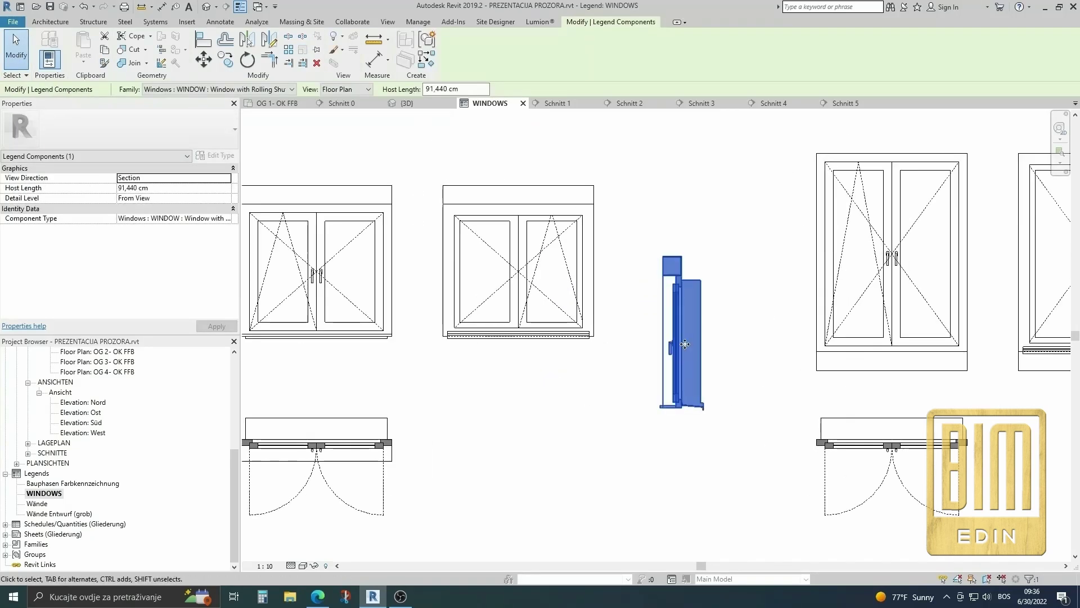
left_click_drag(680, 338, 662, 269)
key("Escape")
scroll(662, 268, "down", 3)
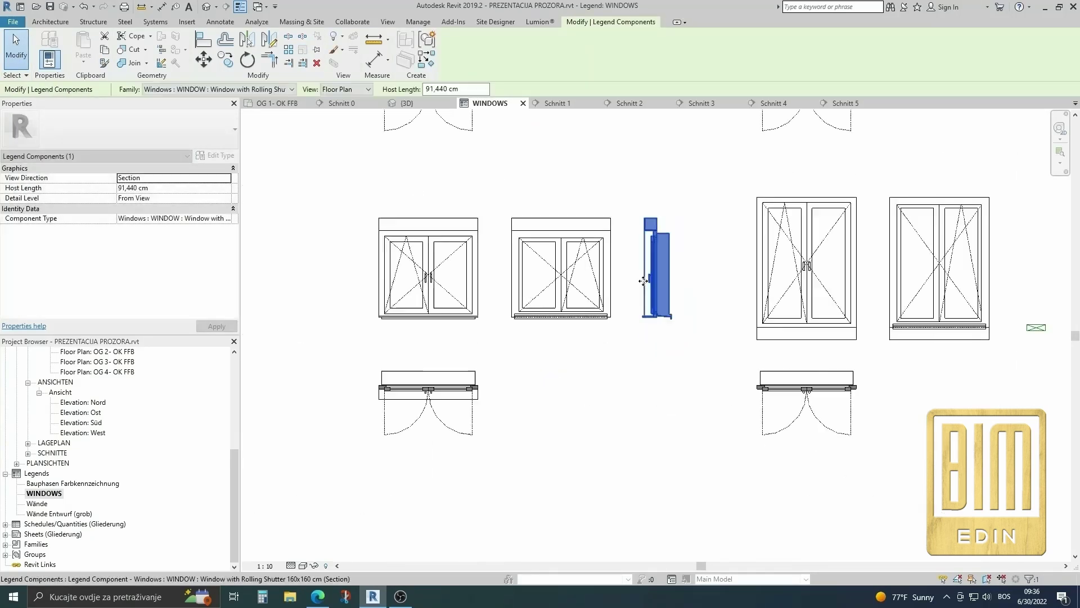
scroll(661, 268, "down", 2)
scroll(617, 389, "down", 2)
scroll(728, 388, "up", 2)
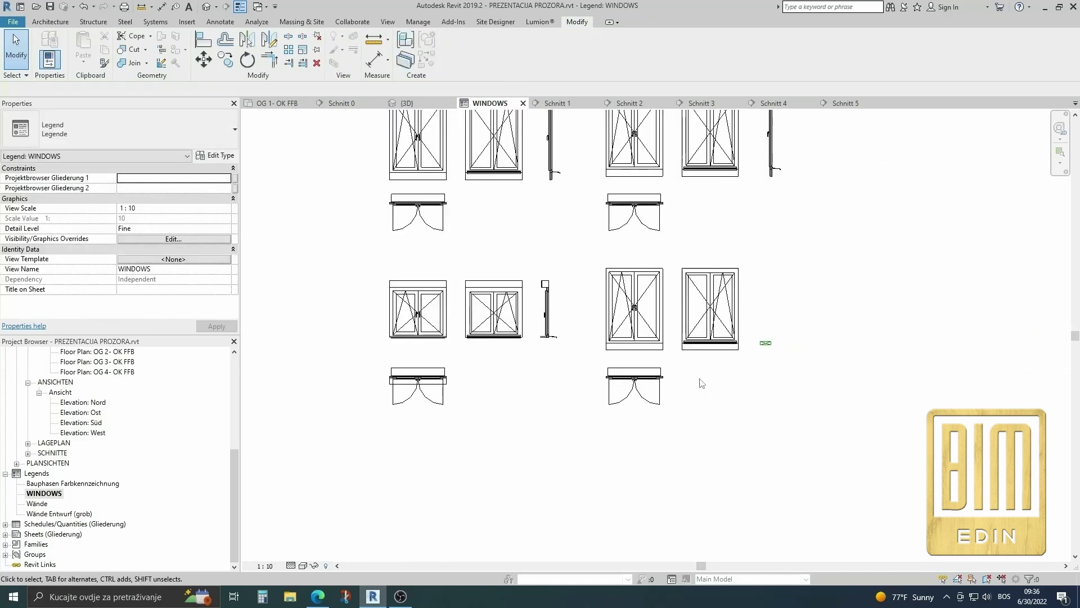
Step: Switch the right plan window to Window without Rolling Shutter; match its elevations and section to it
left_click(634, 374)
left_click(270, 89)
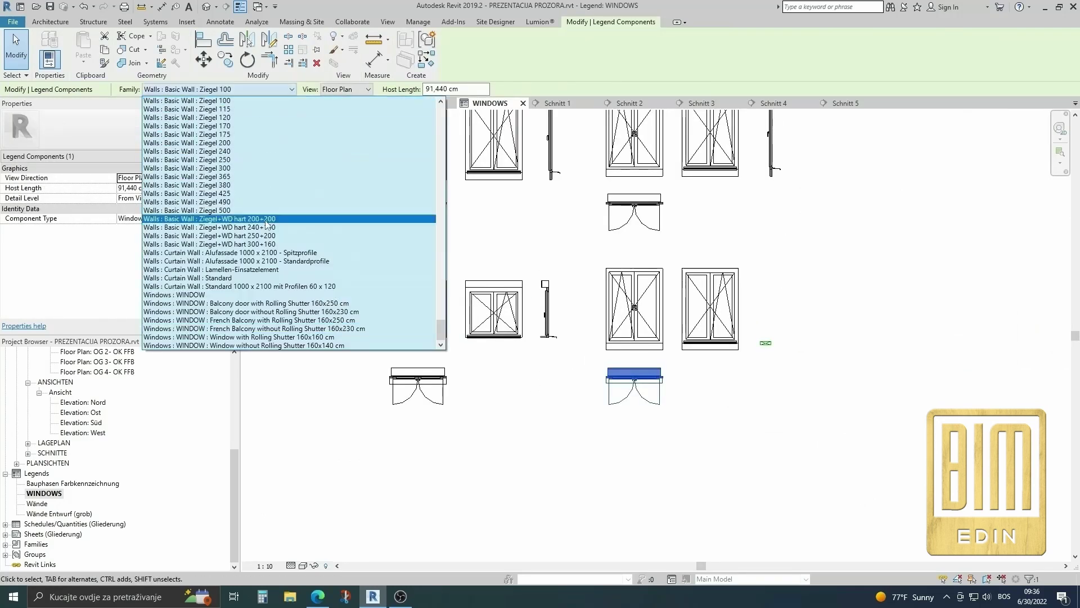
left_click(325, 349)
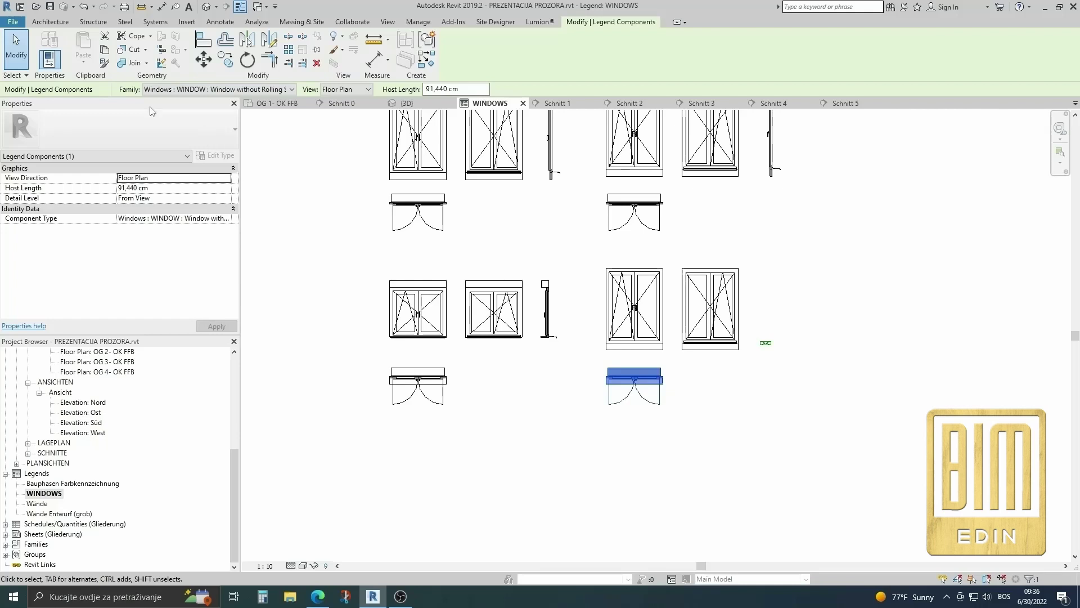
left_click(105, 63)
left_click(634, 374)
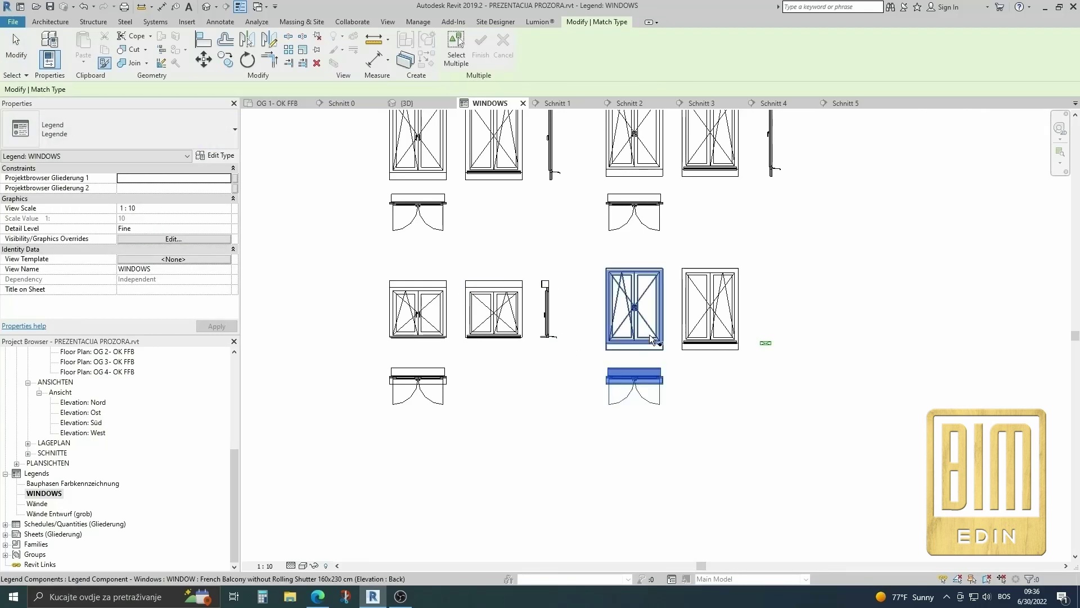
left_click(635, 308)
left_click(722, 345)
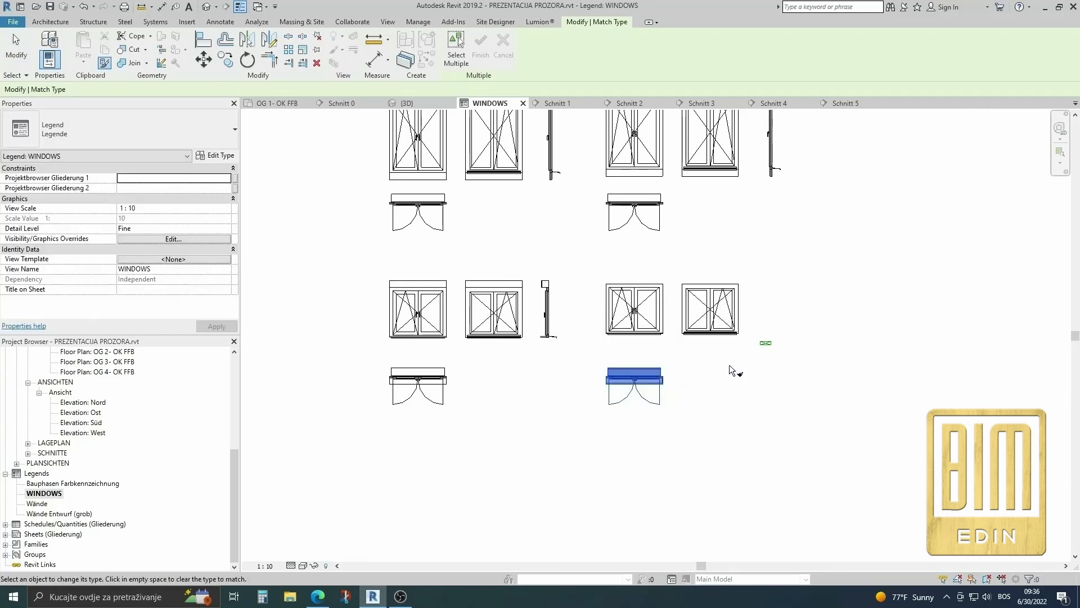
left_click(768, 348)
left_click(16, 48)
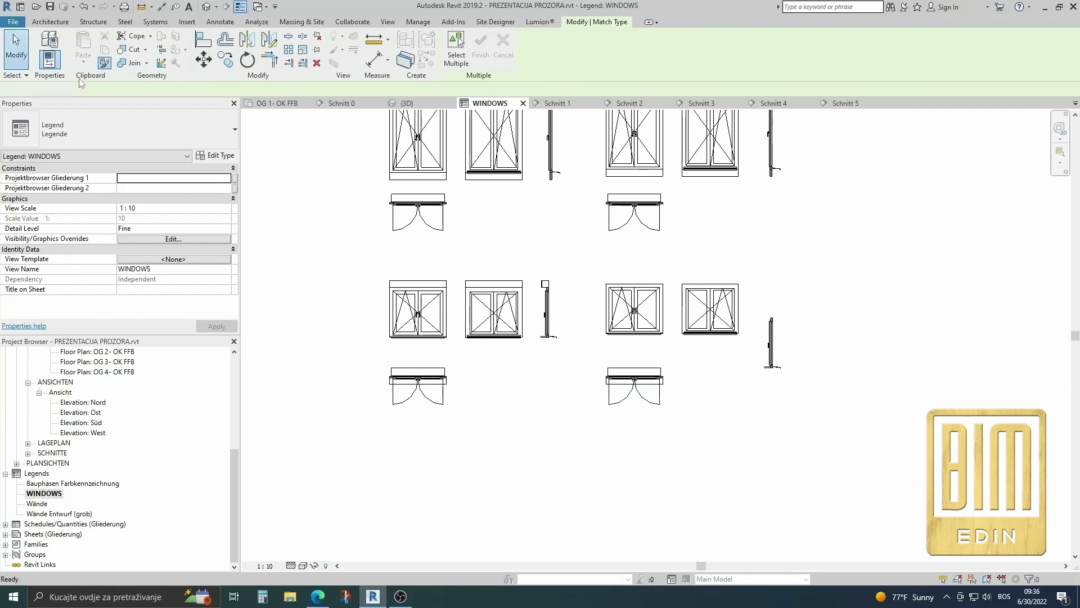
Step: Raise the right section drawing level with its windows
left_click(771, 343)
scroll(766, 337, "up", 2)
left_click_drag(765, 338, 761, 276)
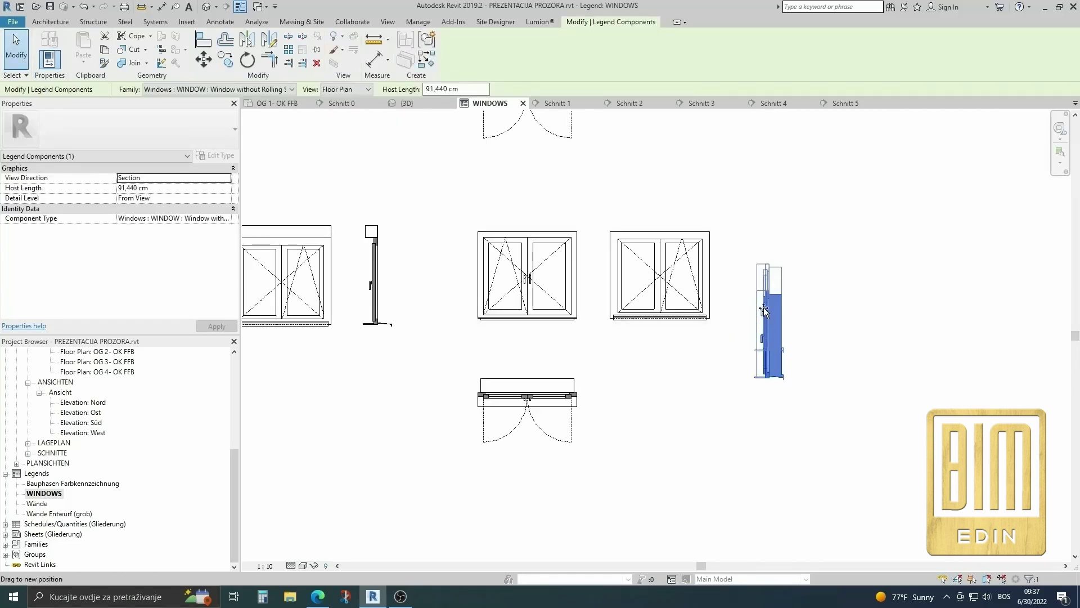
scroll(731, 305, "down", 3)
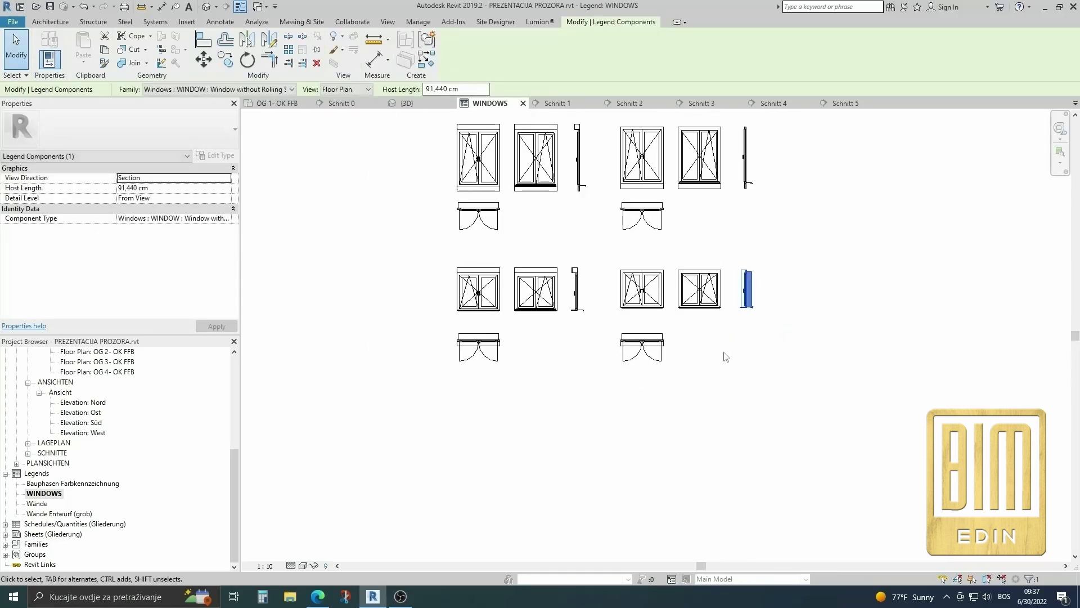
key("Escape")
scroll(692, 220, "down", 3)
scroll(622, 170, "up", 2)
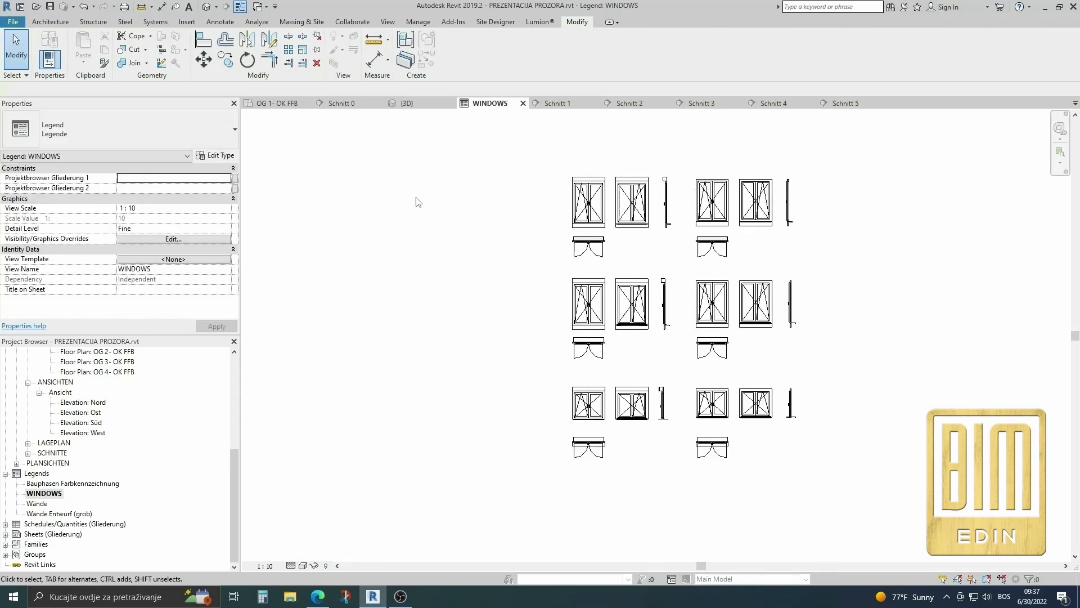
Step: Close inactive views (CI), keeping the WINDOWS legend, and open the default {3D} view
key("c")
key("i")
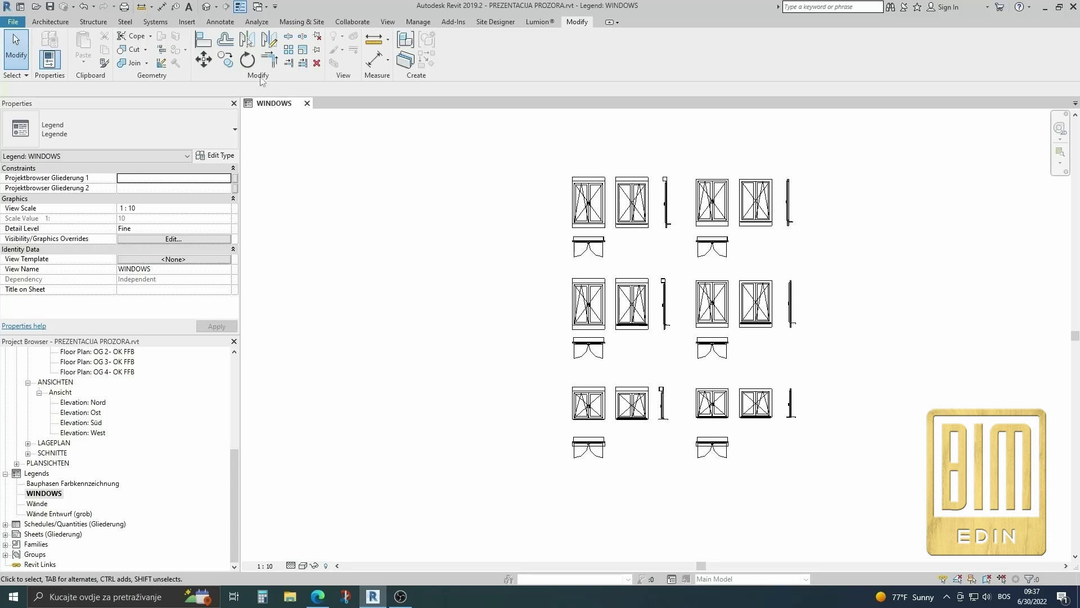
left_click(207, 6)
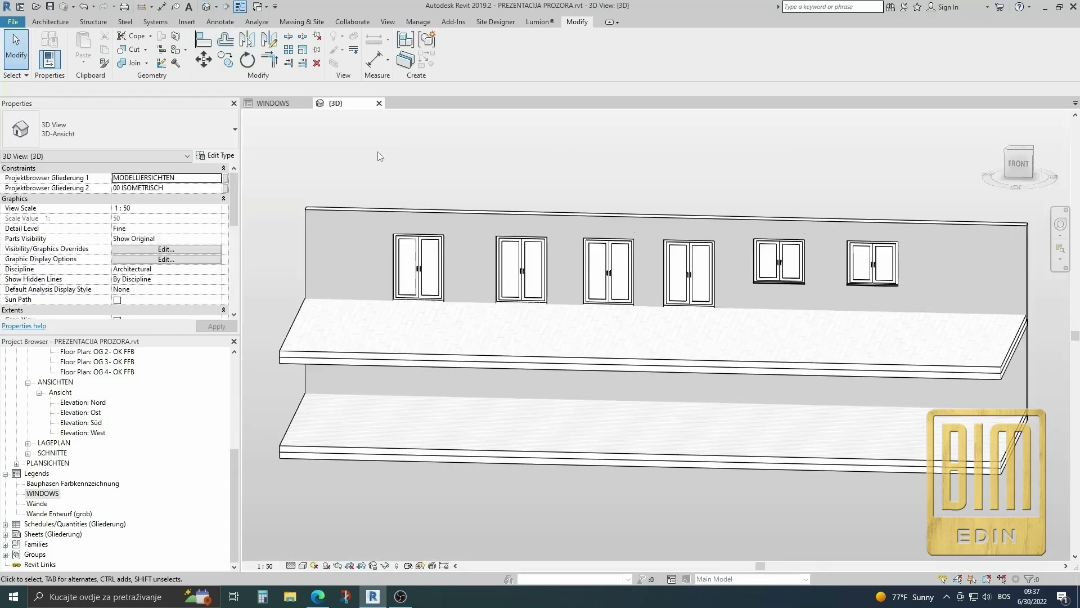
scroll(407, 157, "down", 1)
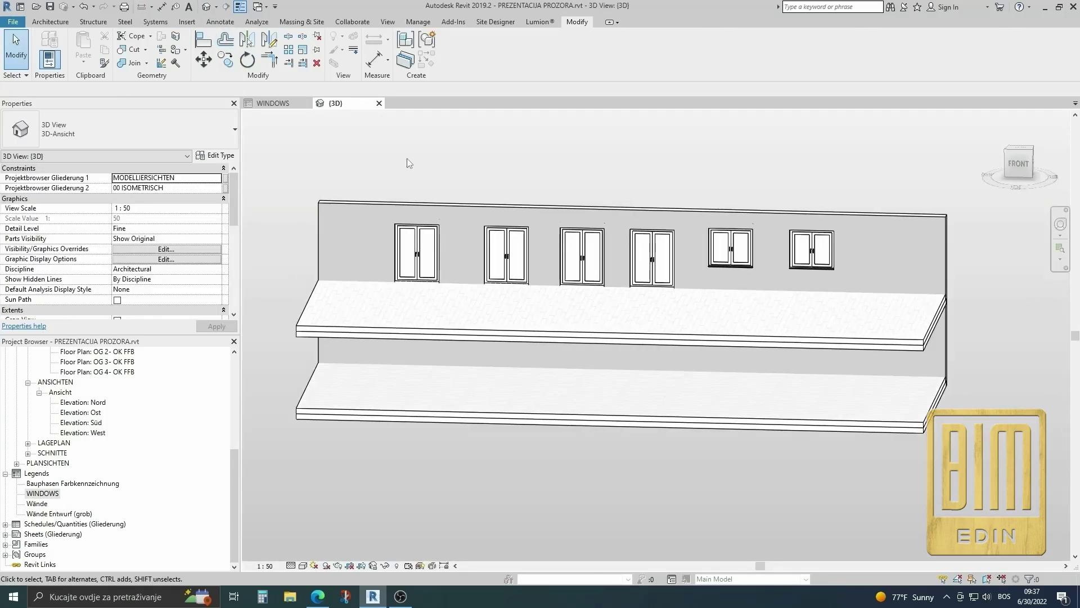
Step: Tile the 3D view and WINDOWS legend (WT), zoom in, and select the leftmost balcony door
key("w")
key("t")
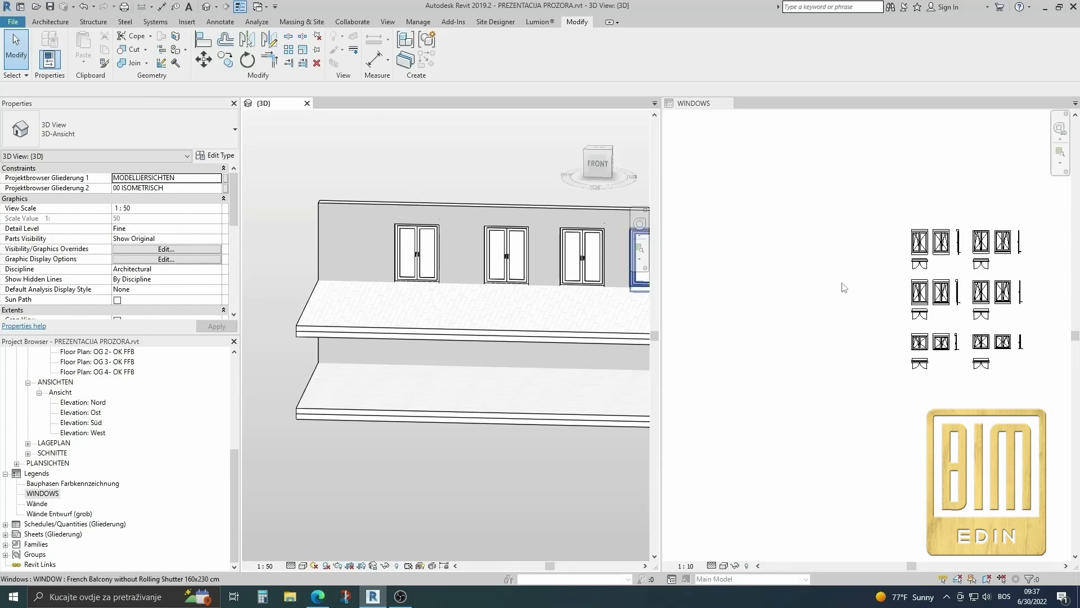
scroll(982, 310, "up", 1)
scroll(941, 320, "up", 1)
scroll(864, 342, "up", 1)
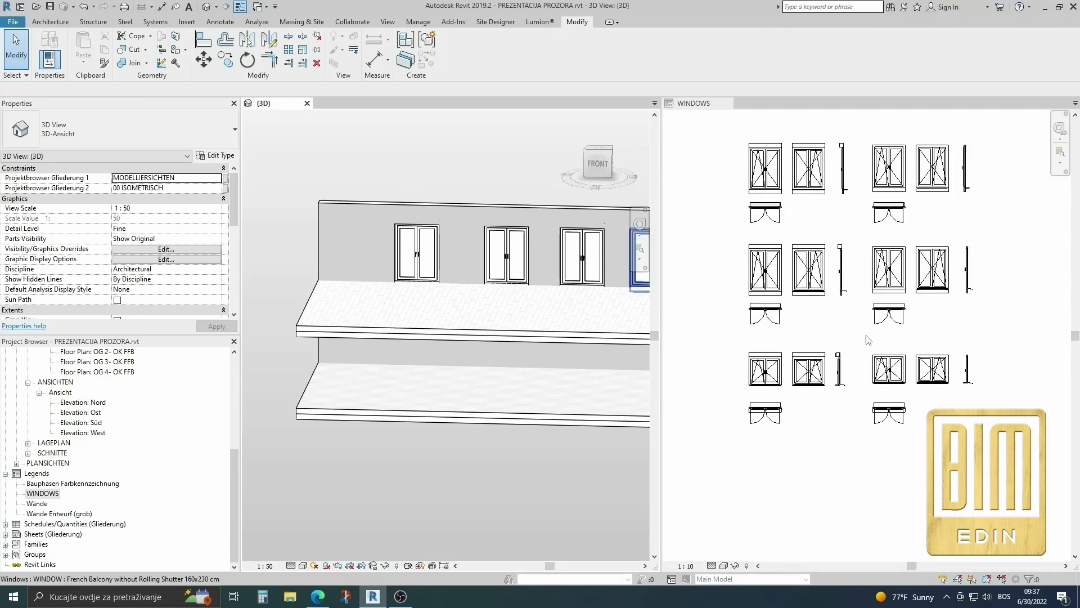
scroll(839, 259, "up", 1)
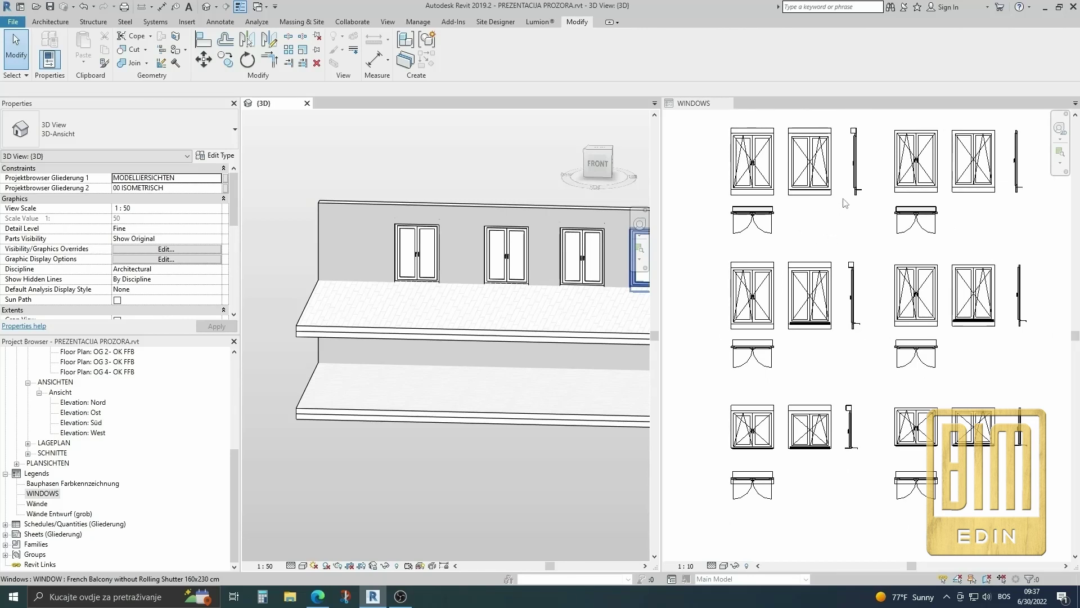
scroll(835, 127, "up", 1)
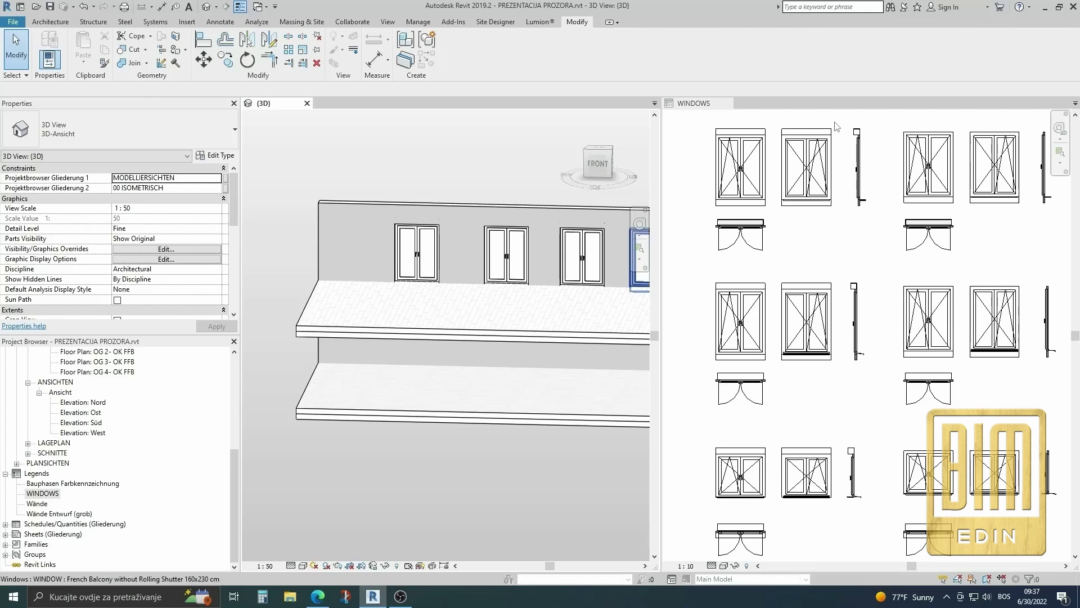
left_click(407, 252)
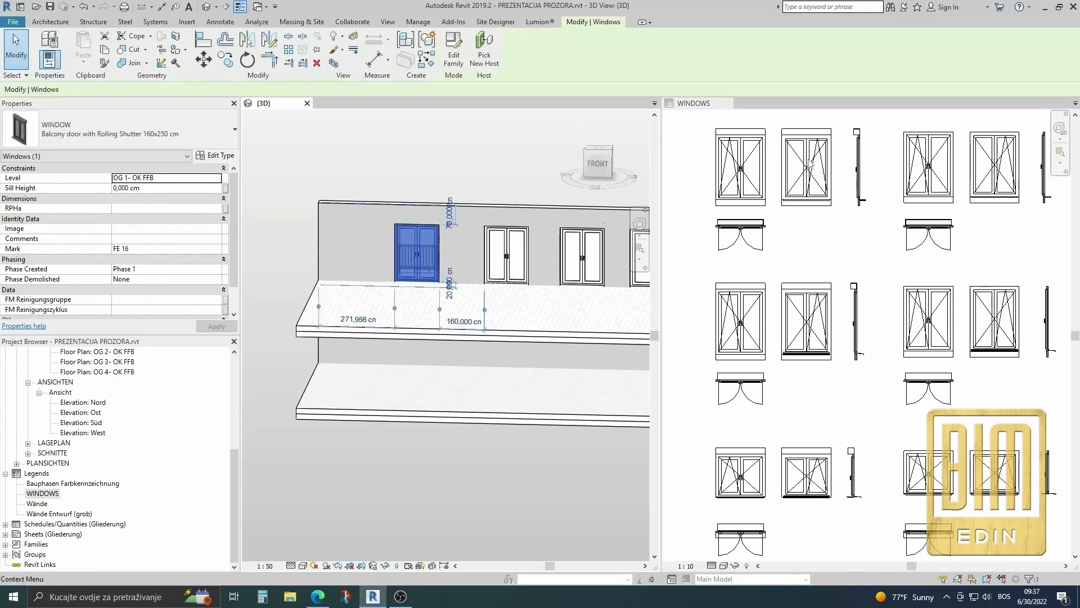
Step: Set VRSTA OKNA DESNA to 3 for the Balcony door with Rolling Shutter type
left_click(217, 155)
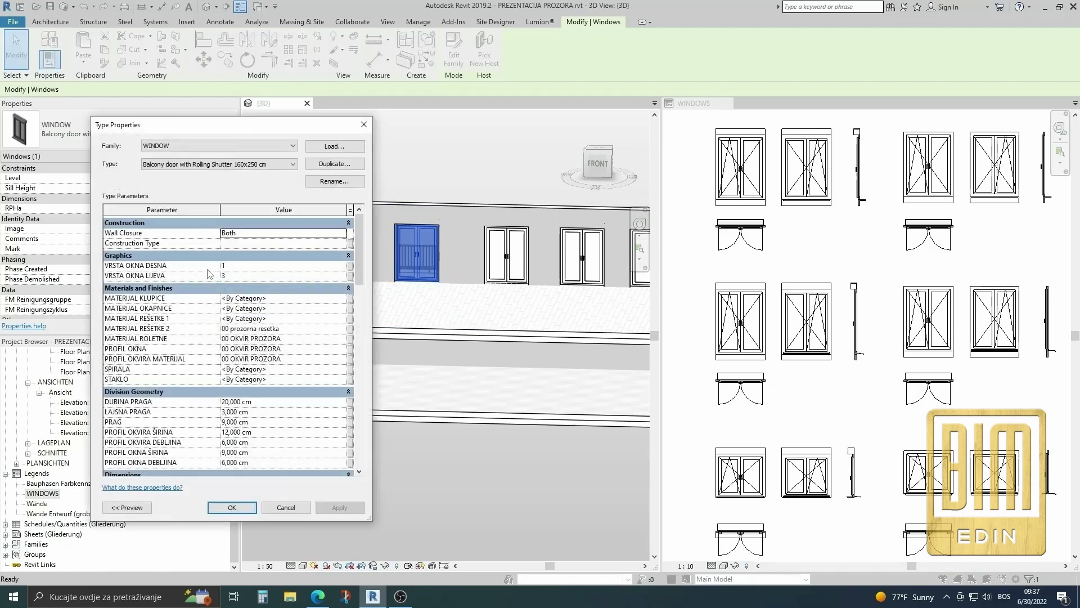
left_click(339, 266)
type("2")
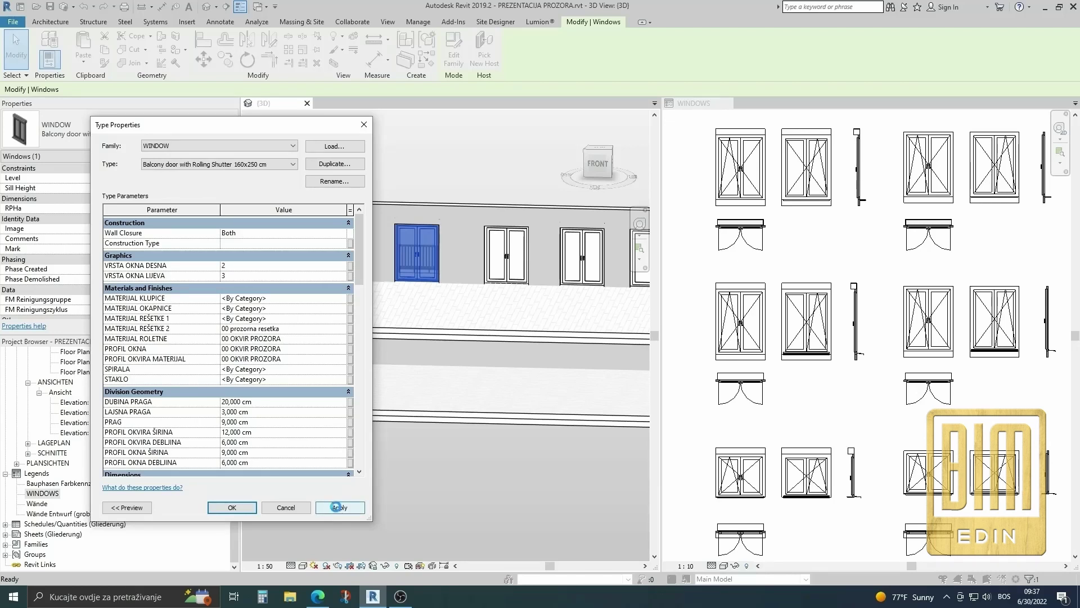
left_click(336, 507)
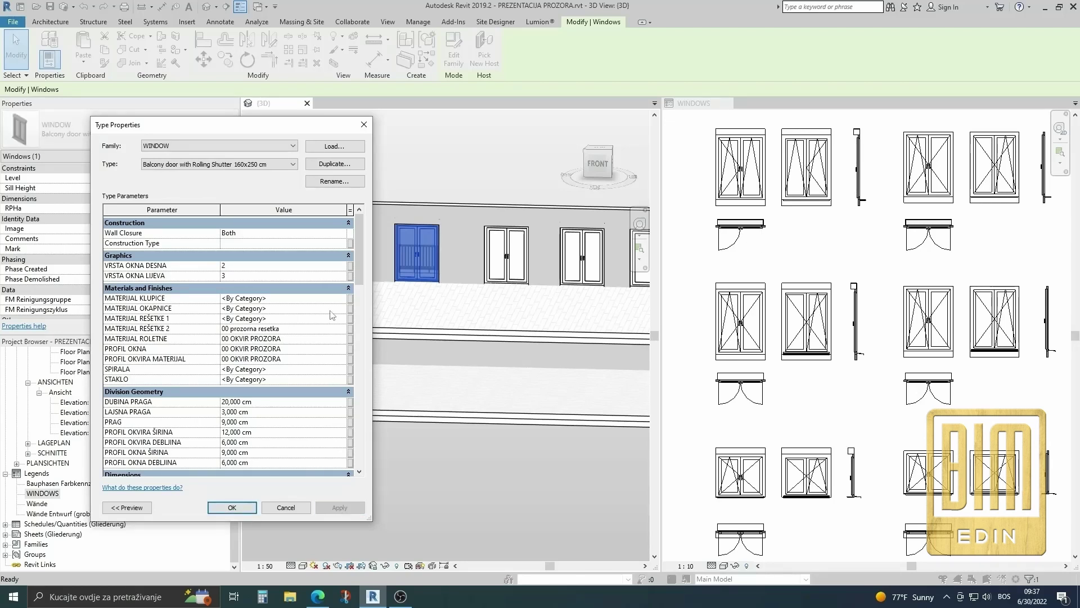
left_click(342, 265)
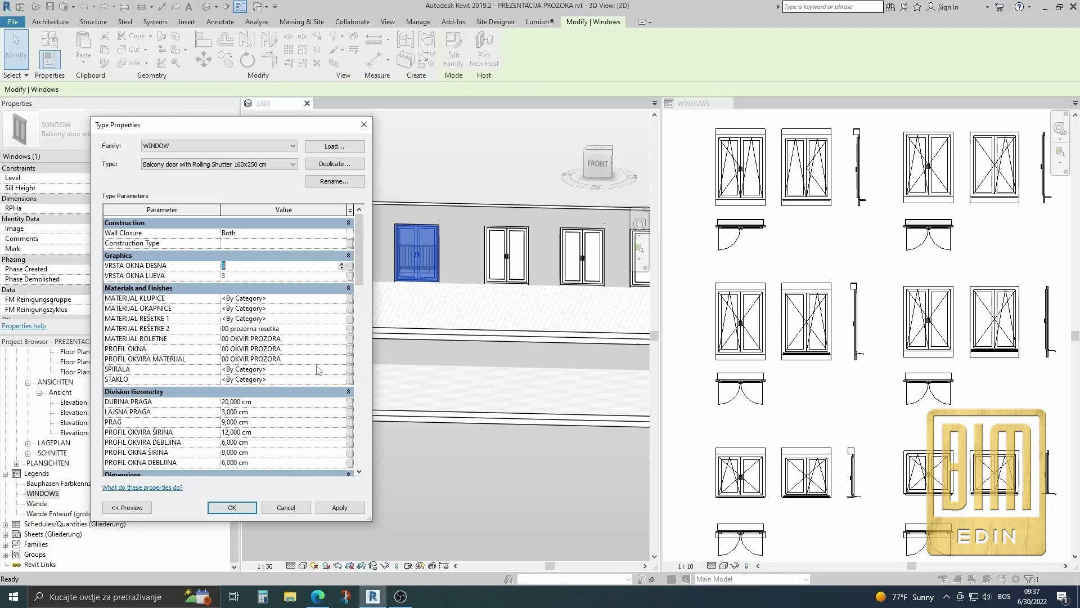
left_click(339, 510)
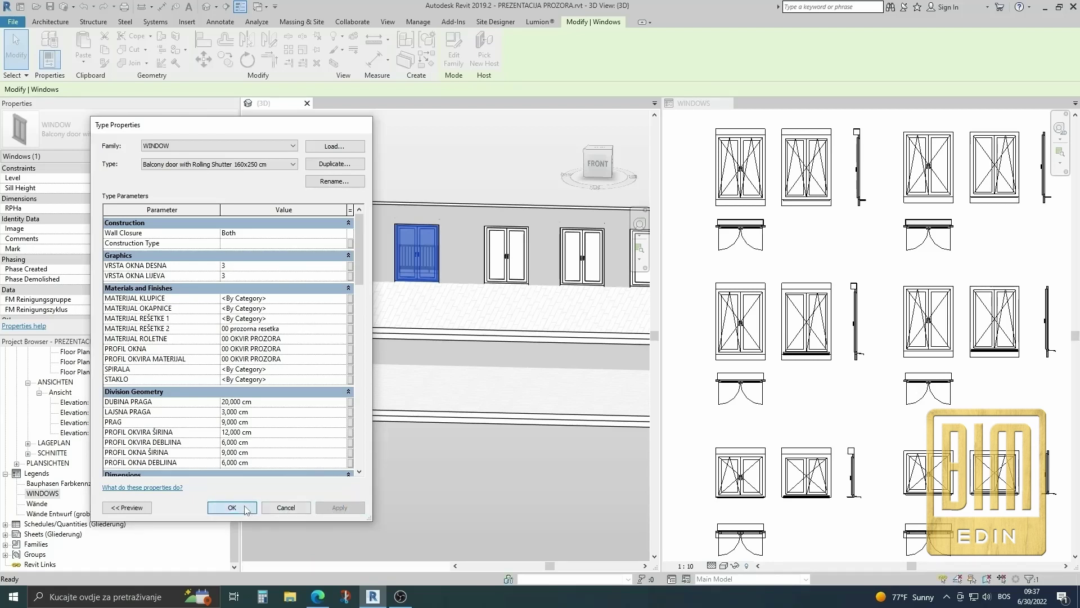
left_click(231, 507)
Step: Set VRSTA OKNA DESNA to 3 for the Balcony door without Rolling Shutter 160x230 type, dismissing warnings
left_click(505, 251)
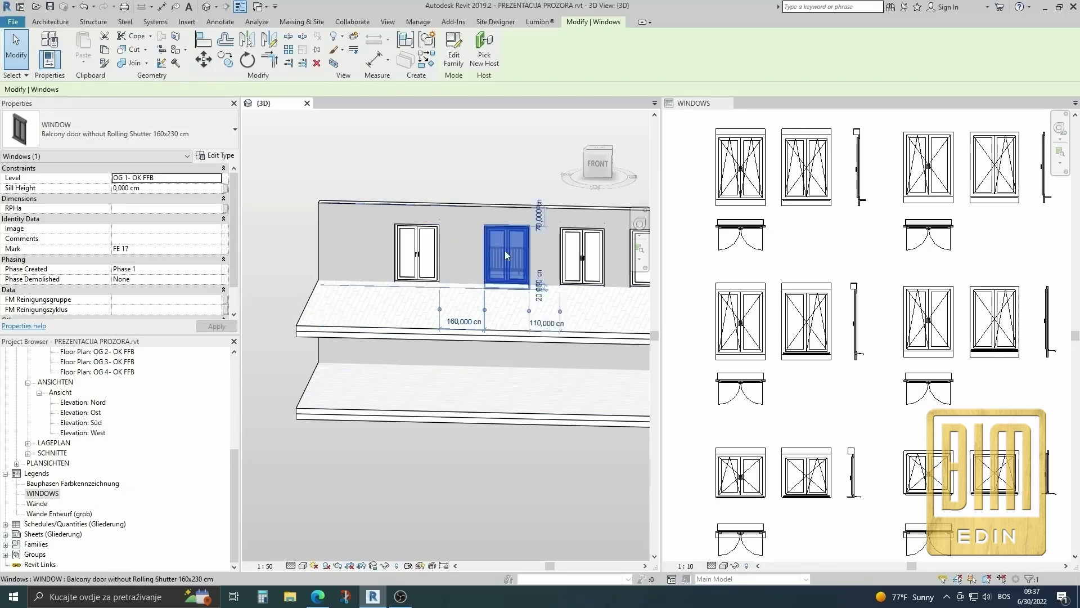
left_click(217, 157)
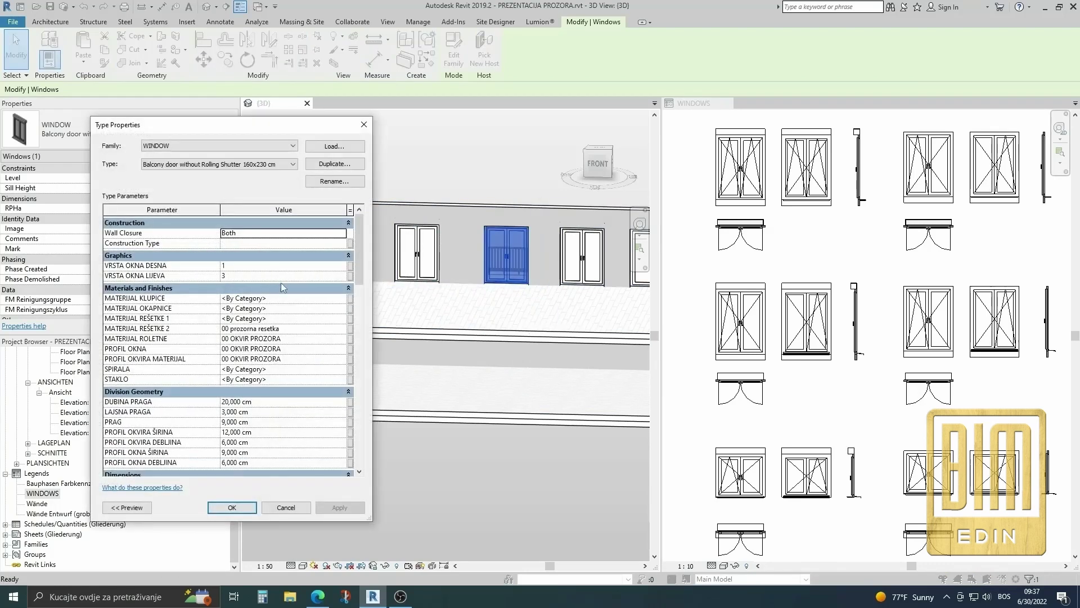
left_click(346, 269)
type("2")
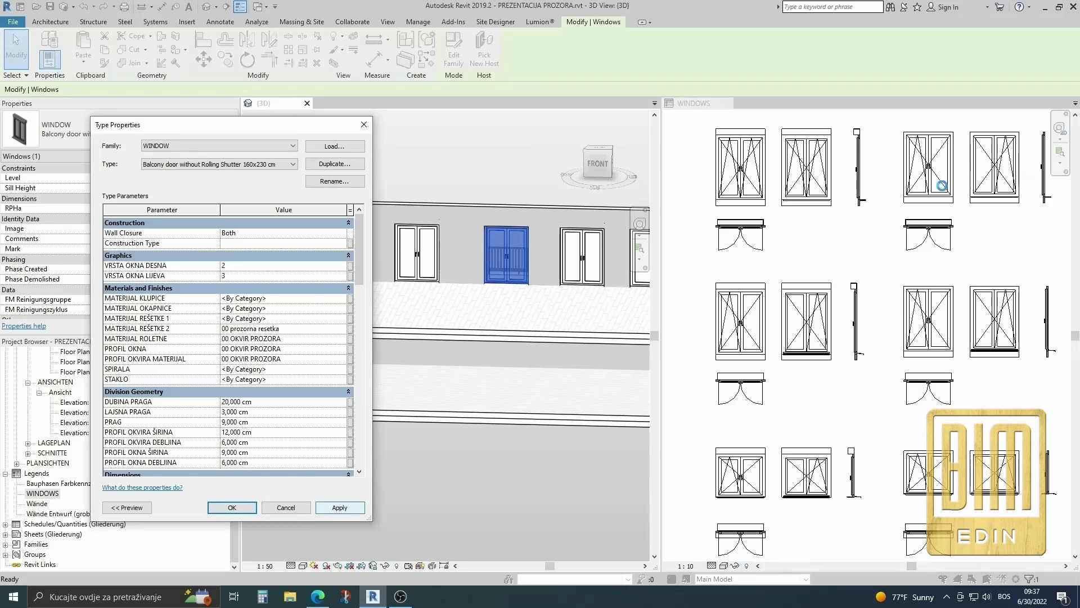
left_click(345, 360)
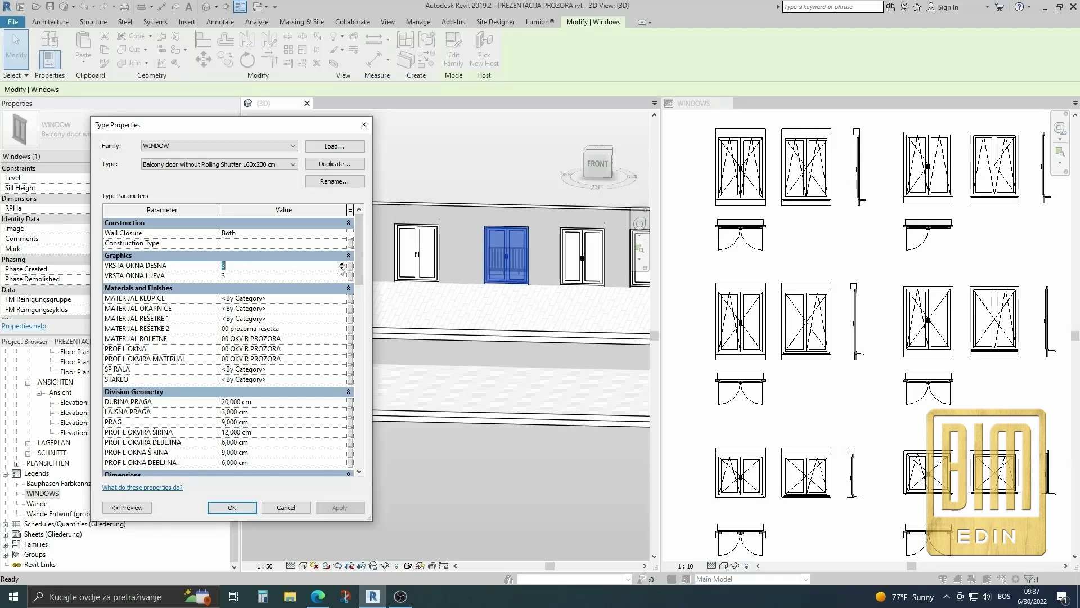
left_click(340, 267)
left_click(341, 508)
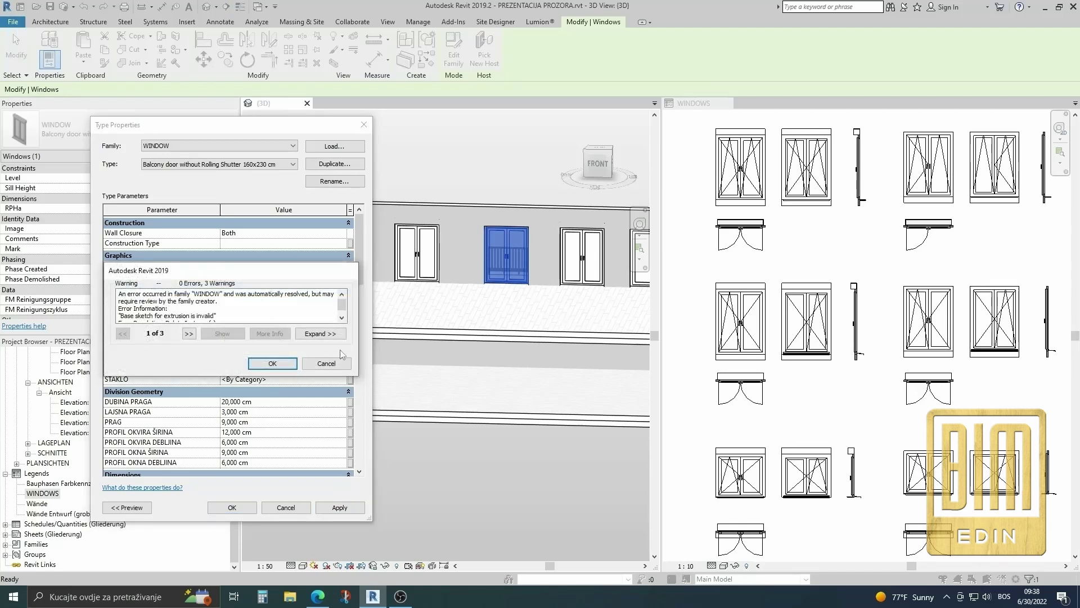
key("Return")
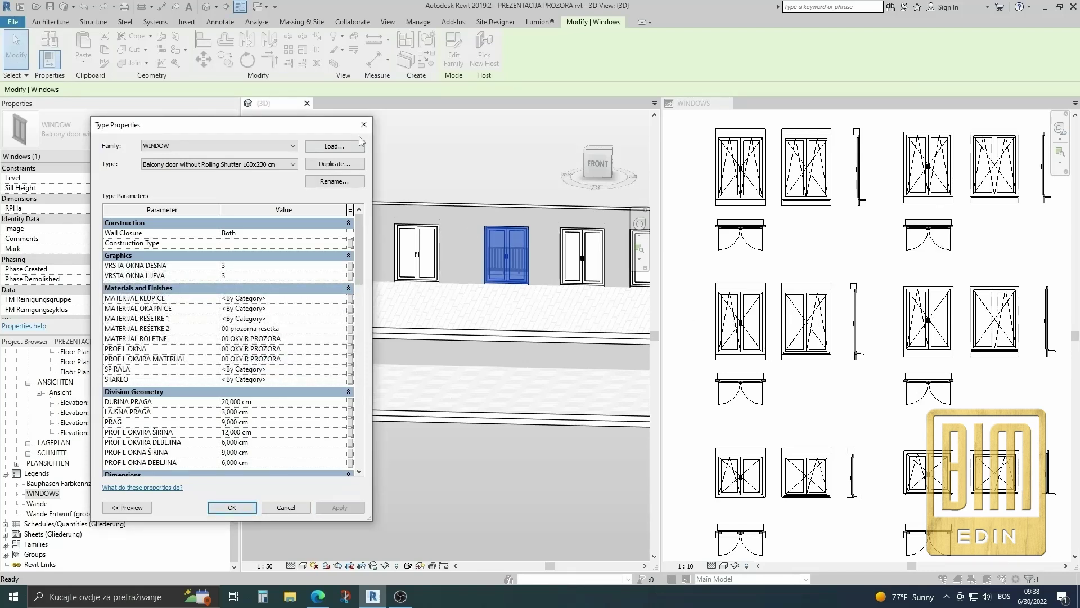
left_click(245, 507)
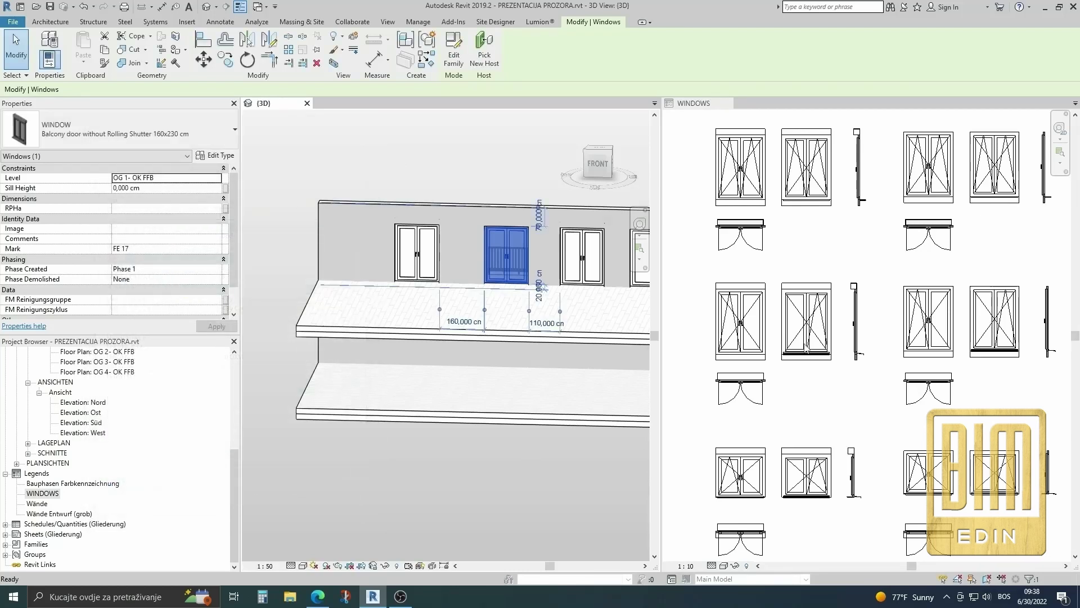
Step: Set VRSTA OKNA DESNA to 3 for the French balcony FE 18 type
left_click(581, 264)
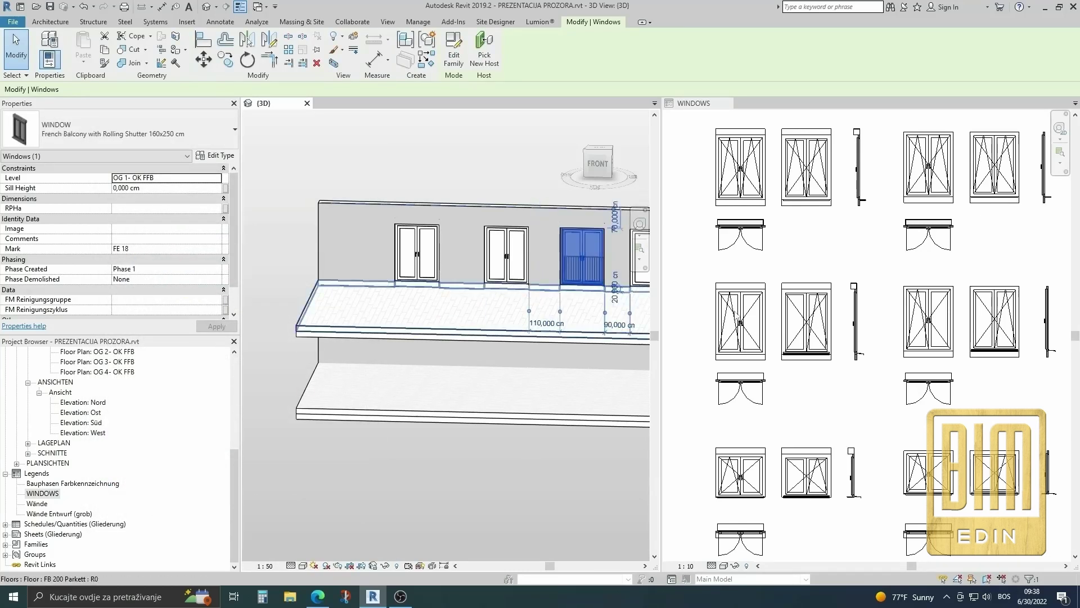
left_click(216, 156)
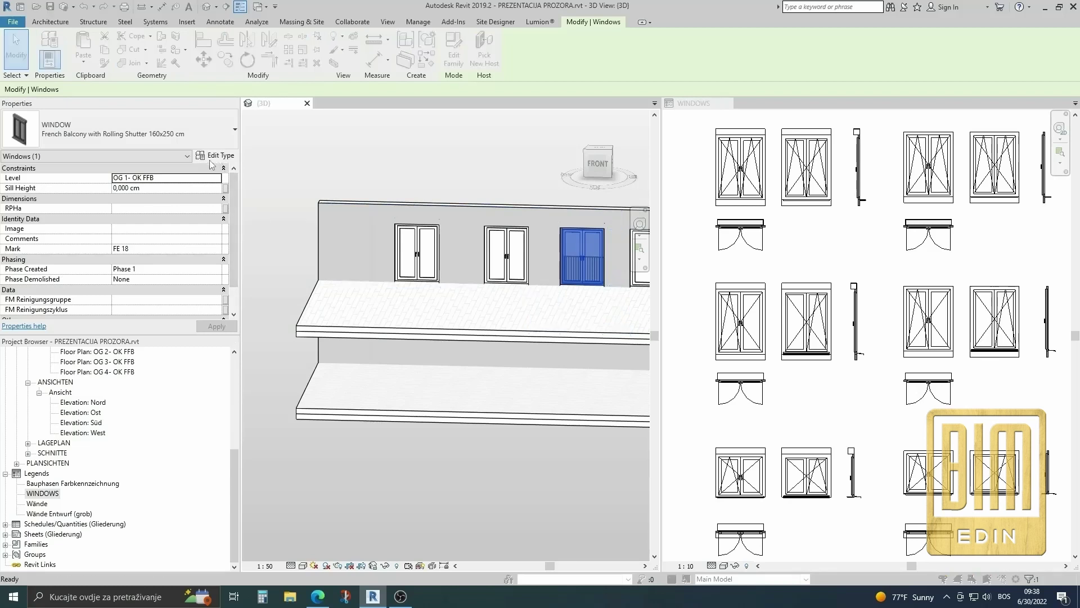
left_click(342, 266)
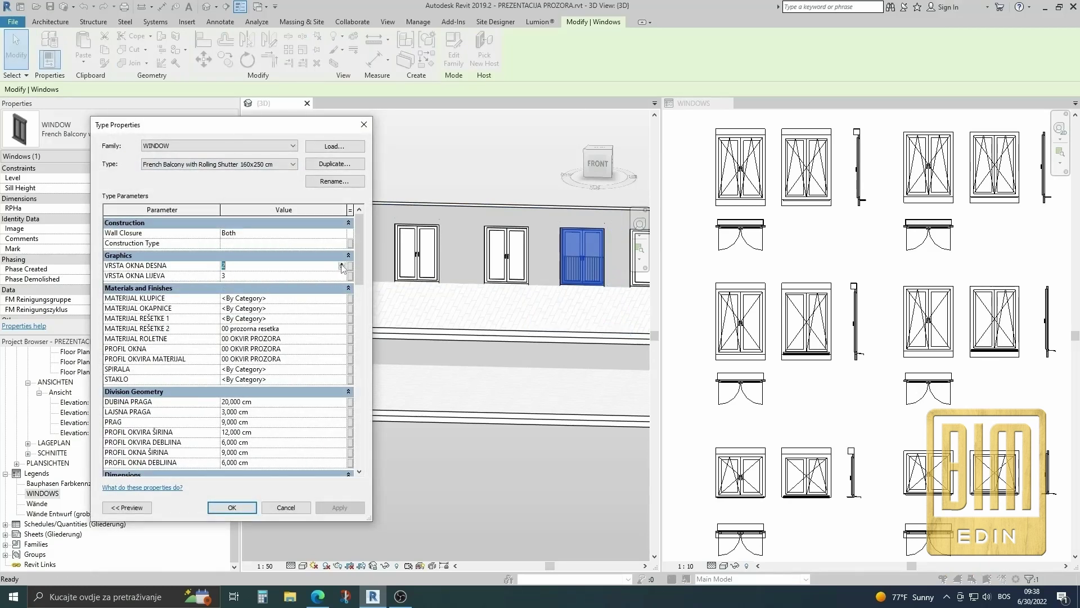
type("3")
left_click(353, 511)
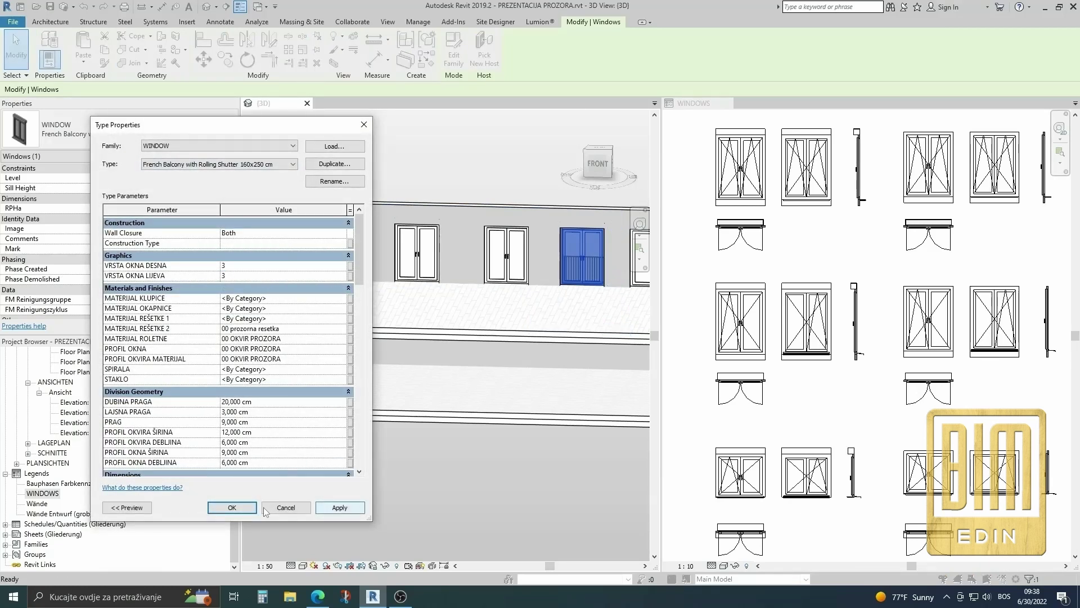
left_click(248, 508)
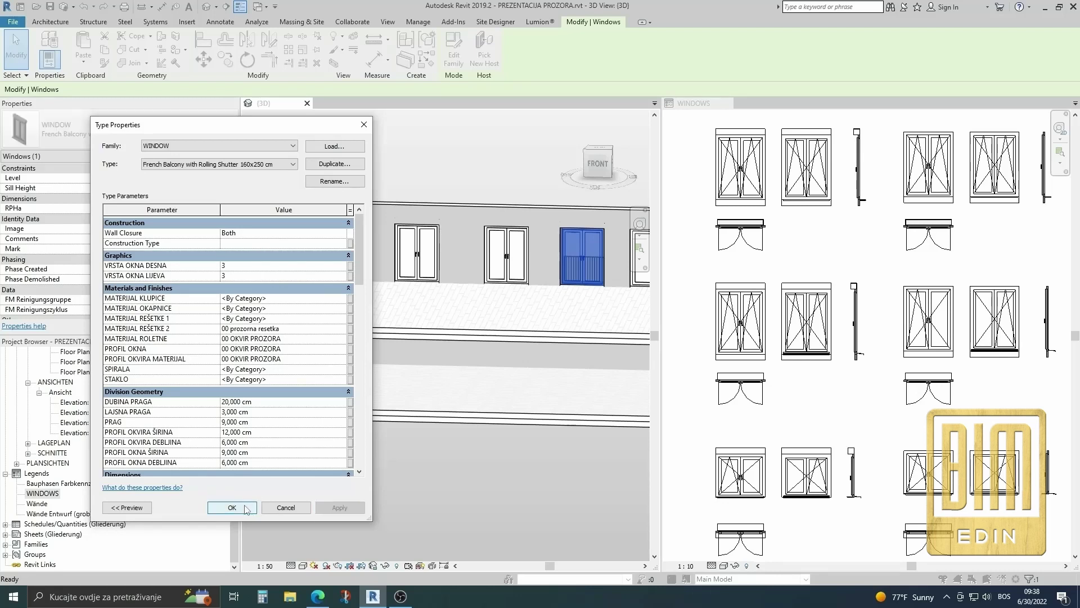
left_click(232, 508)
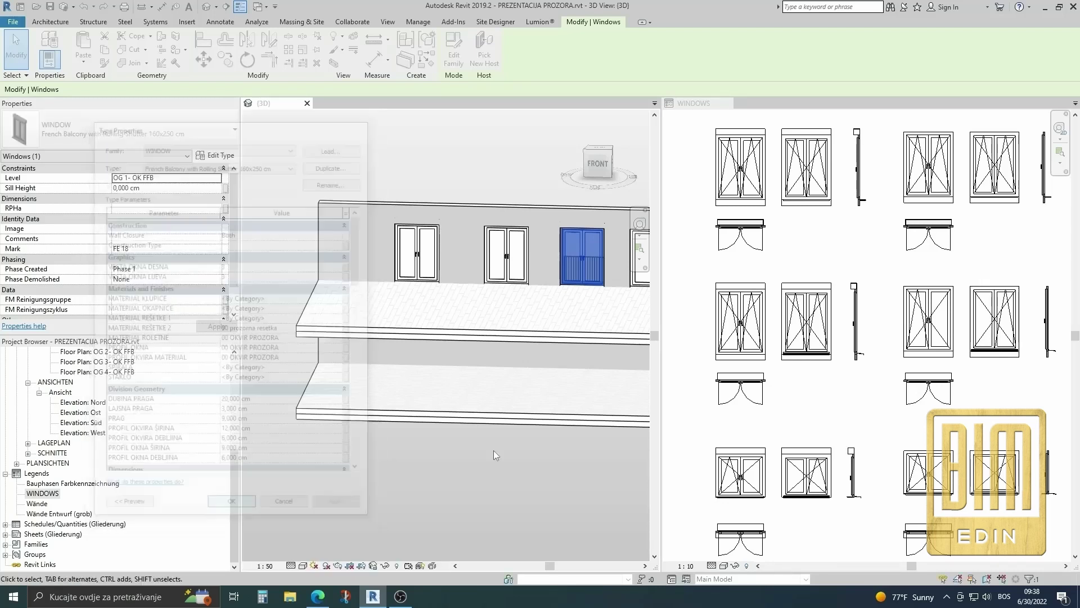
Step: Set VRSTA OKNA DESNA to 3 for the French Balcony without Rolling Shutter 160x230 type
mouse_move(404, 262)
middle_mouse_down("shift")
mouse_move(613, 246)
mouse_move(599, 269)
mouse_move(417, 287)
middle_mouse_up("shift")
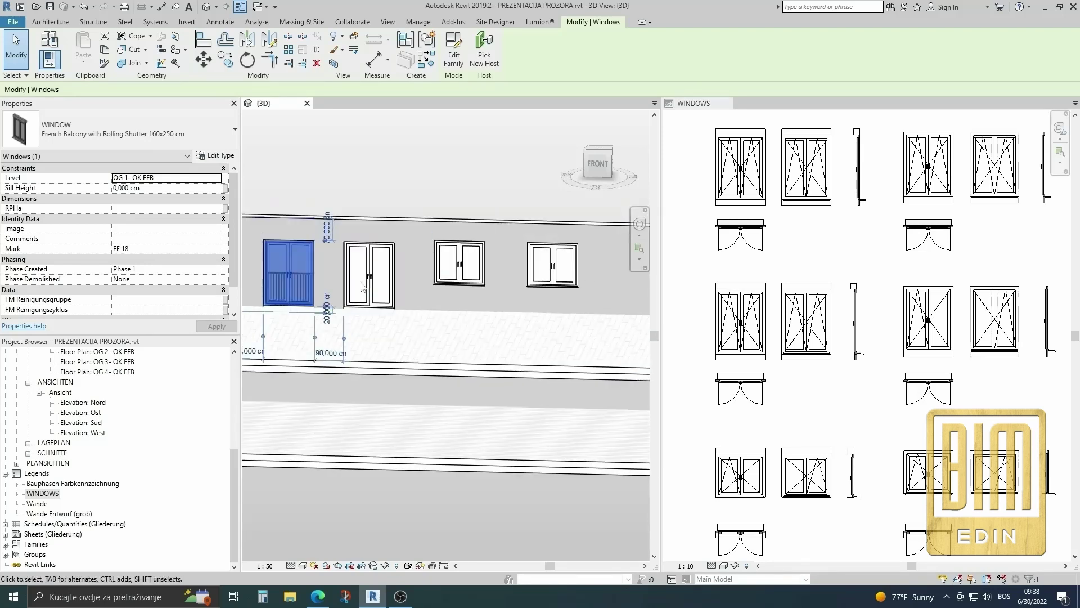
key("Escape")
left_click(352, 268)
left_click(218, 156)
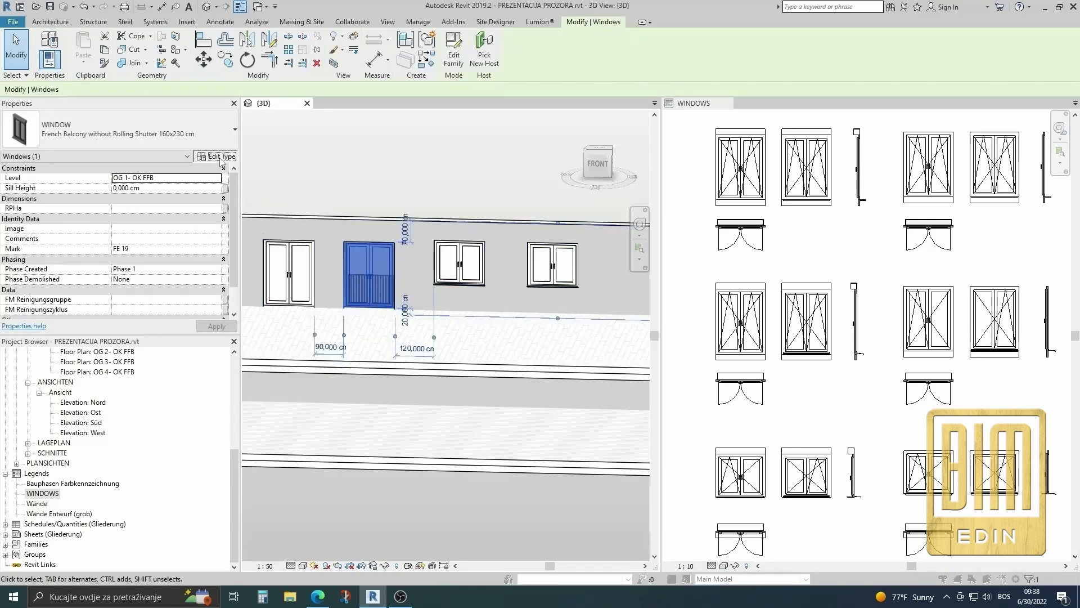
left_click(342, 264)
left_click(341, 264)
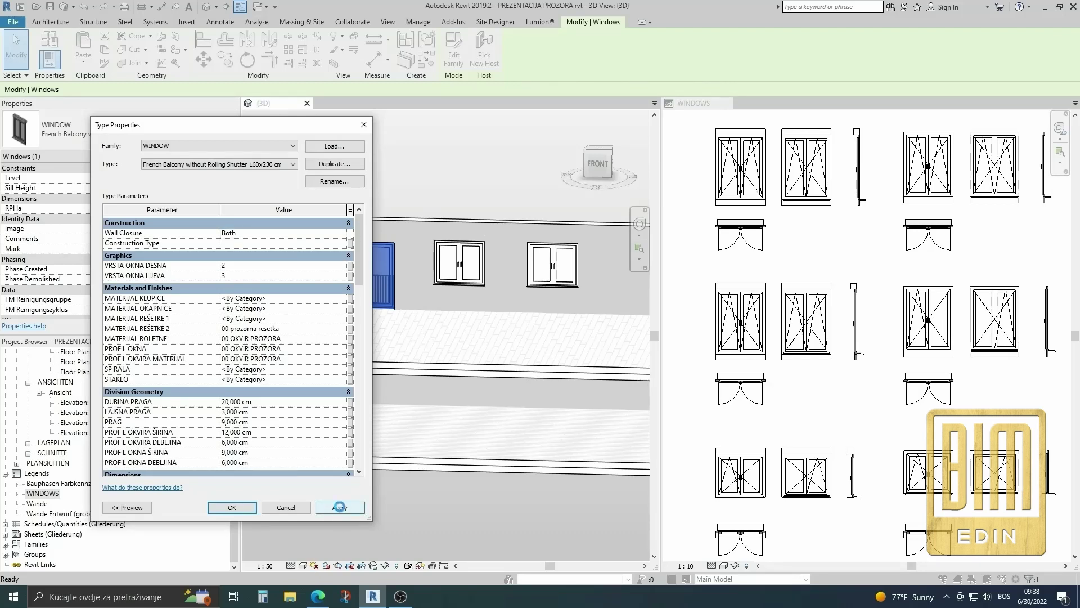
left_click(272, 363)
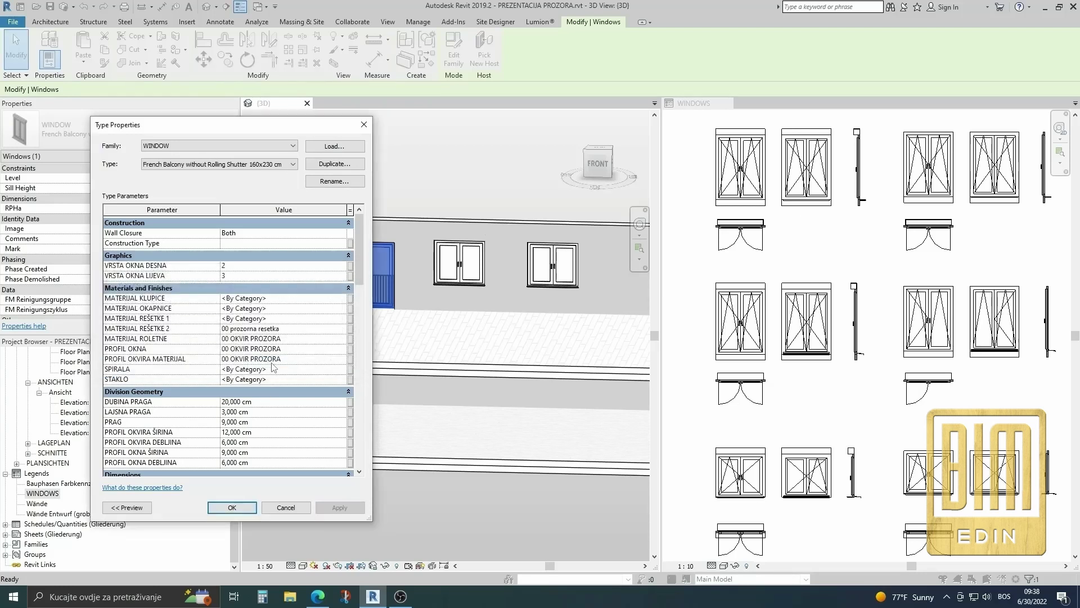
double_click(341, 270)
type("3")
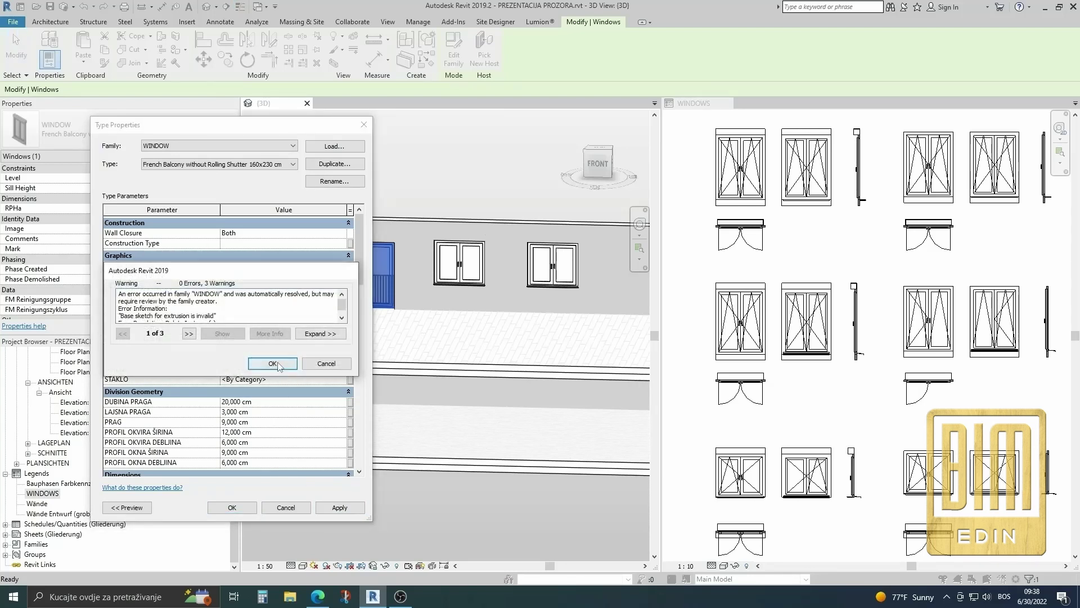
left_click(273, 365)
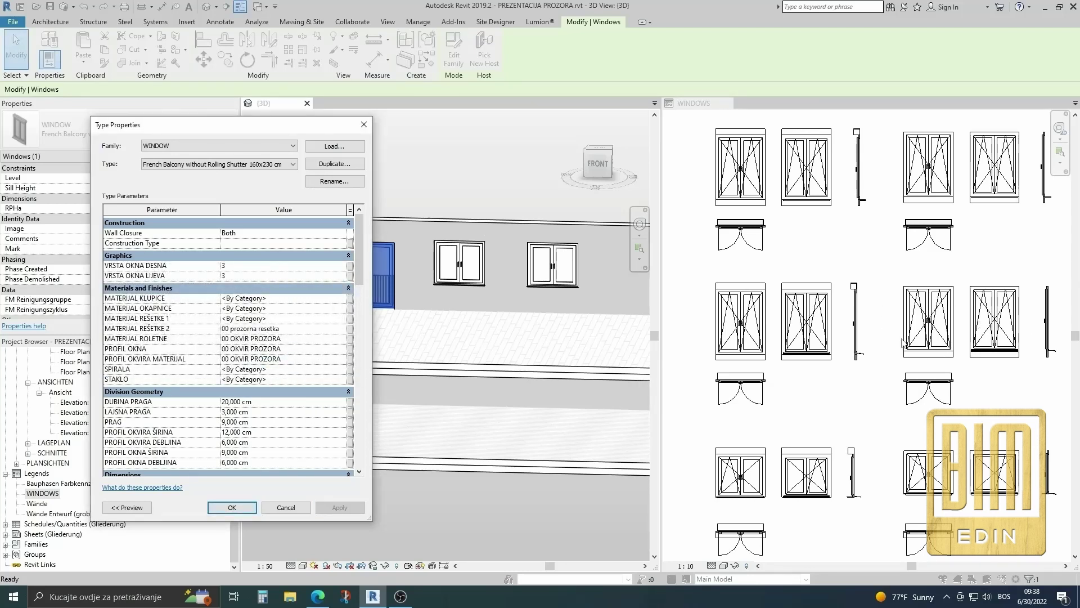
left_click(233, 508)
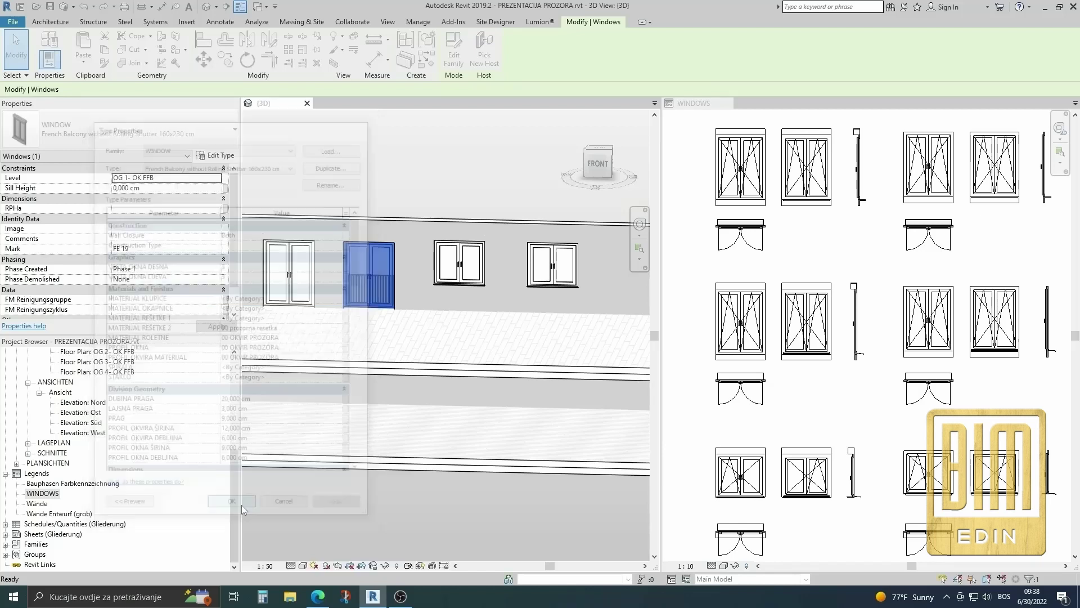
Step: Set VRSTA OKNA DESNA to 3 for the Window with Rolling Shutter 160x160 type
left_click(459, 264)
left_click(217, 156)
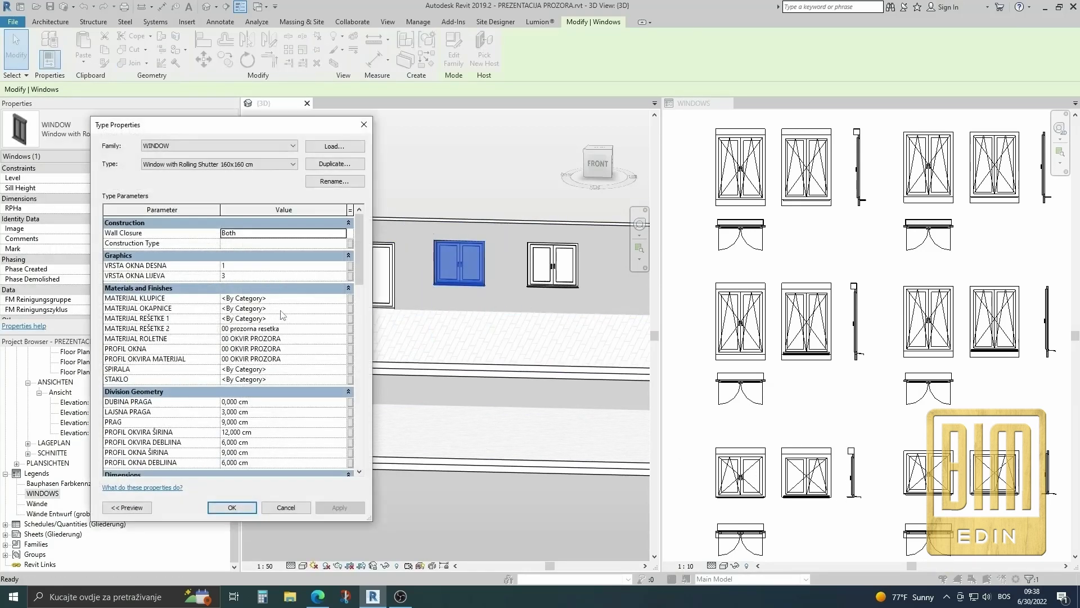
left_click(341, 263)
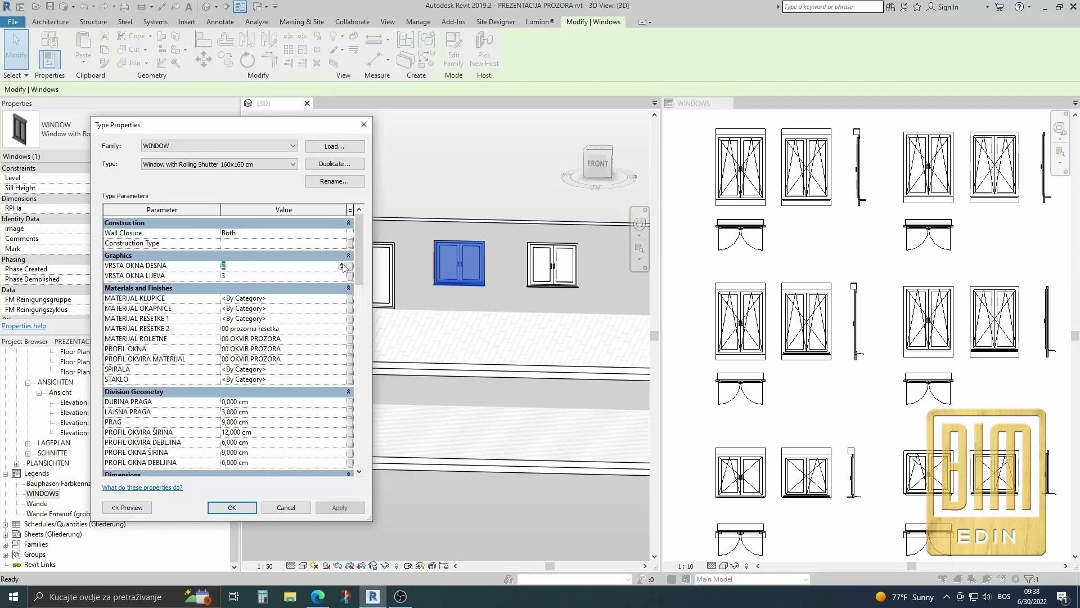
left_click(345, 508)
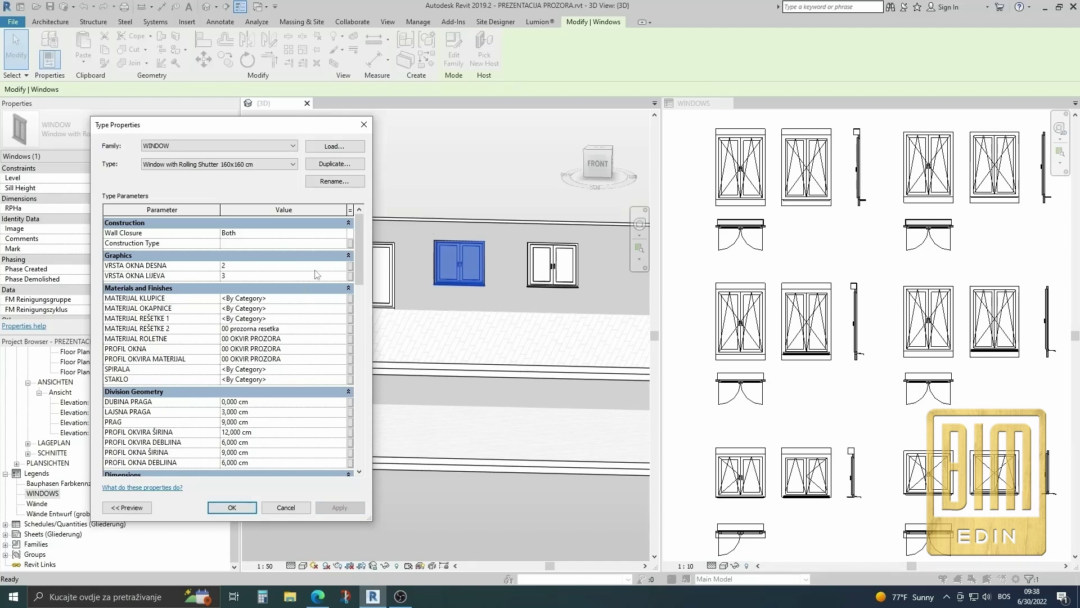
left_click(347, 266)
left_click(342, 264)
left_click(231, 508)
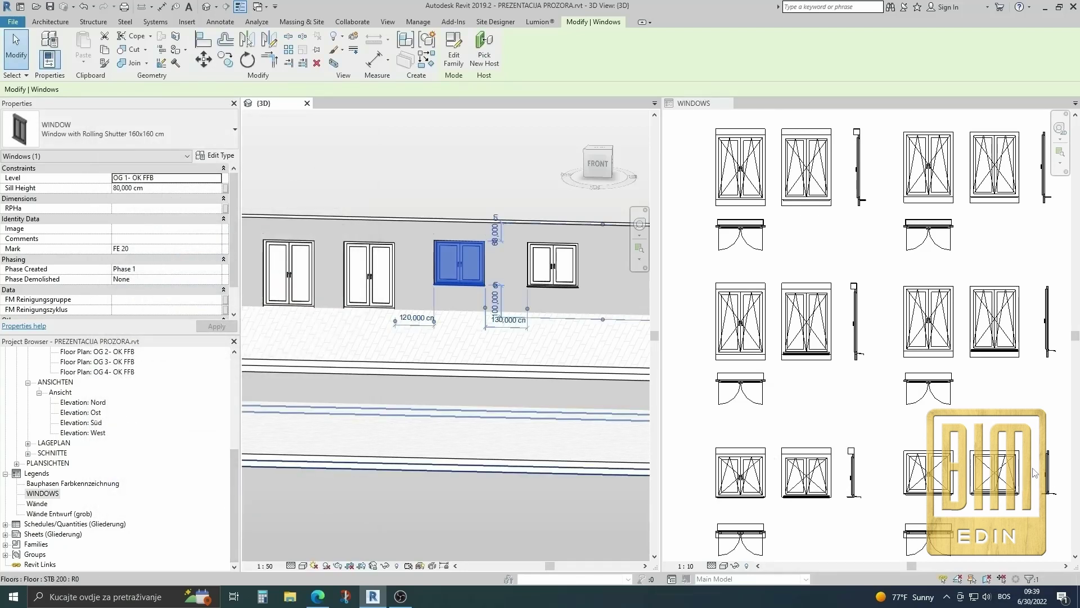
Step: Set VRSTA OKNA DESNA to 3 for the Window without Rolling Shutter 160x140 type
left_click(553, 265)
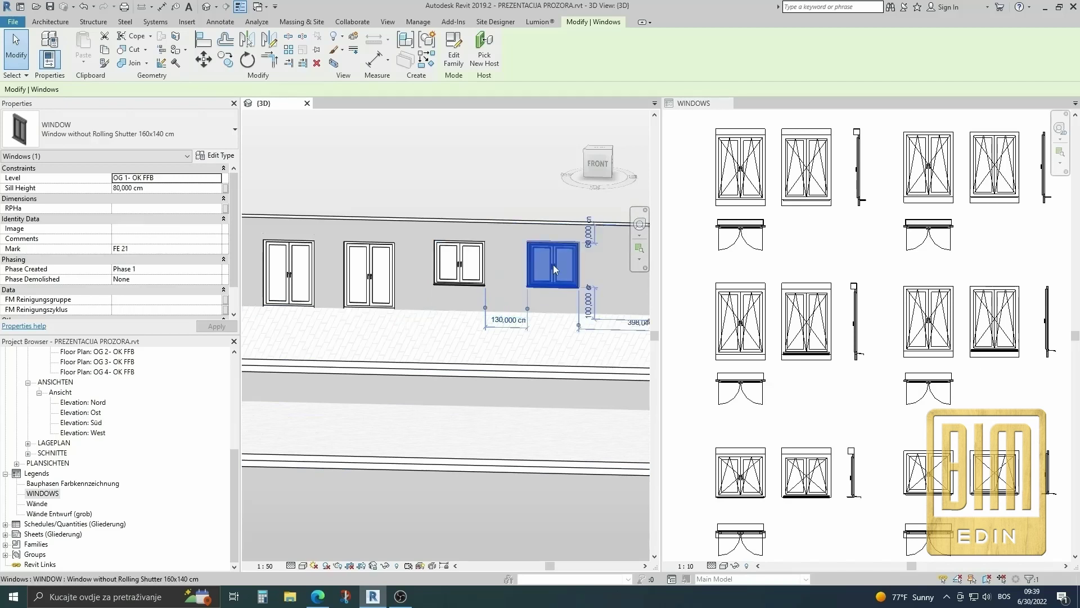
left_click(216, 156)
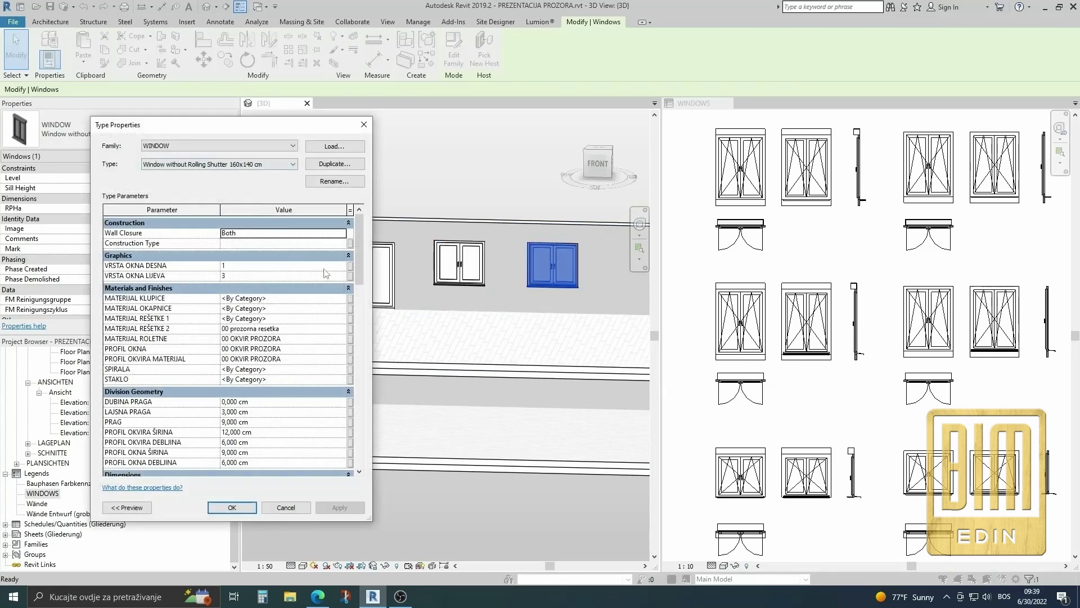
left_click(342, 268)
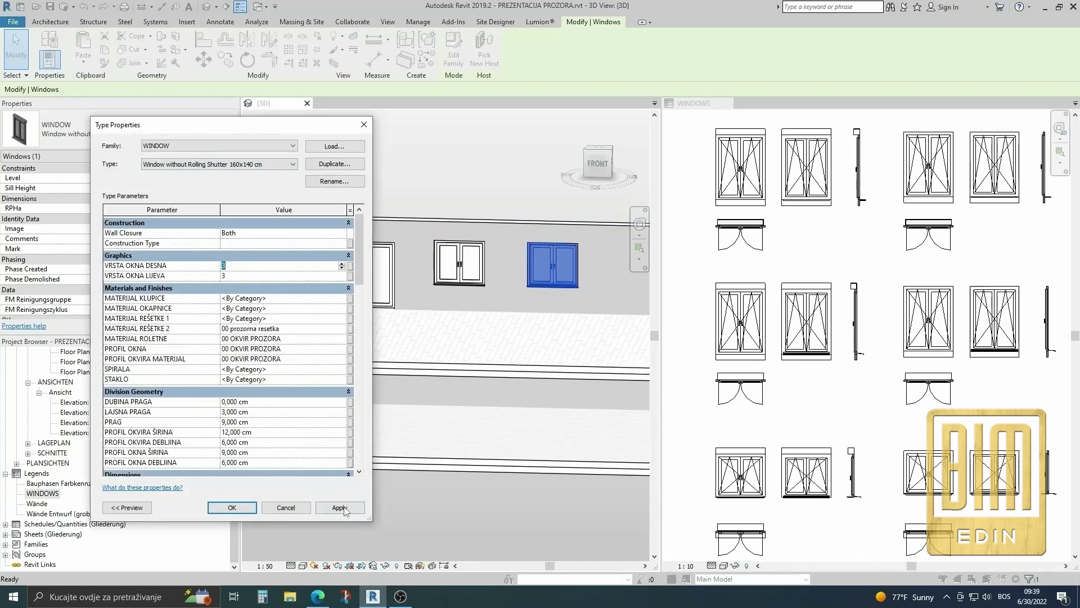
left_click(338, 508)
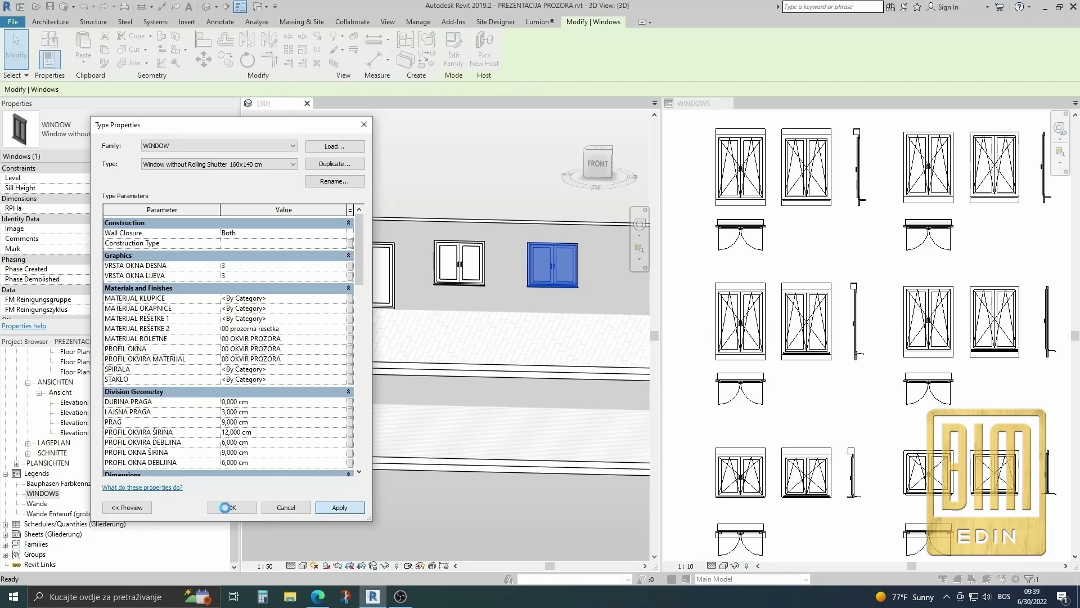
left_click(272, 369)
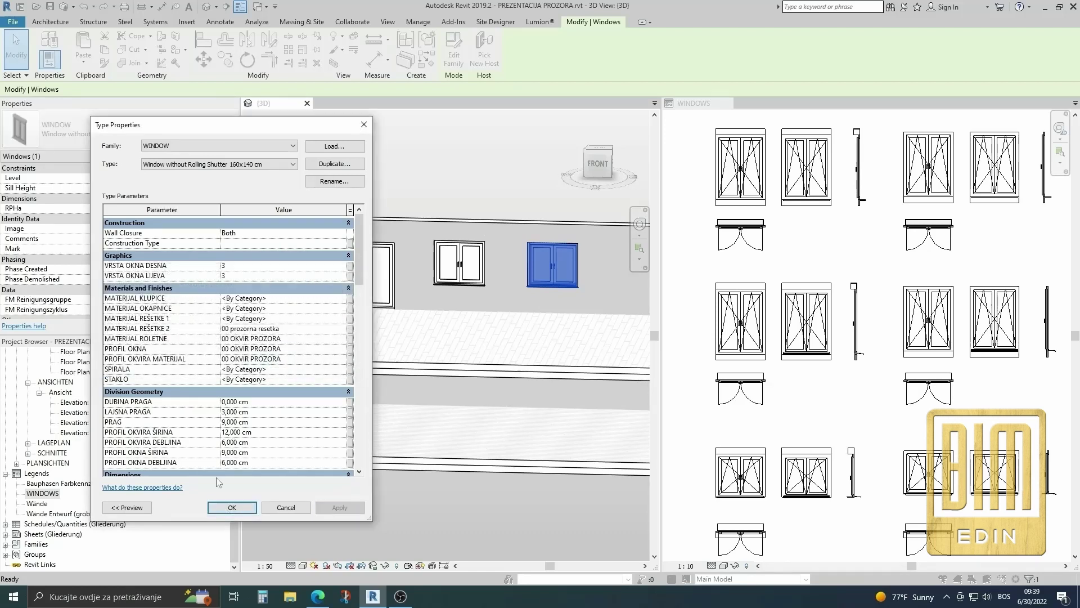
left_click(231, 508)
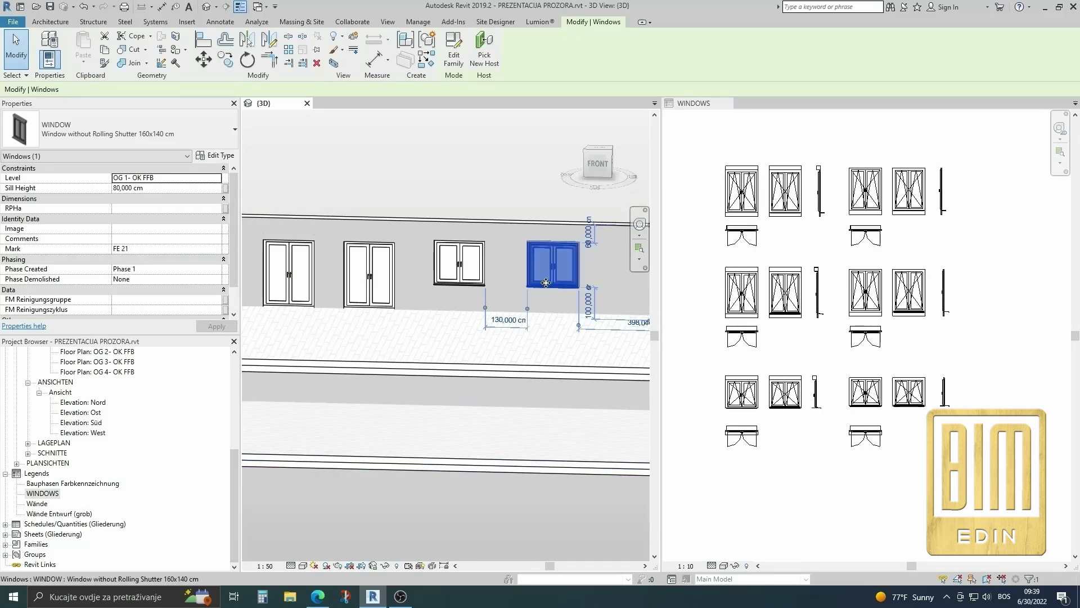
scroll(546, 287, "down", 2)
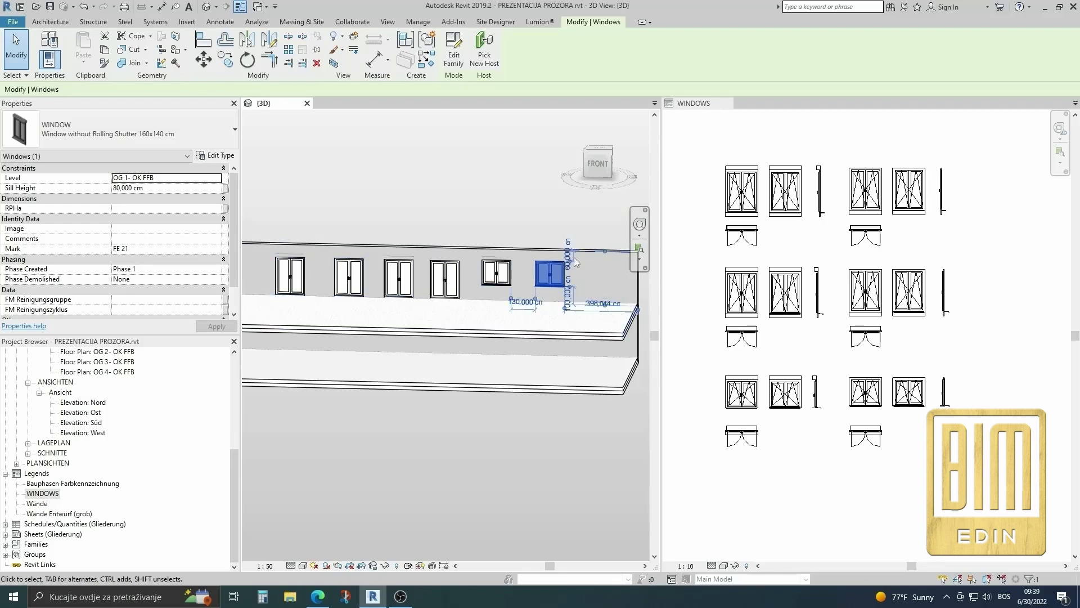
Step: Deselect, close the tiled legend, then orbit and zoom the 3D view to the wall's back
left_click(450, 185)
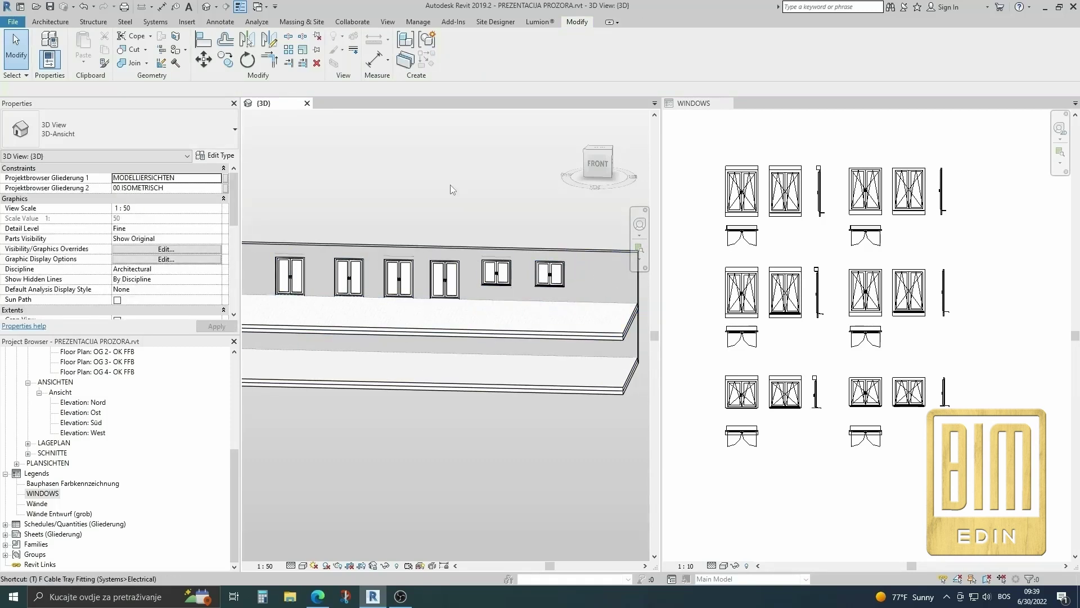
key("t")
key("w")
scroll(426, 275, "up", 1)
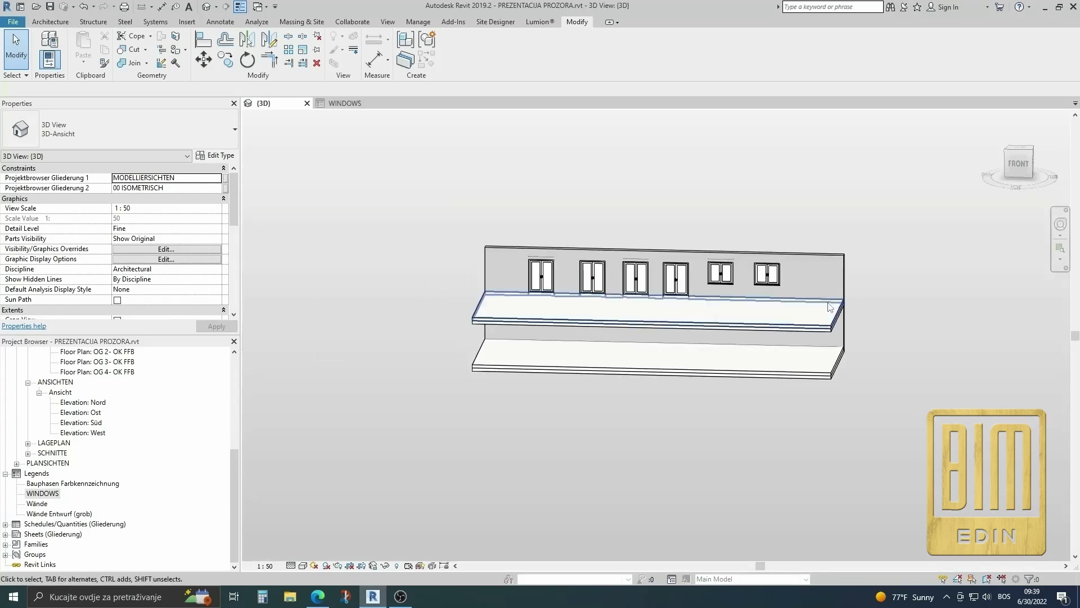
middle_click_drag(927, 370, 571, 409, "shift")
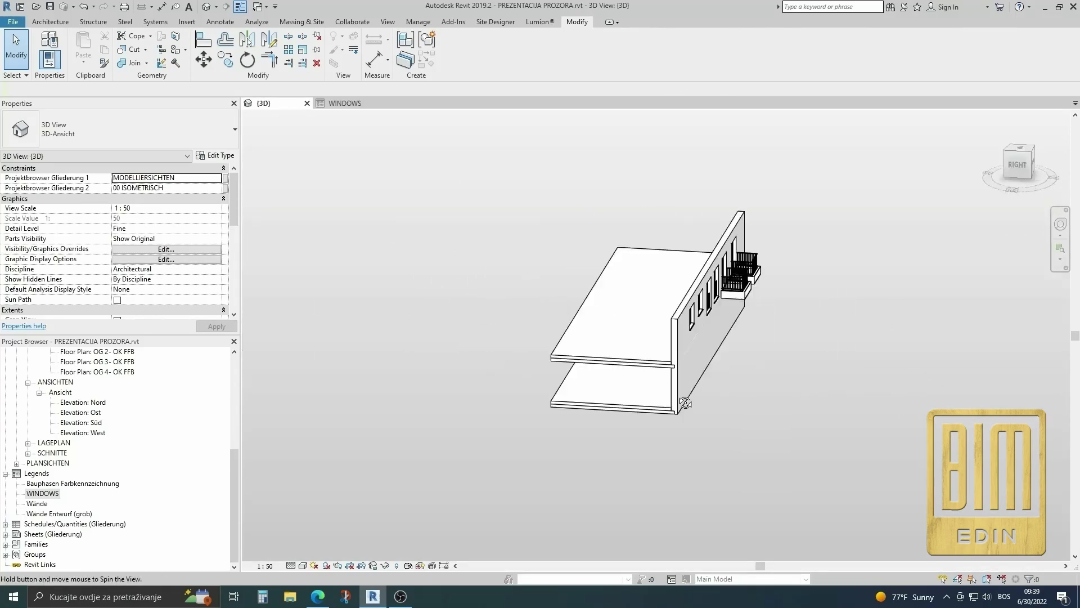
scroll(814, 308, "up", 2)
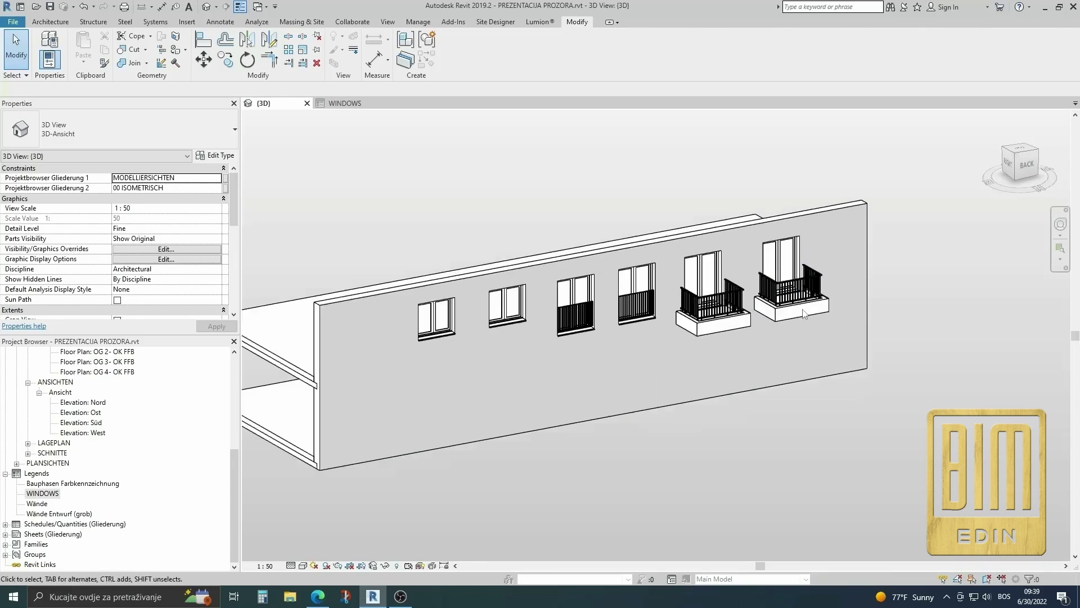
scroll(815, 308, "up", 2)
scroll(438, 353, "down", 1)
scroll(438, 353, "down", 1)
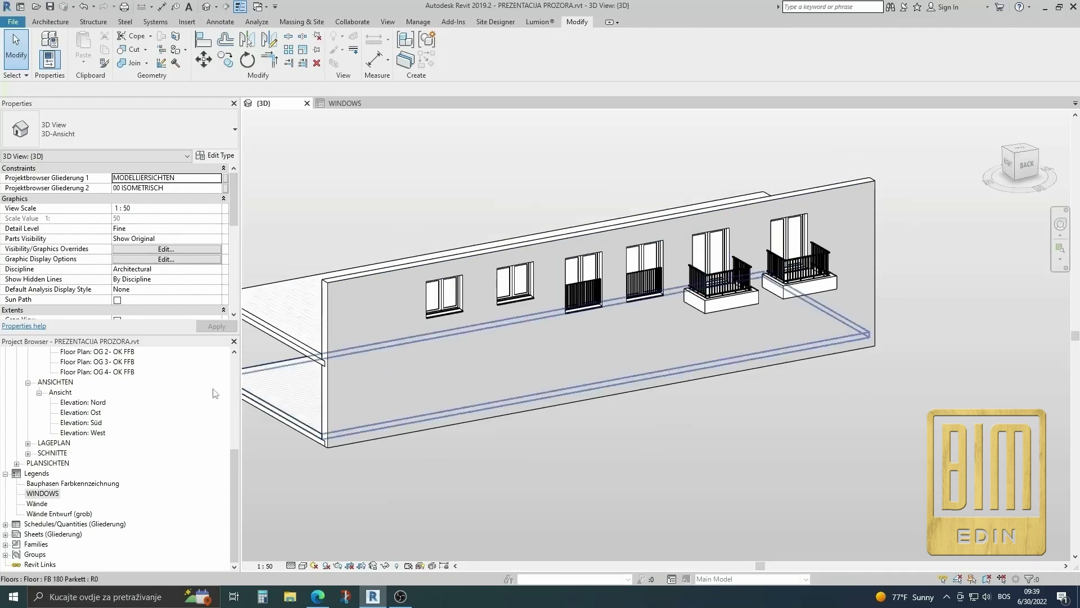
scroll(77, 425, "up", 2)
Step: Open the OG 1- OK FFB floor plan and go to section Schnitt 6 from its section line
double_click(98, 371)
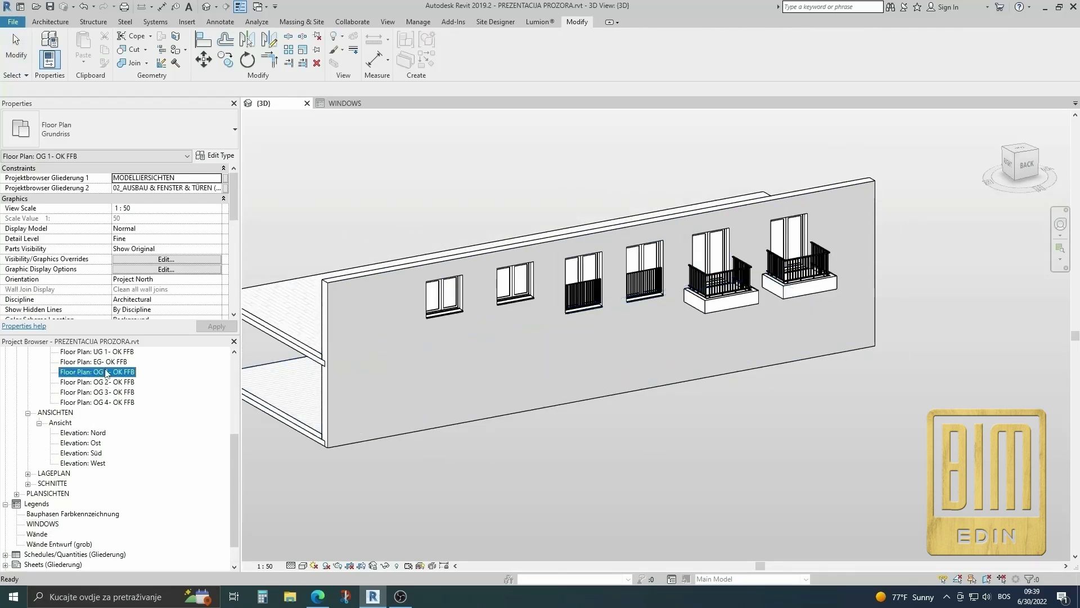
scroll(544, 340, "up", 2)
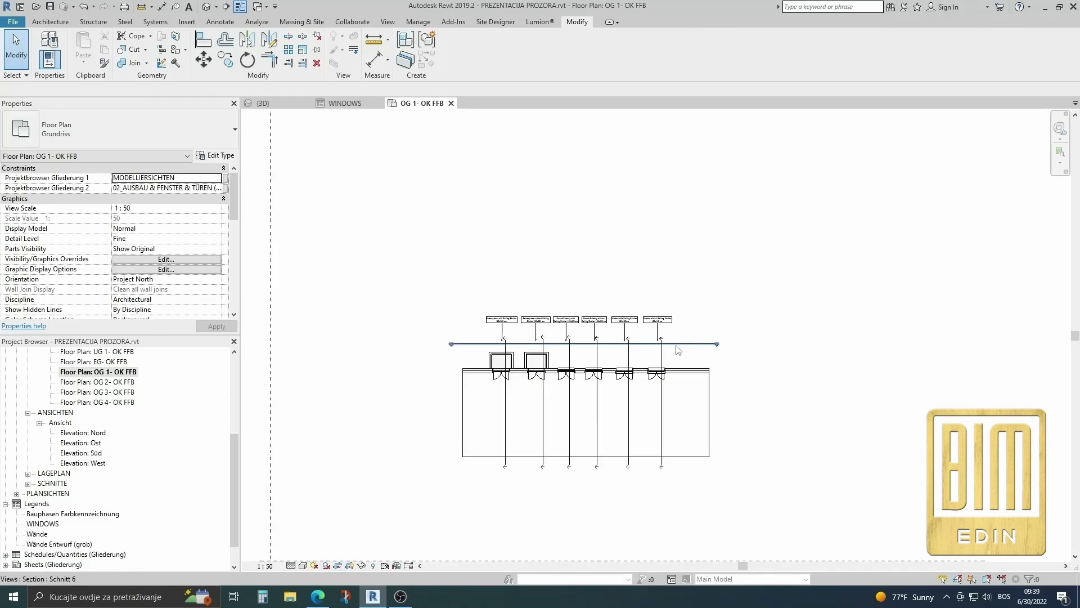
scroll(544, 340, "up", 2)
right_click(677, 346)
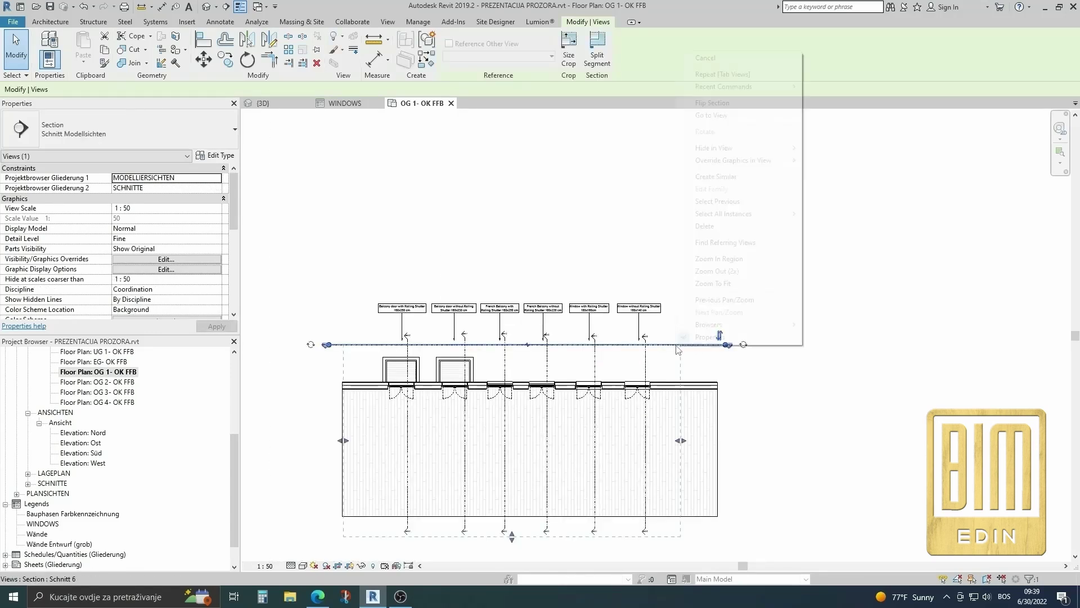
left_click(731, 112)
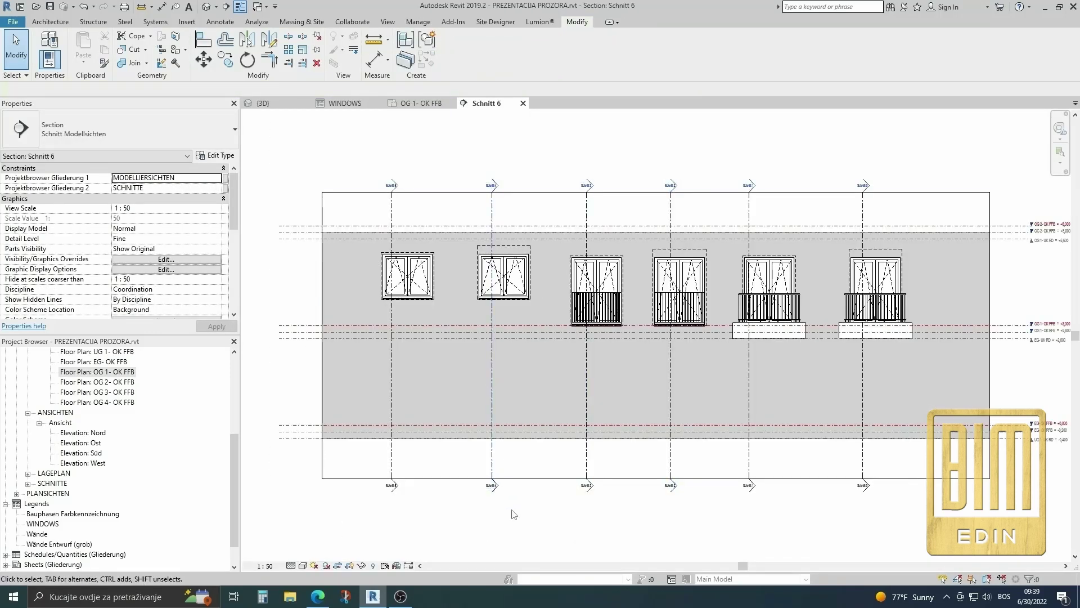